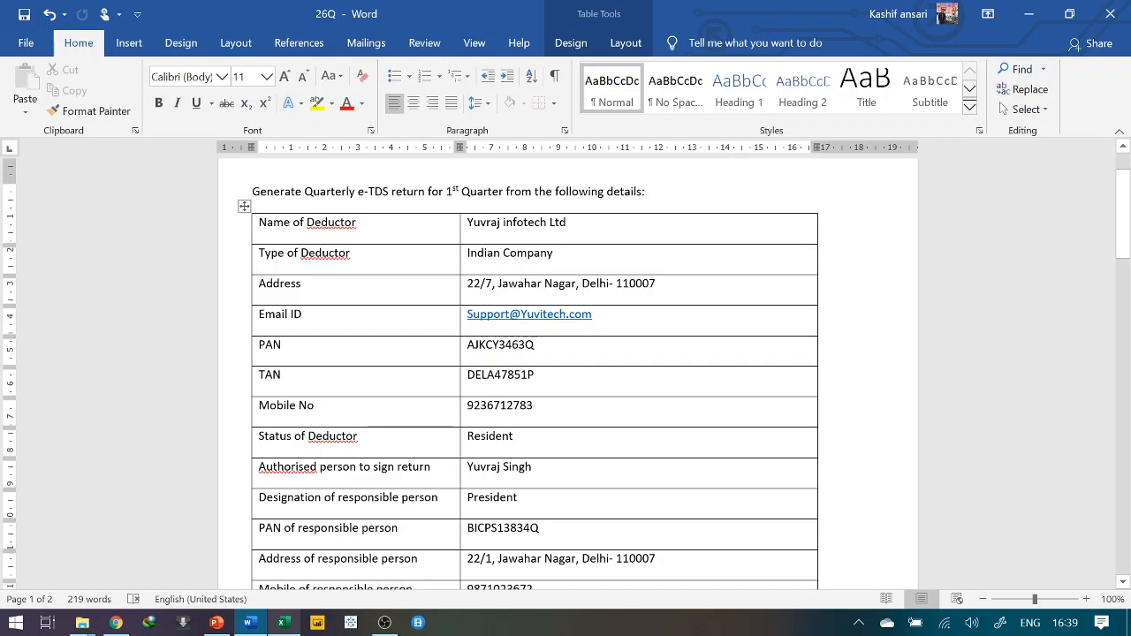
Read through the 26Q question document, briefly marking the Sec 194J reference in a payee's payment
{"action": "scroll", "coordinate": [565, 371], "scroll_direction": "down", "scroll_amount": 4}
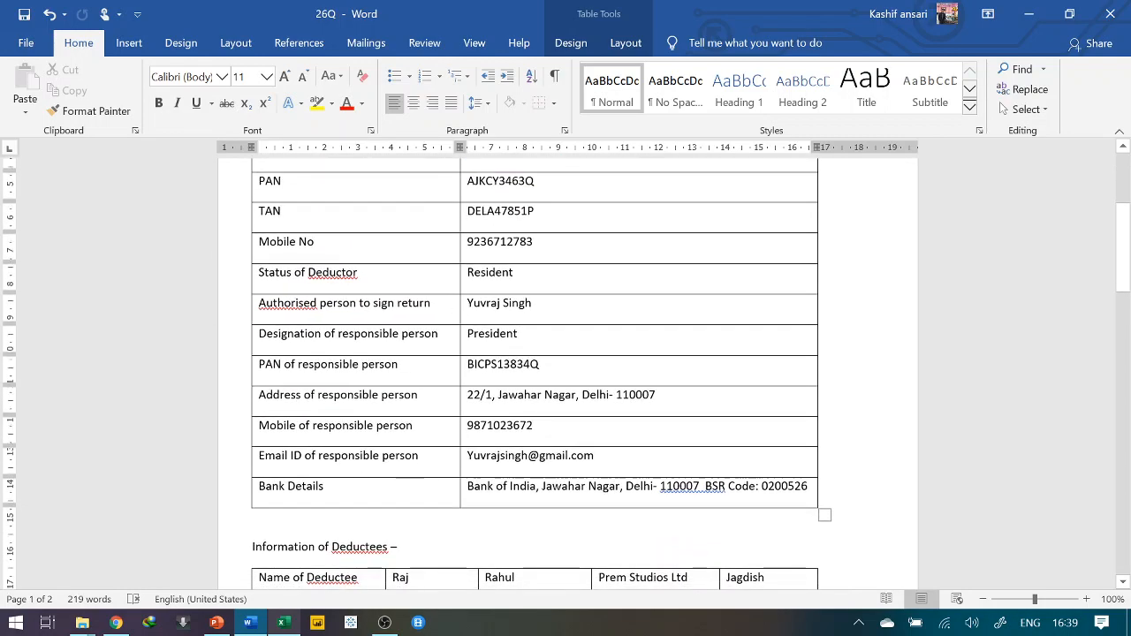
{"action": "scroll", "coordinate": [570, 318], "scroll_direction": "down", "scroll_amount": 2}
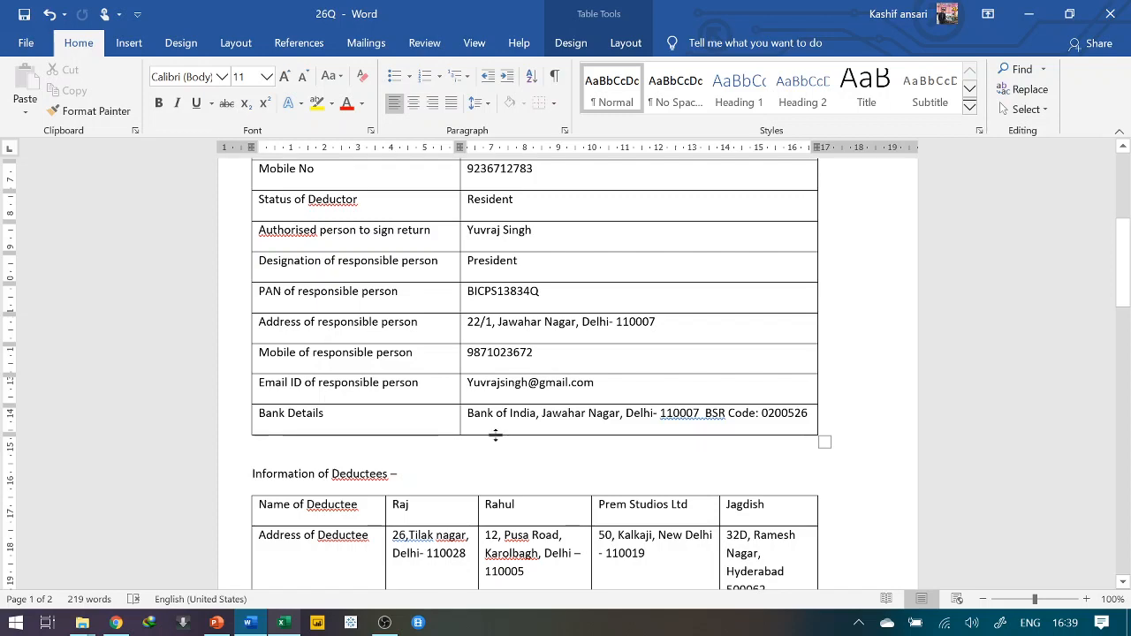
{"action": "scroll", "coordinate": [497, 434], "scroll_direction": "down", "scroll_amount": 6}
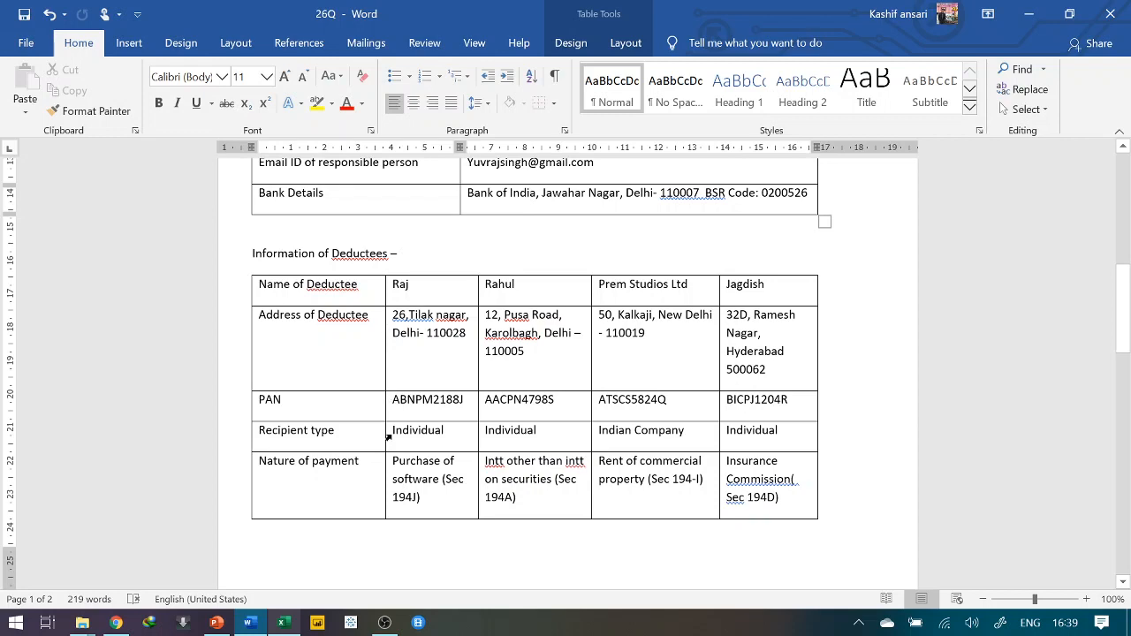
{"action": "scroll", "coordinate": [388, 437], "scroll_direction": "down", "scroll_amount": 1}
{"action": "scroll", "coordinate": [388, 438], "scroll_direction": "down", "scroll_amount": 2}
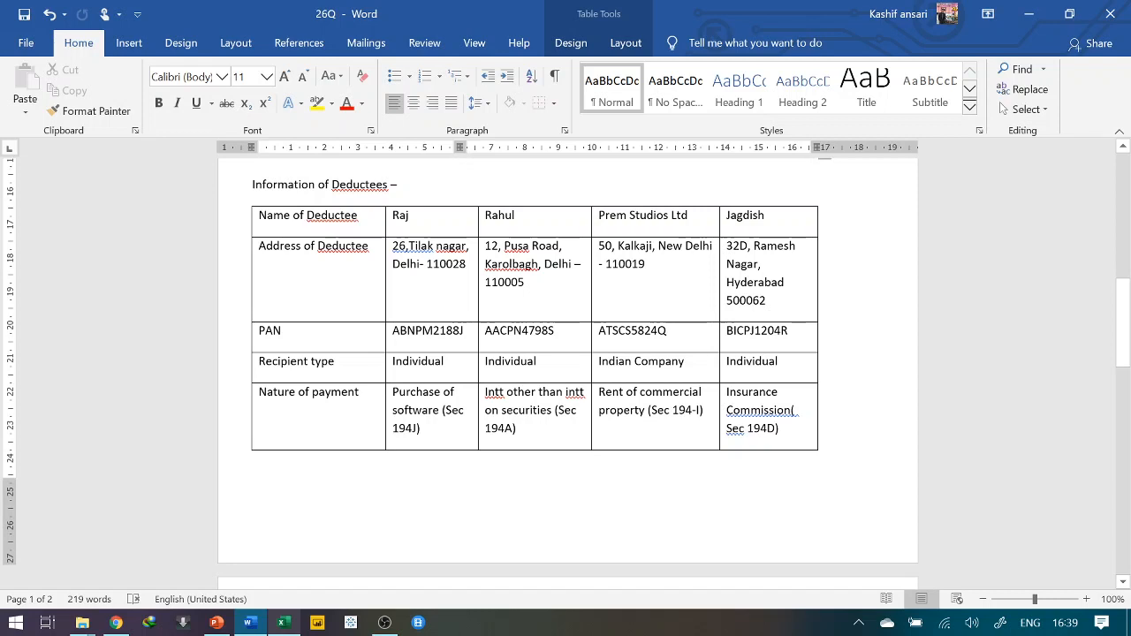
{"action": "left_click_drag", "start_coordinate": [442, 410], "coordinate": [420, 430]}
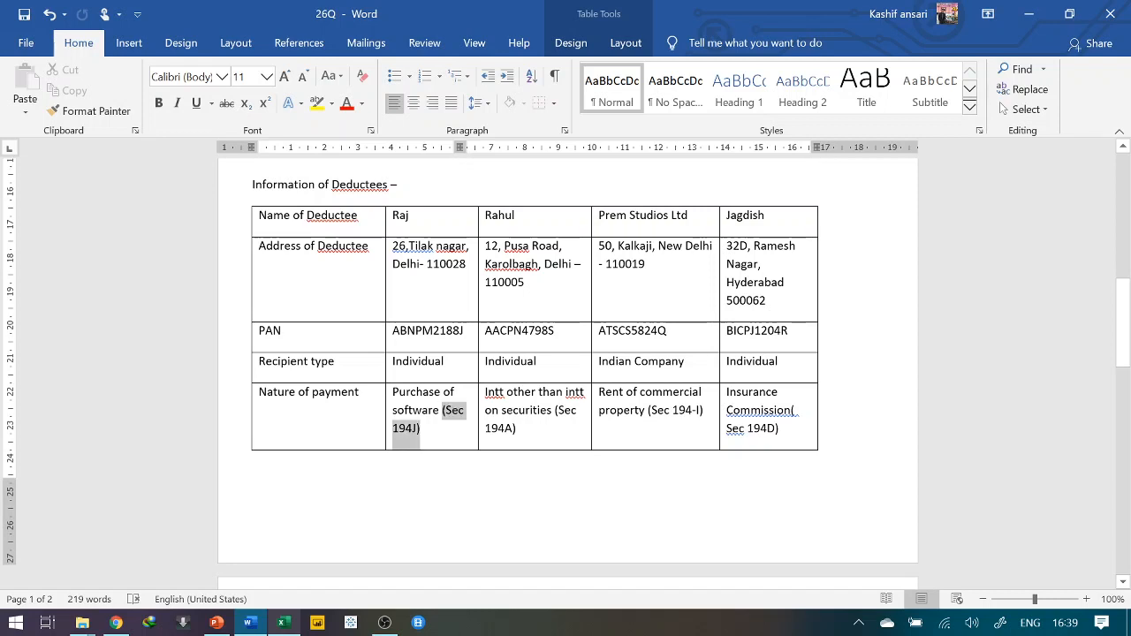
{"action": "key", "text": "Right"}
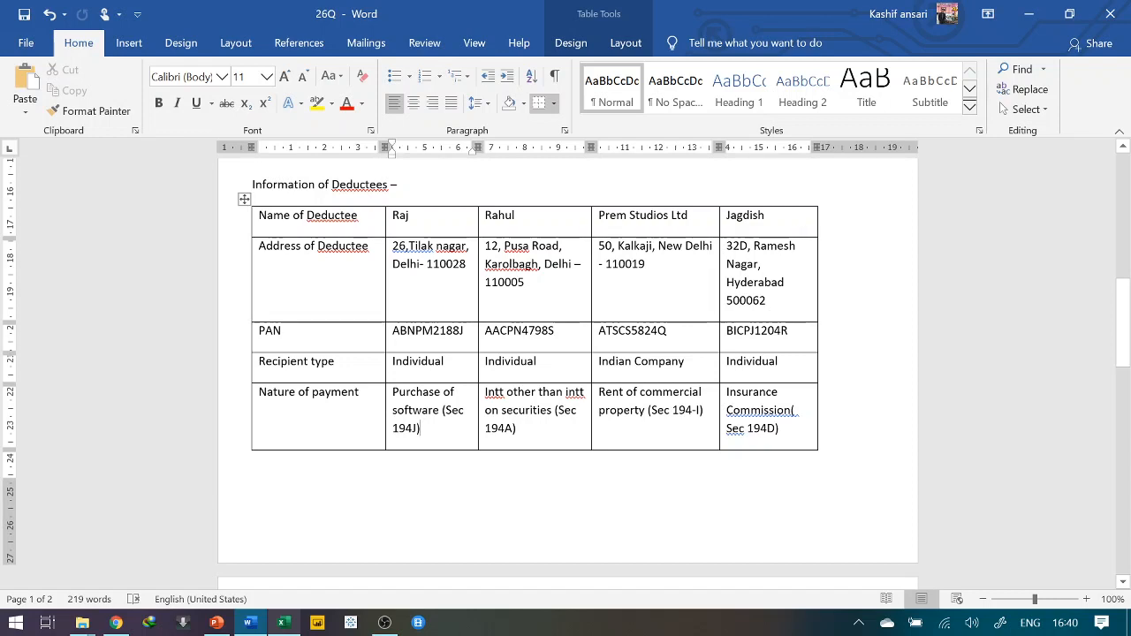
{"action": "scroll", "coordinate": [565, 367], "scroll_direction": "down", "scroll_amount": 6}
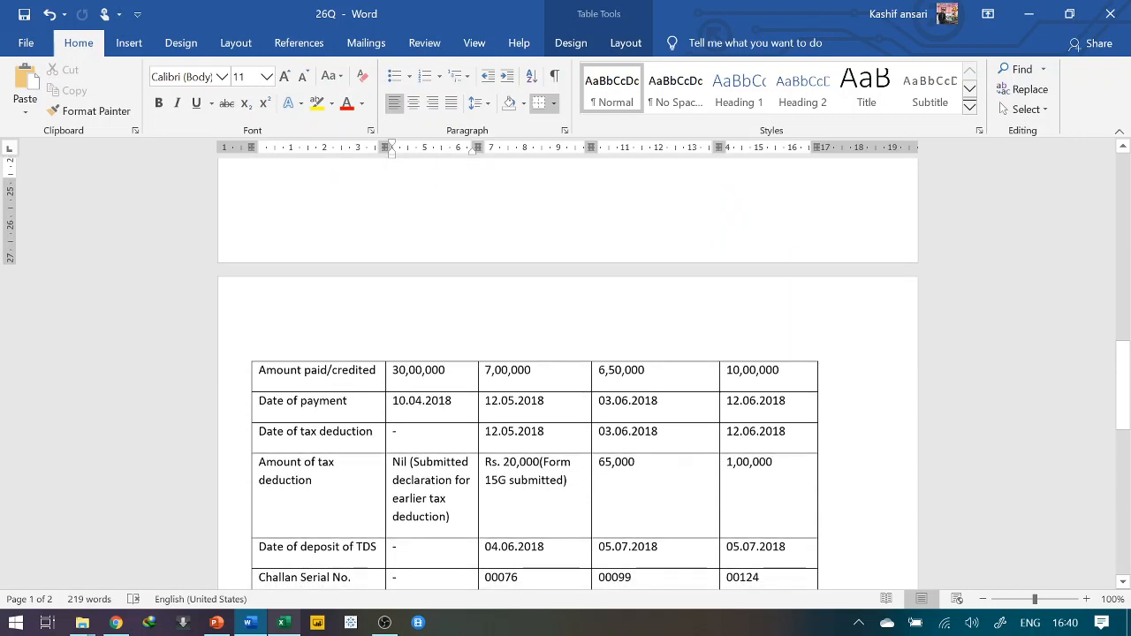
{"action": "scroll", "coordinate": [566, 371], "scroll_direction": "down", "scroll_amount": 1}
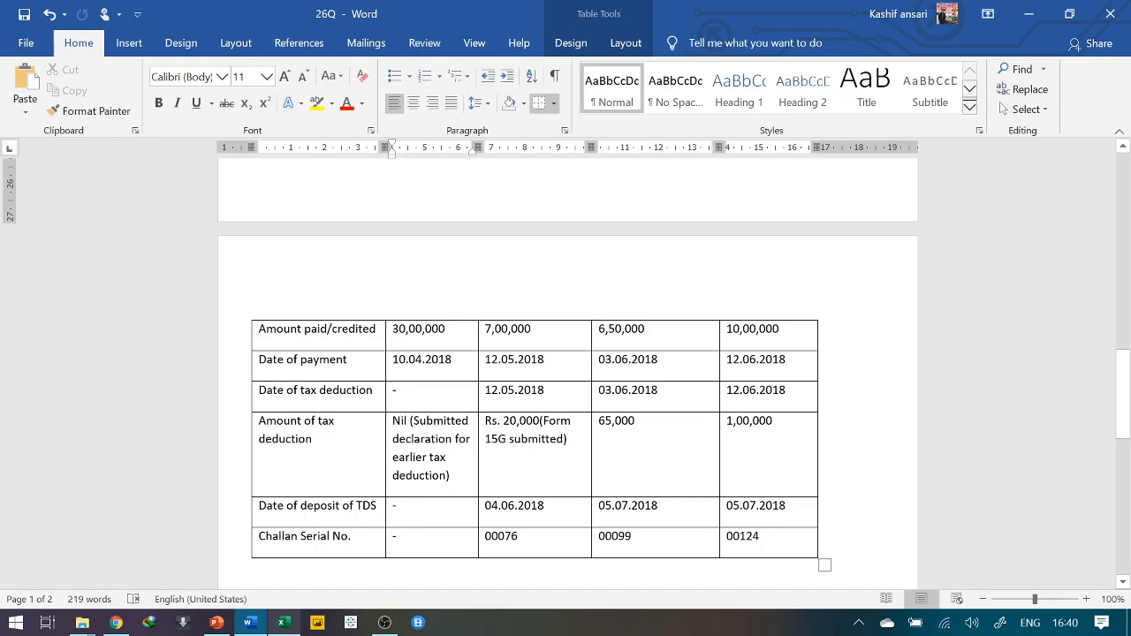
{"action": "scroll", "coordinate": [565, 371], "scroll_direction": "down", "scroll_amount": 3}
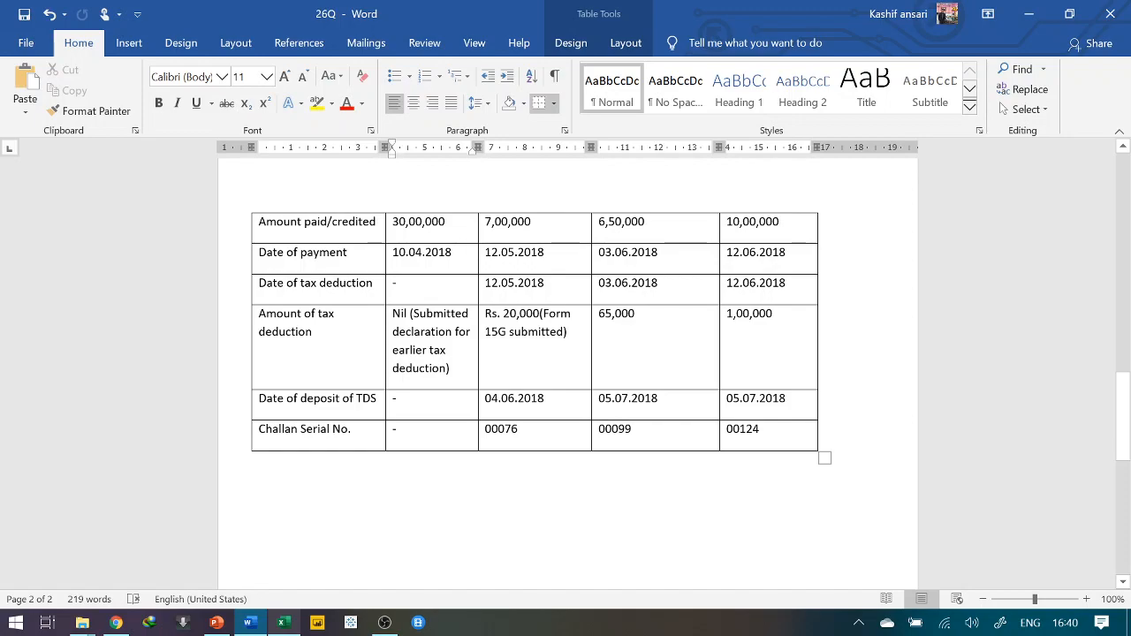
{"action": "scroll", "coordinate": [565, 371], "scroll_direction": "up", "scroll_amount": 20}
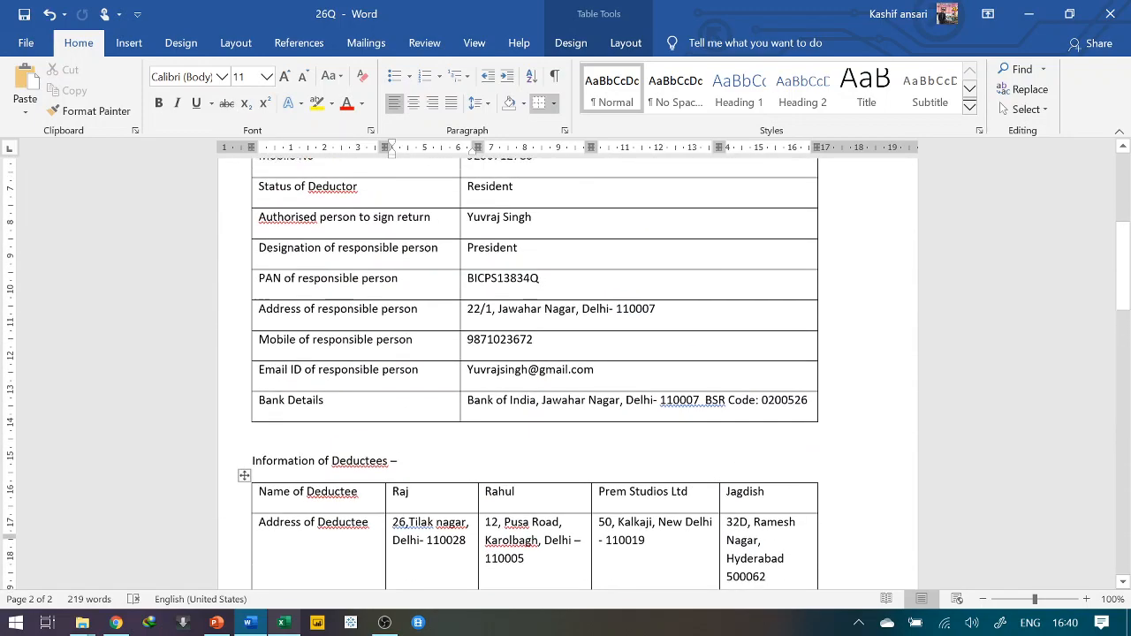
{"action": "scroll", "coordinate": [566, 371], "scroll_direction": "down", "scroll_amount": 2}
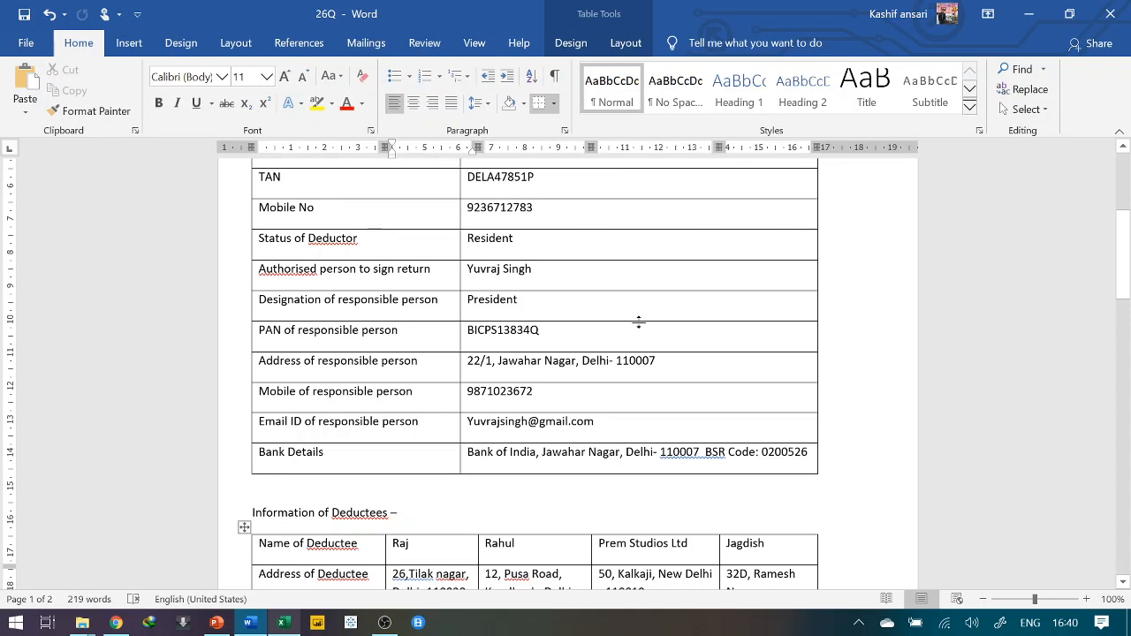
Launch TDS_RPU_3.1 from the RPU 3.1 folder and acknowledge the Java prerequisites message
{"action": "key", "text": "super+d"}
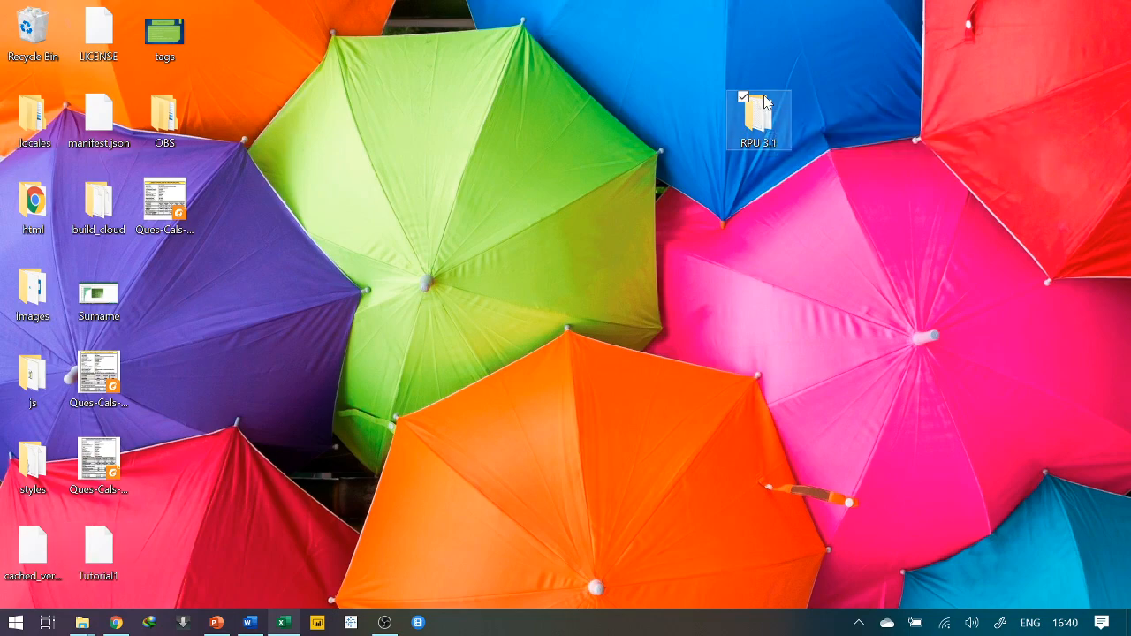
{"action": "double_click", "coordinate": [765, 102]}
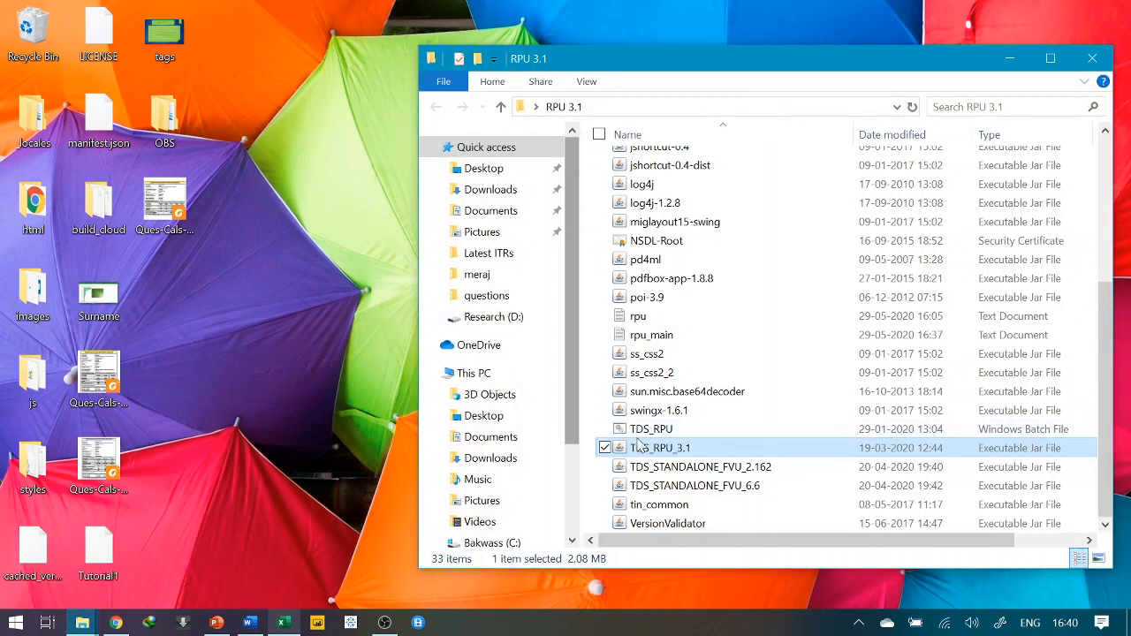
{"action": "left_click", "coordinate": [1014, 56]}
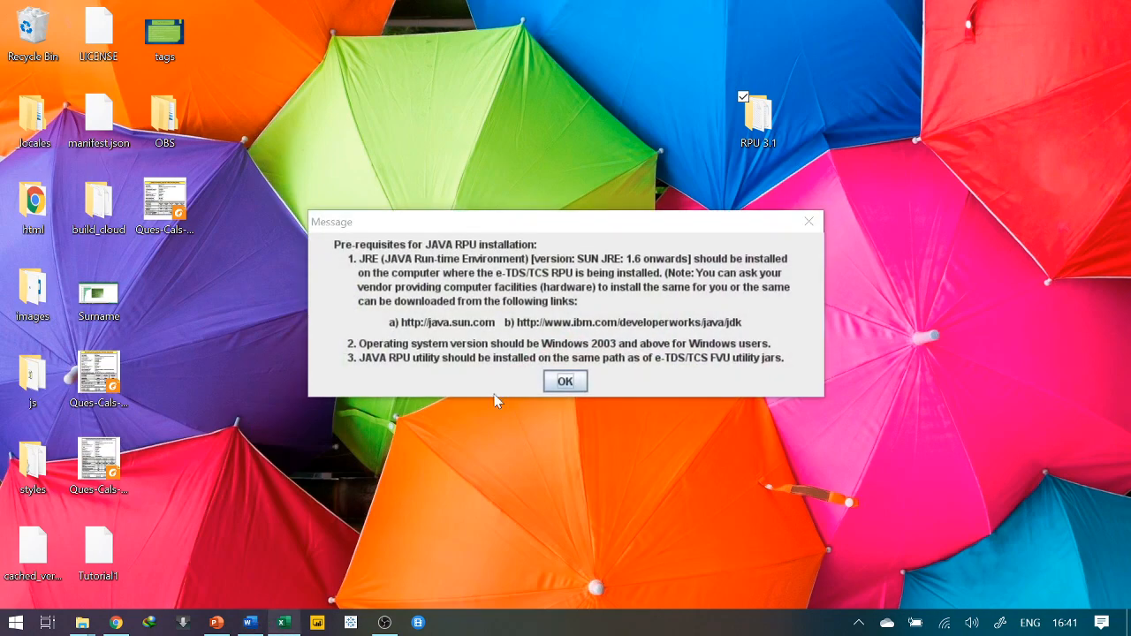
{"action": "left_click", "coordinate": [565, 381]}
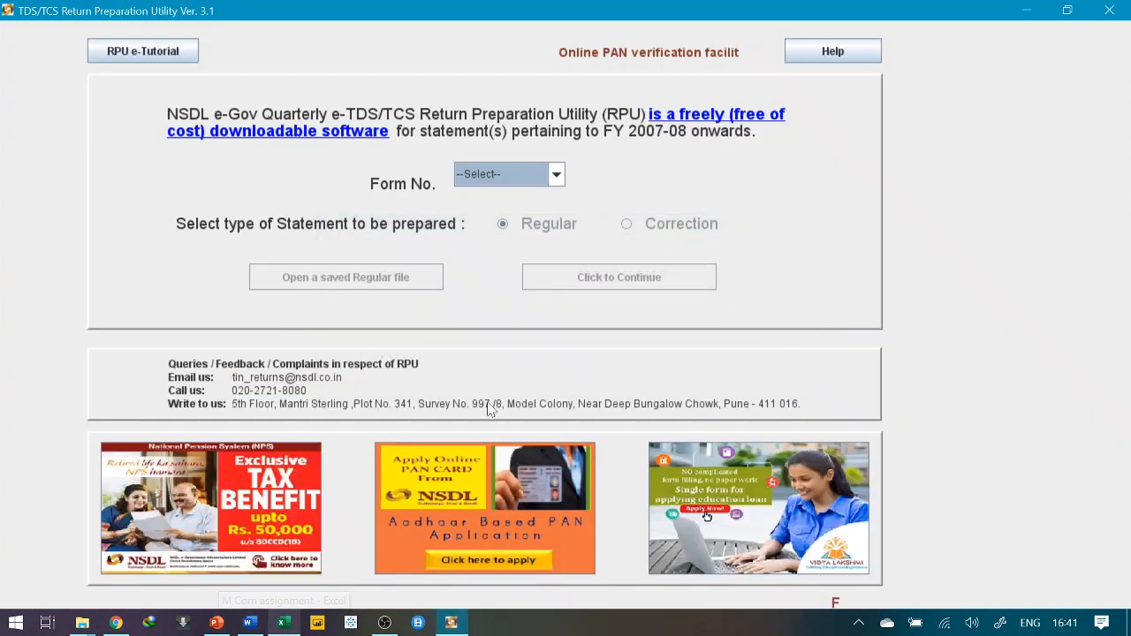
Pick 26Q as the form number and continue to a blank regular 26Q statement
{"action": "left_click", "coordinate": [250, 623]}
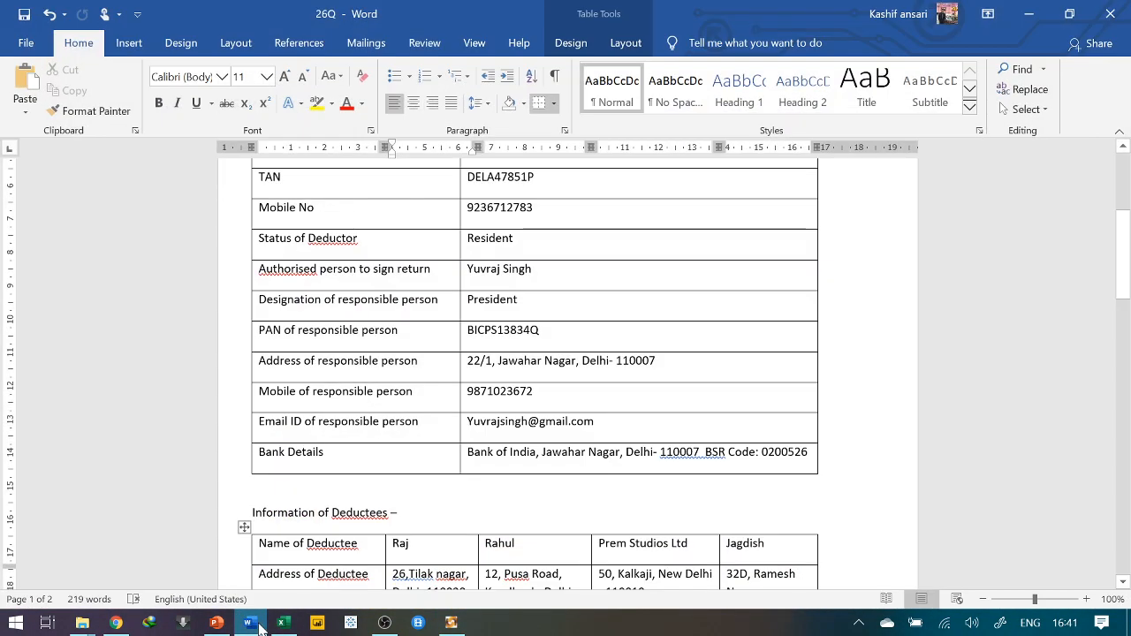
{"action": "left_click", "coordinate": [250, 622]}
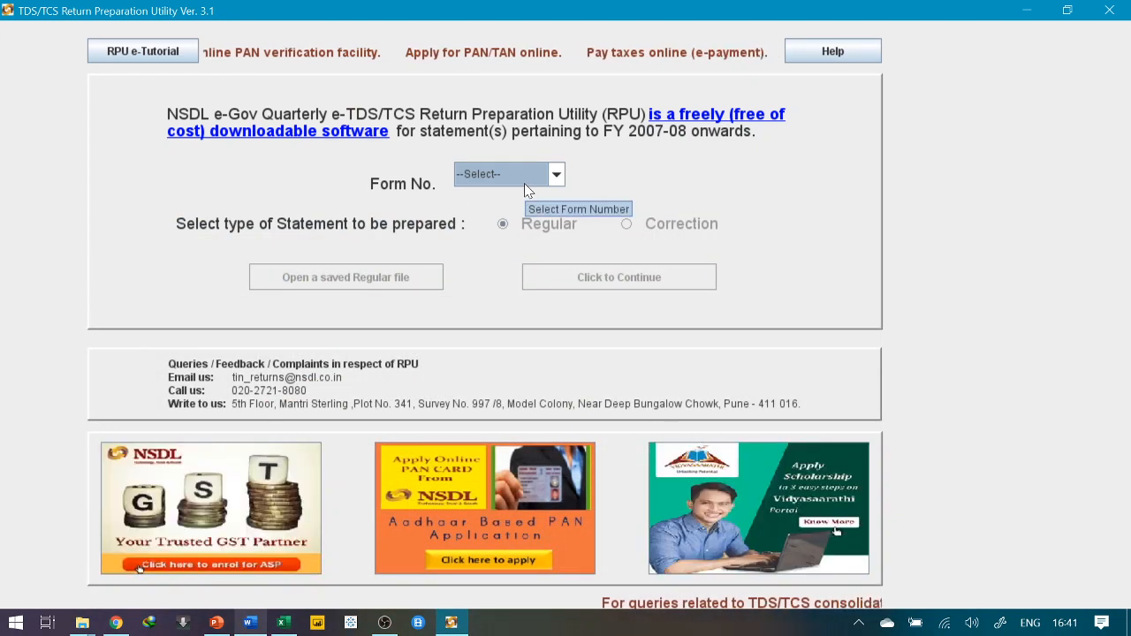
{"action": "left_click", "coordinate": [556, 180]}
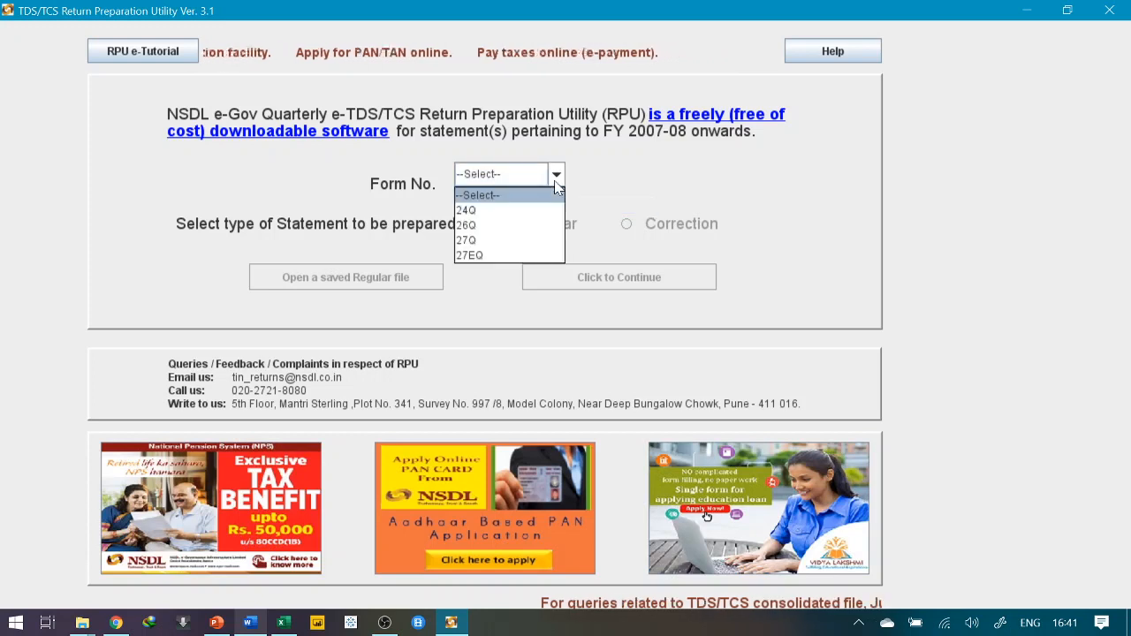
{"action": "left_click", "coordinate": [496, 225]}
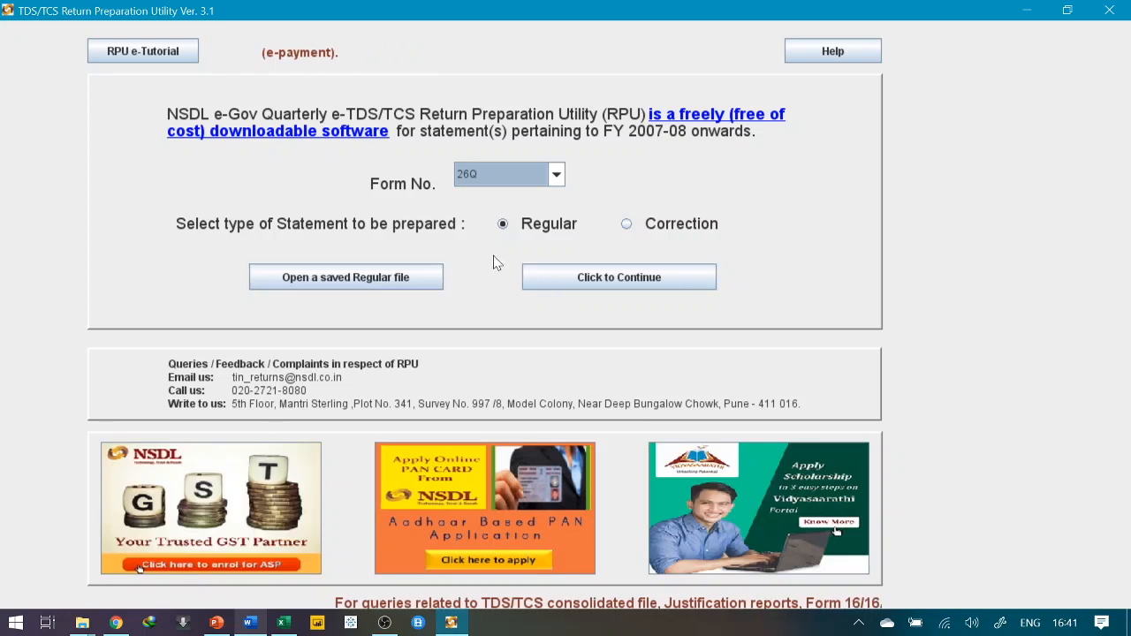
{"action": "left_click", "coordinate": [582, 281]}
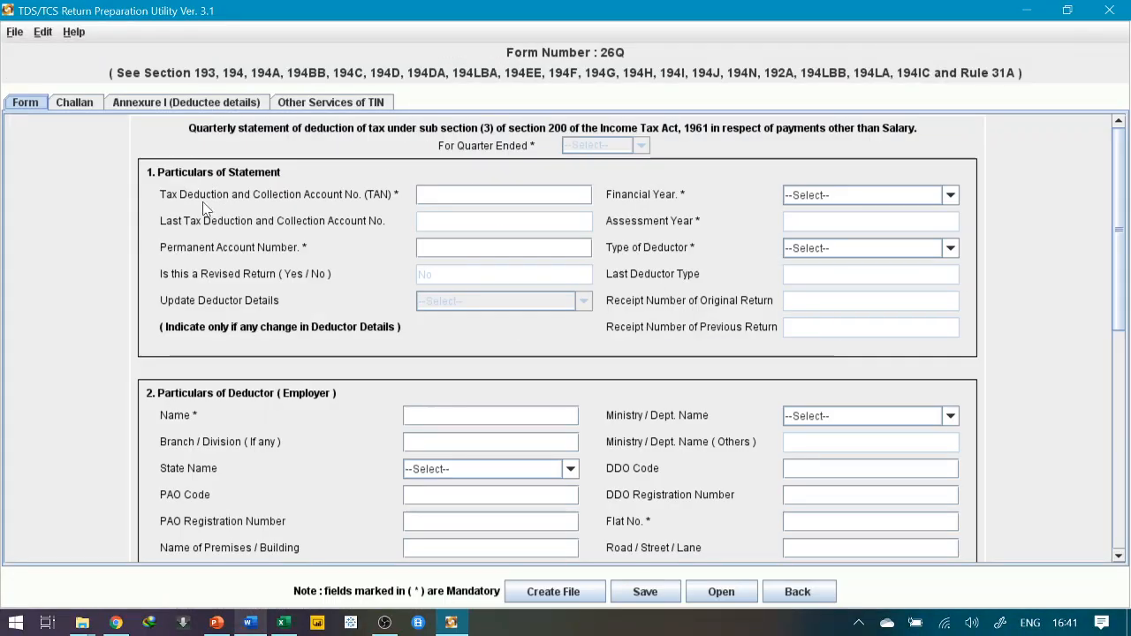
Set the 26Q statement to financial year 2019-2020 and quarter ended Q1
{"action": "left_click", "coordinate": [347, 101]}
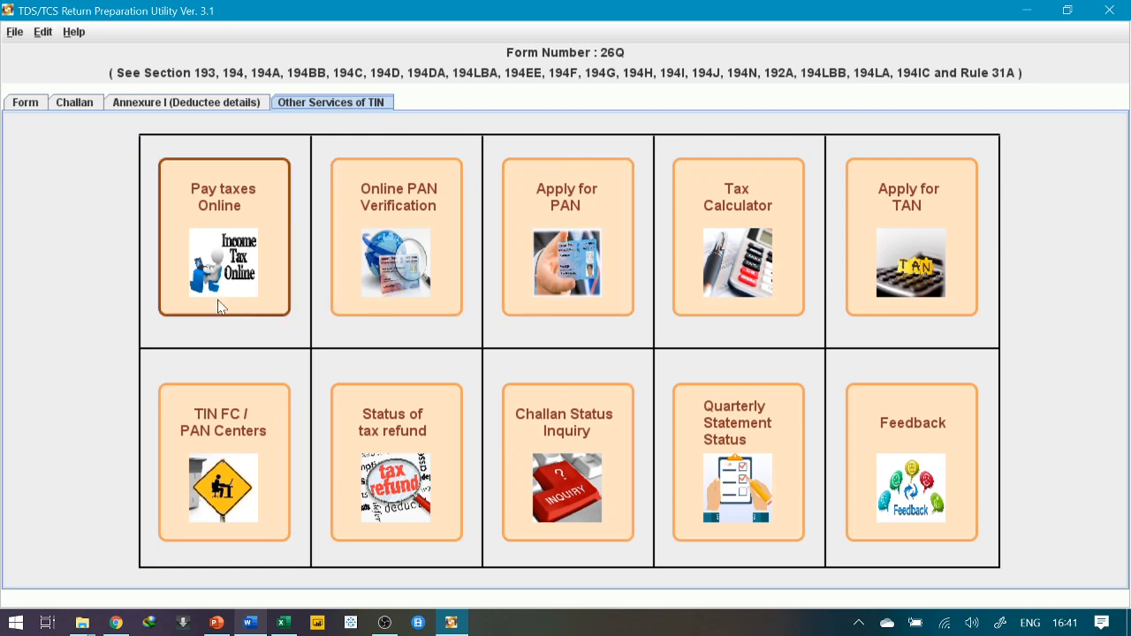
{"action": "left_click", "coordinate": [26, 104]}
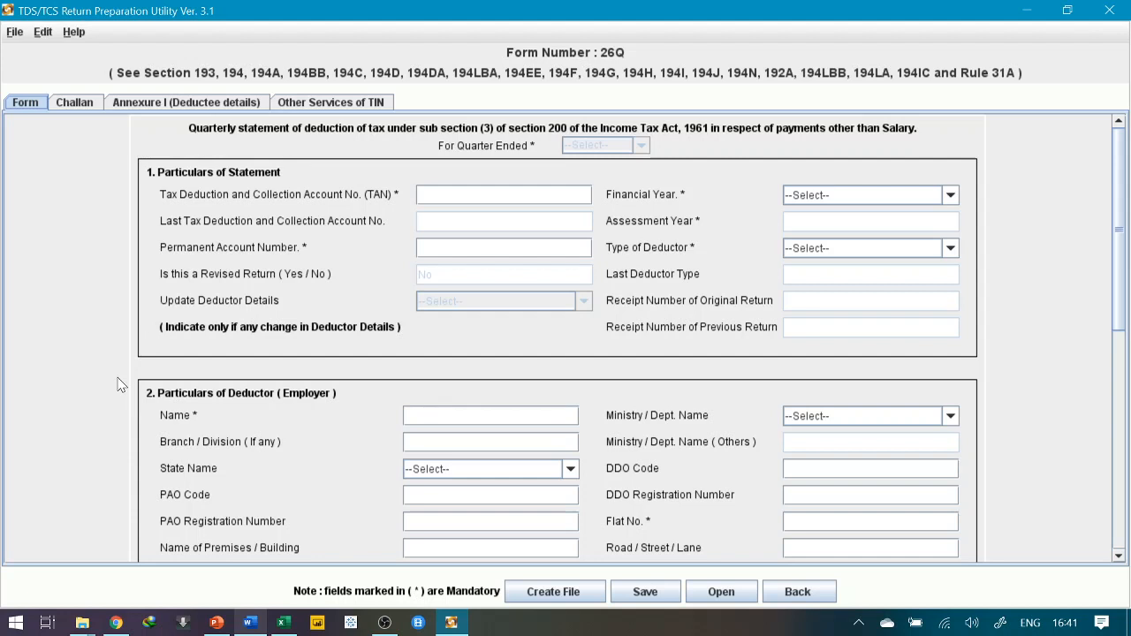
{"action": "left_click", "coordinate": [915, 198]}
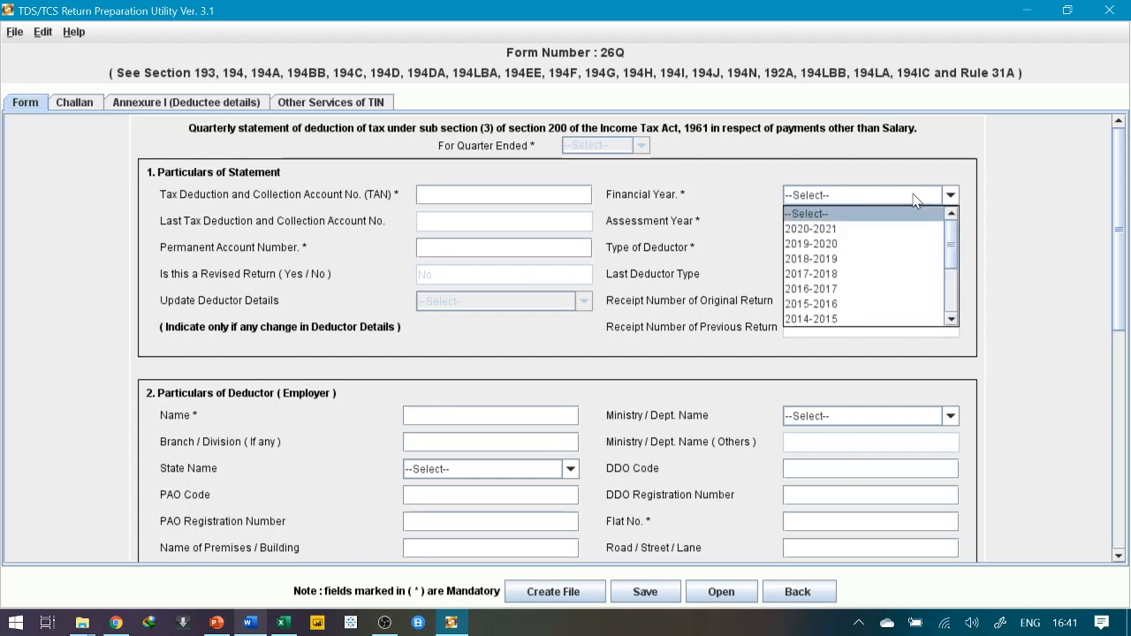
{"action": "left_click", "coordinate": [831, 244]}
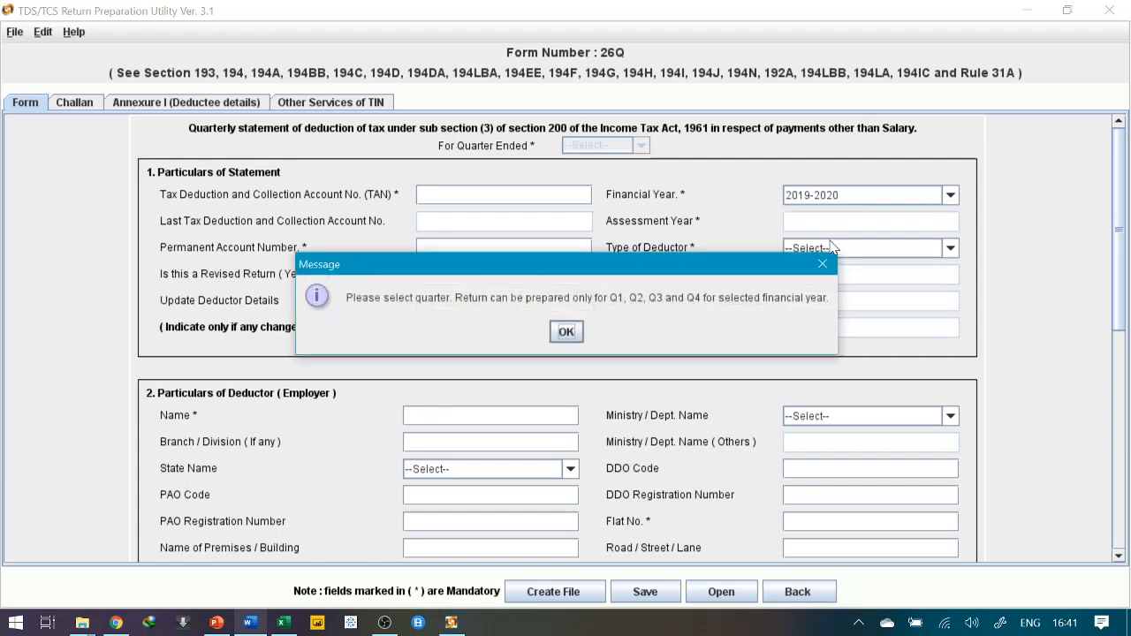
{"action": "left_click", "coordinate": [569, 338]}
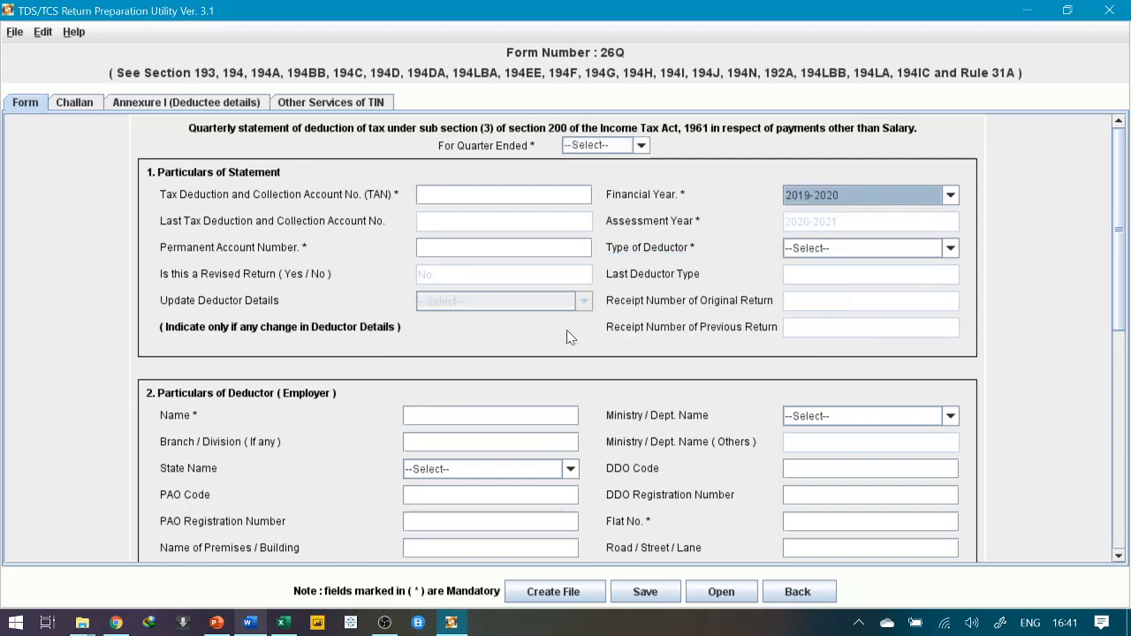
{"action": "left_click", "coordinate": [641, 146]}
{"action": "left_click", "coordinate": [593, 178]}
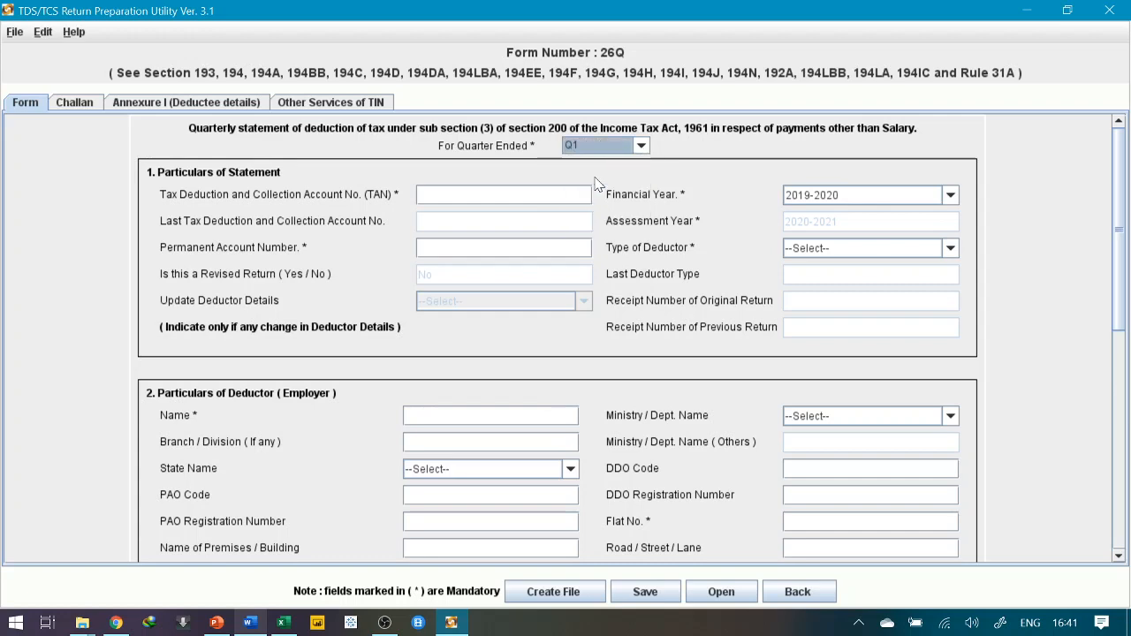
{"action": "left_click", "coordinate": [839, 252]}
{"action": "left_click", "coordinate": [442, 194]}
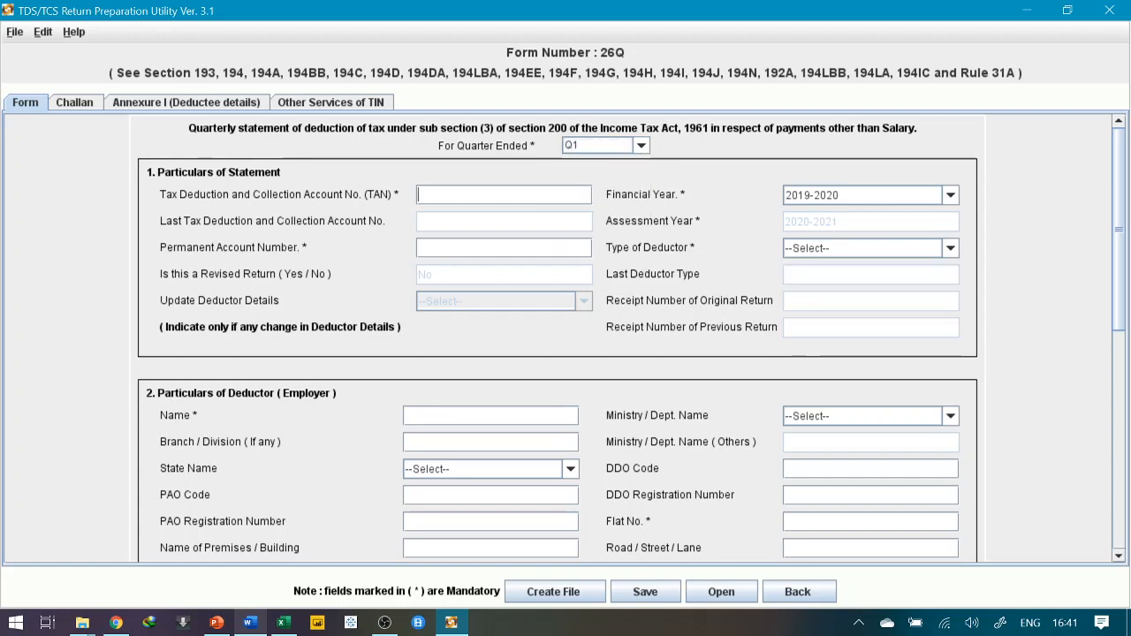
{"action": "key", "text": "alt+Tab"}
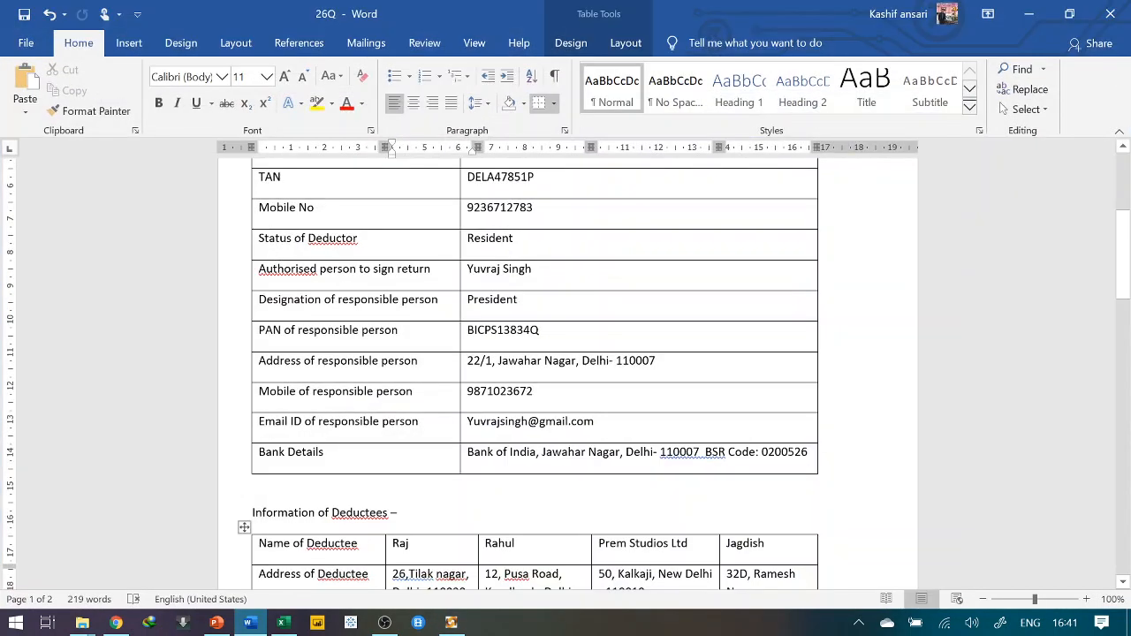
Copy the deductor's TAN from the Word details table into the TAN field
{"action": "scroll", "coordinate": [498, 206], "scroll_direction": "up", "scroll_amount": 4}
{"action": "scroll", "coordinate": [498, 283], "scroll_direction": "up", "scroll_amount": 1}
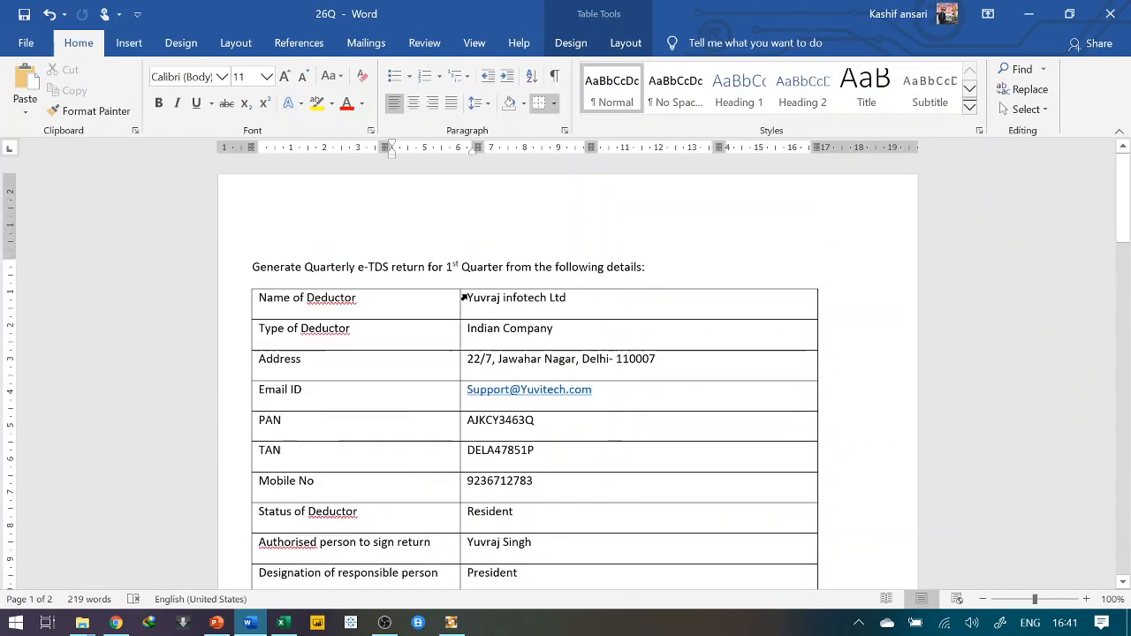
{"action": "key", "text": "alt+Tab"}
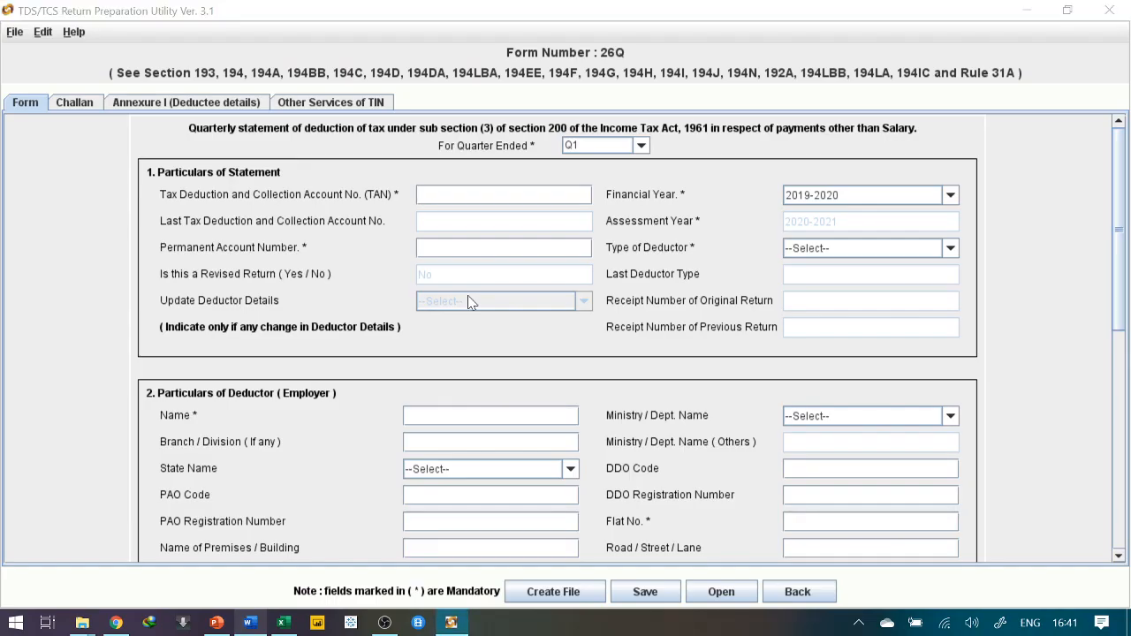
{"action": "key", "text": "alt+Tab"}
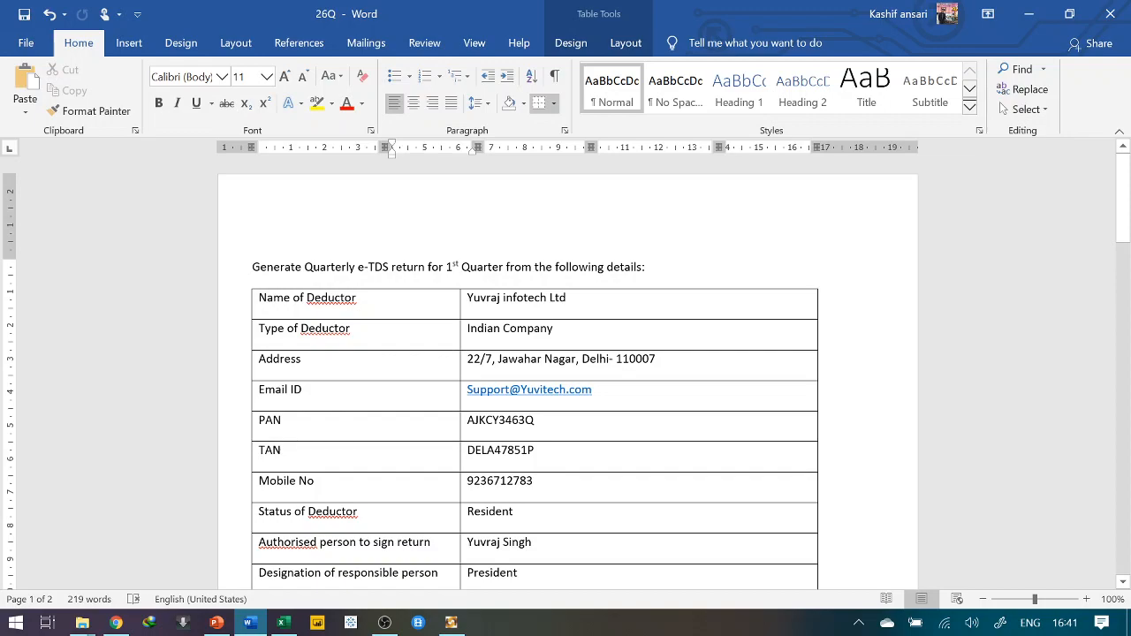
{"action": "double_click", "coordinate": [468, 450]}
{"action": "key", "text": "ctrl+c"}
{"action": "key", "text": "alt+Tab"}
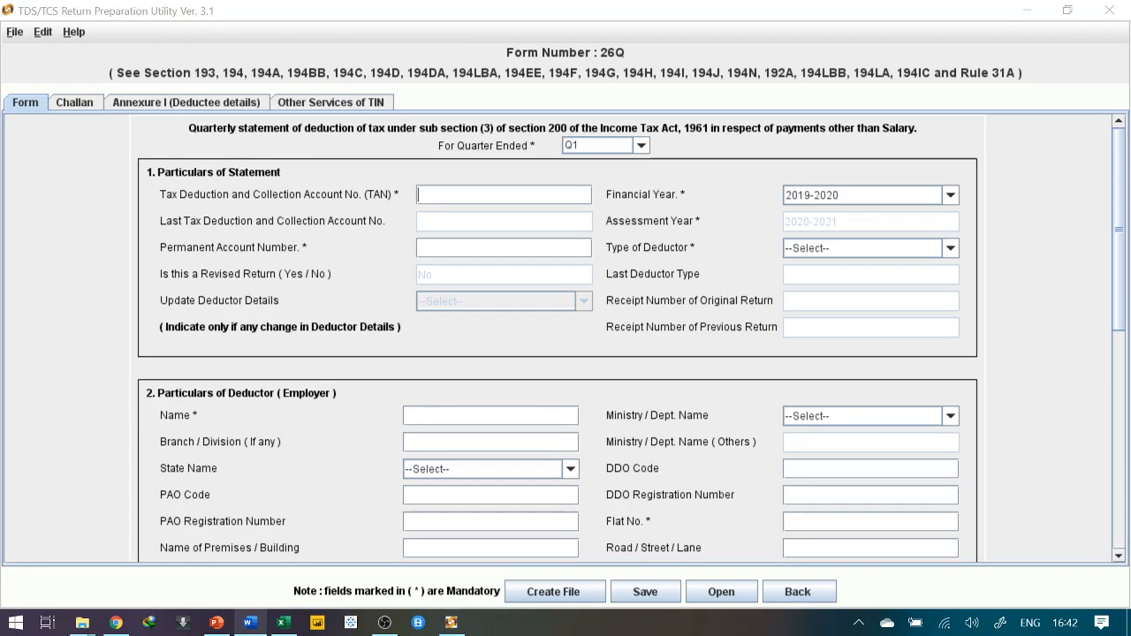
{"action": "key", "text": "ctrl+v"}
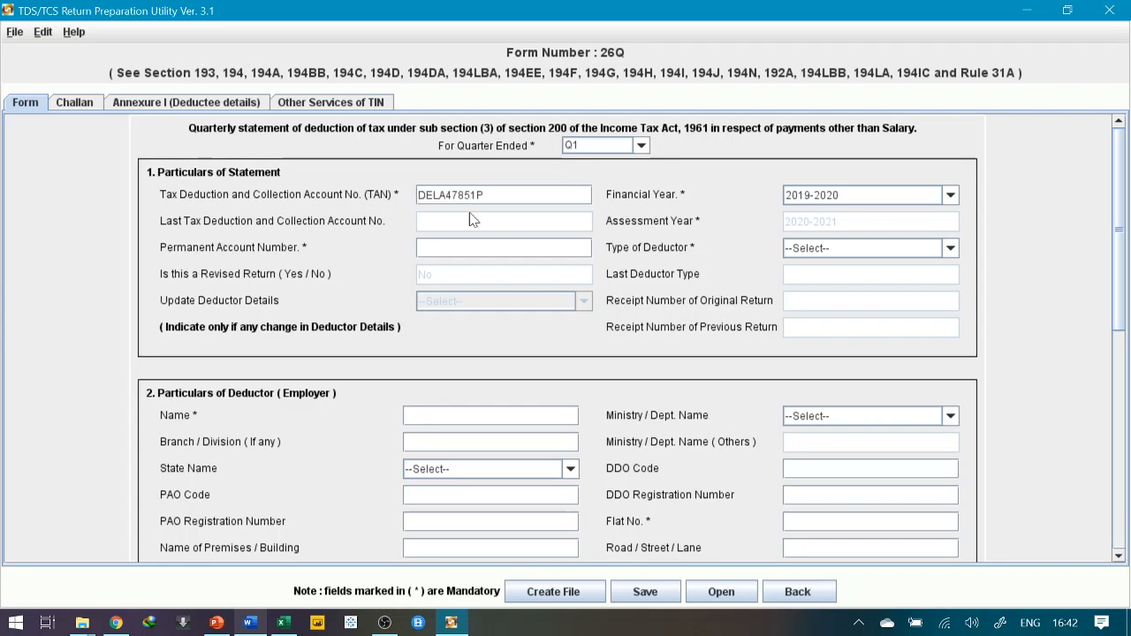
Copy the deductor's PAN from the Word table into the Permanent Account Number field
{"action": "key", "text": "alt+Tab"}
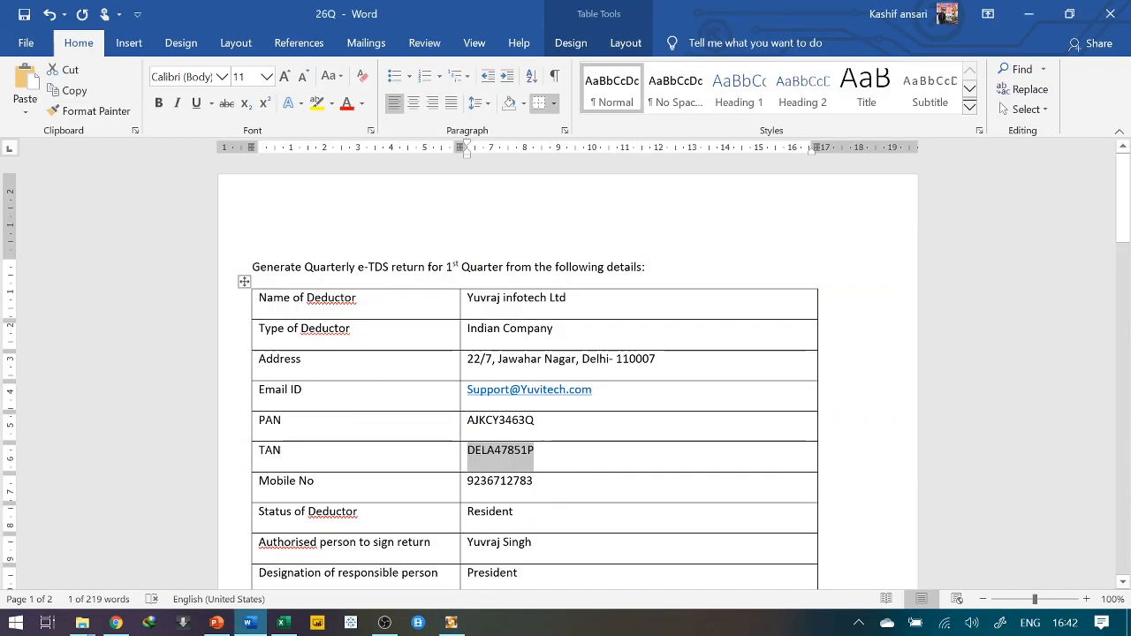
{"action": "left_click_drag", "start_coordinate": [466, 420], "coordinate": [534, 421]}
{"action": "key", "text": "ctrl+c"}
{"action": "key", "text": "alt+Tab"}
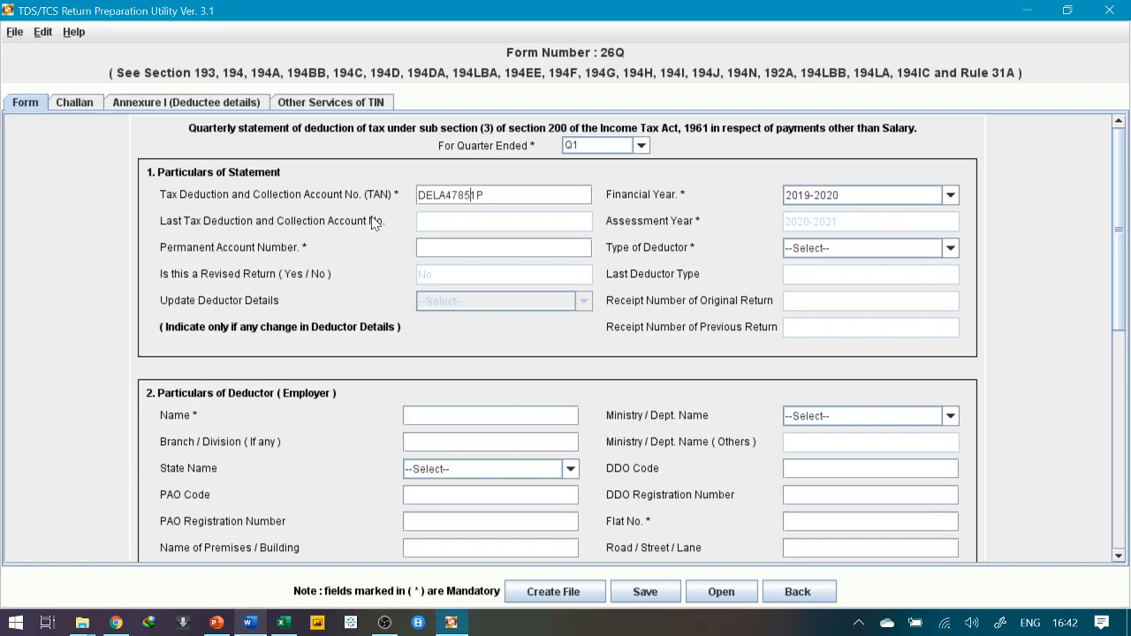
{"action": "left_click", "coordinate": [436, 247]}
{"action": "key", "text": "ctrl+v"}
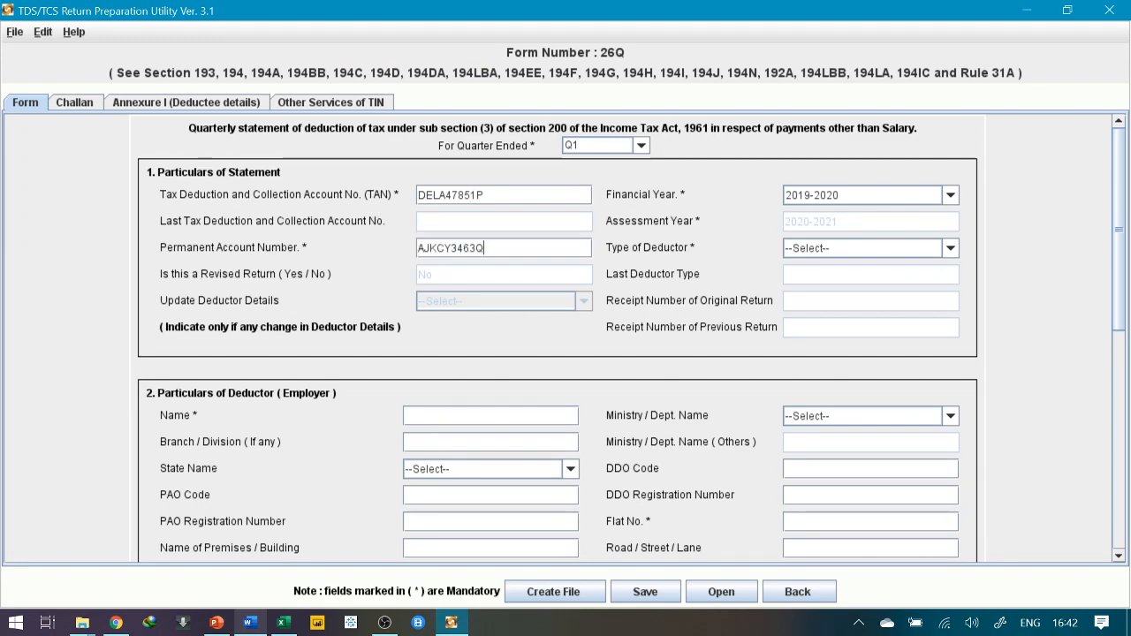
{"action": "key", "text": "alt+Tab"}
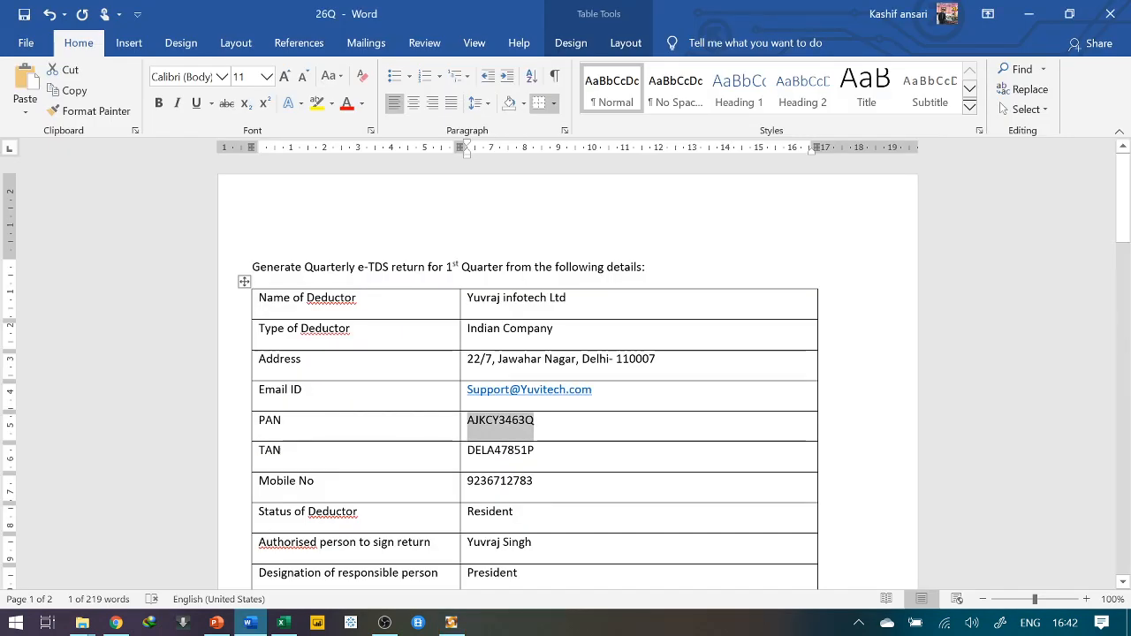
{"action": "key", "text": "alt+Tab"}
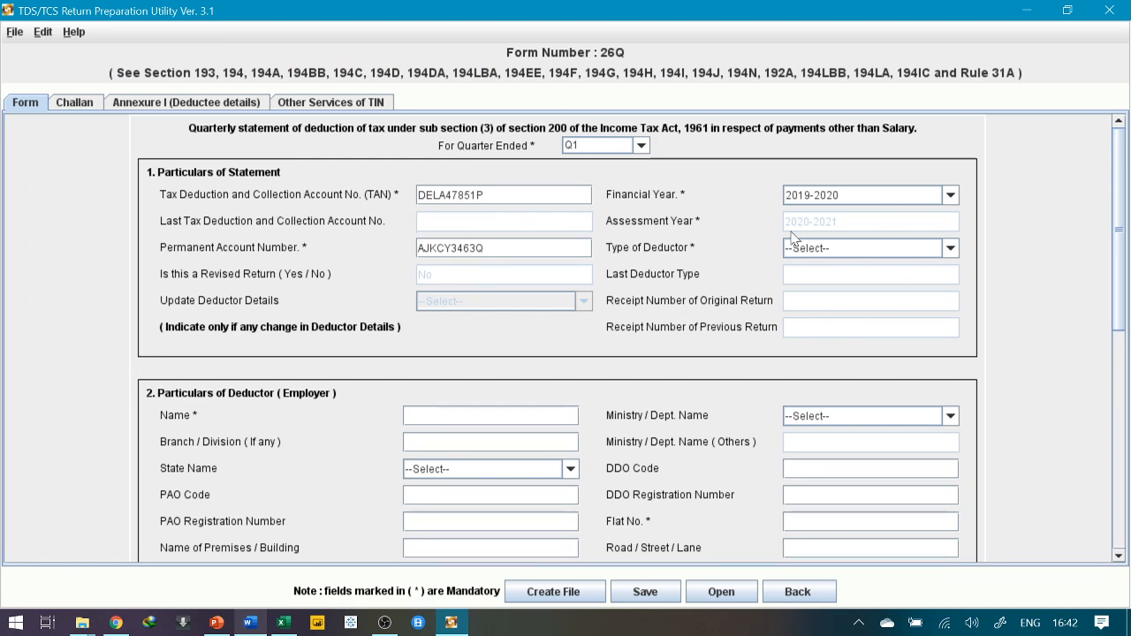
Paste YUVRAJ INFOTECH LTD from the Word table into the deductor's Name field
{"action": "scroll", "coordinate": [545, 332], "scroll_direction": "down", "scroll_amount": 3}
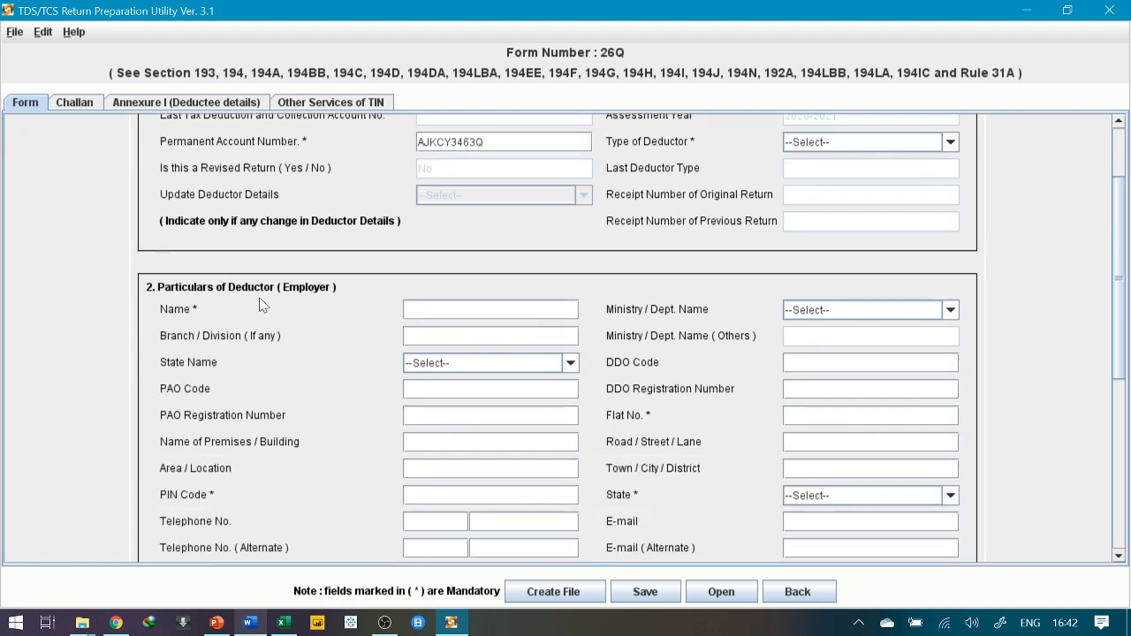
{"action": "scroll", "coordinate": [261, 305], "scroll_direction": "down", "scroll_amount": 3}
{"action": "key", "text": "alt+Tab"}
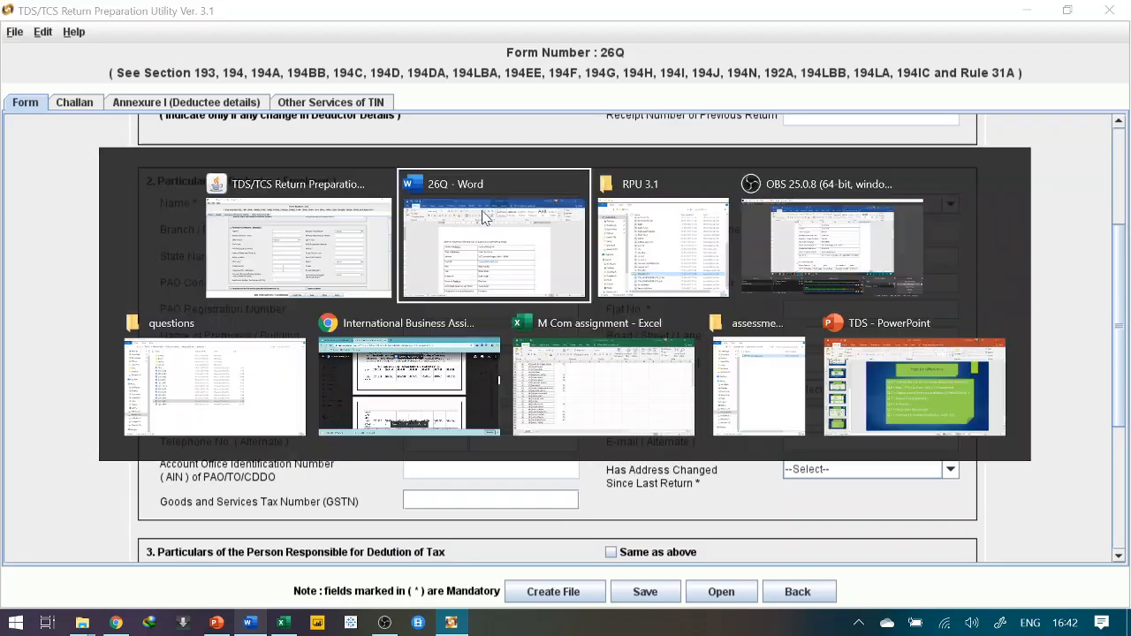
{"action": "left_click_drag", "start_coordinate": [467, 298], "coordinate": [567, 300]}
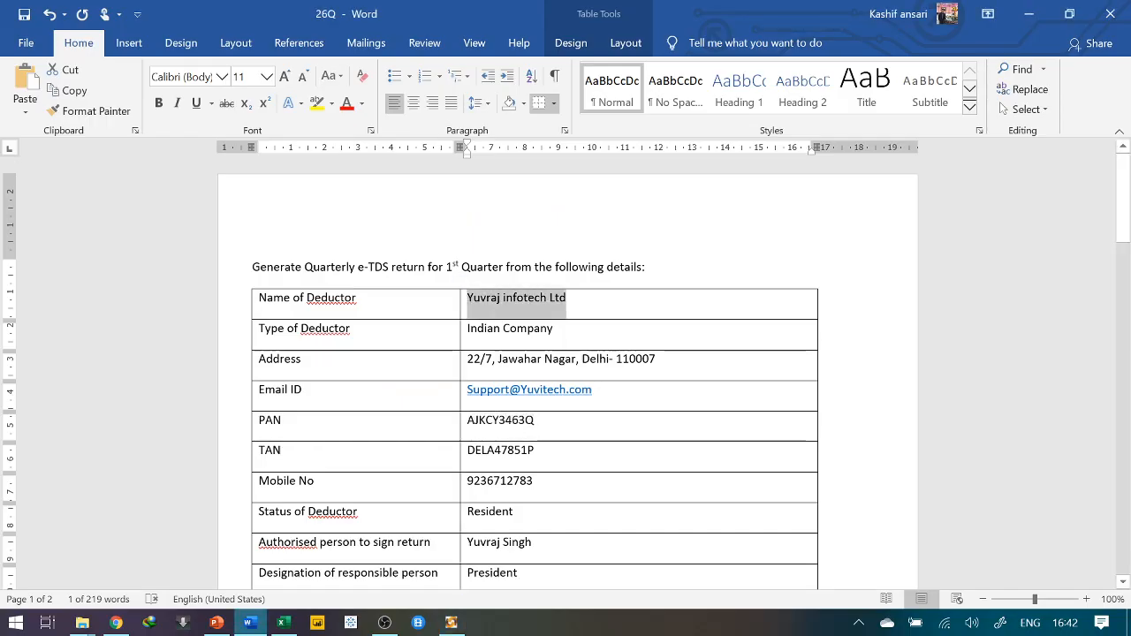
{"action": "key", "text": "alt+Tab"}
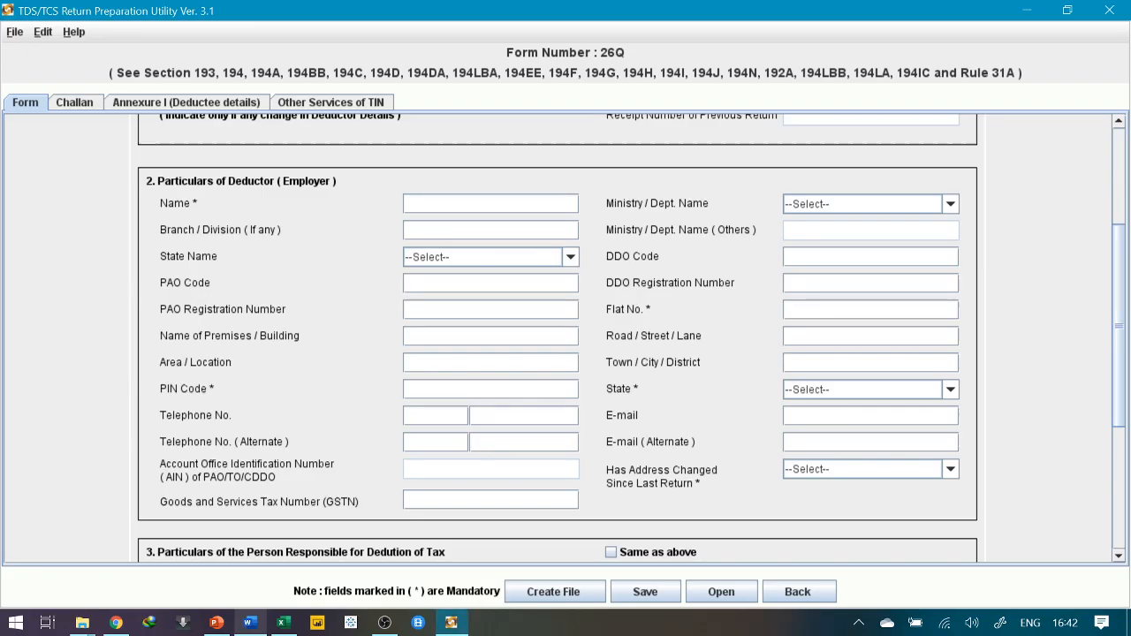
{"action": "type", "text": "YUVRAJ INFOTECH LTD"}
{"action": "left_click", "coordinate": [845, 206]}
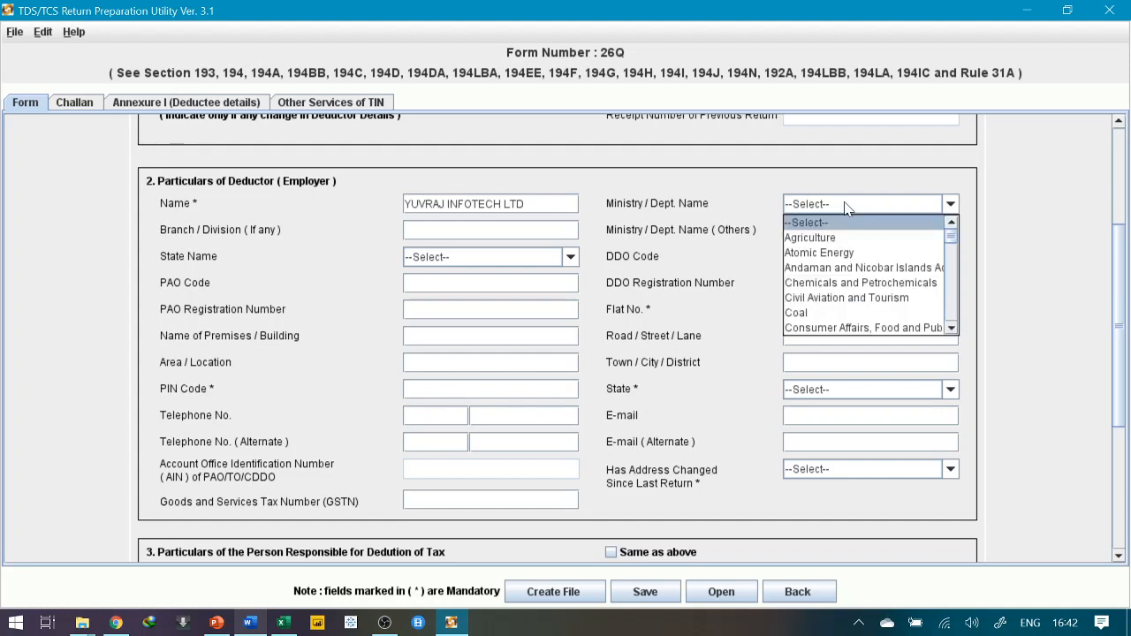
{"action": "left_click", "coordinate": [844, 206]}
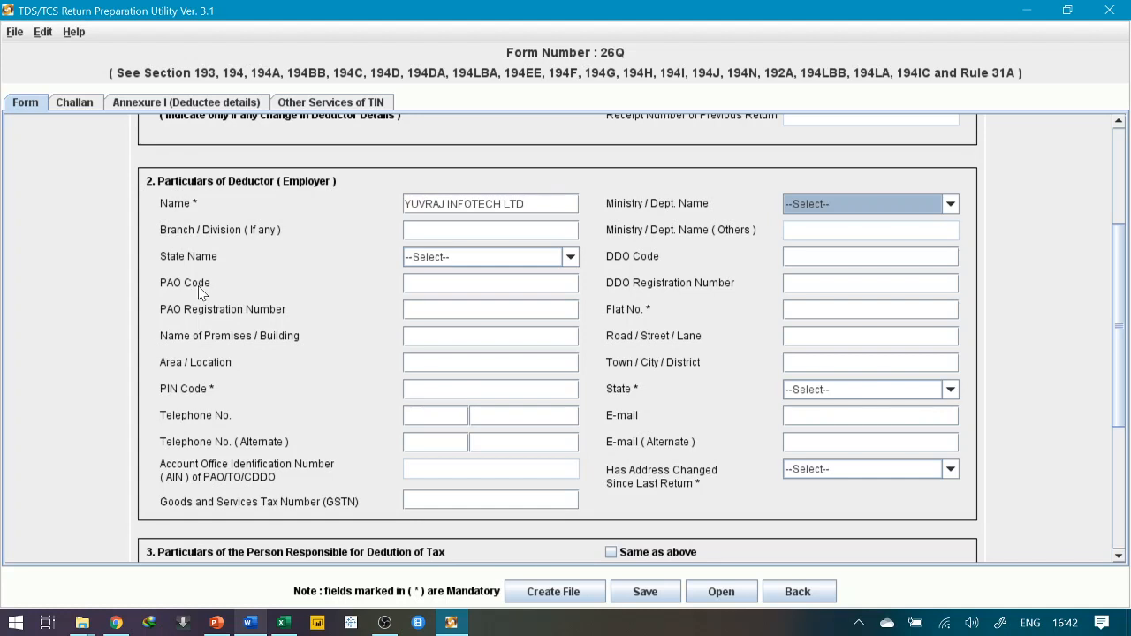
Choose Delhi as the State Name and copy the flat number from the details document
{"action": "left_click", "coordinate": [465, 263]}
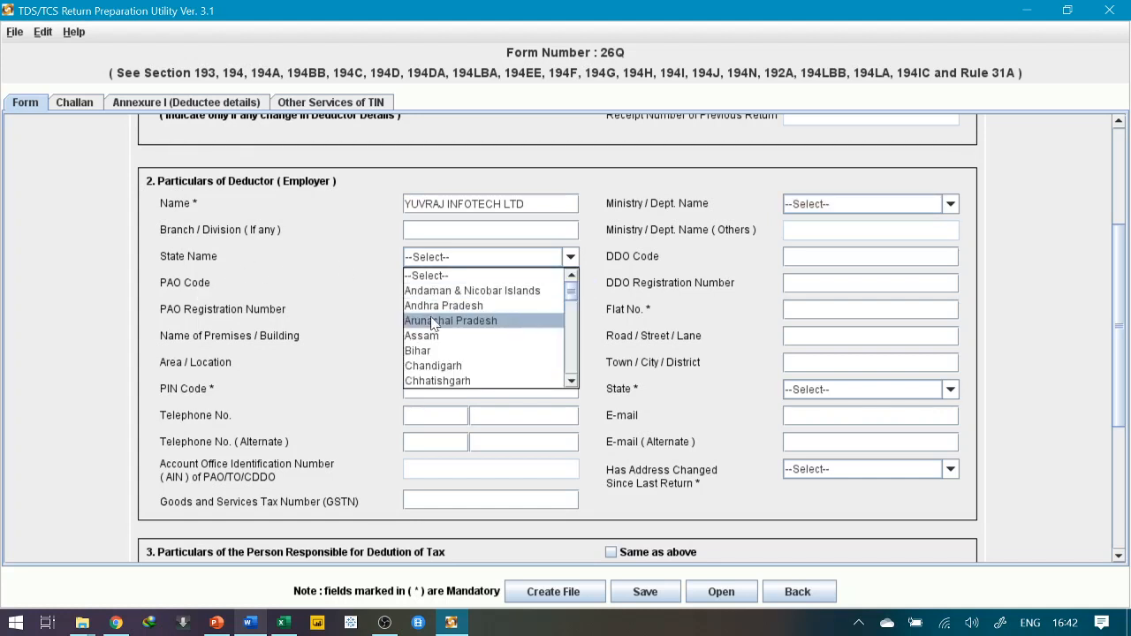
{"action": "key", "text": "alt+Tab"}
{"action": "key", "text": "alt+Tab"}
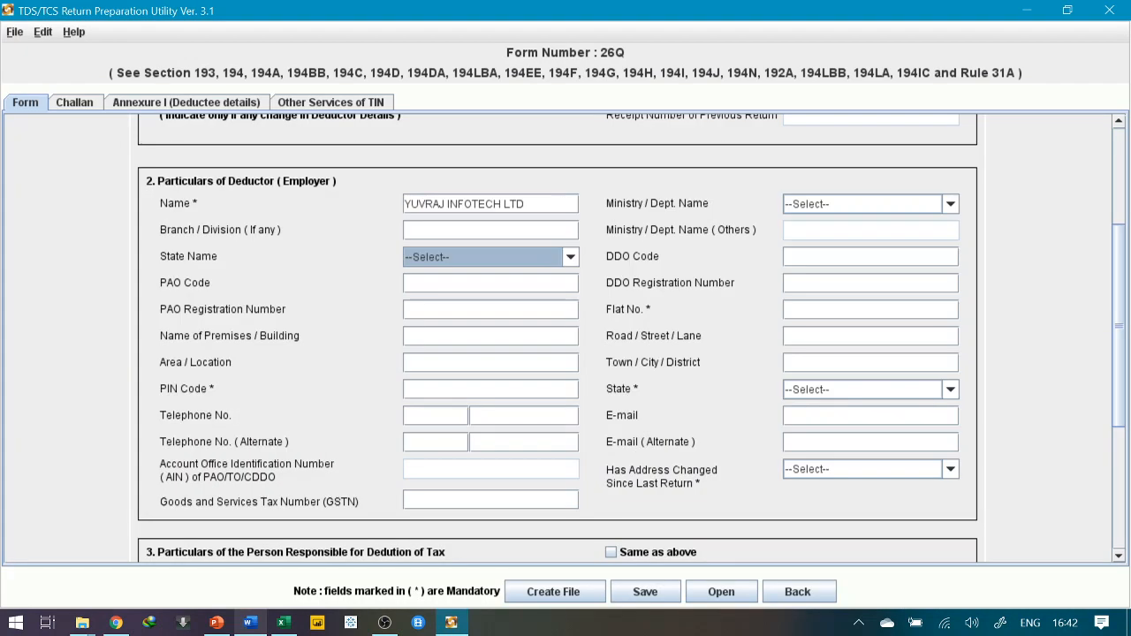
{"action": "left_click", "coordinate": [495, 255]}
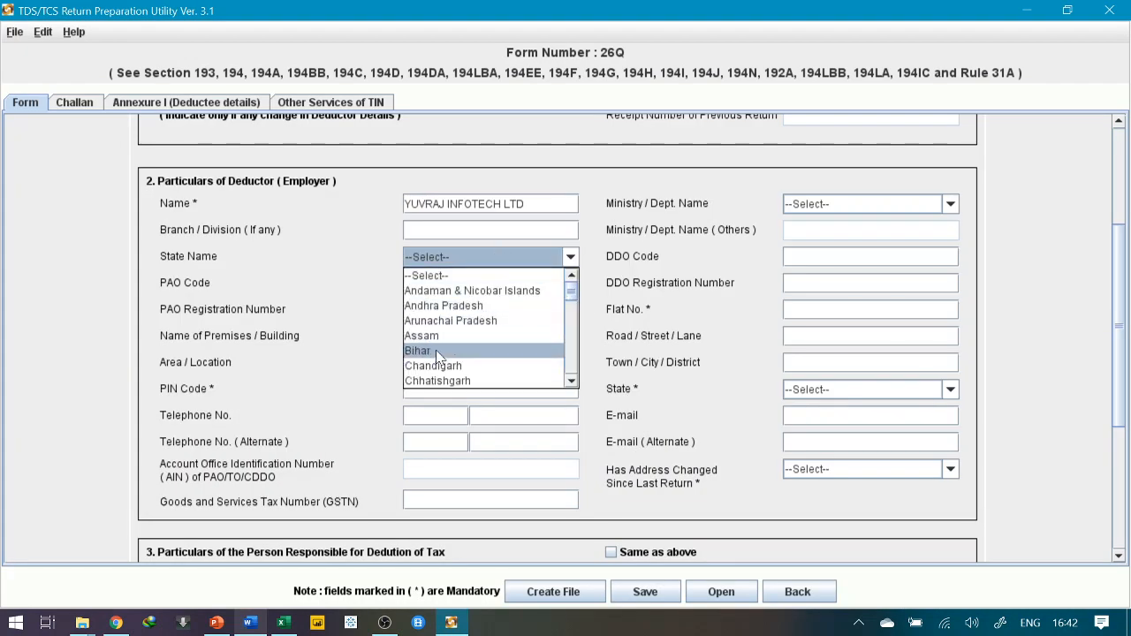
{"action": "scroll", "coordinate": [433, 353], "scroll_direction": "down", "scroll_amount": 5}
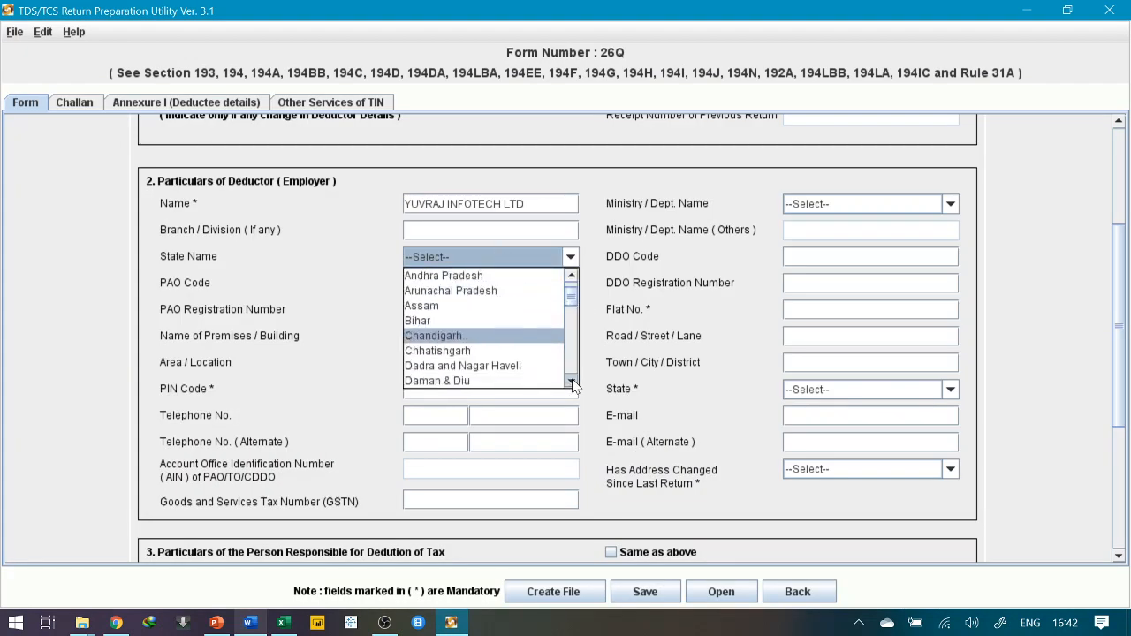
{"action": "left_click", "coordinate": [417, 351]}
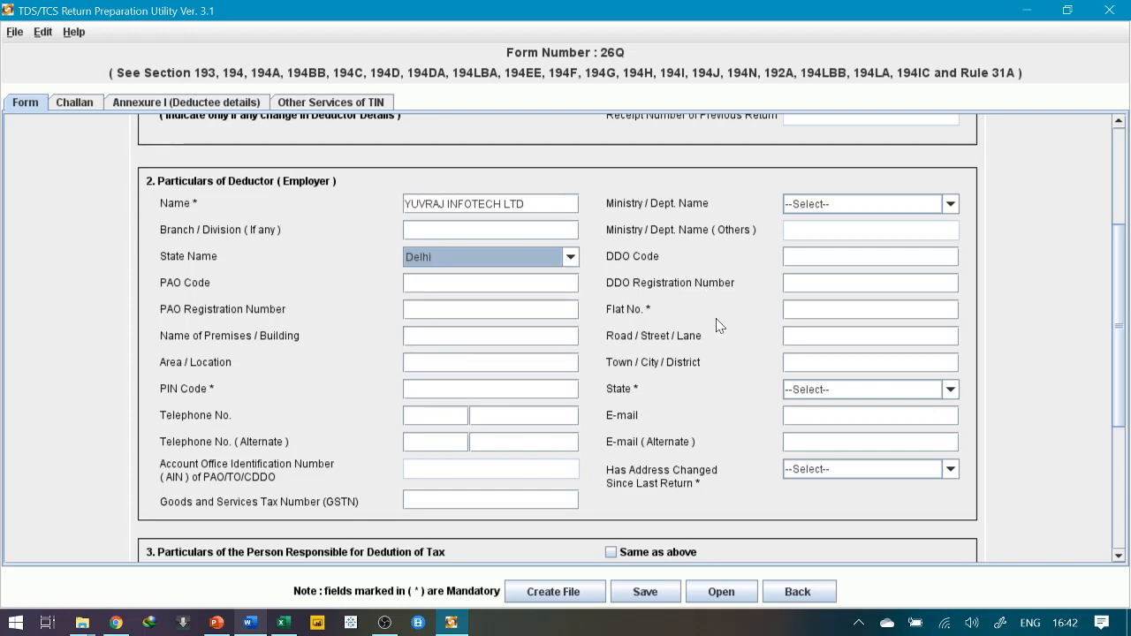
{"action": "key", "text": "alt+Tab"}
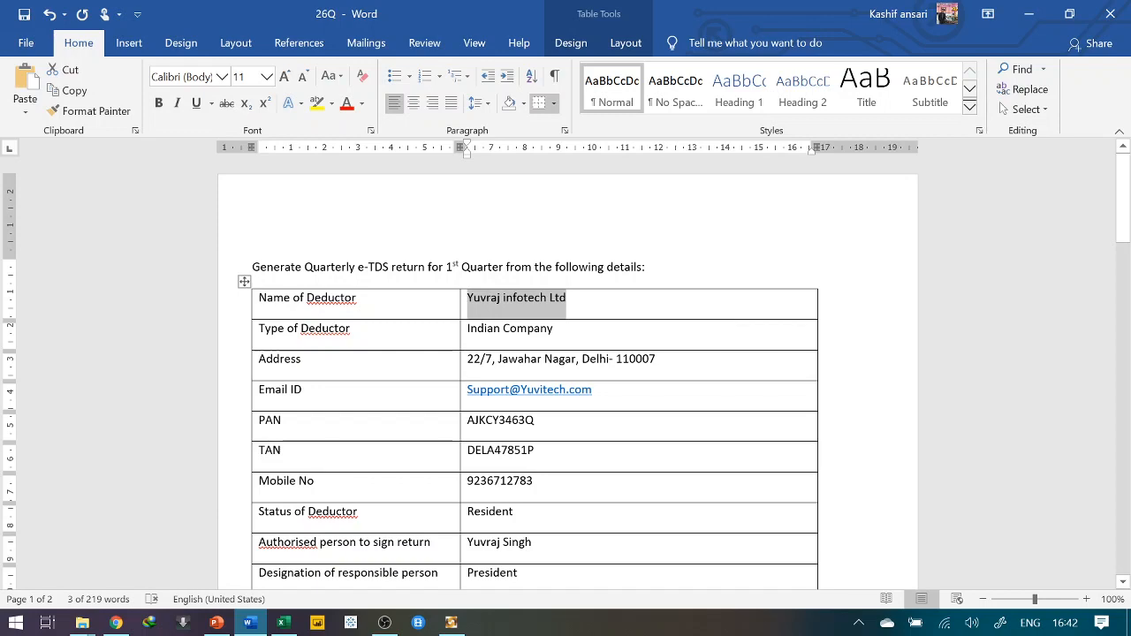
{"action": "left_click_drag", "start_coordinate": [466, 358], "coordinate": [493, 359]}
{"action": "key", "text": "ctrl+c"}
{"action": "key", "text": "alt+Tab"}
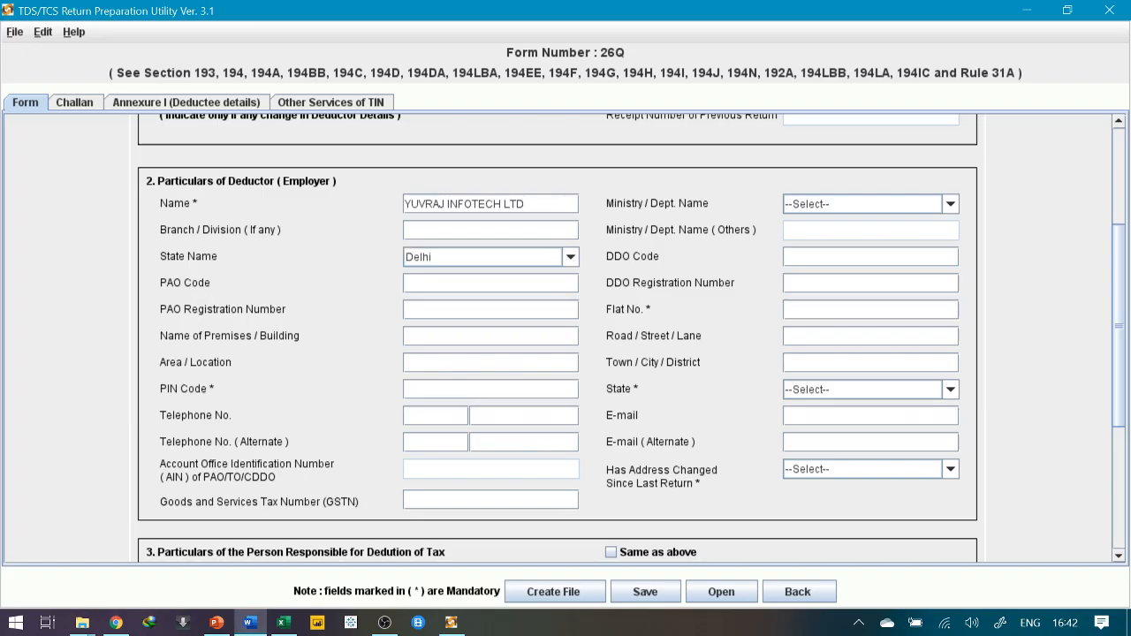
Fill the deductor's Flat No. and area from the details document
{"action": "left_click", "coordinate": [804, 309]}
{"action": "key", "text": "ctrl+v"}
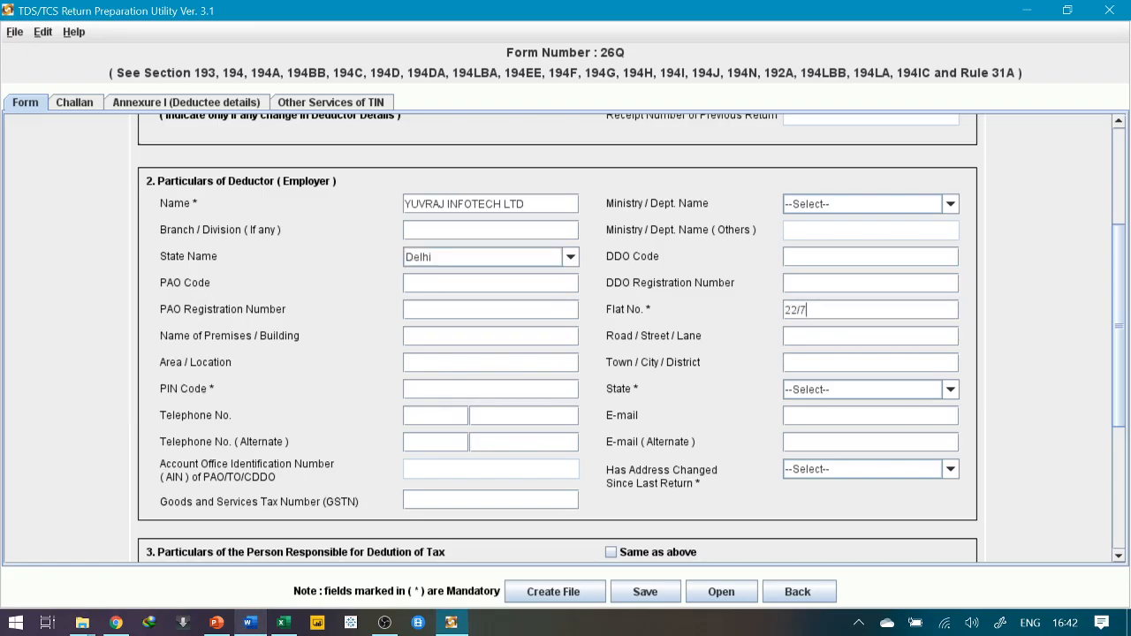
{"action": "key", "text": "alt+Tab"}
{"action": "key", "text": "alt+Tab"}
{"action": "type", "text": "JAWAHAR NAGAR"}
{"action": "key", "text": "alt+Tab"}
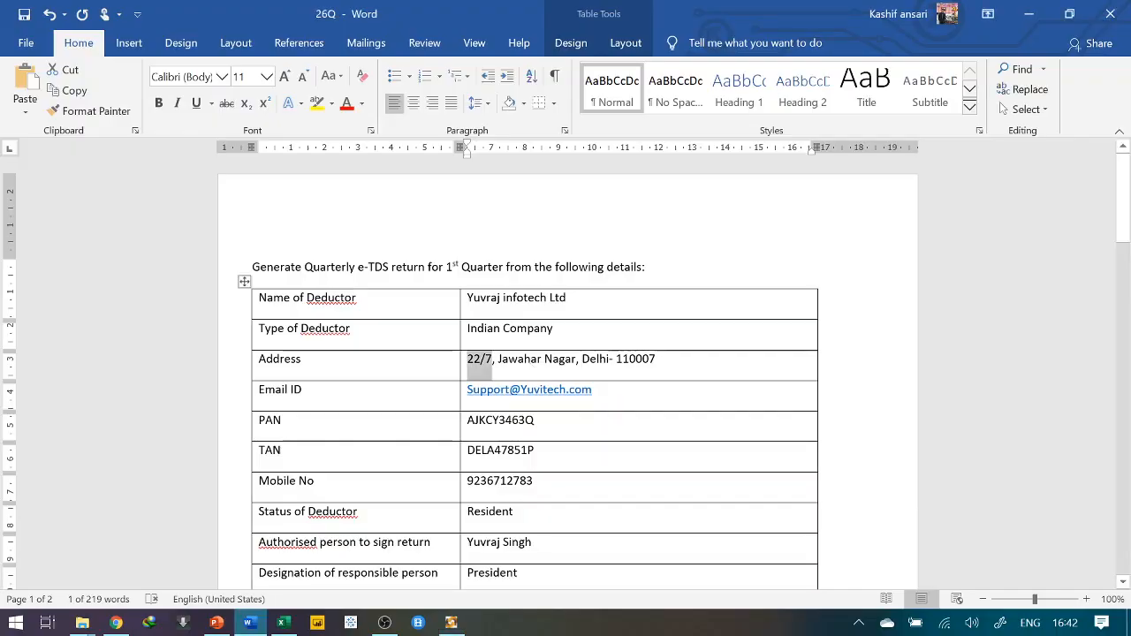
{"action": "key", "text": "alt+Tab"}
Enter the deductor's city and PIN code, then choose Delhi as the state
{"action": "left_click", "coordinate": [870, 363]}
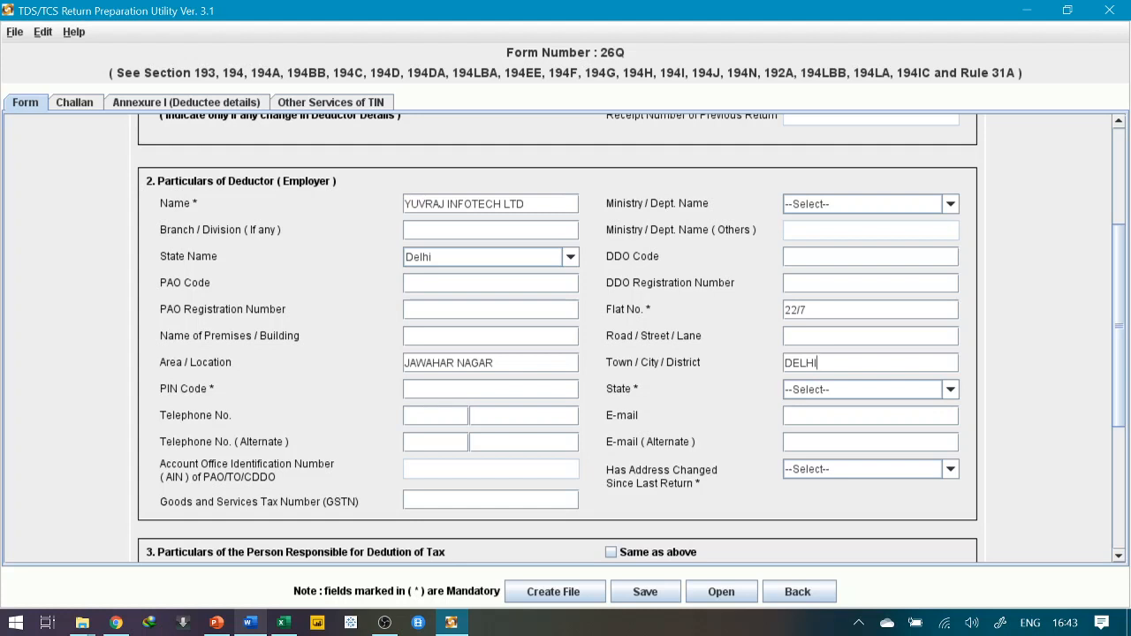
{"action": "type", "text": "110007"}
{"action": "left_click", "coordinate": [838, 393]}
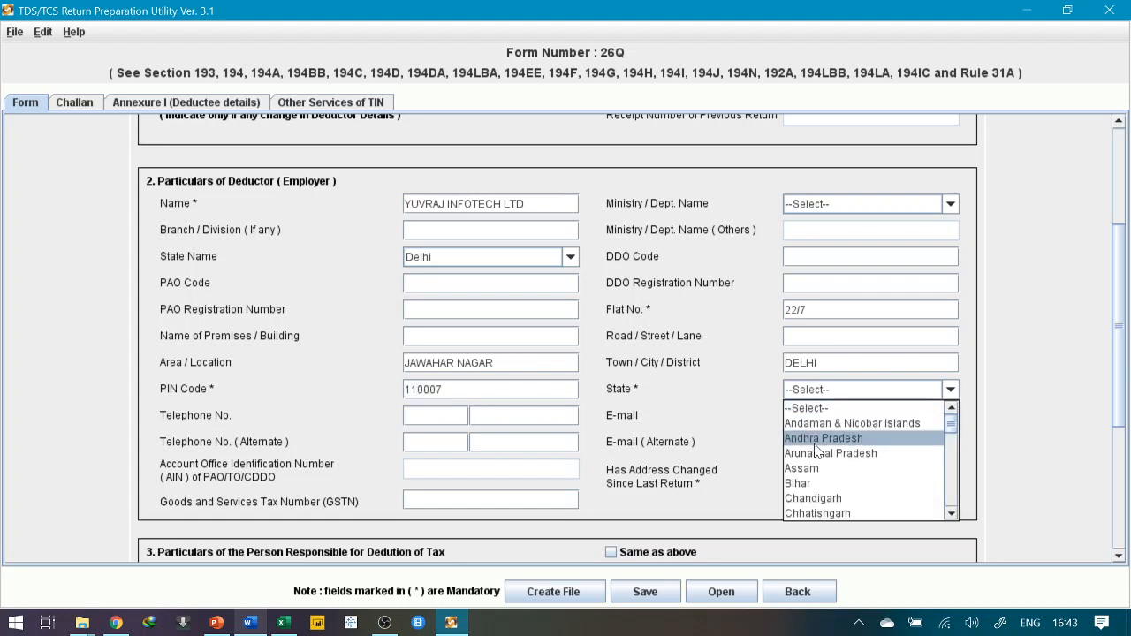
{"action": "key", "text": "Down"}
{"action": "key", "text": "Down"}
{"action": "key", "text": "Down"}
{"action": "key", "text": "Down"}
{"action": "key", "text": "Down"}
{"action": "key", "text": "Return"}
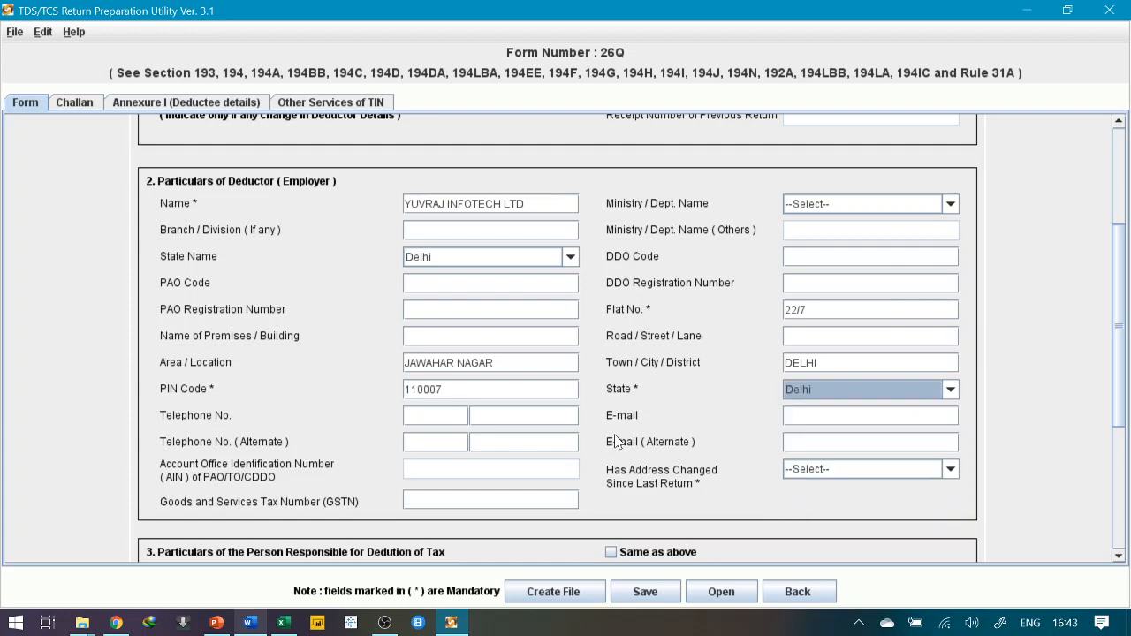
Enter the company's support e-mail address from the Word document in the E-mail field
{"action": "key", "text": "alt+Tab"}
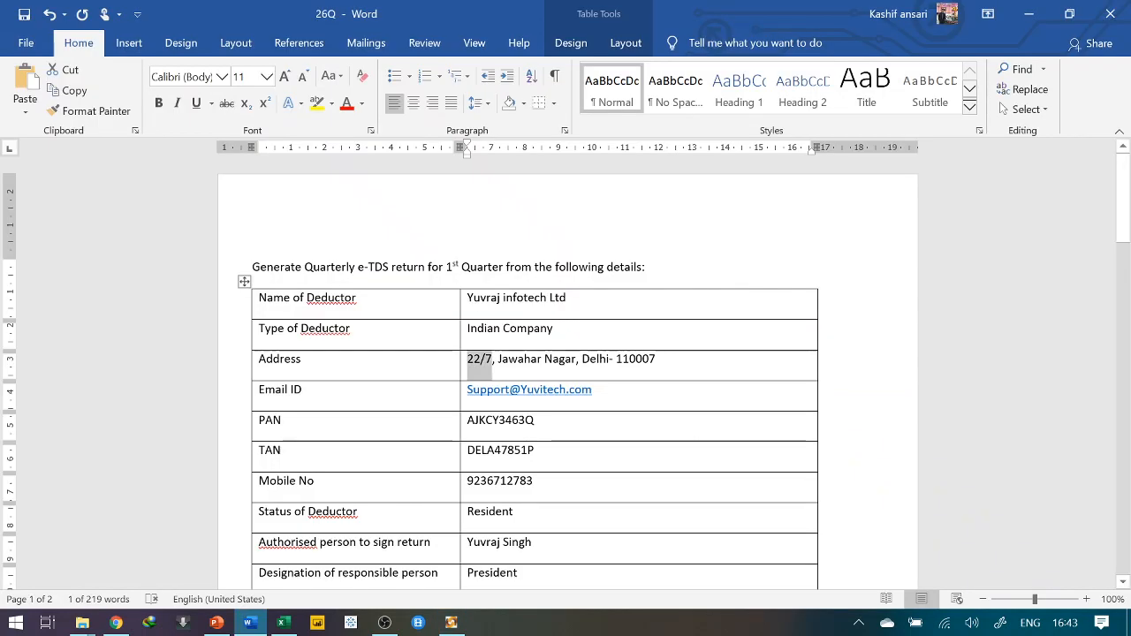
{"action": "scroll", "coordinate": [818, 426], "scroll_direction": "down", "scroll_amount": 1}
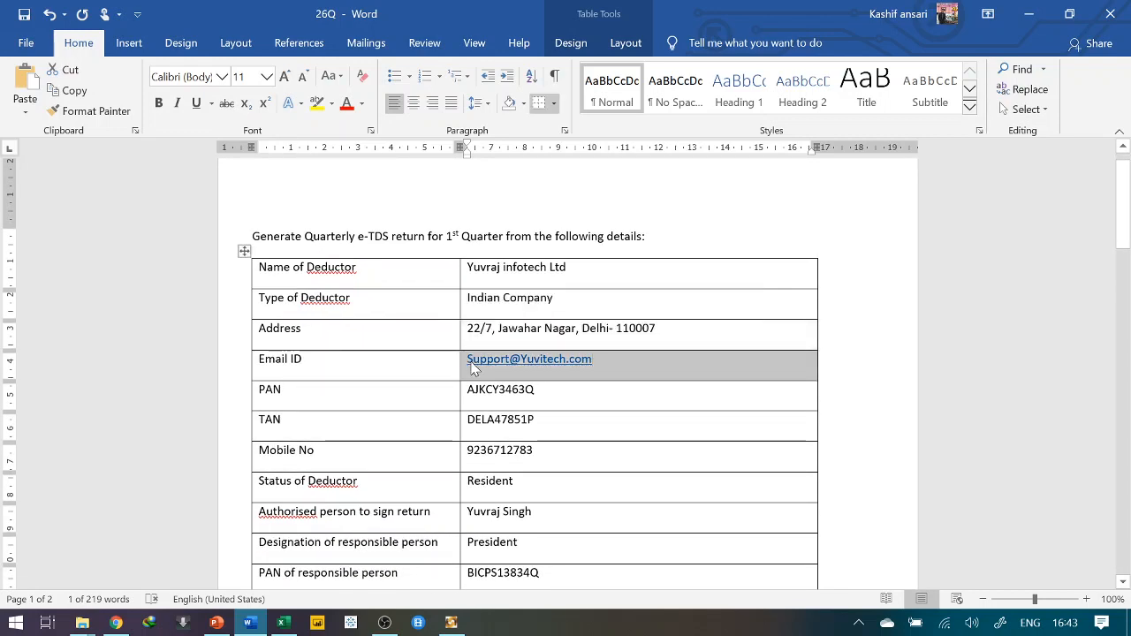
{"action": "key", "text": "alt+Tab"}
{"action": "left_click", "coordinate": [832, 415]}
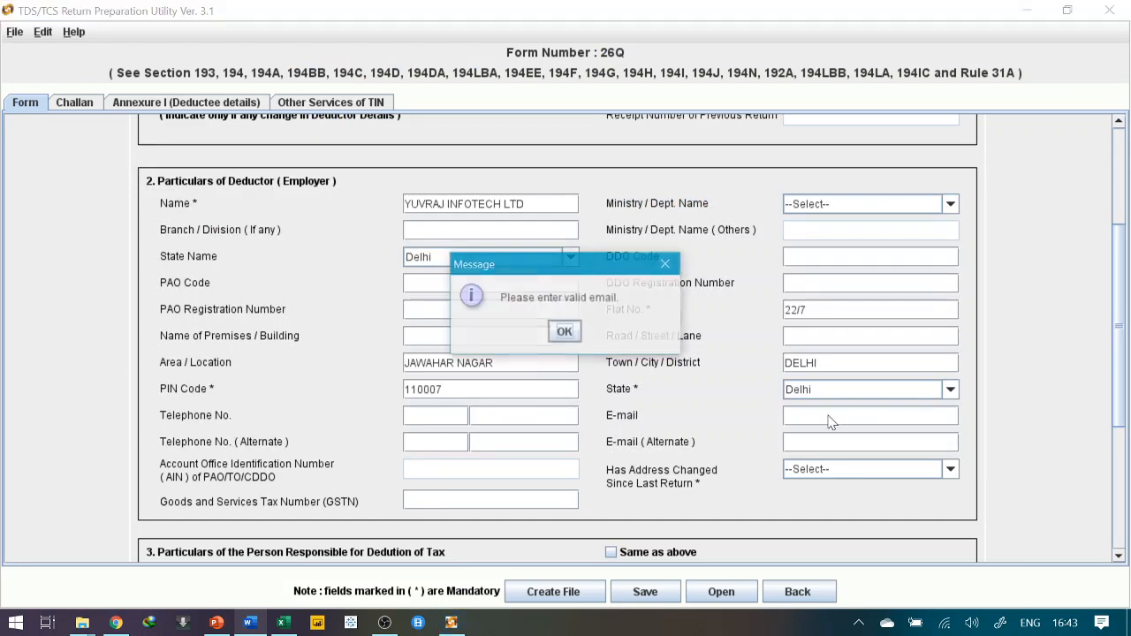
{"action": "left_click", "coordinate": [557, 340]}
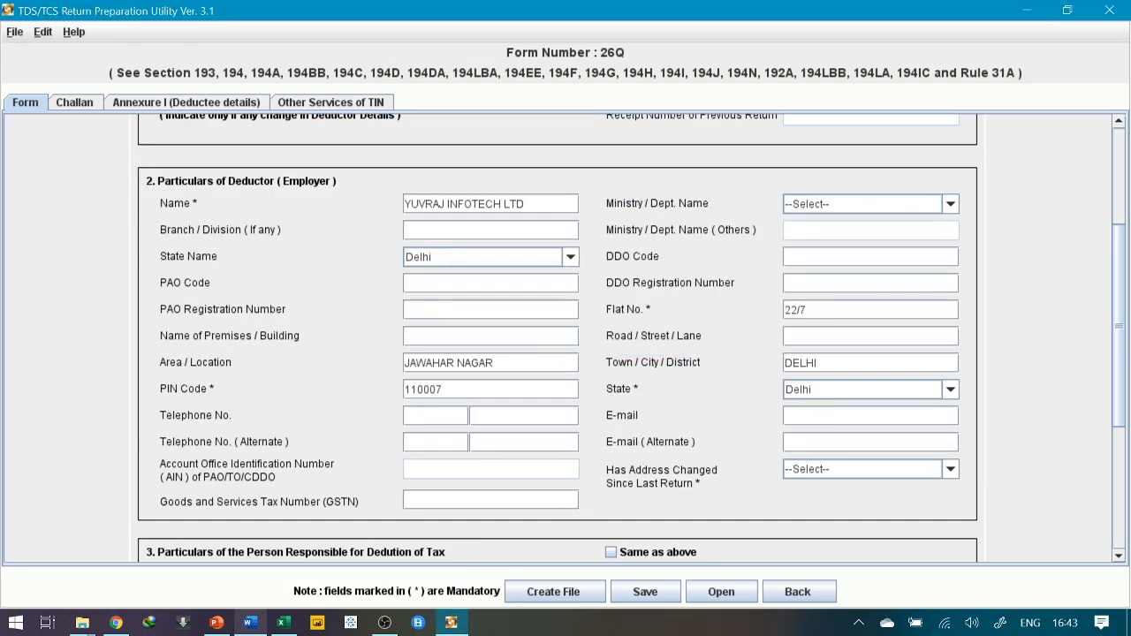
{"action": "key", "text": "alt+Tab"}
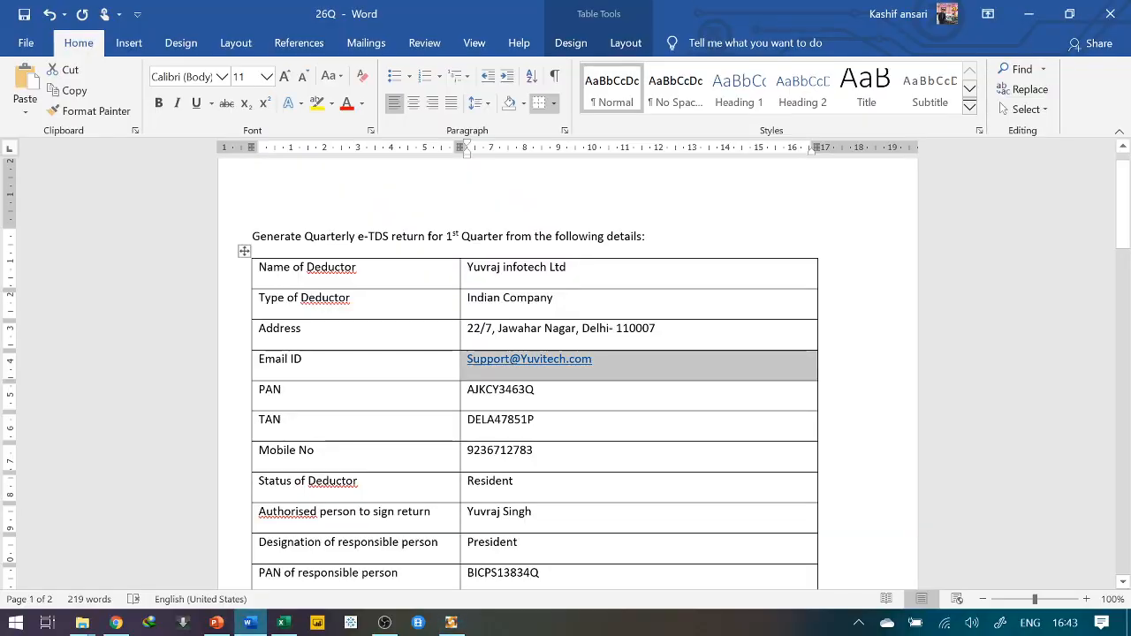
{"action": "key", "text": "alt+Tab"}
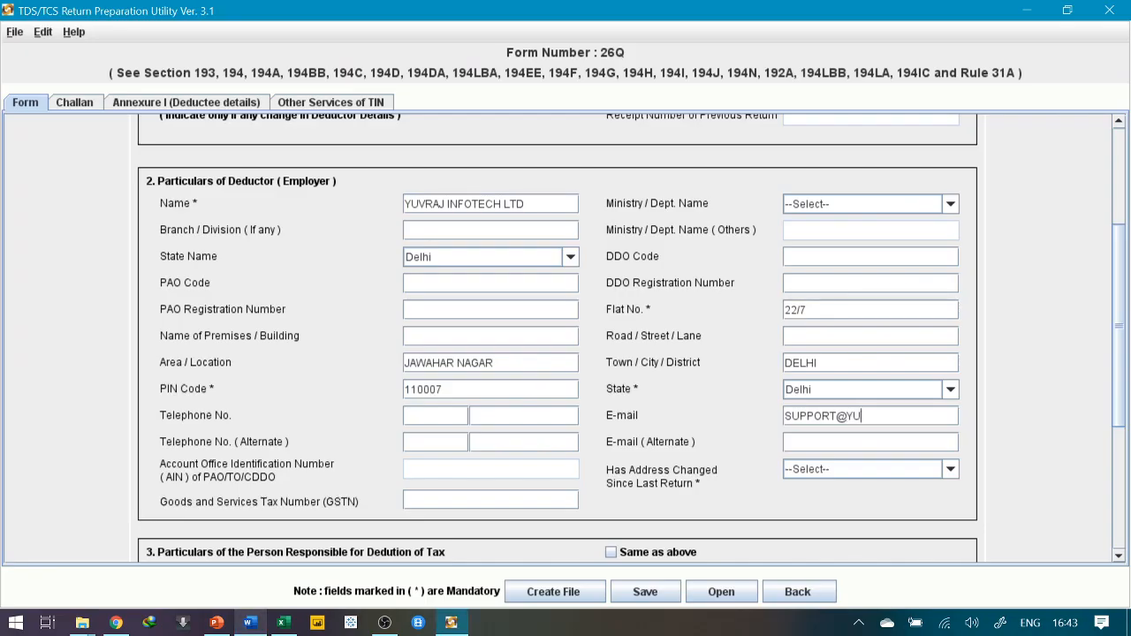
Set the deductor's address changed since last return to No
{"action": "scroll", "coordinate": [760, 423], "scroll_direction": "down", "scroll_amount": 2}
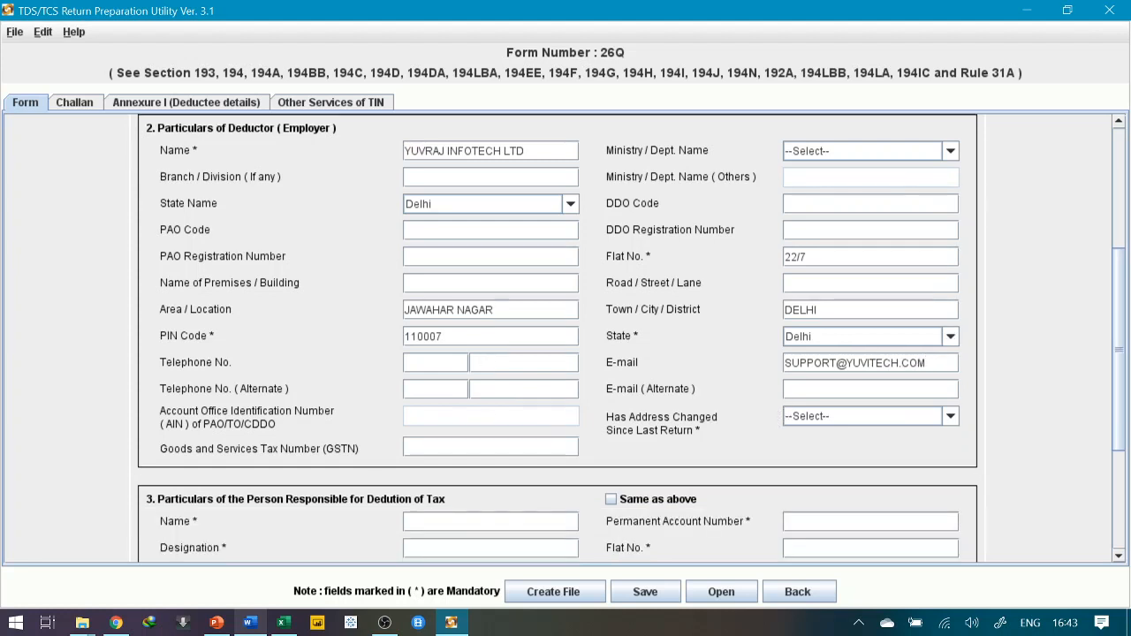
{"action": "left_click", "coordinate": [821, 418]}
{"action": "left_click", "coordinate": [792, 465]}
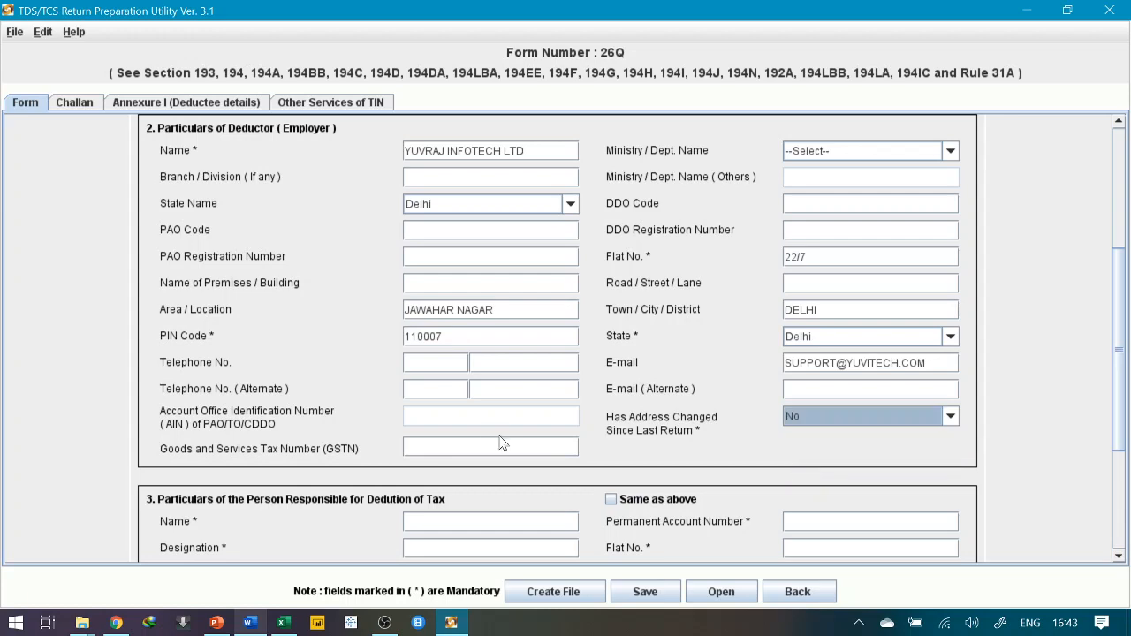
Paste the authorised person's name from Word into the responsible person's Name field
{"action": "scroll", "coordinate": [442, 447], "scroll_direction": "down", "scroll_amount": 2}
{"action": "scroll", "coordinate": [440, 447], "scroll_direction": "down", "scroll_amount": 6}
{"action": "key", "text": "alt+Tab"}
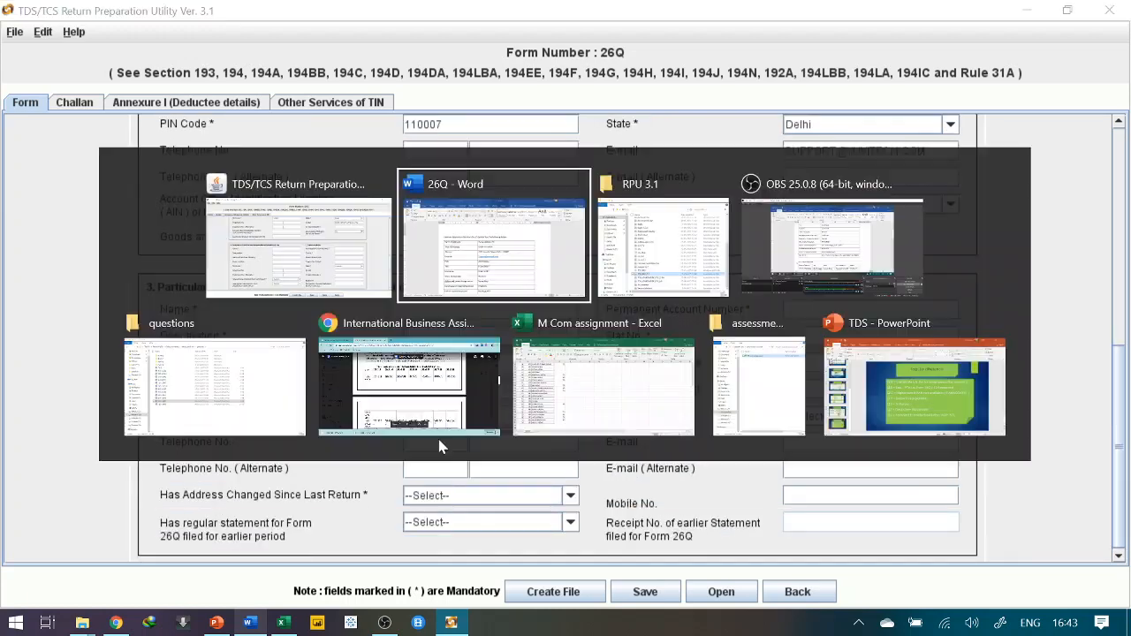
{"action": "scroll", "coordinate": [534, 371], "scroll_direction": "down", "scroll_amount": 3}
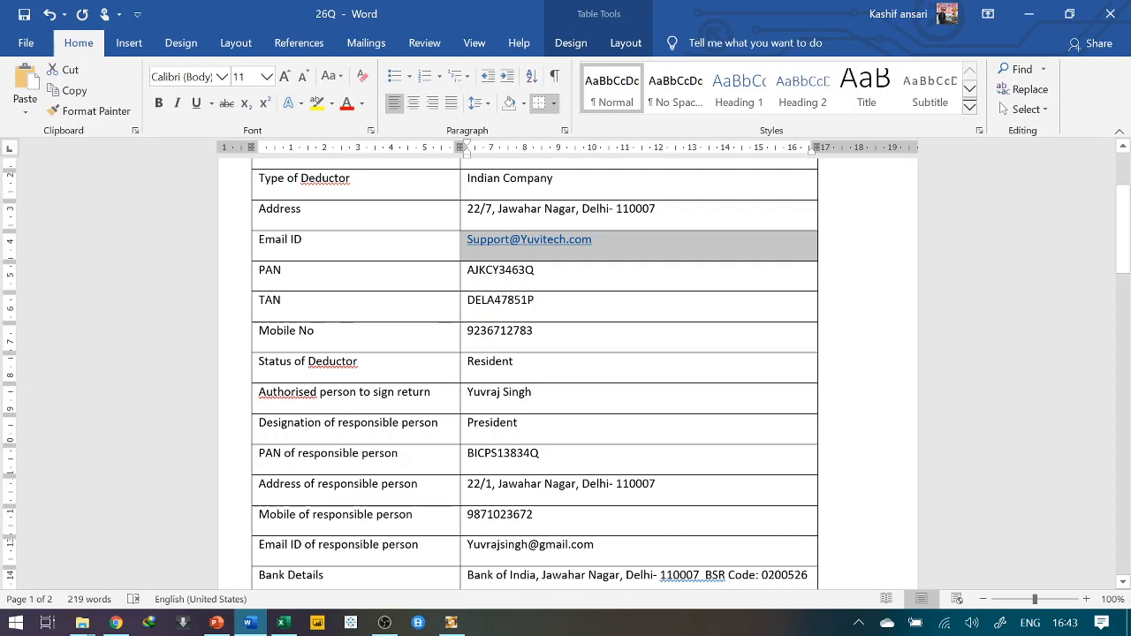
{"action": "left_click_drag", "start_coordinate": [466, 393], "coordinate": [531, 397]}
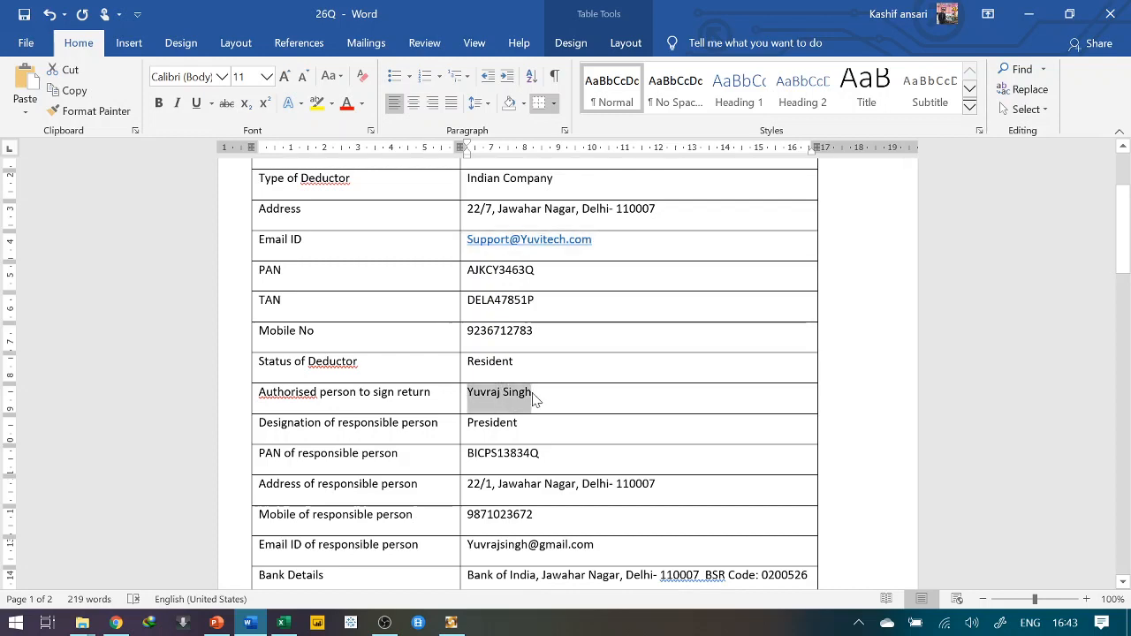
{"action": "key", "text": "alt+Tab"}
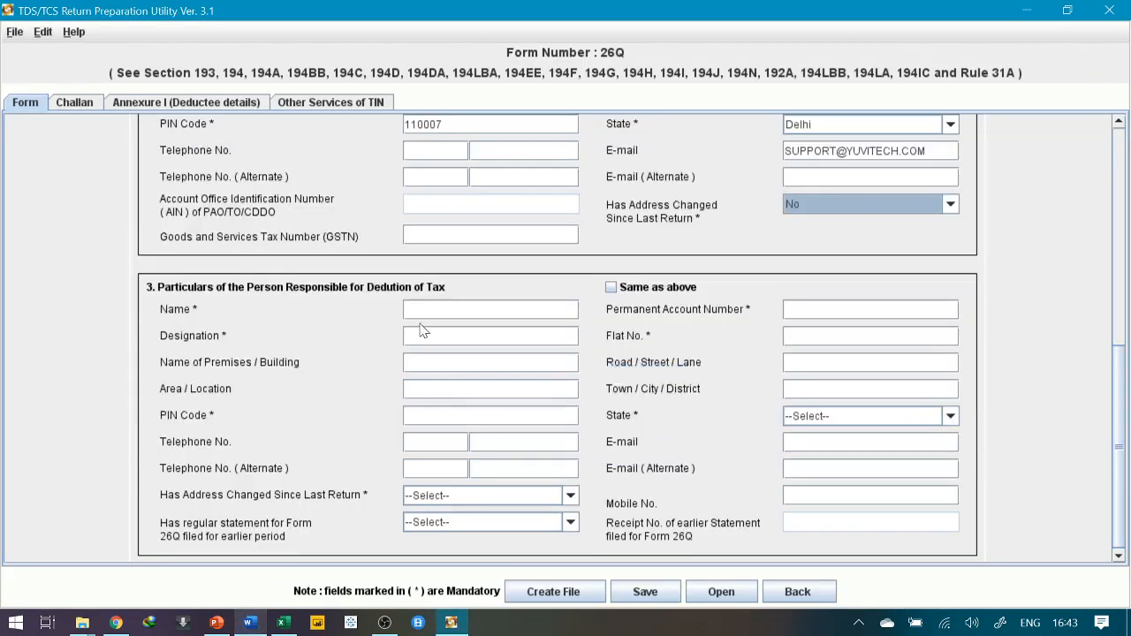
{"action": "left_click", "coordinate": [422, 311]}
Copy the designation PRESIDENT from the Word table into the Designation field
{"action": "key", "text": "alt+Tab"}
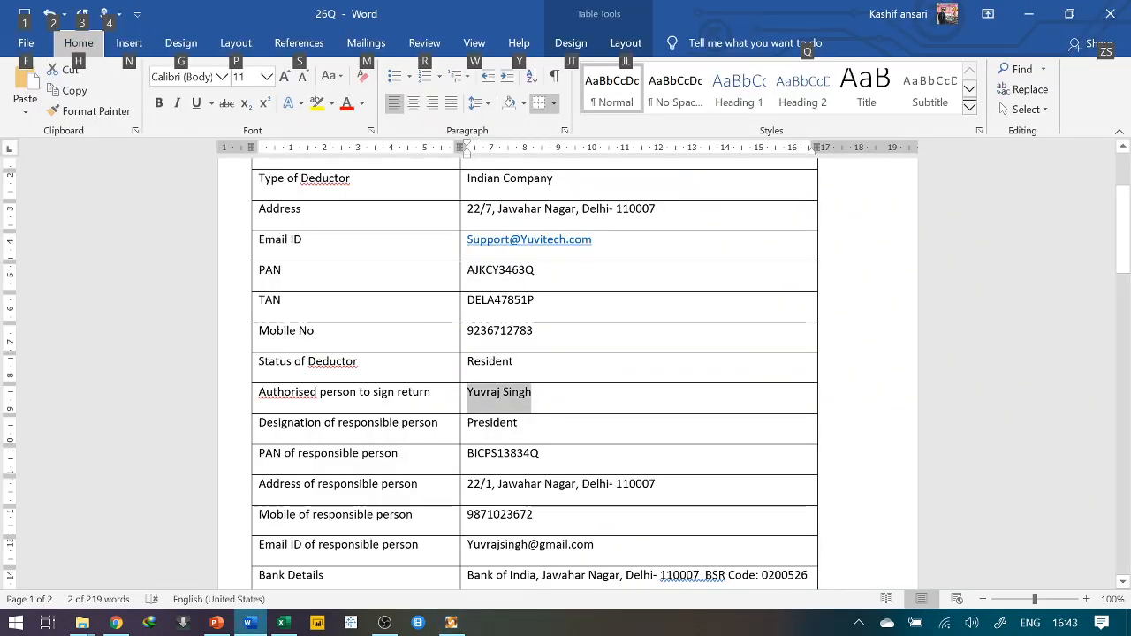
{"action": "left_click_drag", "start_coordinate": [467, 423], "coordinate": [518, 424]}
{"action": "key", "text": "ctrl+c"}
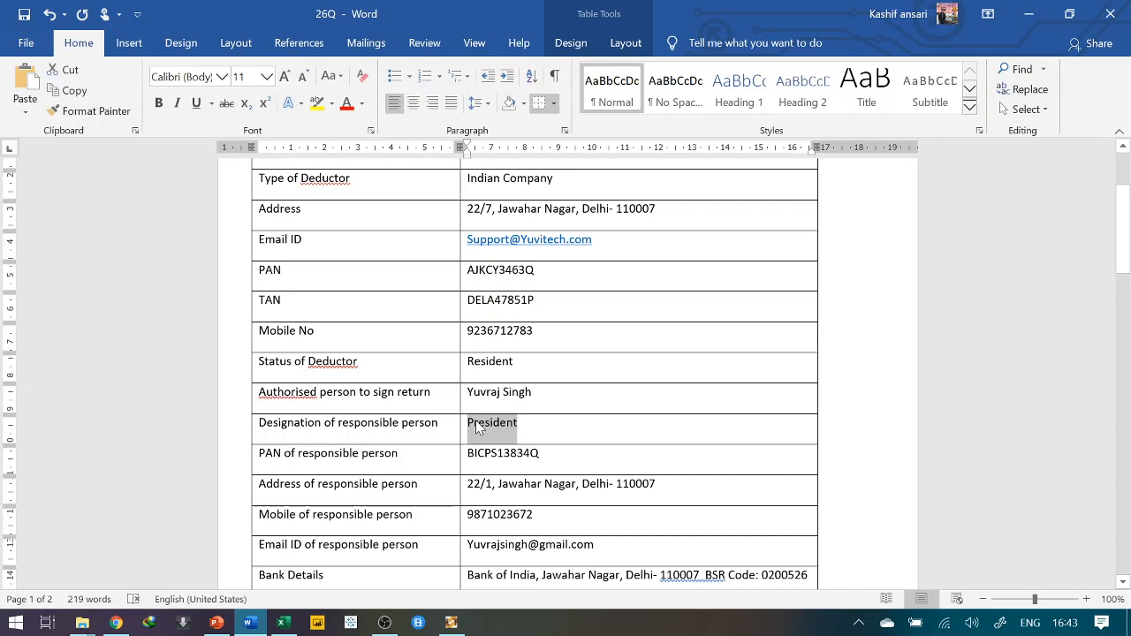
{"action": "key", "text": "alt+Tab"}
{"action": "key", "text": "Tab"}
{"action": "key", "text": "ctrl+v"}
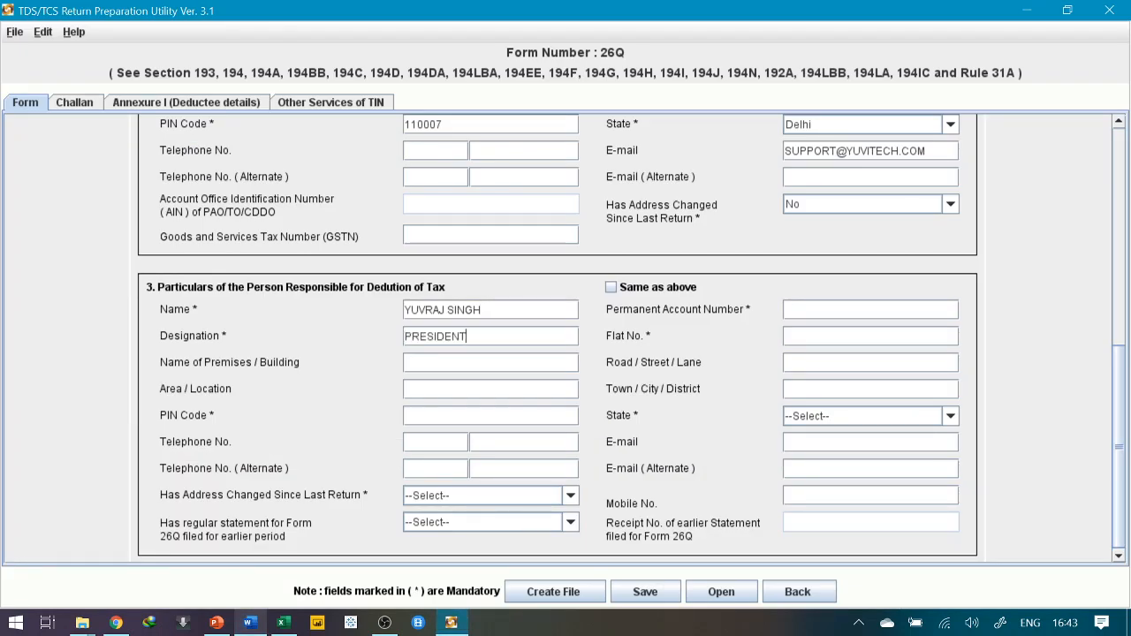
Select the responsible person's PAN in Word and place the cursor in the PAN field
{"action": "key", "text": "alt+Tab"}
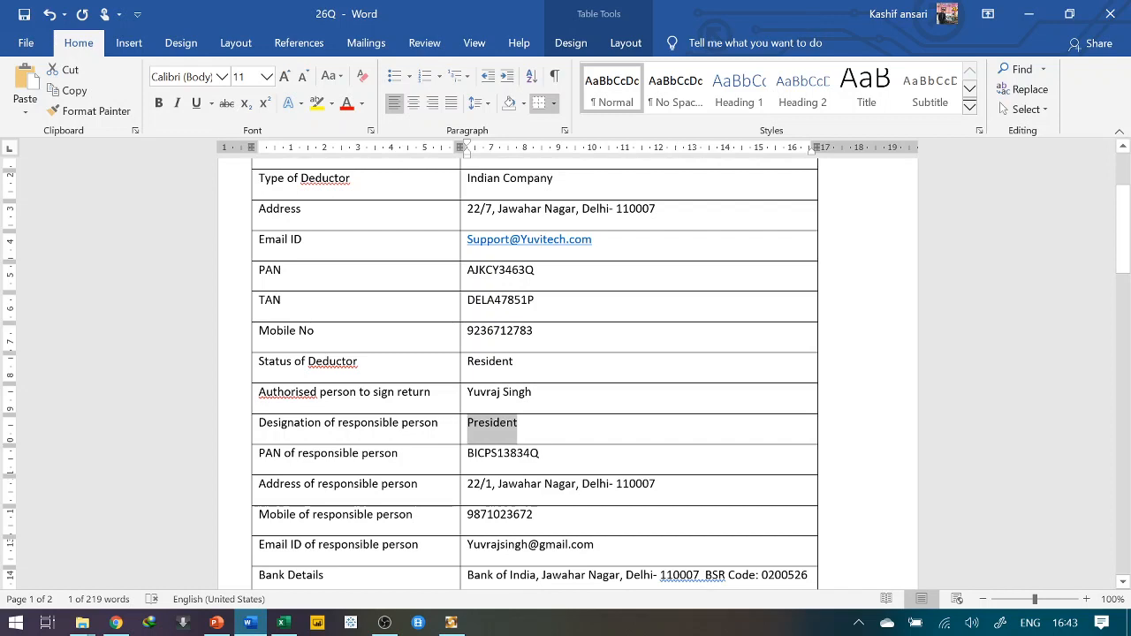
{"action": "double_click", "coordinate": [472, 453]}
{"action": "key", "text": "alt+Tab"}
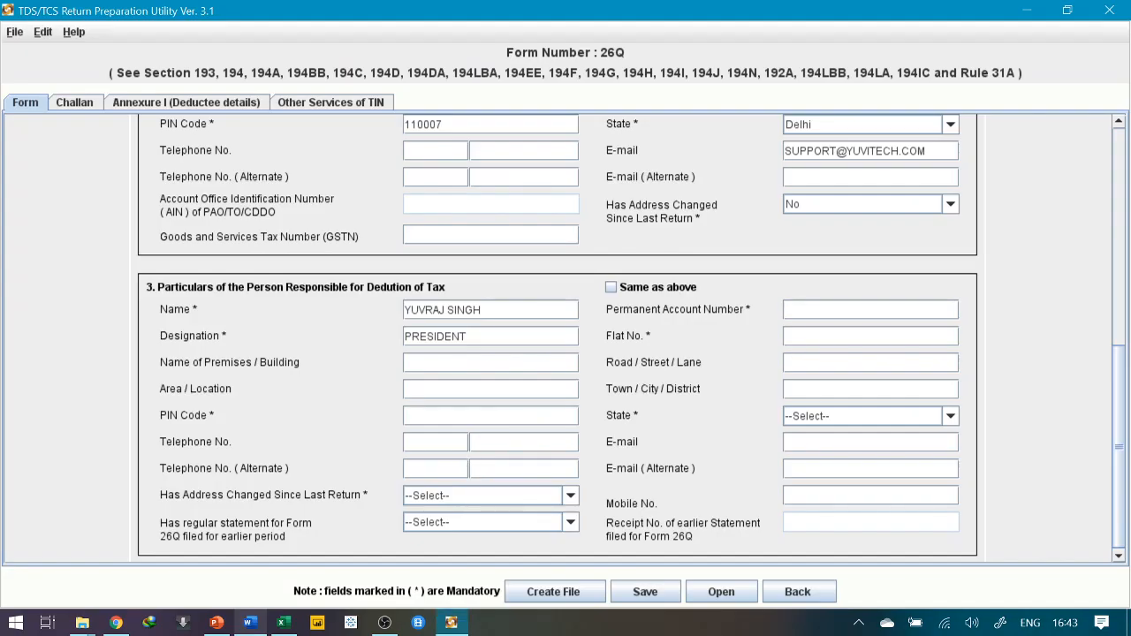
{"action": "key", "text": "alt+Tab"}
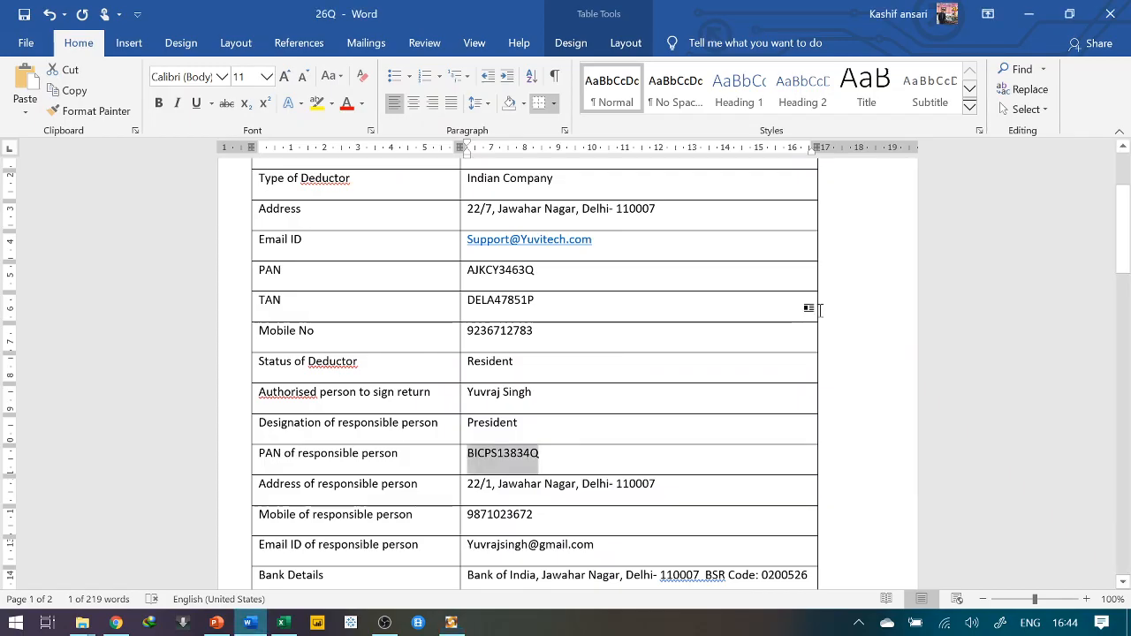
{"action": "key", "text": "alt+Tab"}
{"action": "left_click", "coordinate": [808, 309]}
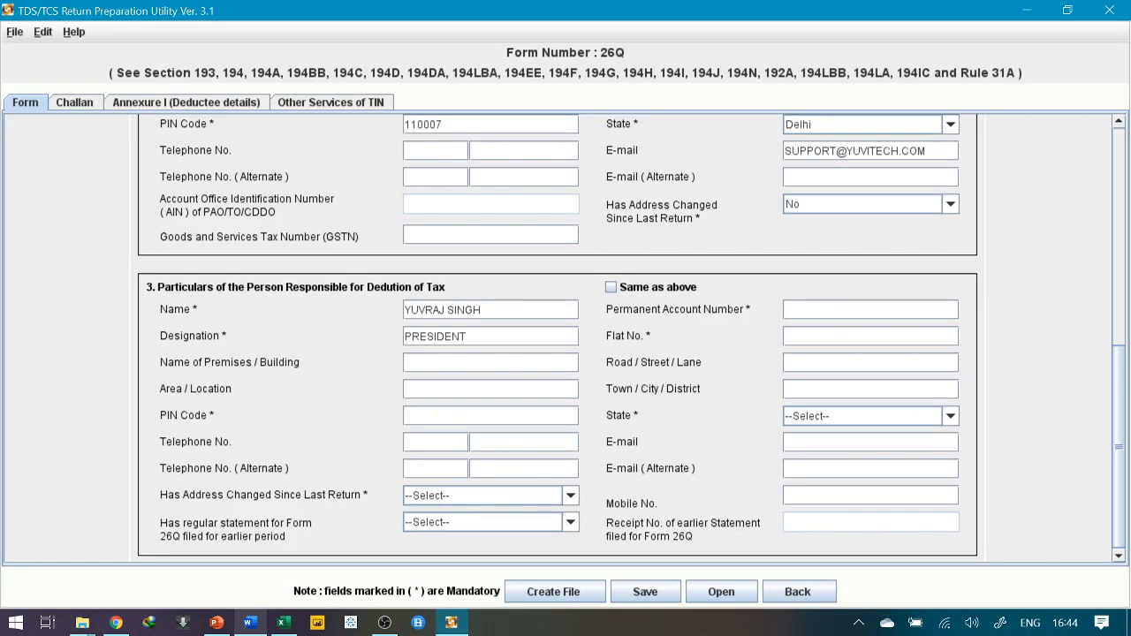
{"action": "key", "text": "alt+Tab"}
{"action": "key", "text": "alt+Tab"}
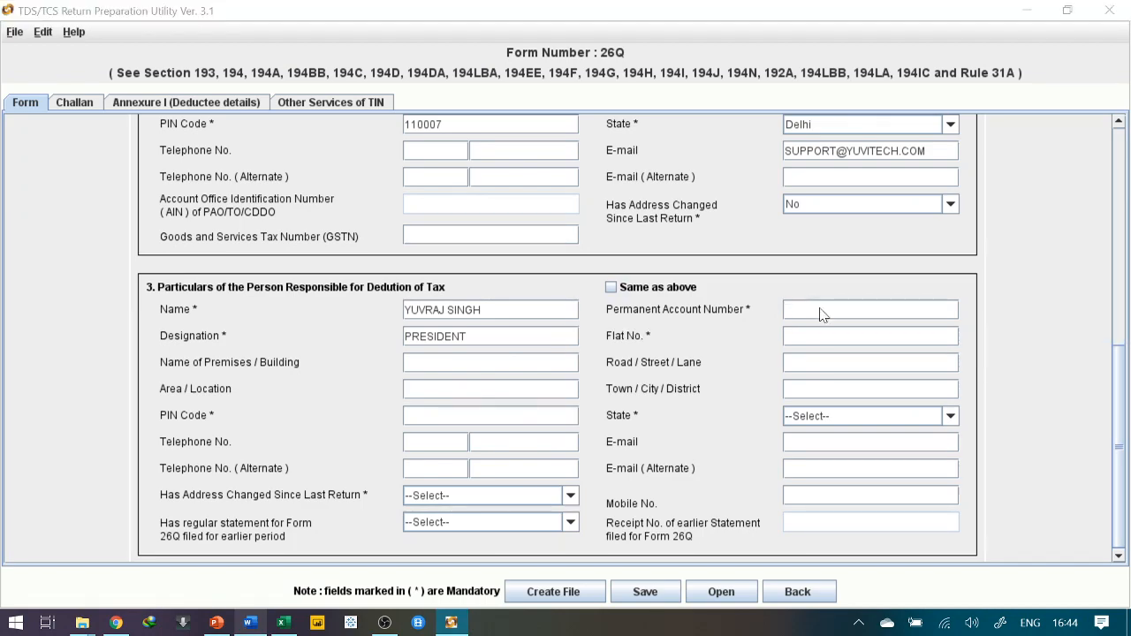
Reselect and copy the responsible person's PAN in Word and paste it into the PAN field
{"action": "key", "text": "alt+Tab"}
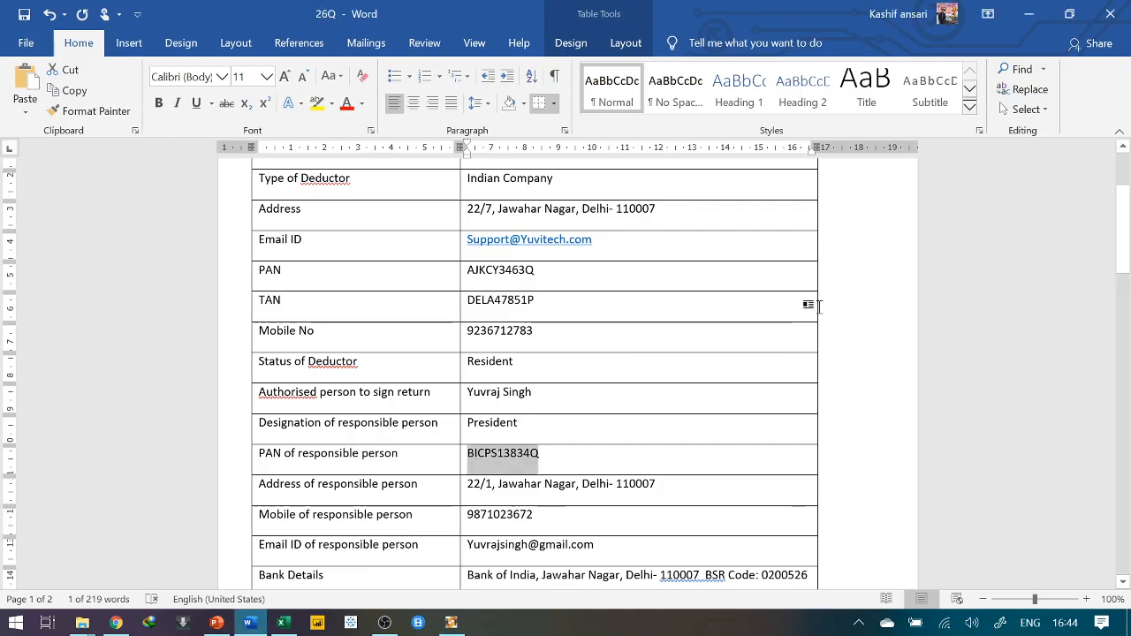
{"action": "double_click", "coordinate": [510, 462]}
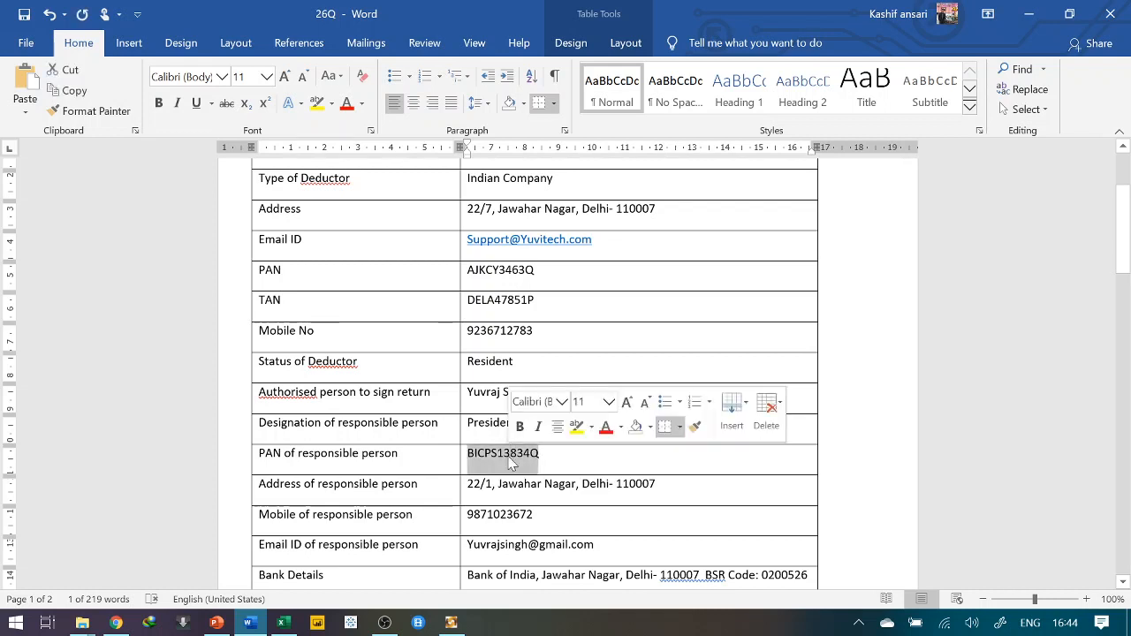
{"action": "double_click", "coordinate": [521, 456]}
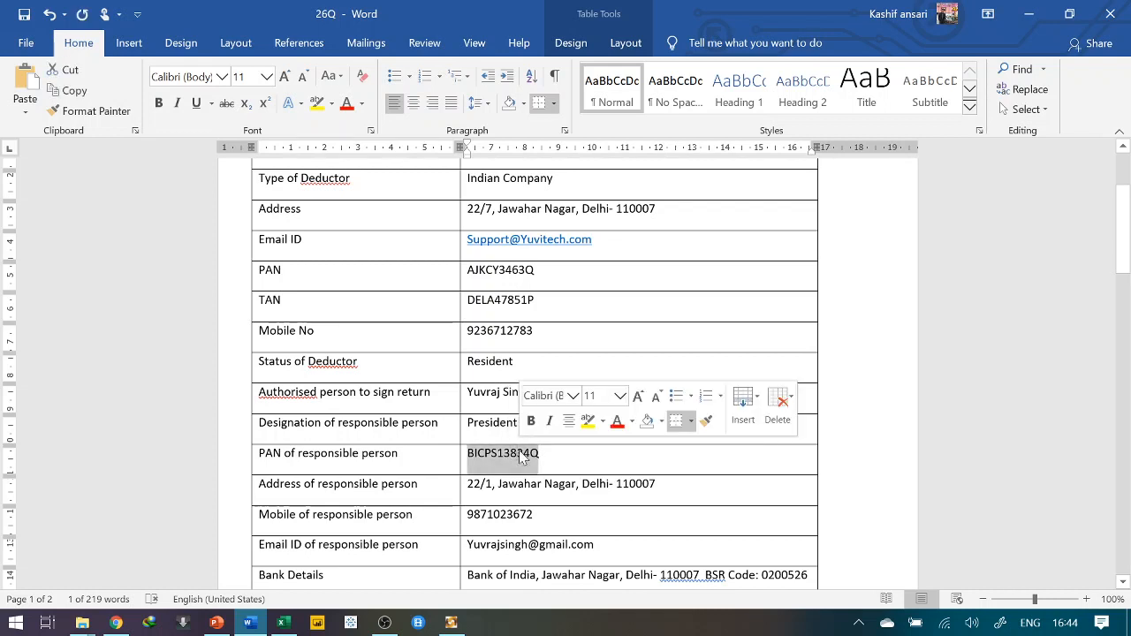
{"action": "left_click", "coordinate": [521, 456]}
{"action": "key", "text": "BackSpace"}
{"action": "key", "text": "End"}
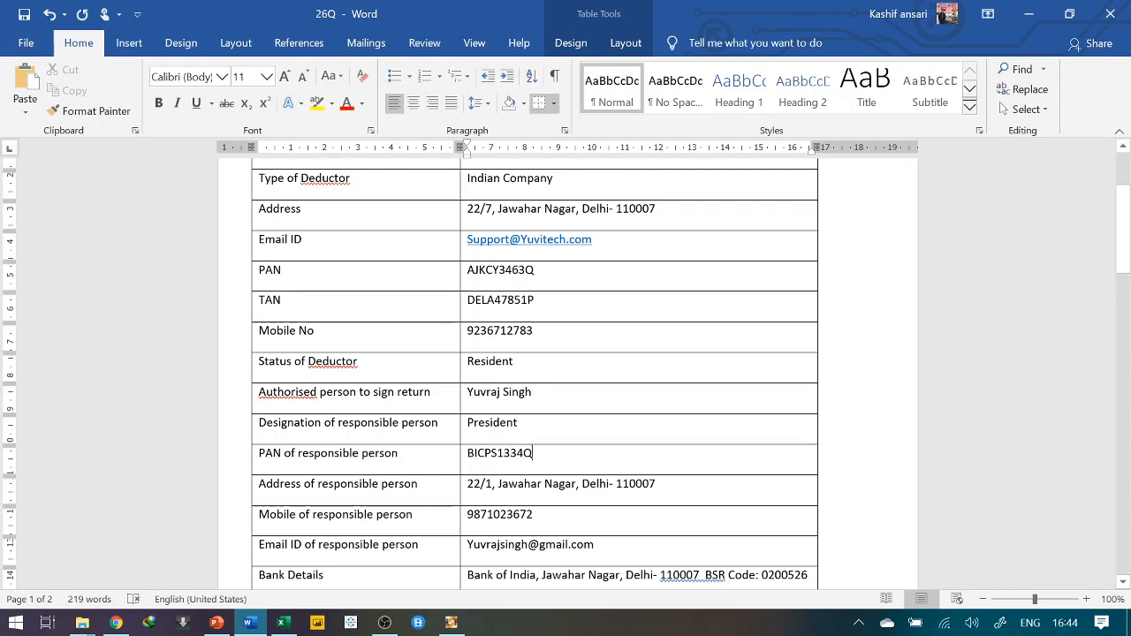
{"action": "double_click", "coordinate": [462, 457]}
{"action": "left_click", "coordinate": [492, 454]}
{"action": "left_click_drag", "start_coordinate": [533, 454], "coordinate": [466, 454]}
{"action": "key", "text": "ctrl+c"}
{"action": "key", "text": "alt+Tab"}
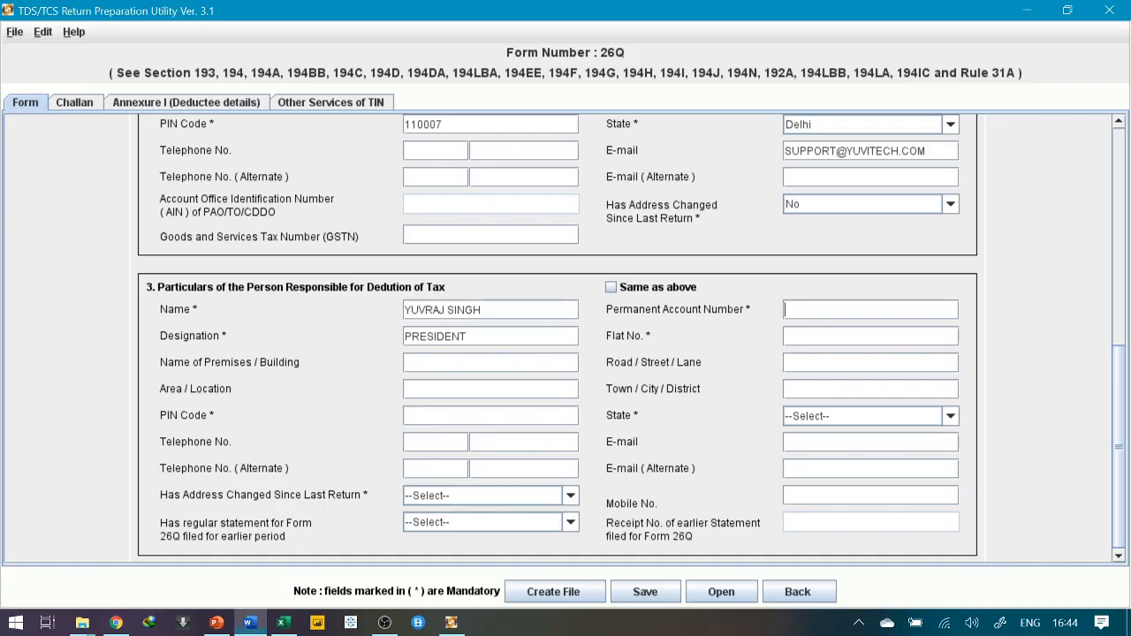
{"action": "key", "text": "ctrl+v"}
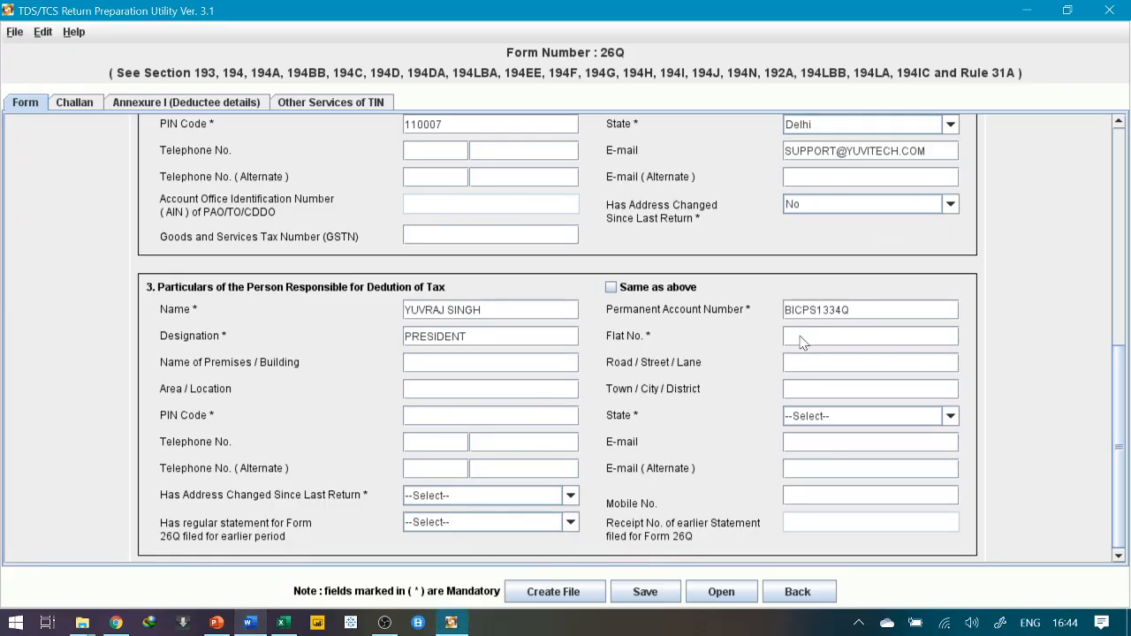
{"action": "key", "text": "alt+Tab"}
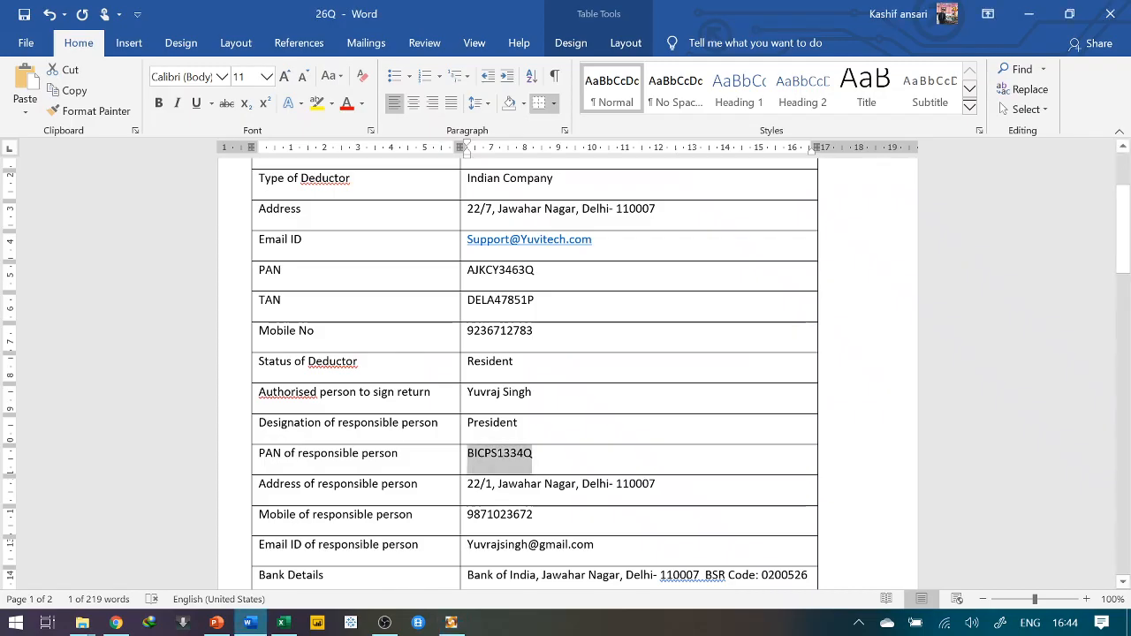
{"action": "key", "text": "alt+Tab"}
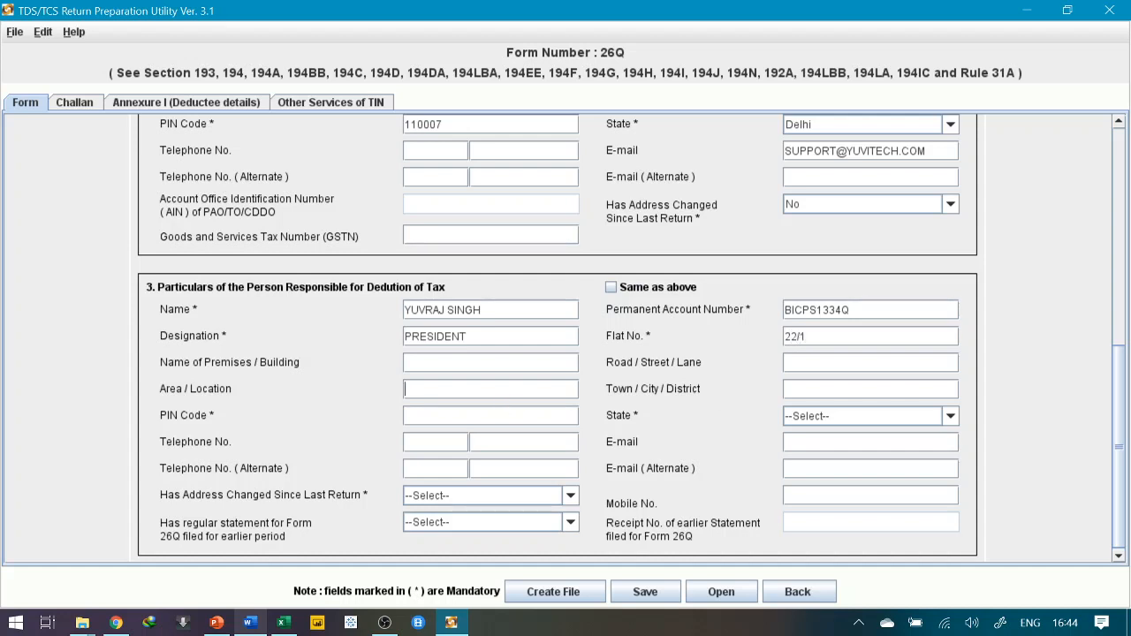
Fill the responsible person's flat, area and town, choose Delhi as state, and begin the PIN
{"action": "key", "text": "Tab"}
{"action": "type", "text": "DEL"}
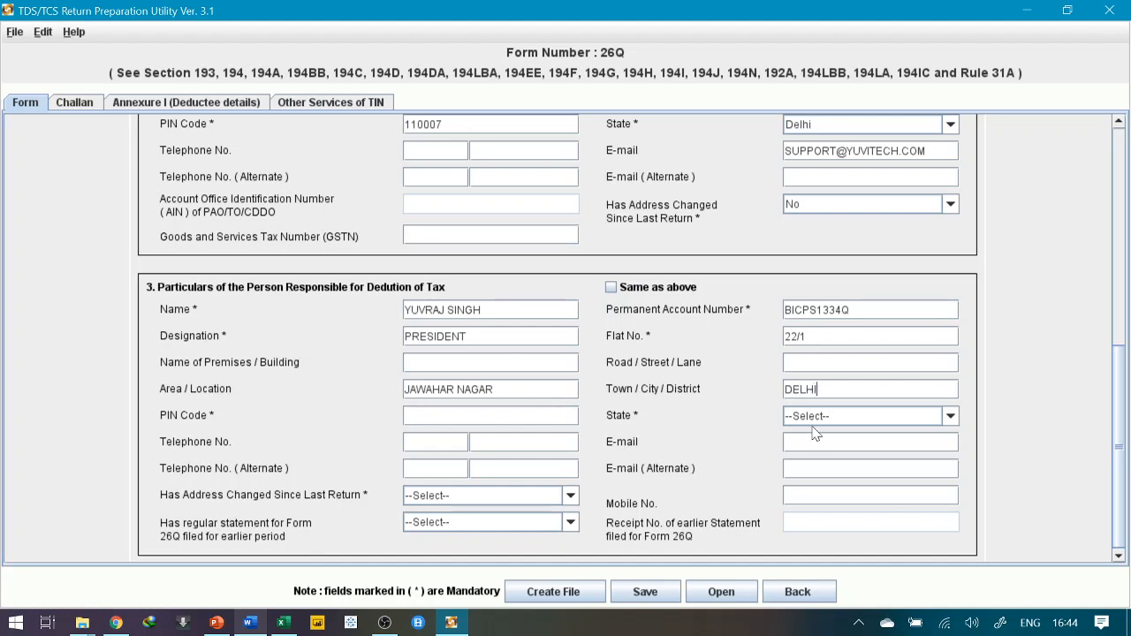
{"action": "left_click", "coordinate": [818, 420]}
{"action": "key", "text": "Down"}
{"action": "key", "text": "Down"}
{"action": "key", "text": "Down"}
{"action": "key", "text": "Down"}
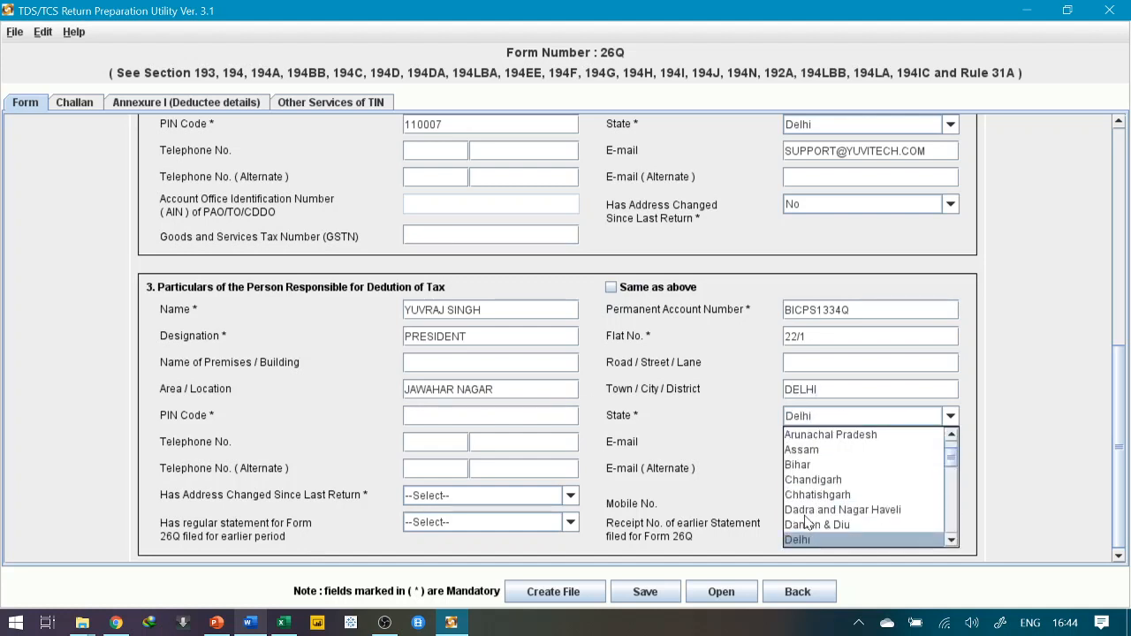
{"action": "key", "text": "Tab"}
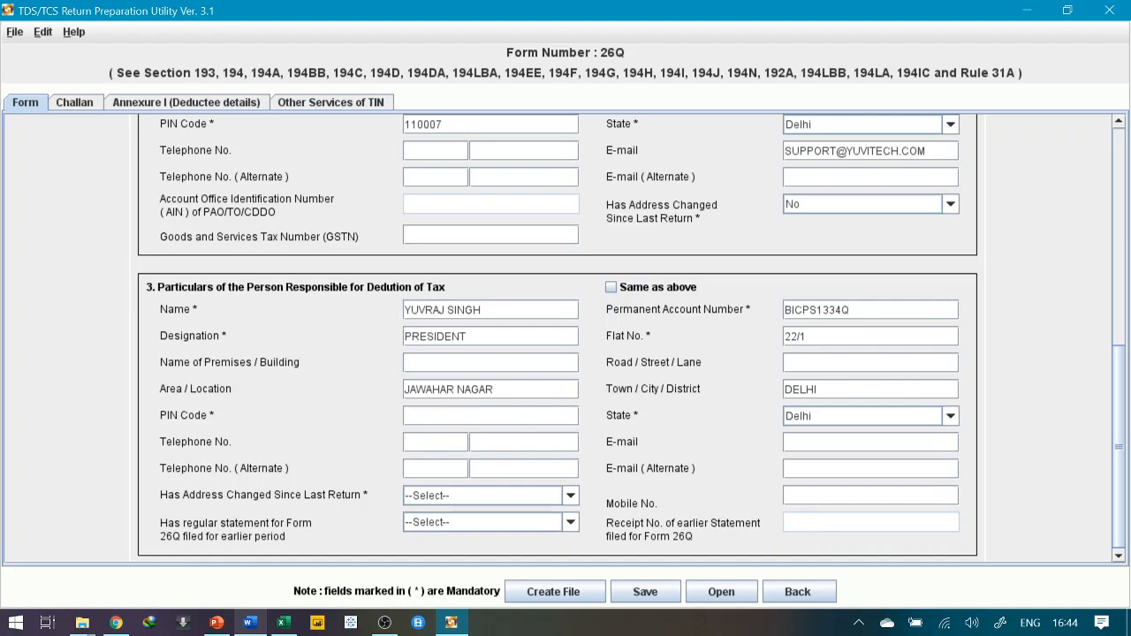
{"action": "type", "text": "110007"}
{"action": "key", "text": "alt+Tab"}
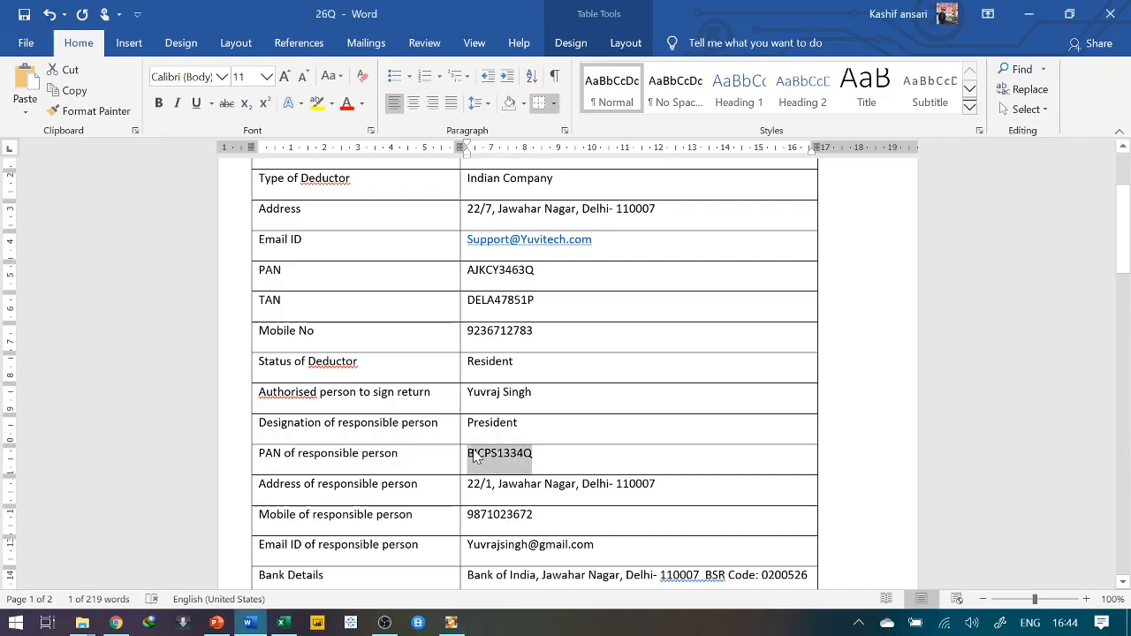
Copy the responsible person's mobile number from Word into the Mobile No. field
{"action": "scroll", "coordinate": [565, 371], "scroll_direction": "down", "scroll_amount": 4}
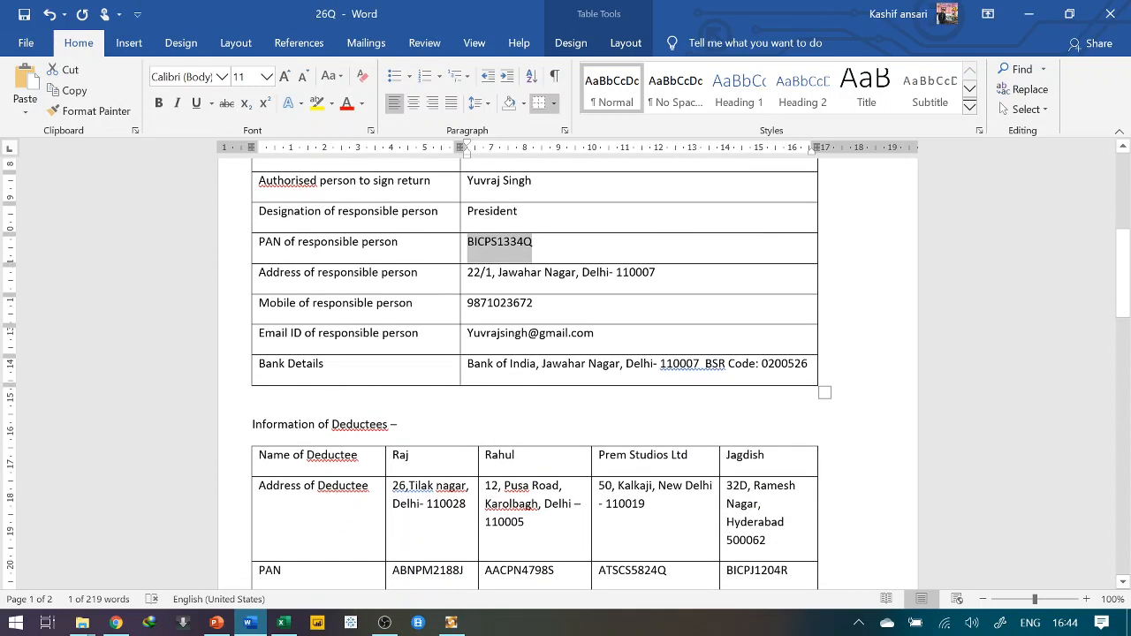
{"action": "left_click_drag", "start_coordinate": [533, 304], "coordinate": [470, 307]}
{"action": "left_click", "coordinate": [533, 303]}
{"action": "left_click", "coordinate": [451, 623]}
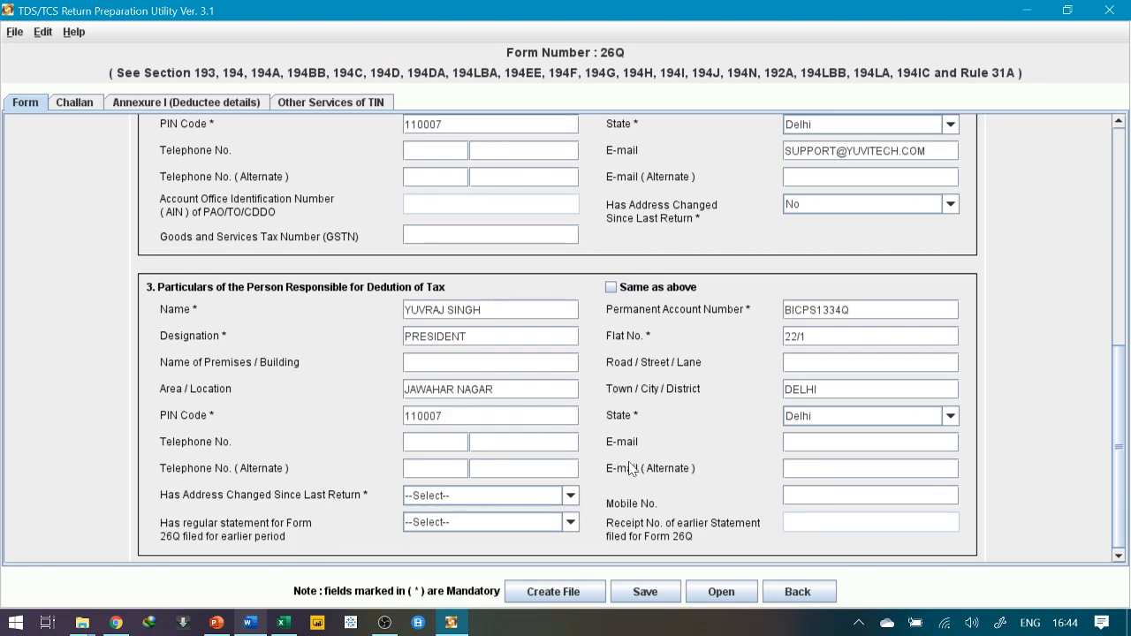
{"action": "left_click", "coordinate": [785, 496]}
{"action": "key", "text": "ctrl+v"}
Copy the responsible person's e-mail address from Word into the E-mail field
{"action": "key", "text": "alt+Tab"}
{"action": "key", "text": "alt+Tab"}
{"action": "key", "text": "alt+Tab"}
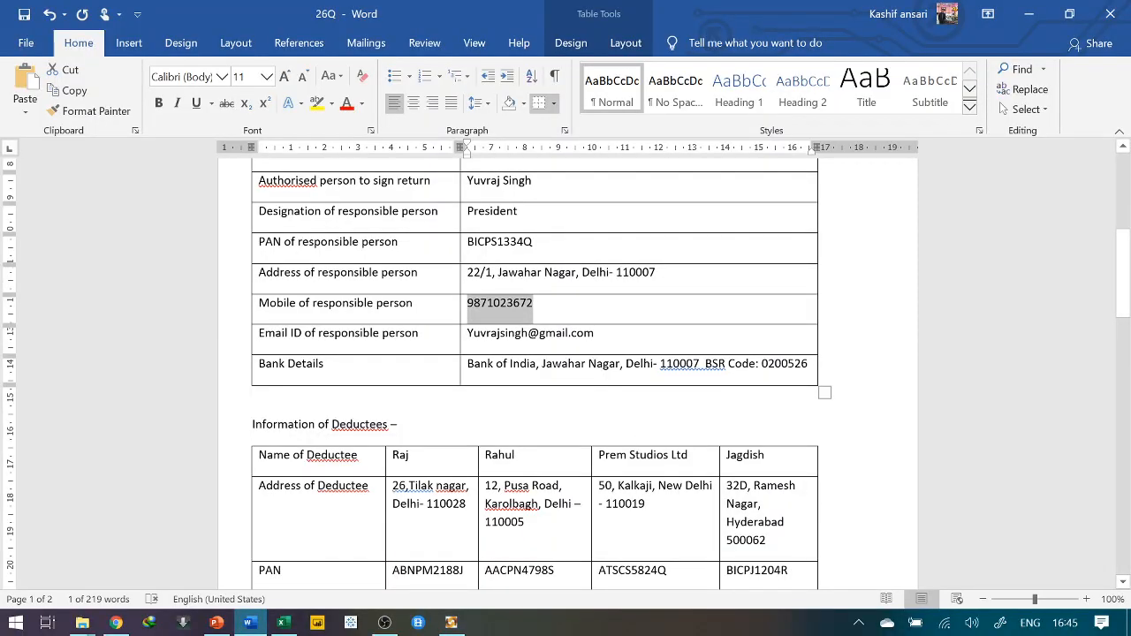
{"action": "left_click_drag", "start_coordinate": [594, 333], "coordinate": [466, 333]}
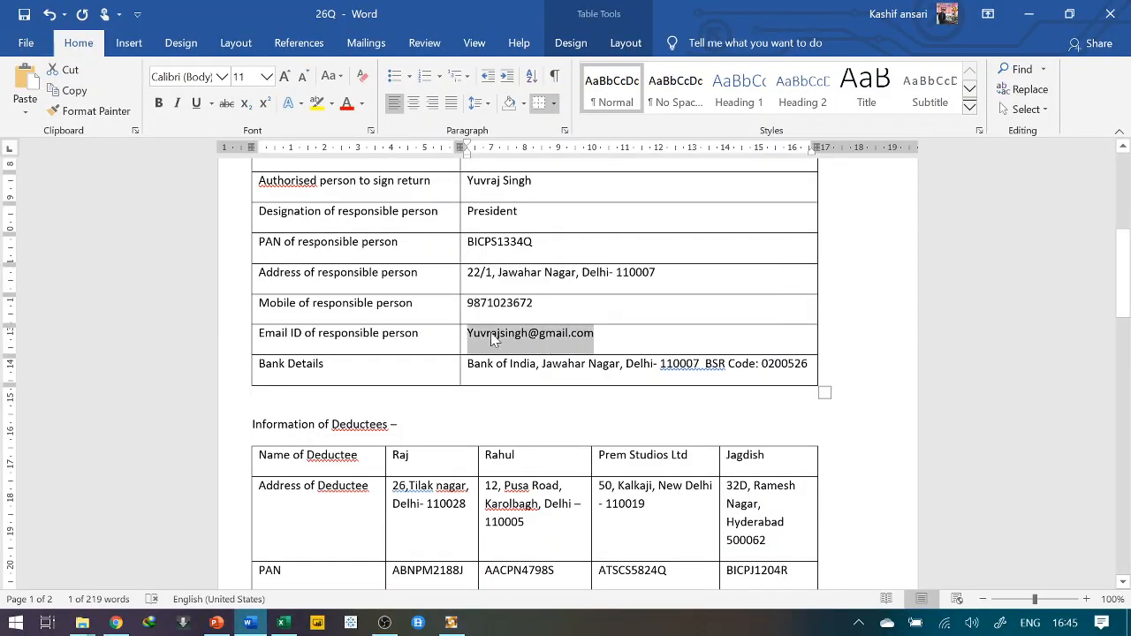
{"action": "key", "text": "alt+Tab"}
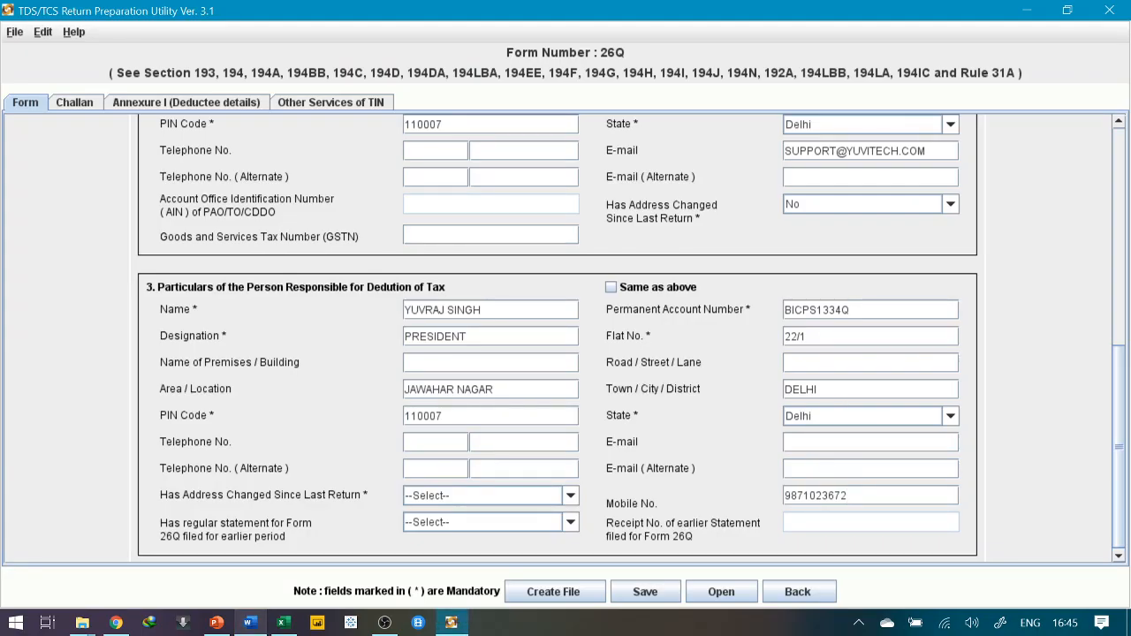
{"action": "key", "text": "ctrl+v"}
{"action": "key", "text": "alt+Tab"}
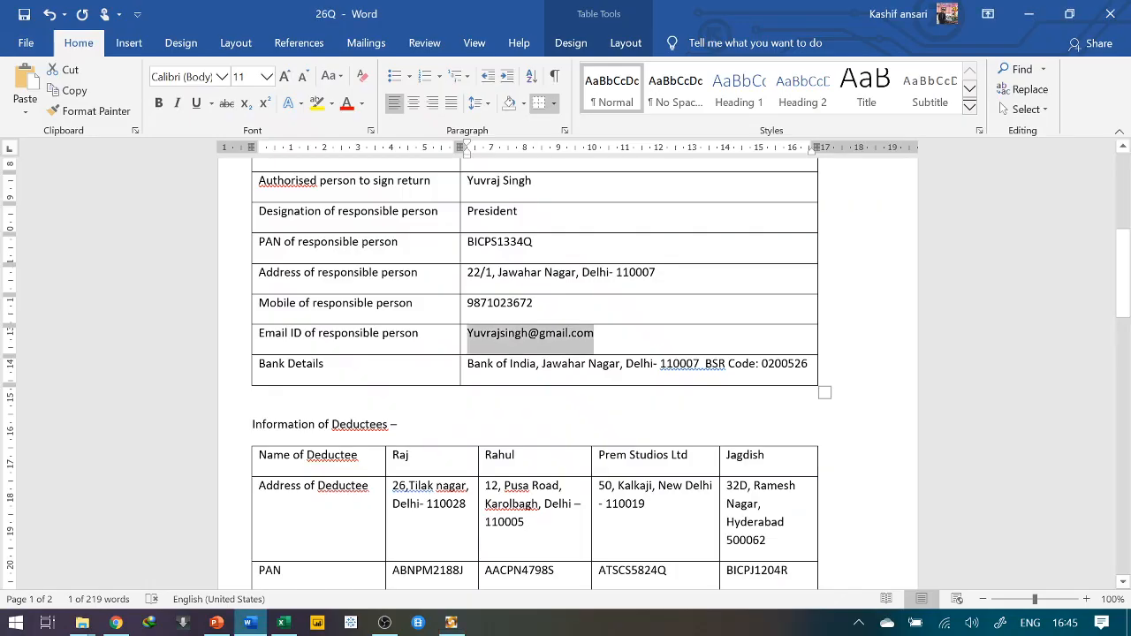
{"action": "key", "text": "alt+Tab"}
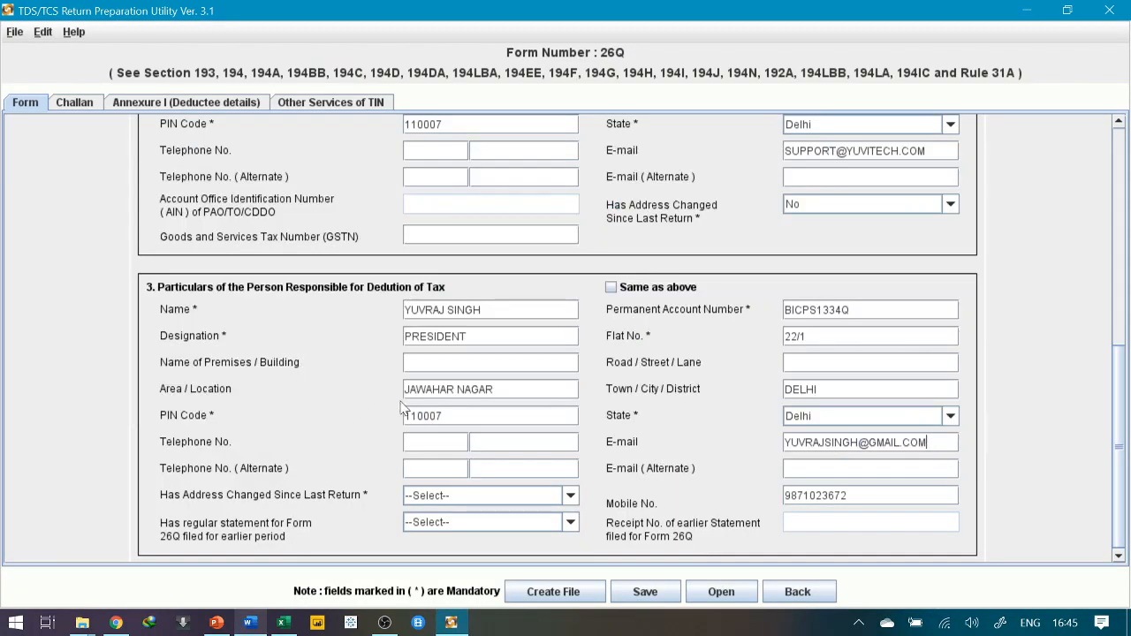
Set Has Address Changed to No and bring up the Challan section
{"action": "left_click", "coordinate": [480, 500]}
{"action": "left_click", "coordinate": [422, 542]}
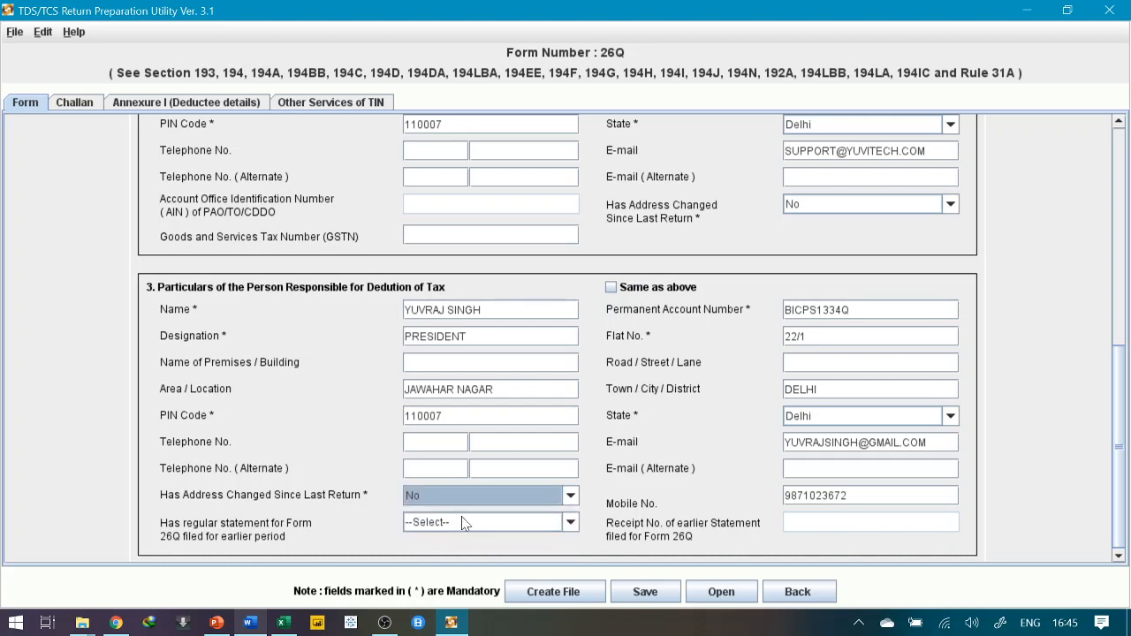
{"action": "scroll", "coordinate": [375, 490], "scroll_direction": "down", "scroll_amount": 1}
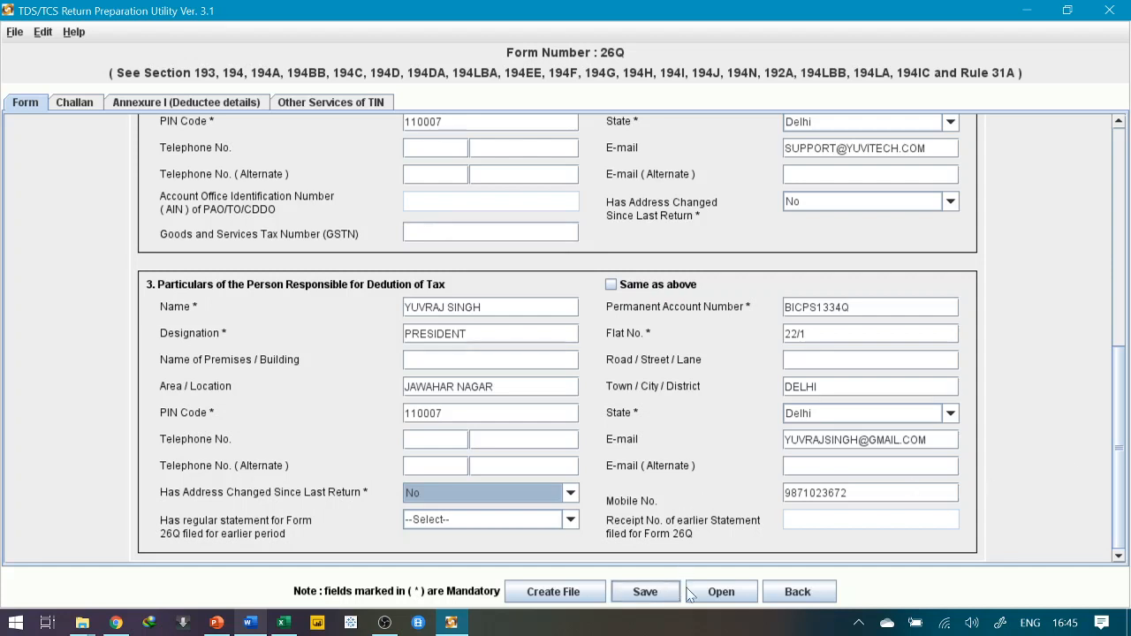
{"action": "left_click", "coordinate": [76, 104]}
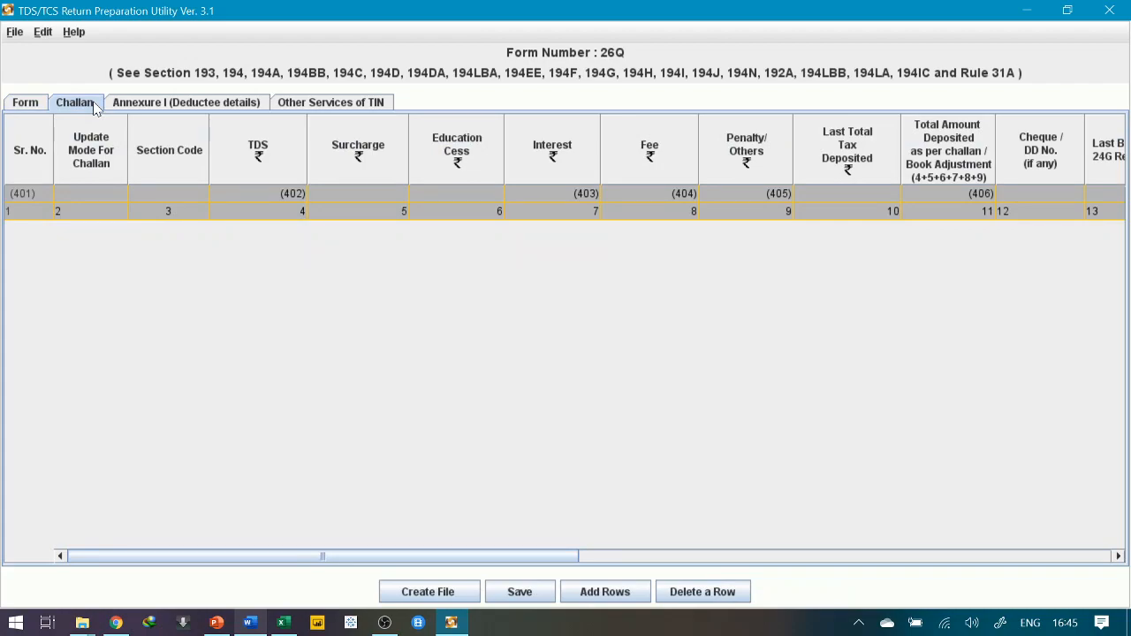
Review the deductee payment and challan tables in the Word details sheet
{"action": "key", "text": "alt+Tab"}
{"action": "scroll", "coordinate": [565, 371], "scroll_direction": "down", "scroll_amount": 10}
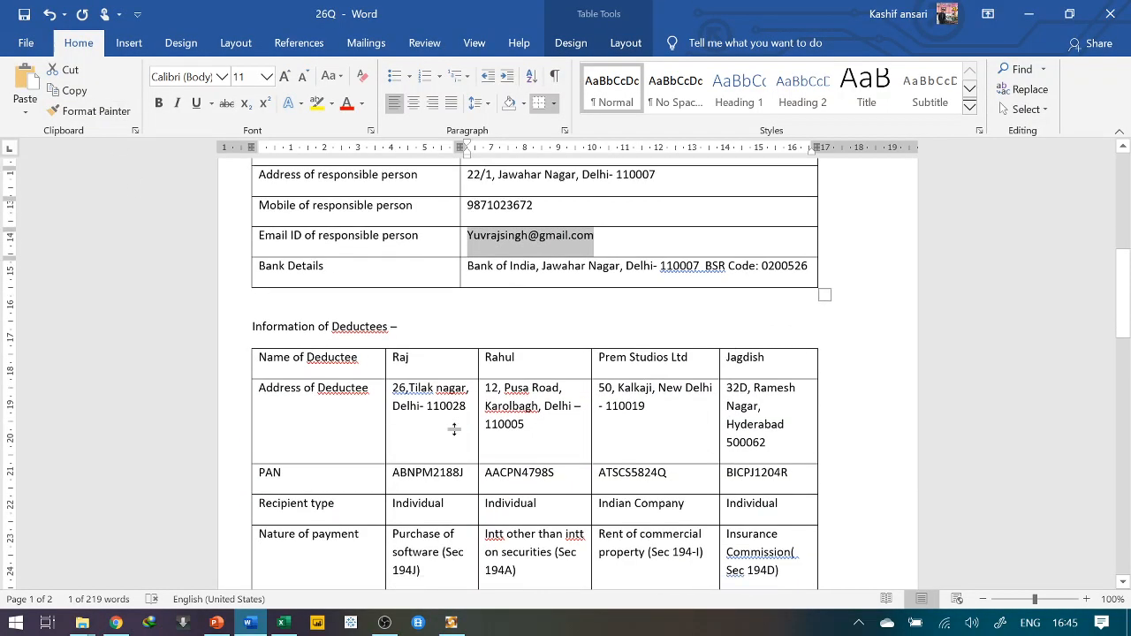
{"action": "scroll", "coordinate": [565, 371], "scroll_direction": "down", "scroll_amount": 2}
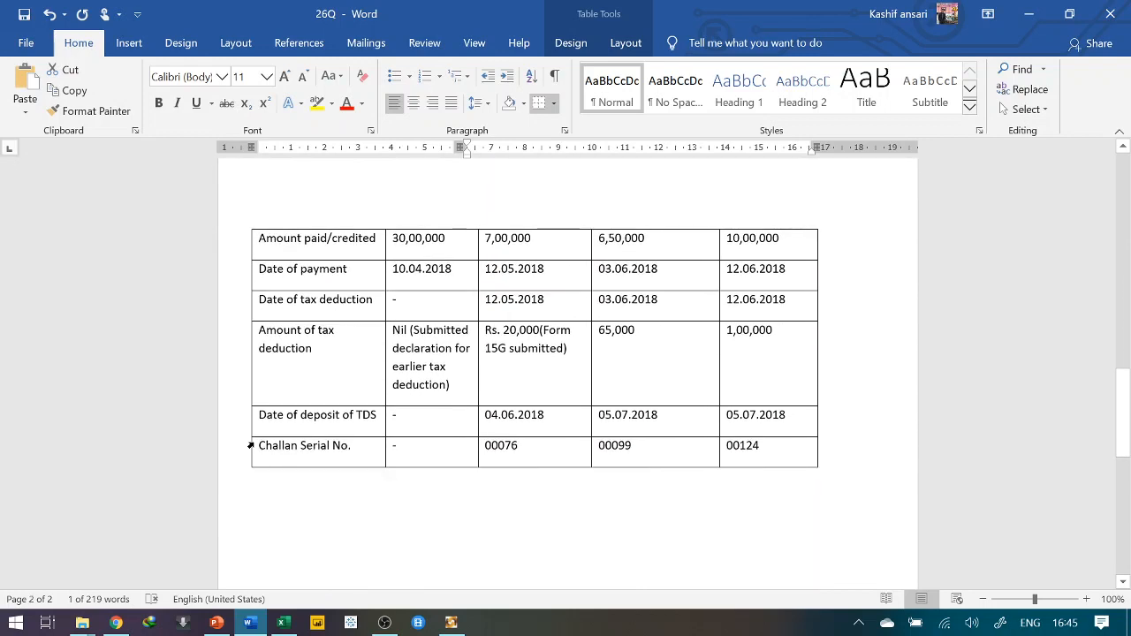
{"action": "left_click", "coordinate": [250, 446]}
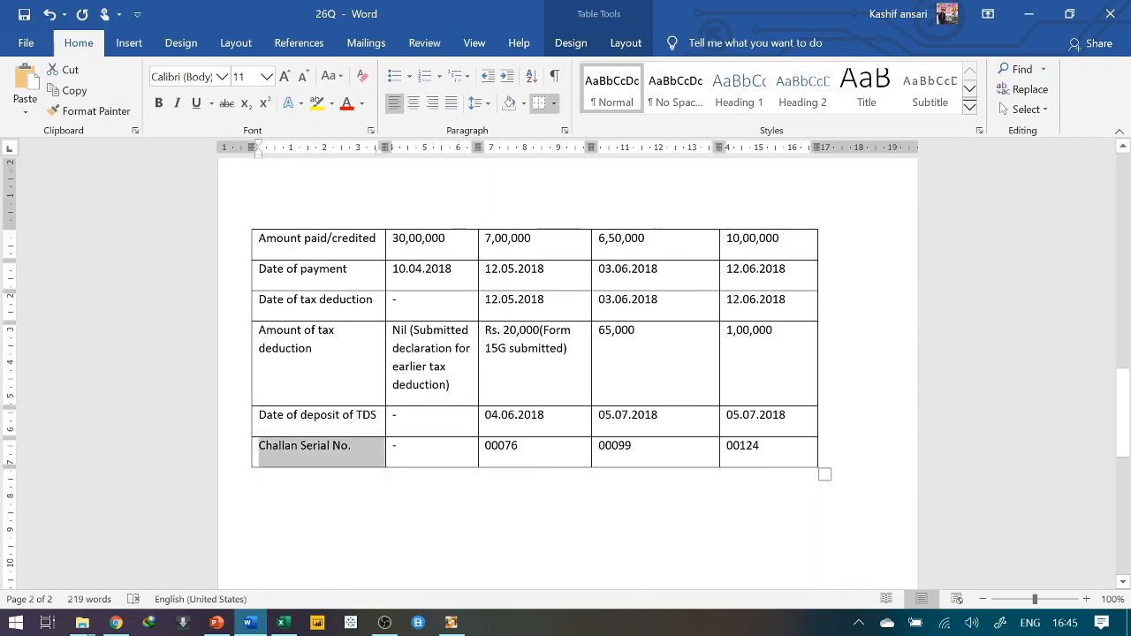
{"action": "scroll", "coordinate": [420, 375], "scroll_direction": "up", "scroll_amount": 12}
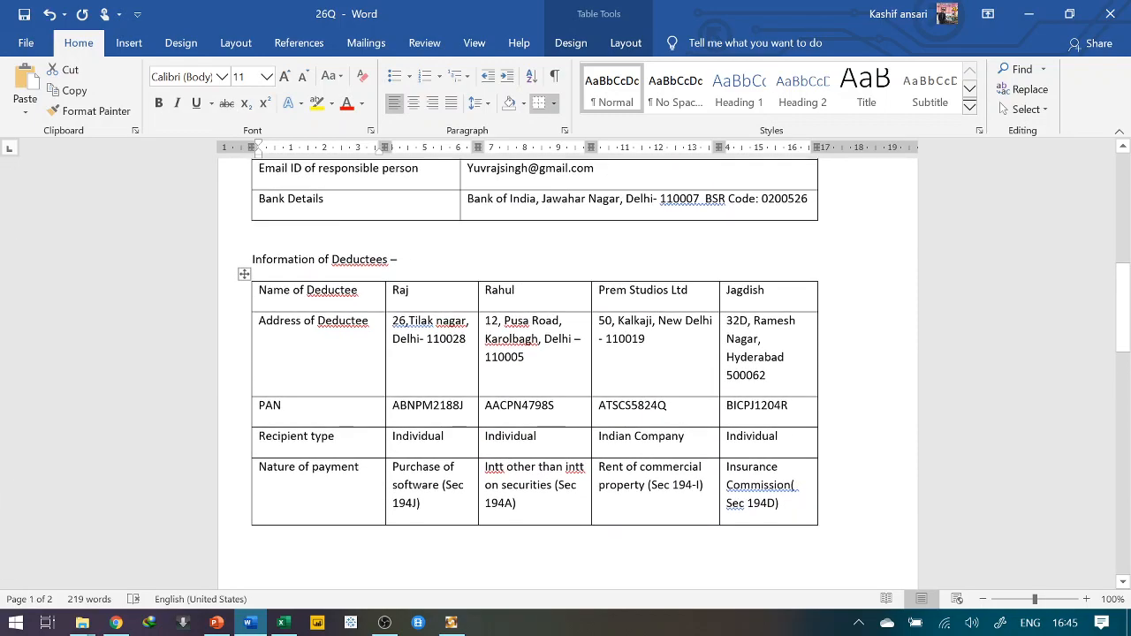
{"action": "double_click", "coordinate": [400, 290]}
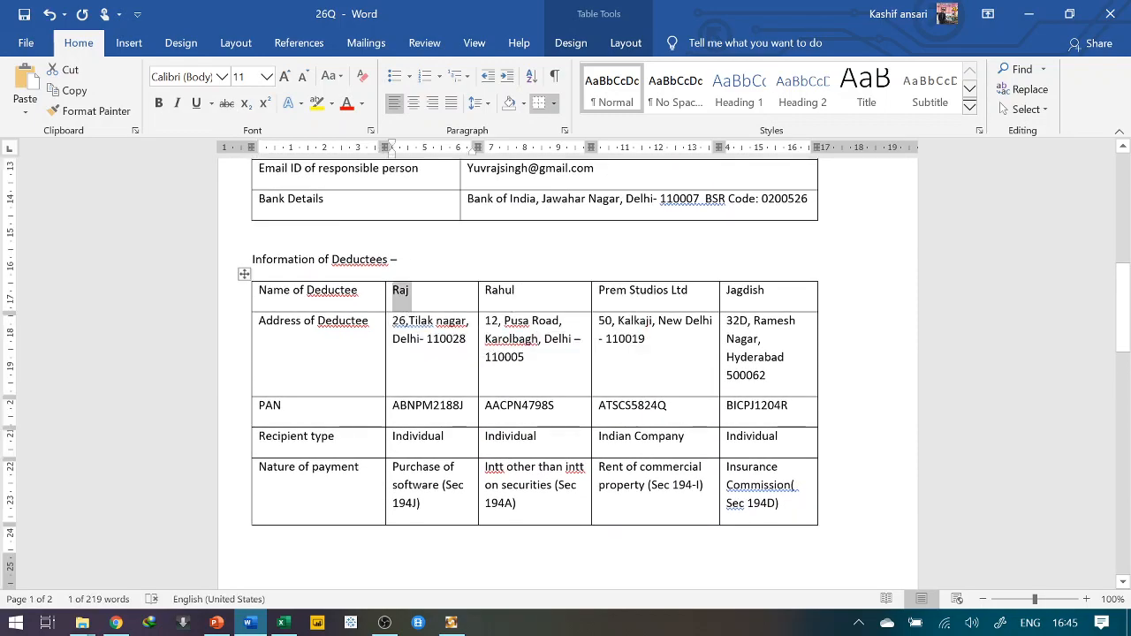
{"action": "left_click_drag", "start_coordinate": [392, 466], "coordinate": [420, 504]}
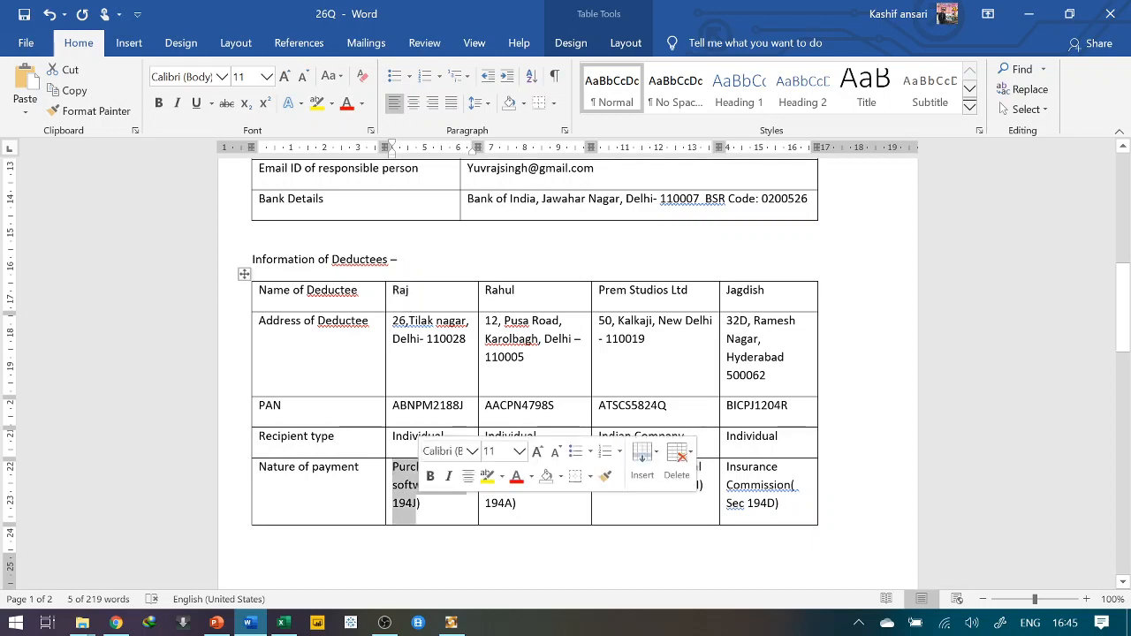
{"action": "scroll", "coordinate": [424, 495], "scroll_direction": "down", "scroll_amount": 3}
{"action": "scroll", "coordinate": [565, 371], "scroll_direction": "down", "scroll_amount": 5}
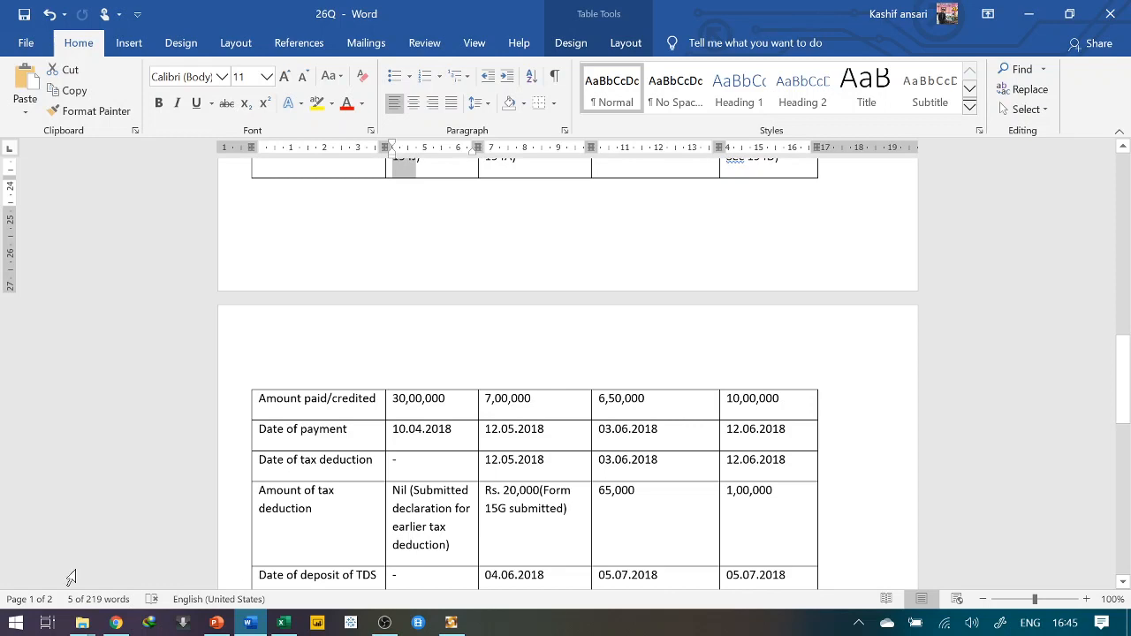
Show PowerPoint slide 9, 'Tags for difference', listing deduction codes A, B, C, Y, S, T, Z
{"action": "left_click", "coordinate": [215, 624]}
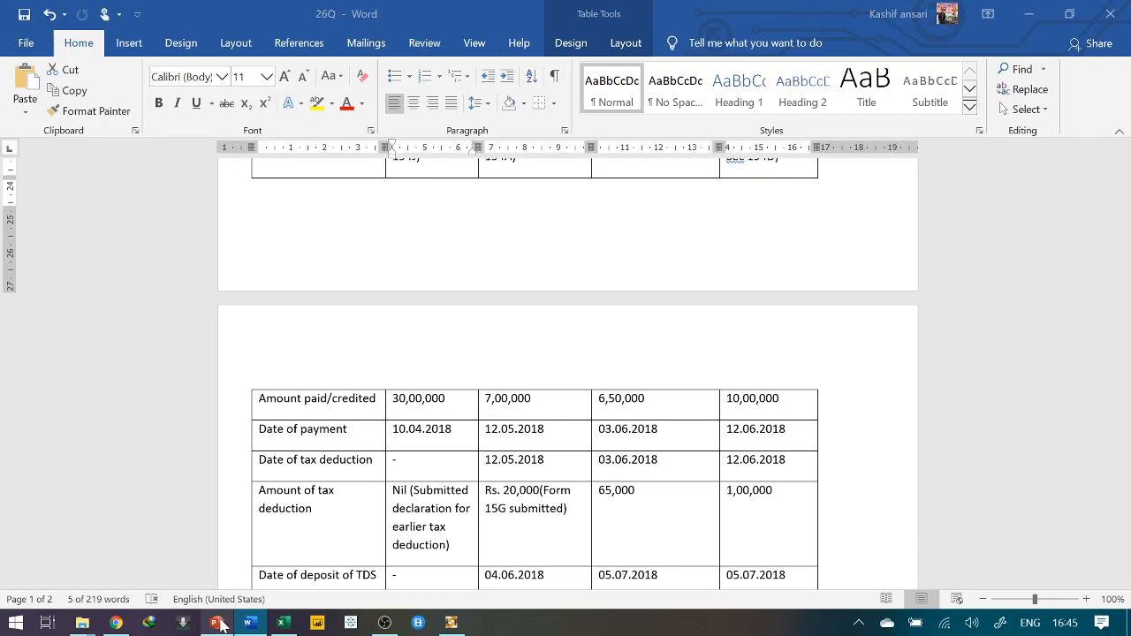
{"action": "left_click", "coordinate": [216, 625]}
{"action": "left_click", "coordinate": [216, 625]}
{"action": "left_click", "coordinate": [216, 624]}
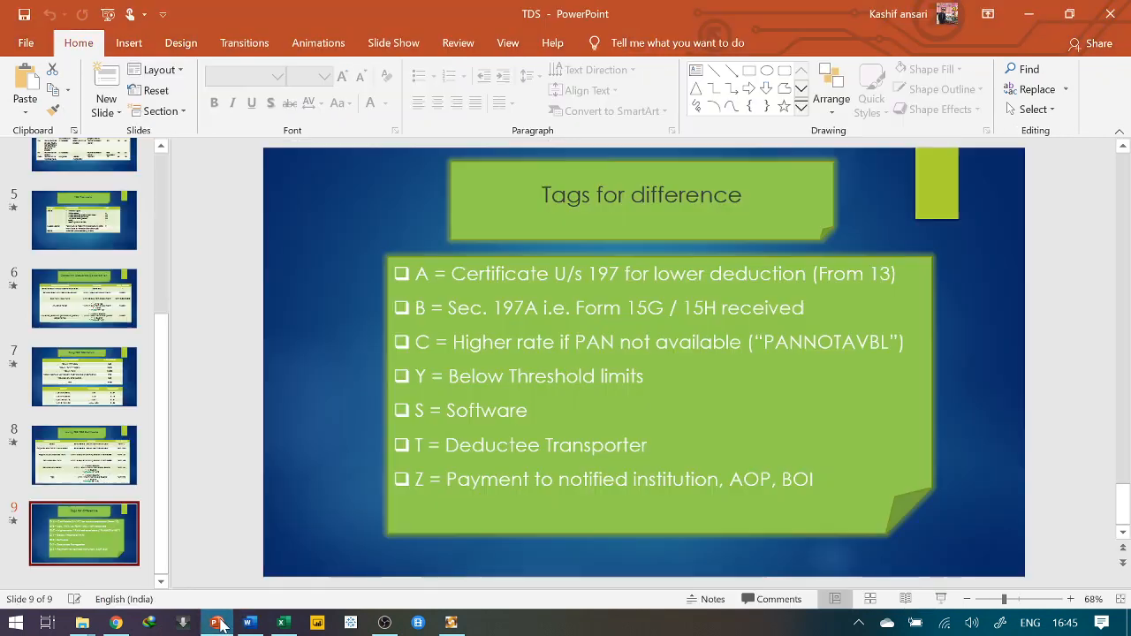
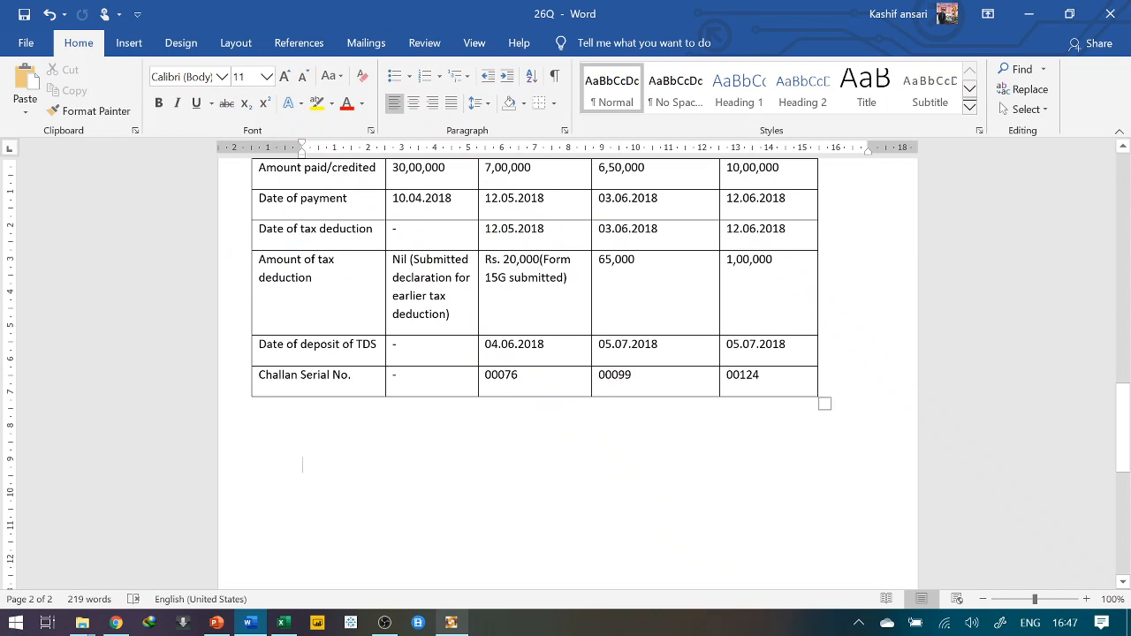
Check the Rs. 20,000 and other challan TDS figures in the Word details sheet
{"action": "scroll", "coordinate": [302, 463], "scroll_direction": "up", "scroll_amount": 6}
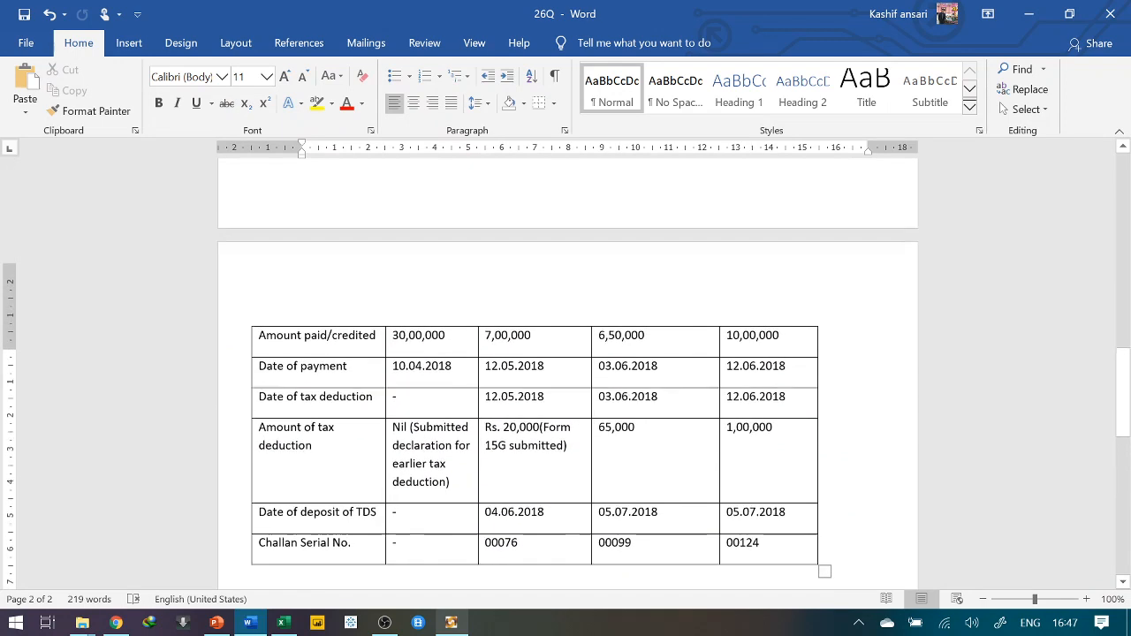
{"action": "scroll", "coordinate": [535, 371], "scroll_direction": "down", "scroll_amount": 3}
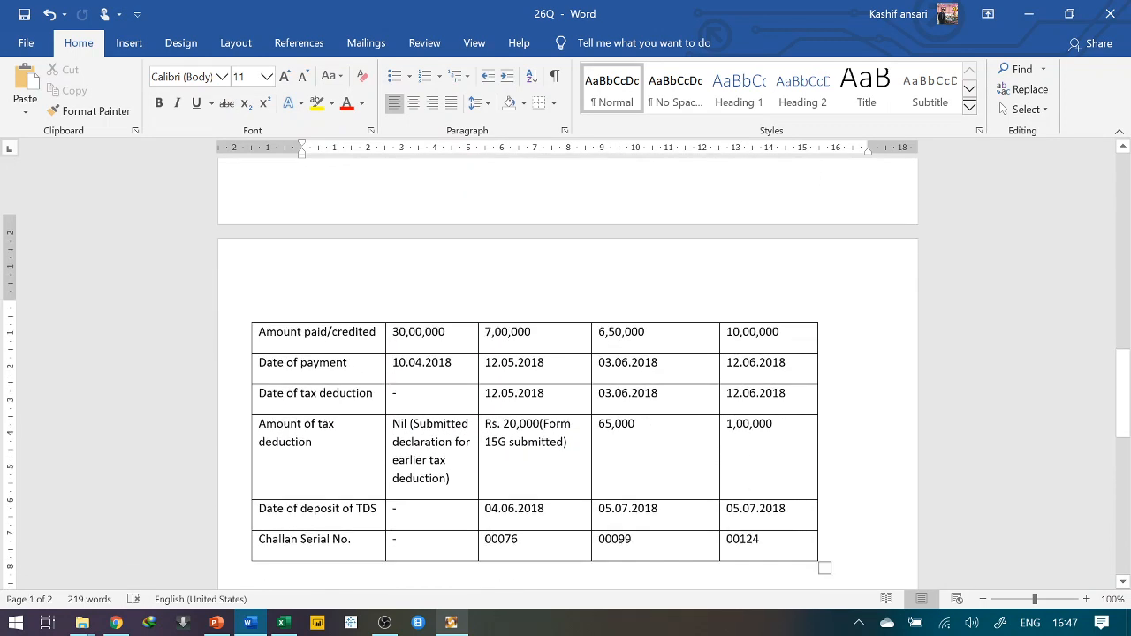
{"action": "double_click", "coordinate": [521, 378]}
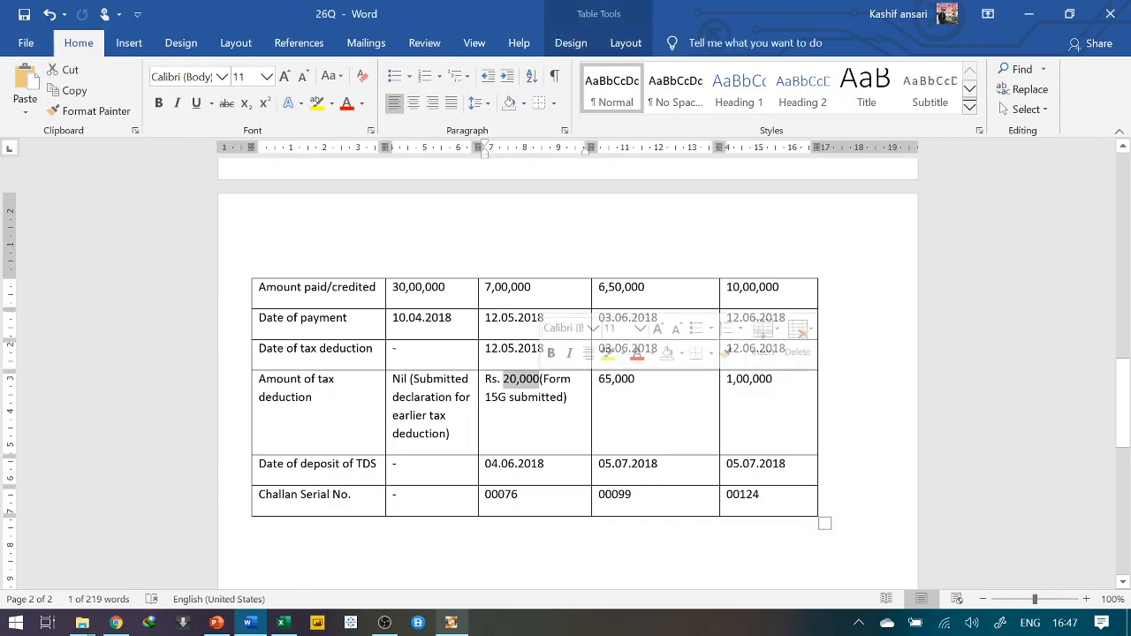
{"action": "double_click", "coordinate": [534, 397]}
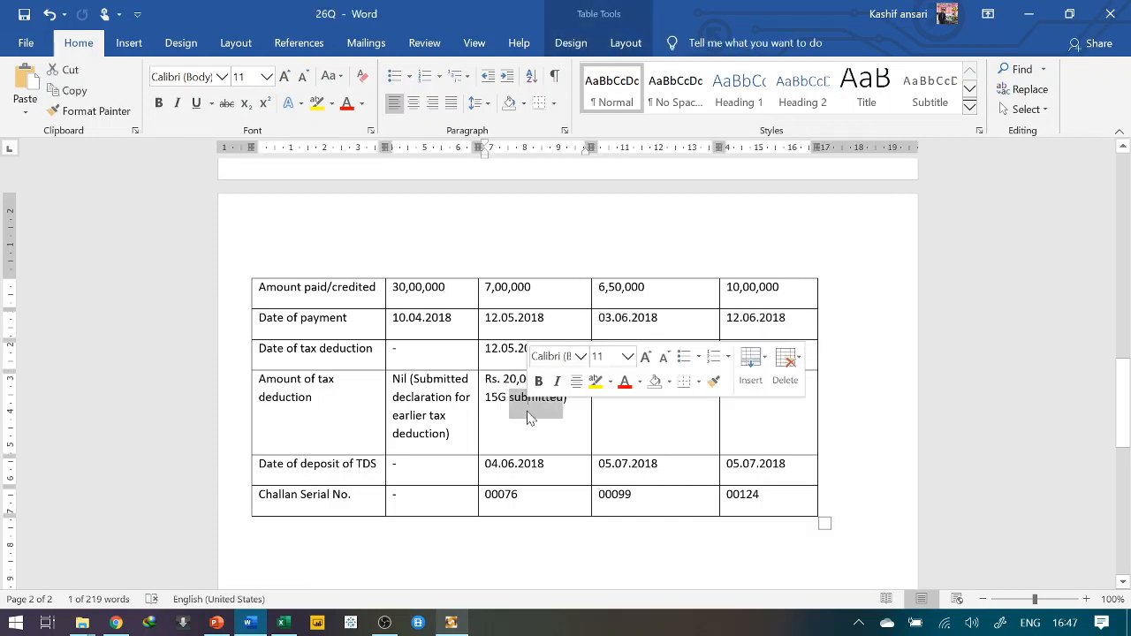
{"action": "left_click", "coordinate": [531, 287]}
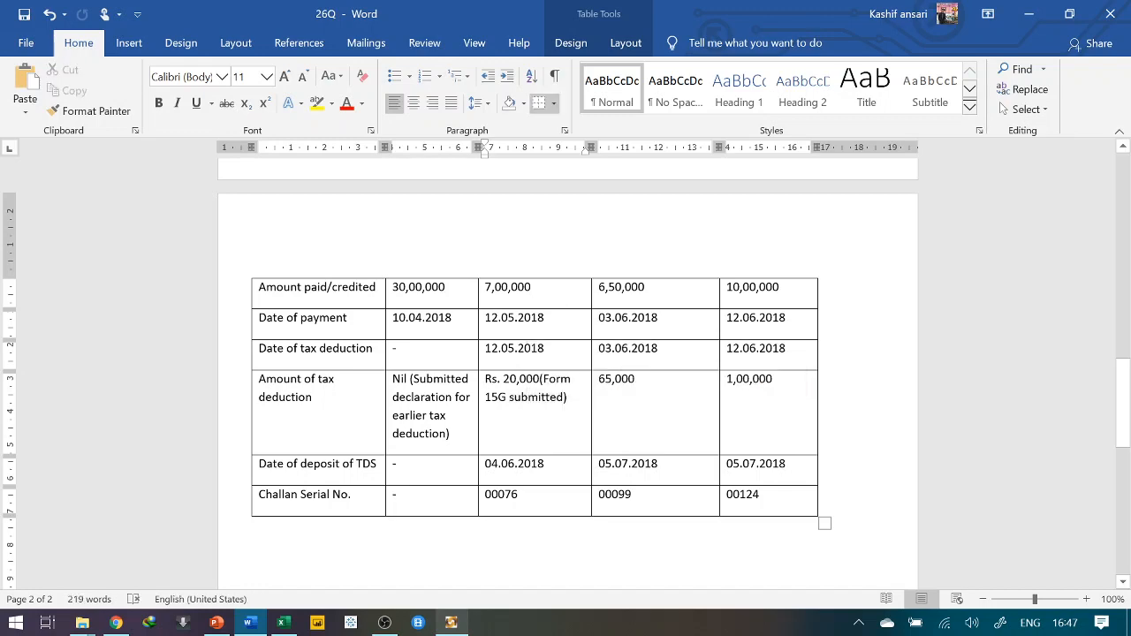
{"action": "scroll", "coordinate": [534, 287], "scroll_direction": "up", "scroll_amount": 5}
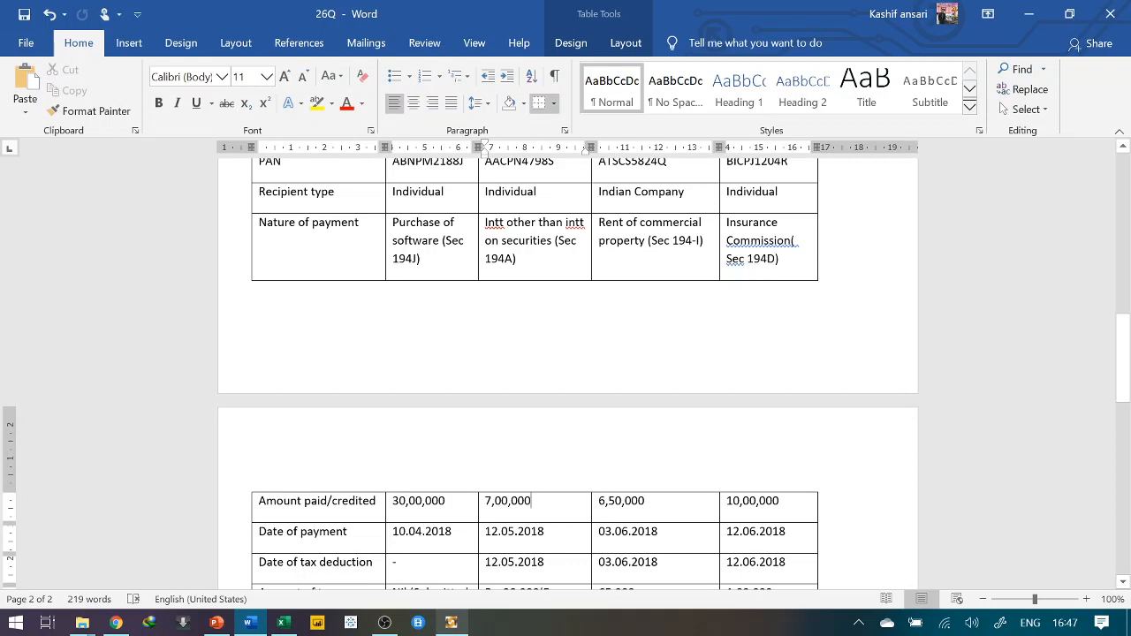
{"action": "scroll", "coordinate": [566, 373], "scroll_direction": "down", "scroll_amount": 2}
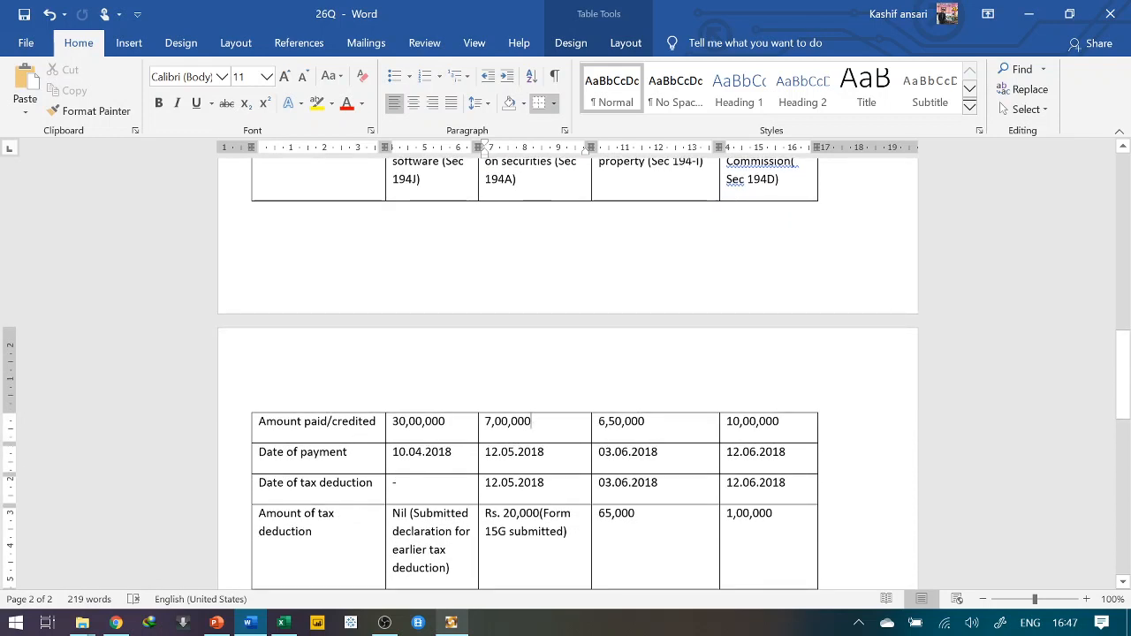
{"action": "left_click", "coordinate": [451, 623]}
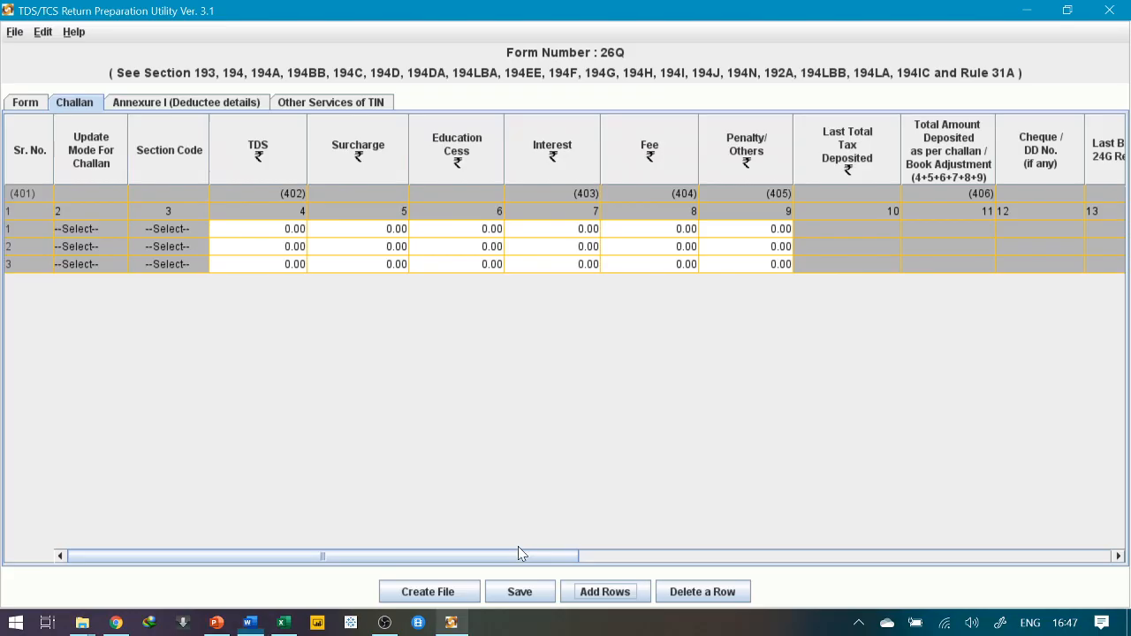
{"action": "key", "text": "alt+Tab"}
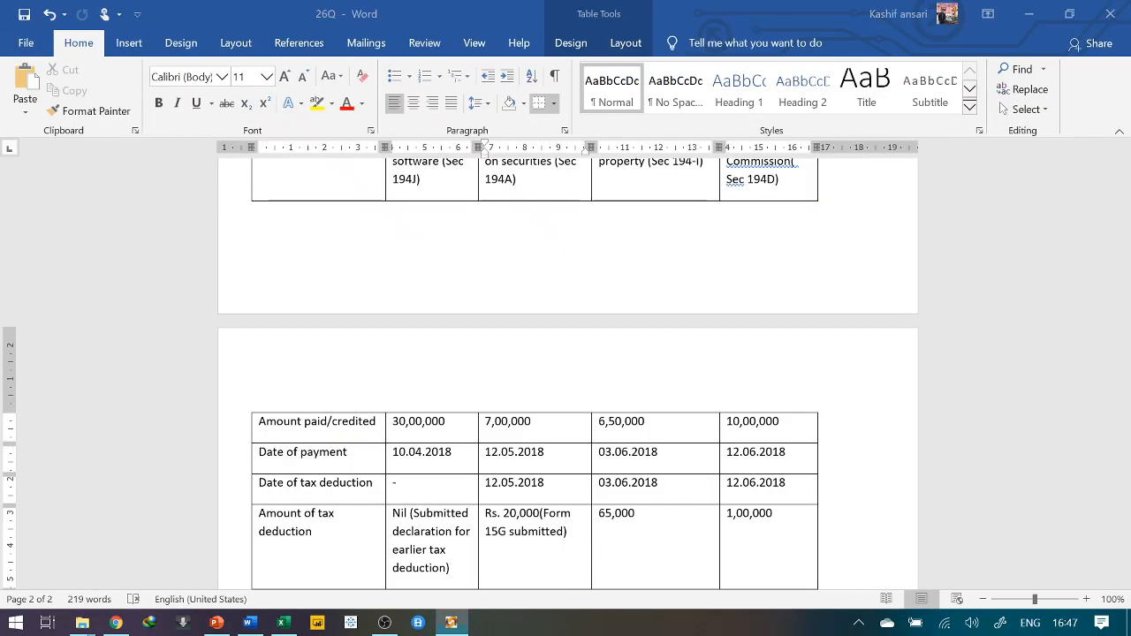
{"action": "scroll", "coordinate": [346, 436], "scroll_direction": "down", "scroll_amount": 2}
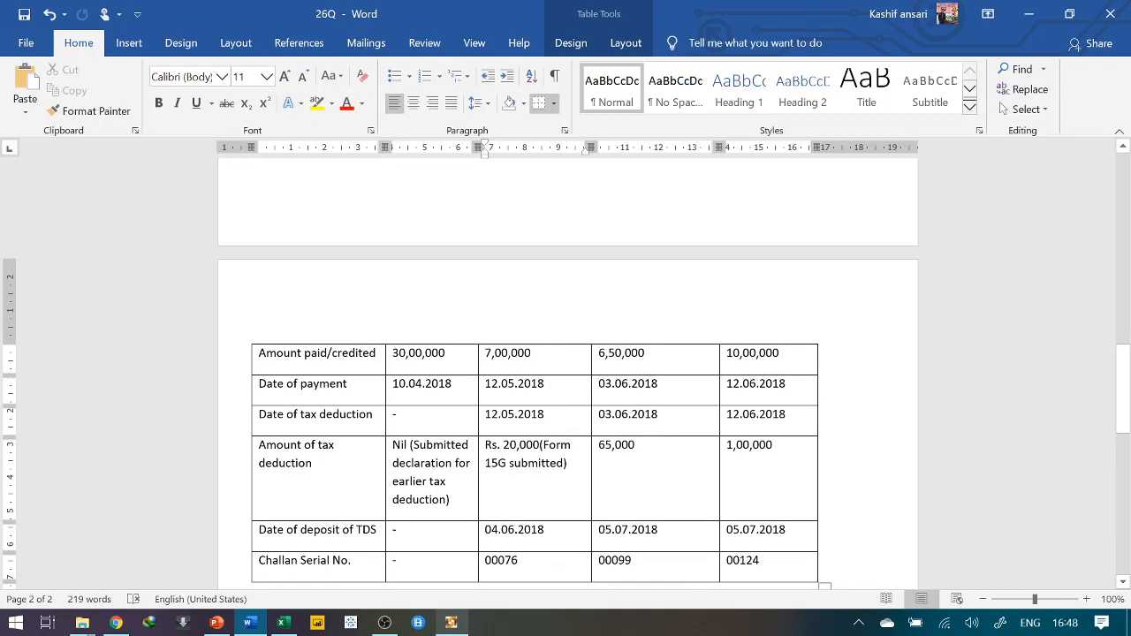
{"action": "key", "text": "alt+Tab"}
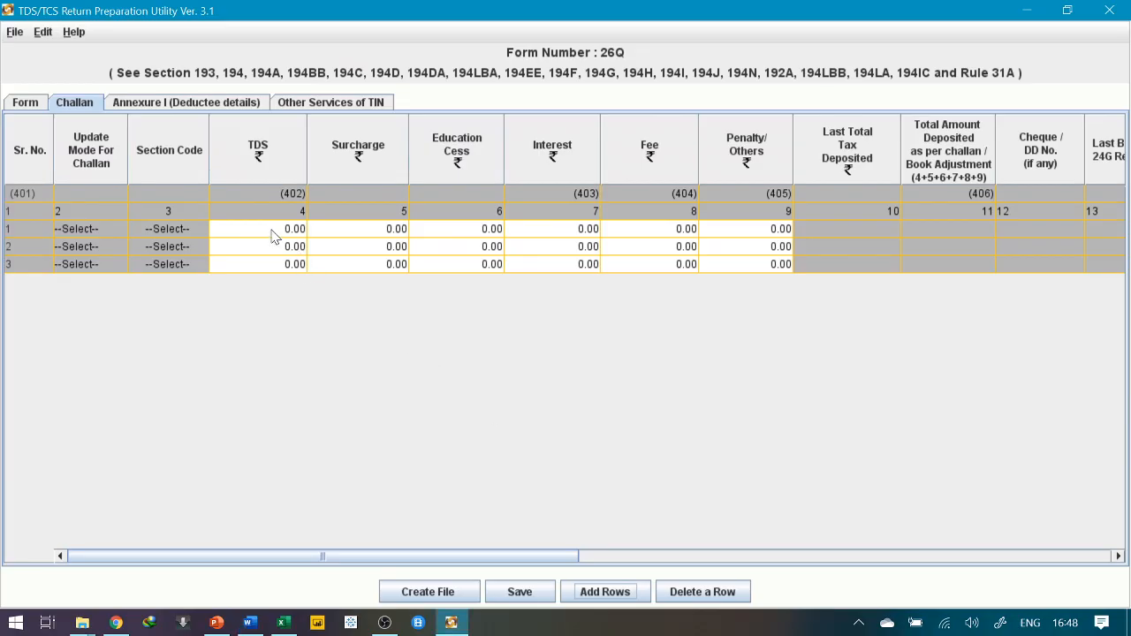
Enter TDS amounts 20000.00, 65000.00 and 100000.00 in challan rows 1–3
{"action": "left_click", "coordinate": [273, 232]}
{"action": "type", "text": "200000"}
{"action": "key", "text": "Return"}
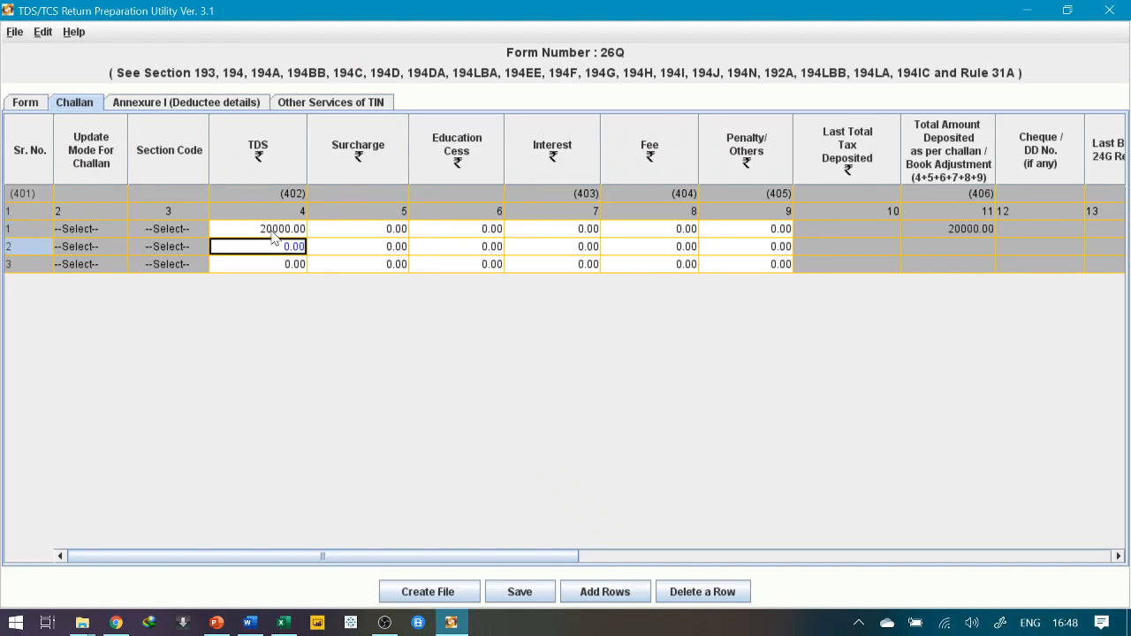
{"action": "key", "text": "alt+Tab"}
{"action": "key", "text": "alt+Tab"}
{"action": "type", "text": "600000"}
{"action": "key", "text": "BackSpace"}
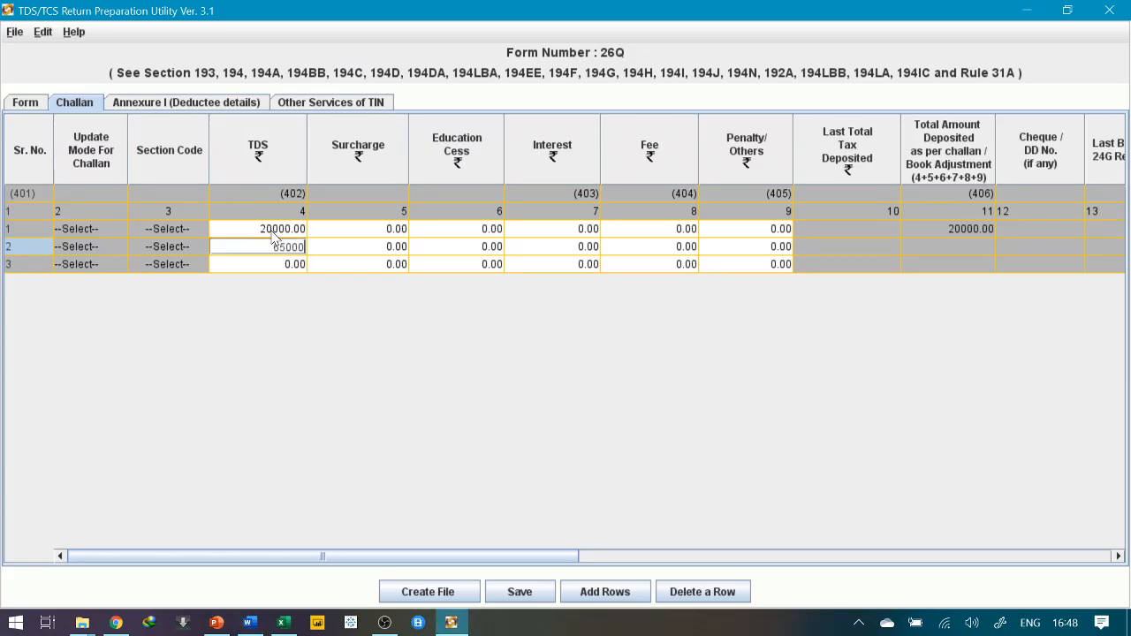
{"action": "key", "text": "Return"}
{"action": "key", "text": "alt+Tab"}
{"action": "key", "text": "alt+Tab"}
{"action": "type", "text": "100000"}
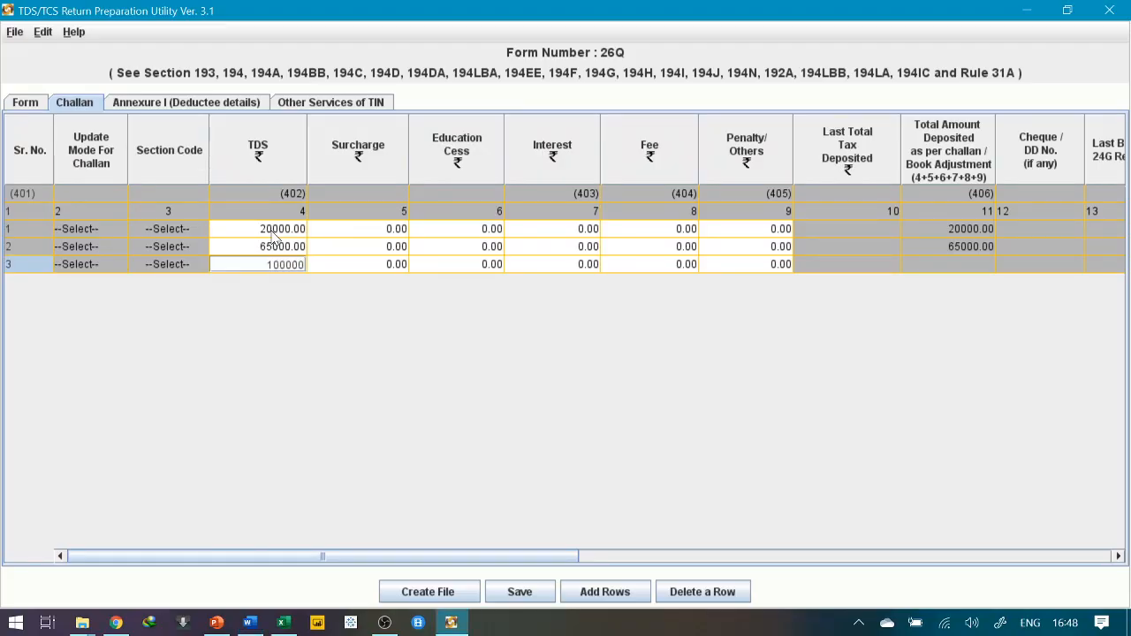
{"action": "key", "text": "Return"}
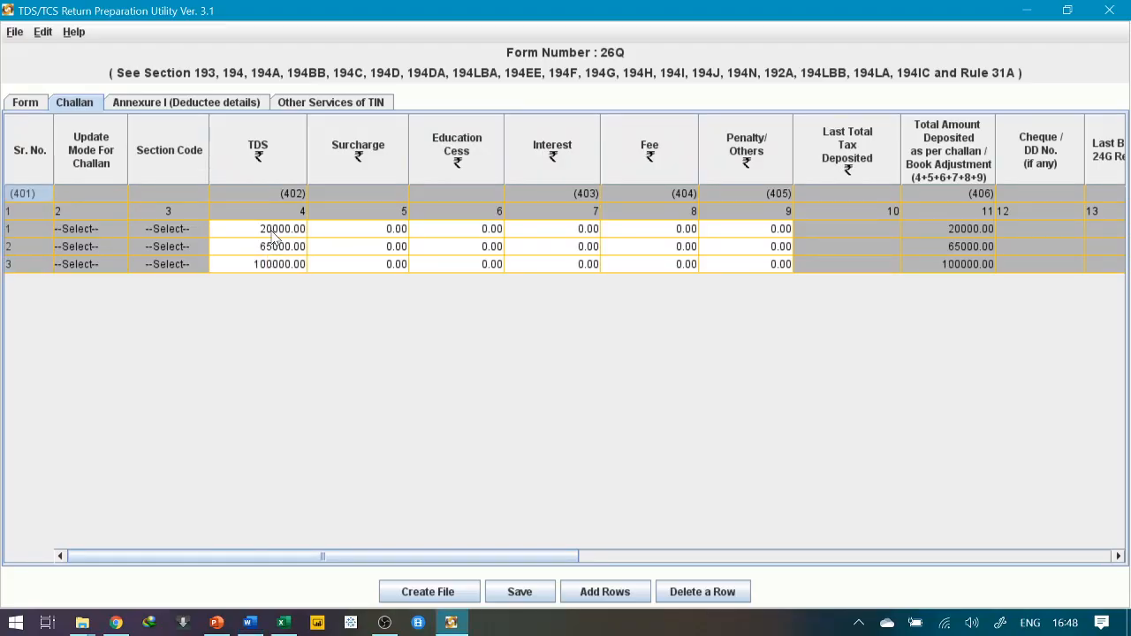
{"action": "key", "text": "alt+Tab"}
{"action": "key", "text": "alt+Tab"}
Copy the BSR code 0200526 from Word's Bank Details row
{"action": "left_click_drag", "start_coordinate": [425, 558], "coordinate": [782, 569]}
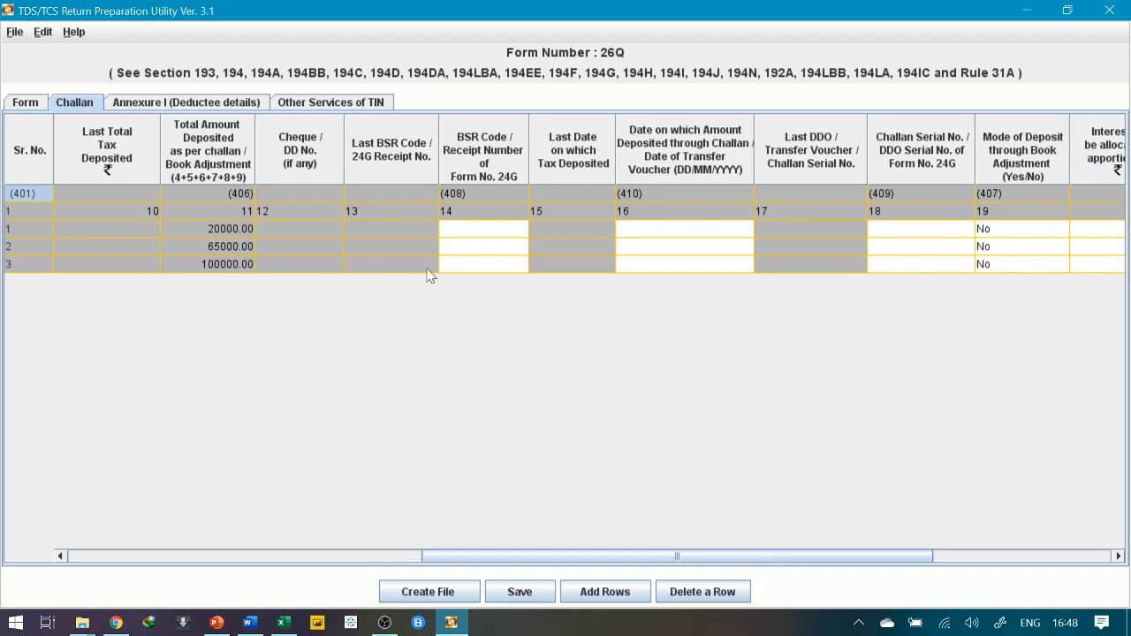
{"action": "key", "text": "alt+Tab"}
{"action": "scroll", "coordinate": [772, 562], "scroll_direction": "up", "scroll_amount": 15}
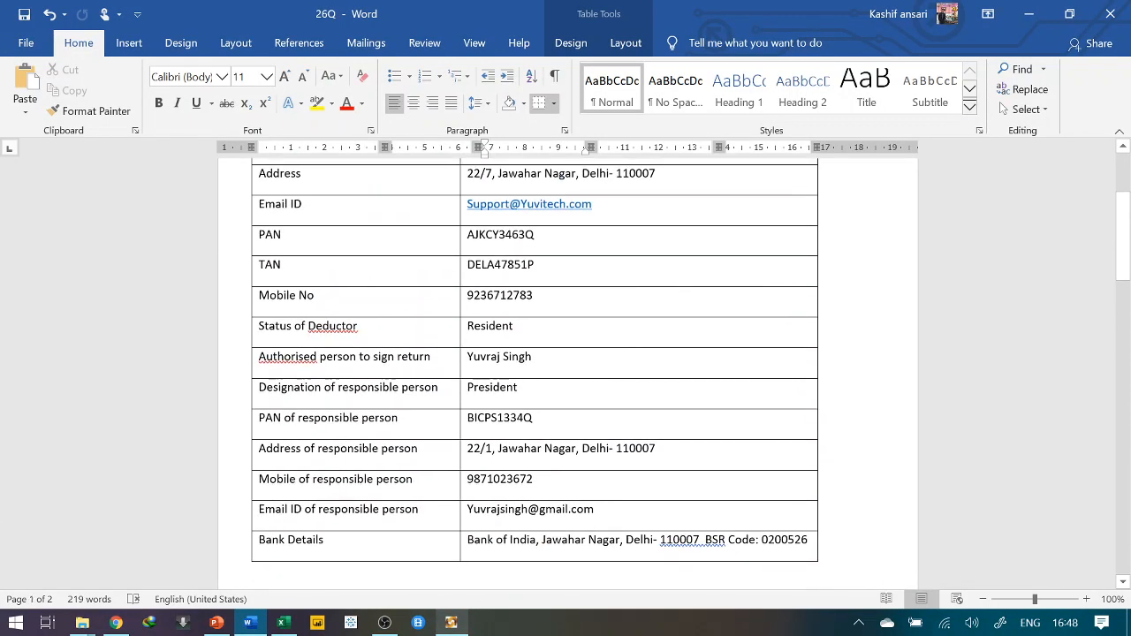
{"action": "double_click", "coordinate": [781, 540]}
{"action": "key", "text": "ctrl+c"}
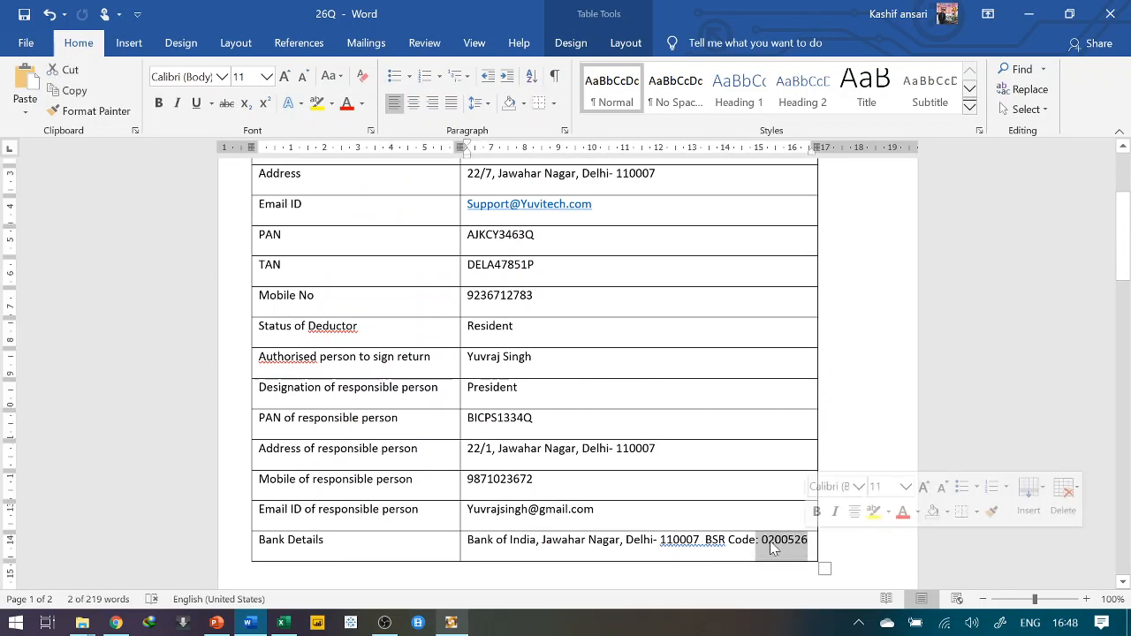
{"action": "left_click", "coordinate": [795, 540]}
{"action": "left_click_drag", "start_coordinate": [765, 540], "coordinate": [809, 540]}
{"action": "key", "text": "alt+Tab"}
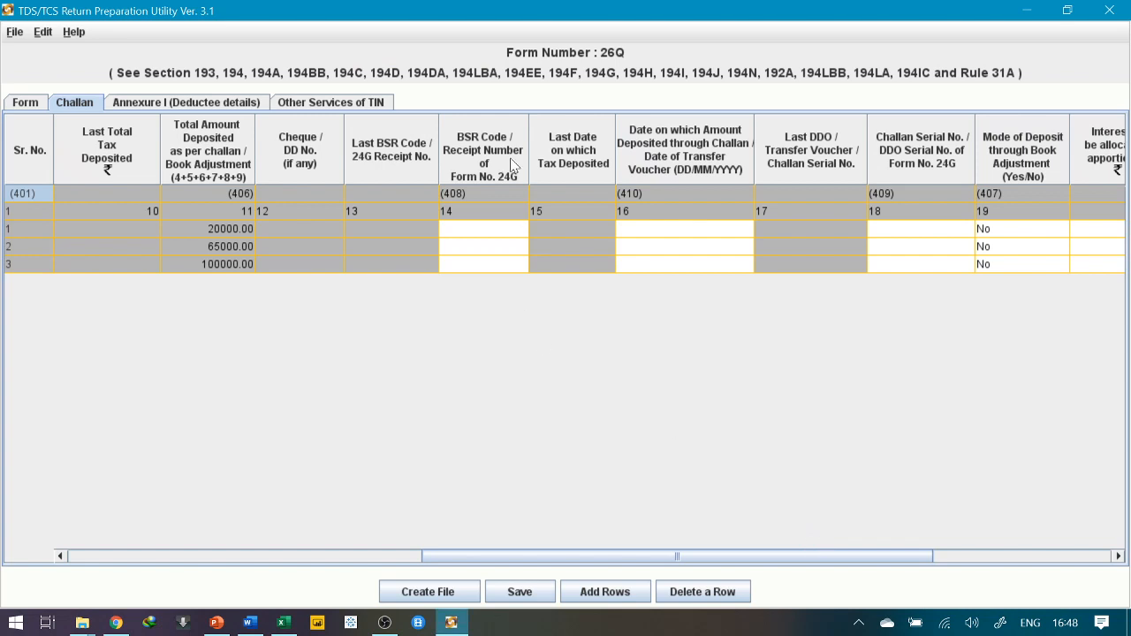
Paste BSR code 0200526 into the BSR Code cell of all three challan rows
{"action": "left_click", "coordinate": [493, 230]}
{"action": "key", "text": "ctrl+v"}
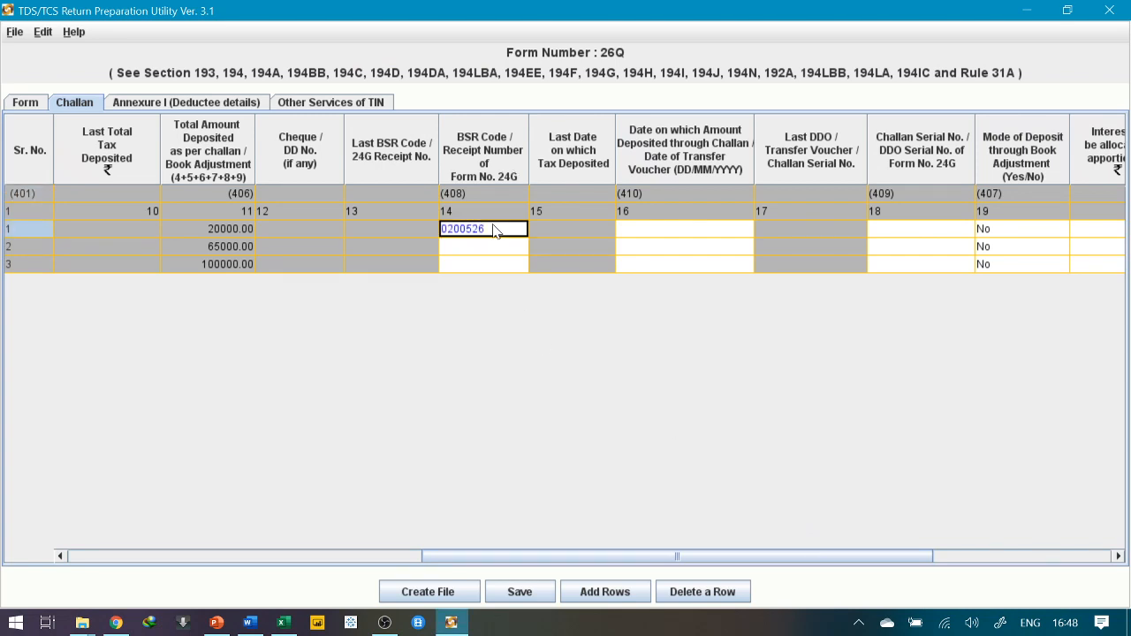
{"action": "key", "text": "Down"}
{"action": "key", "text": "ctrl+v"}
{"action": "key", "text": "Down"}
{"action": "key", "text": "ctrl+v"}
Move to row 1's deposit date and look up the deposit dates in Word
{"action": "key", "text": "Right"}
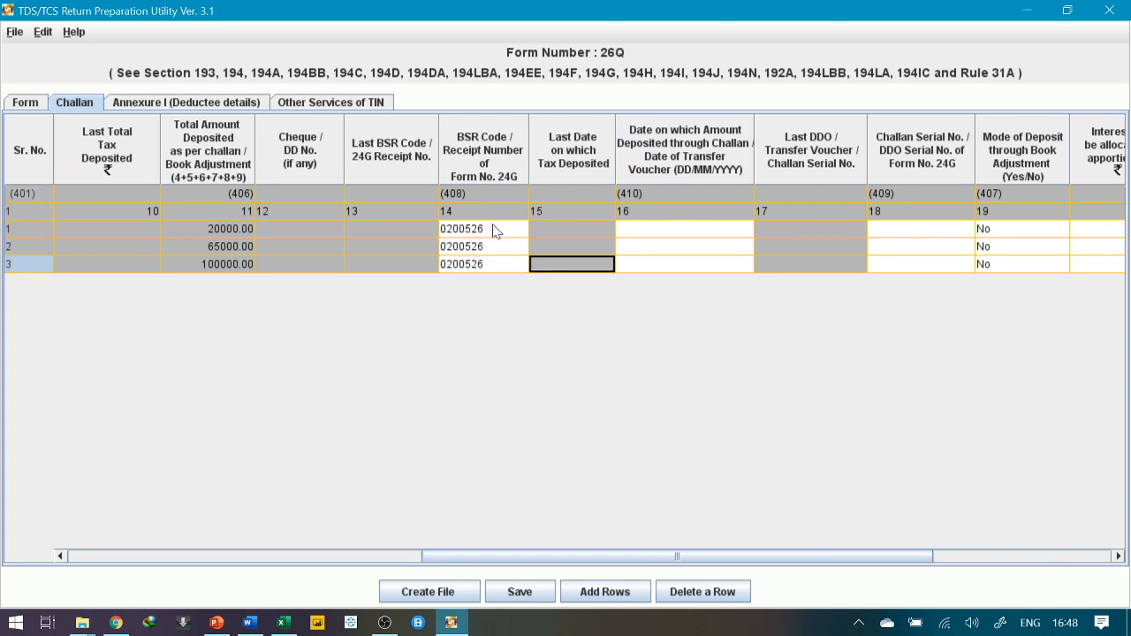
{"action": "key", "text": "Right"}
{"action": "key", "text": "Up"}
{"action": "key", "text": "Up"}
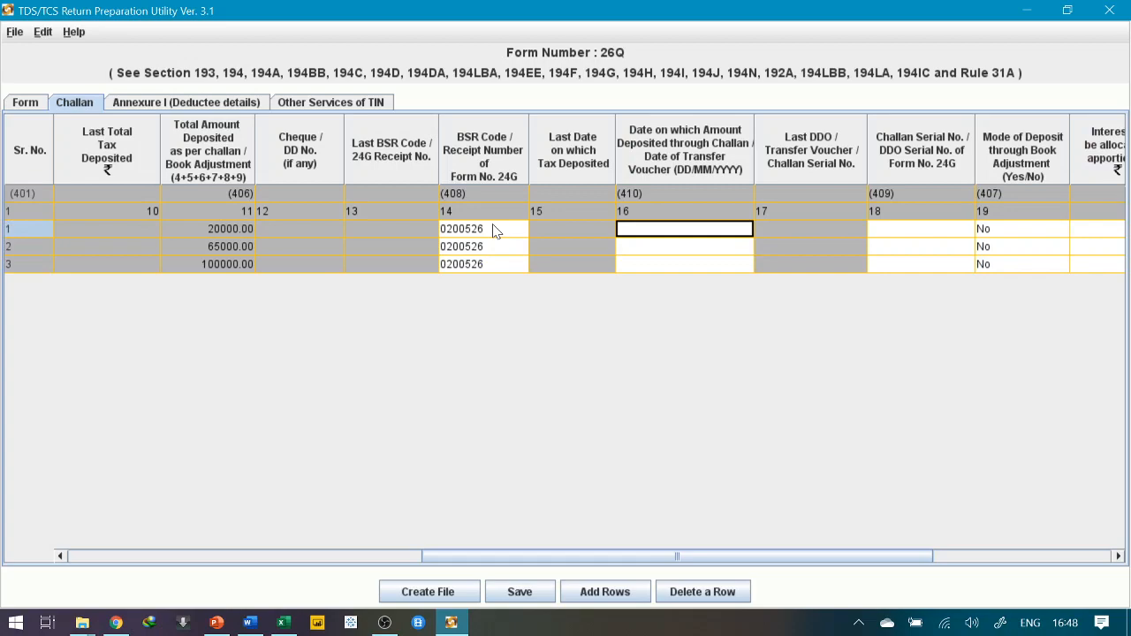
{"action": "key", "text": "alt+Tab"}
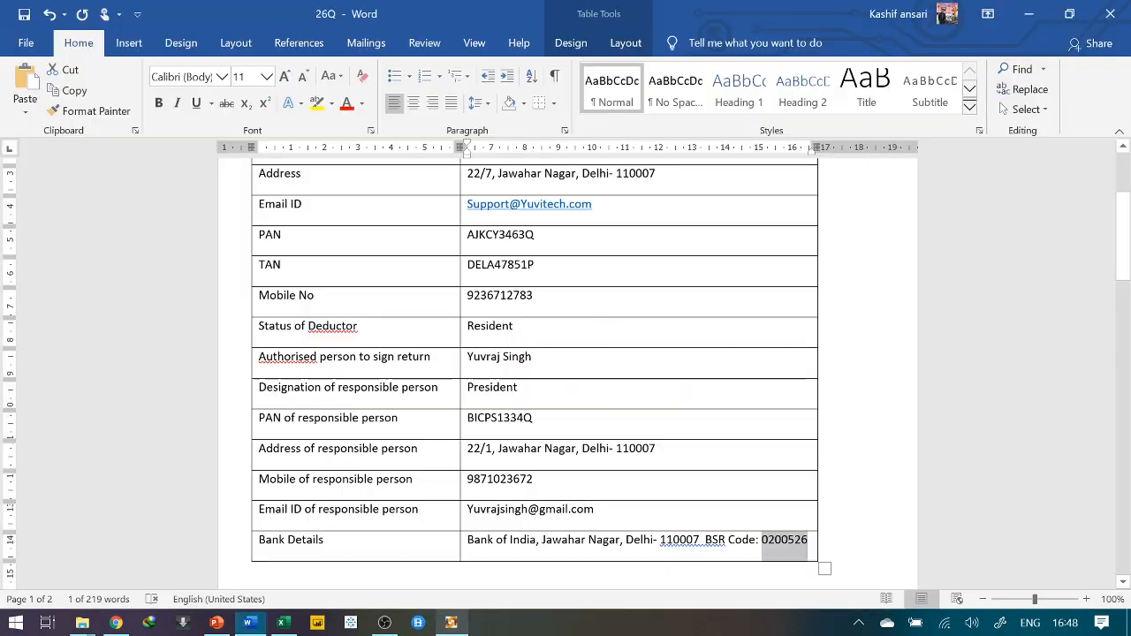
{"action": "scroll", "coordinate": [202, 407], "scroll_direction": "down", "scroll_amount": 8}
{"action": "scroll", "coordinate": [203, 407], "scroll_direction": "down", "scroll_amount": 2}
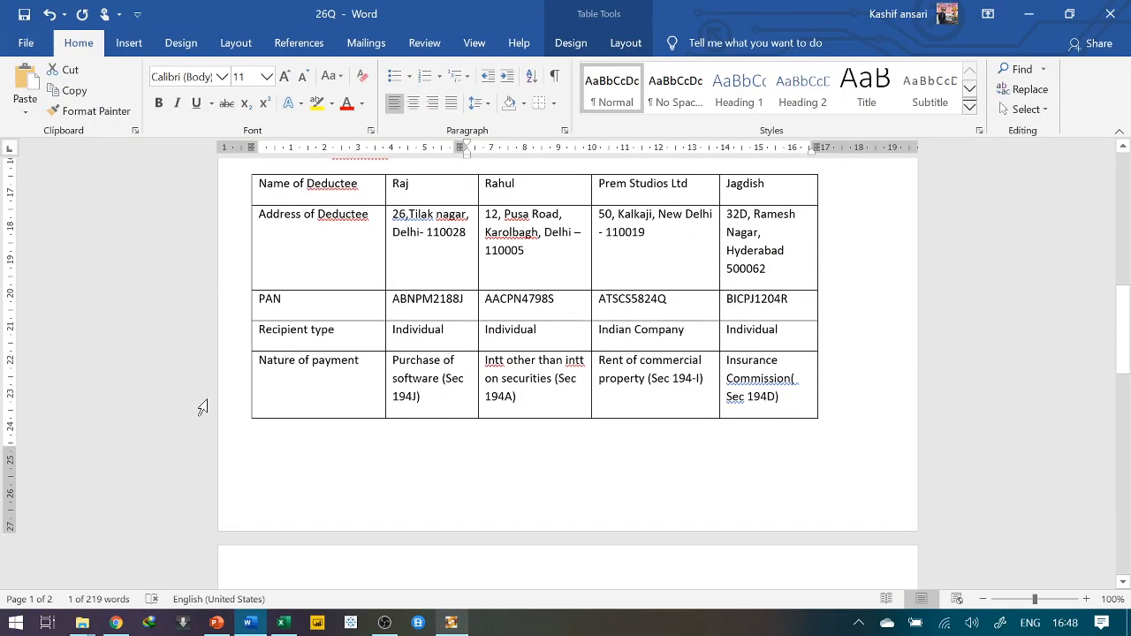
{"action": "scroll", "coordinate": [202, 407], "scroll_direction": "down", "scroll_amount": 7}
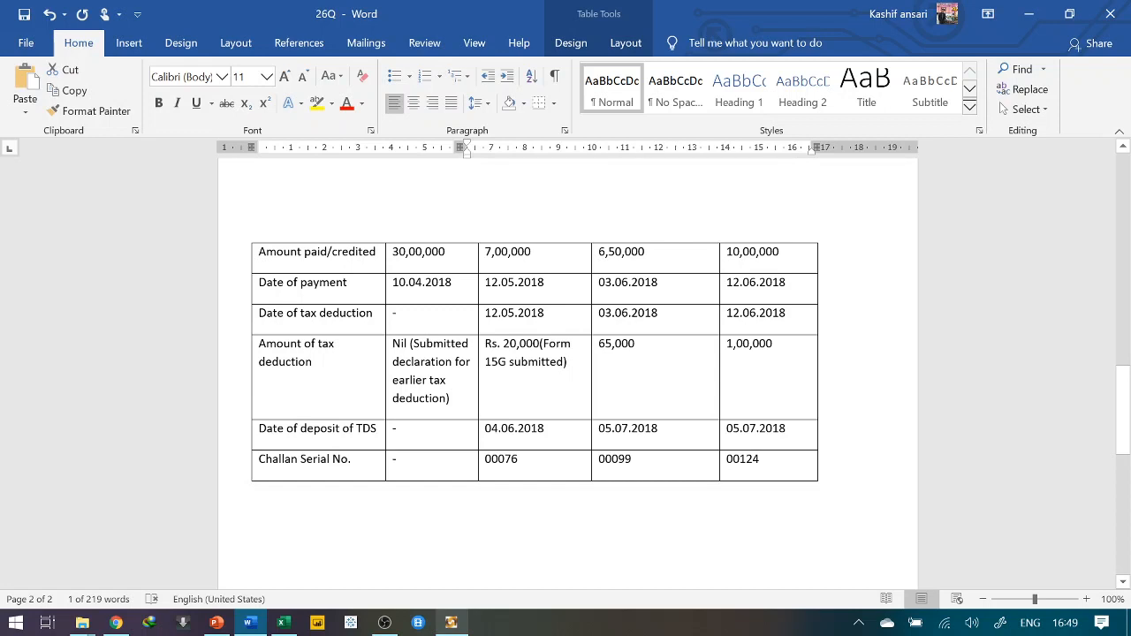
Enter challan row 1's deposit date as 04/06/2019
{"action": "key", "text": "alt+Tab"}
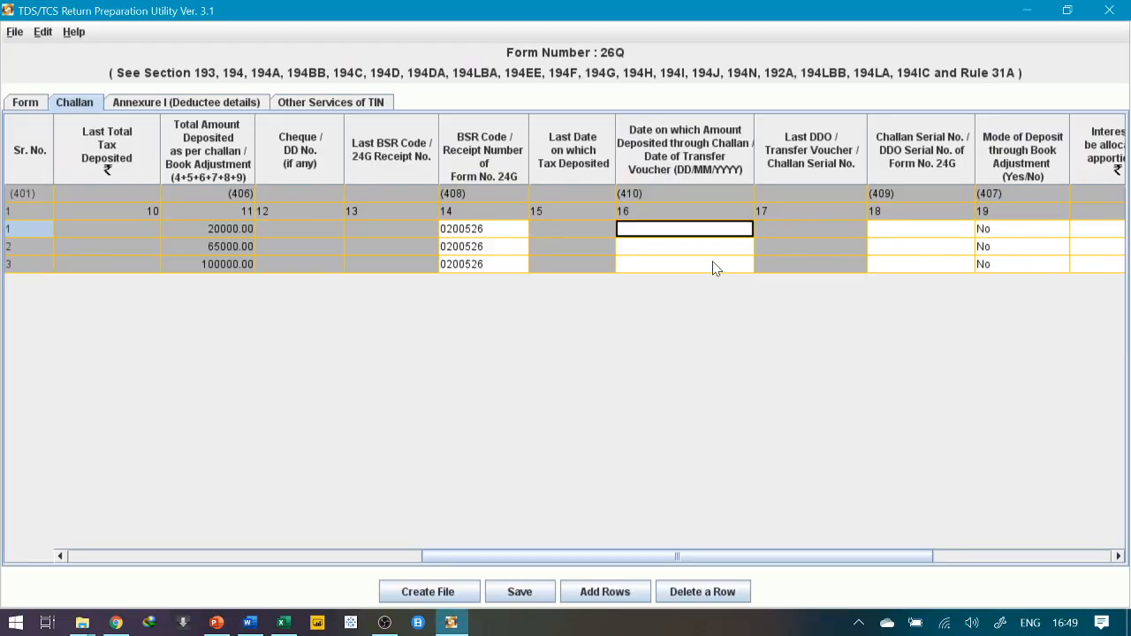
{"action": "type", "text": "40/6"}
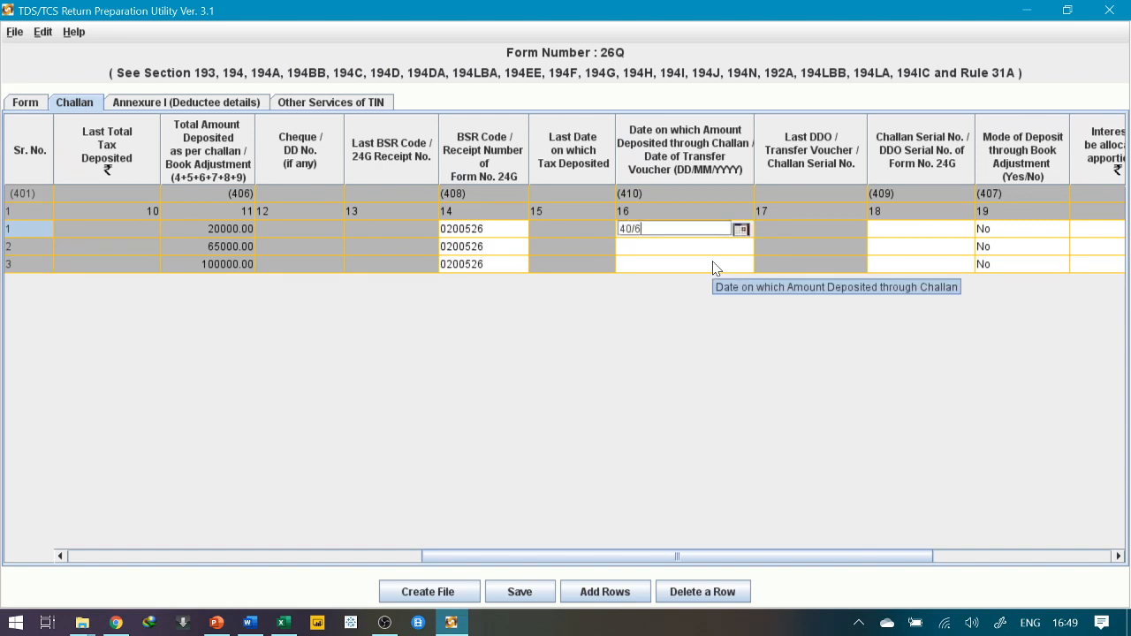
{"action": "key", "text": "BackSpace"}
{"action": "key", "text": "BackSpace"}
{"action": "key", "text": "BackSpace"}
{"action": "key", "text": "BackSpace"}
{"action": "type", "text": "04/0"}
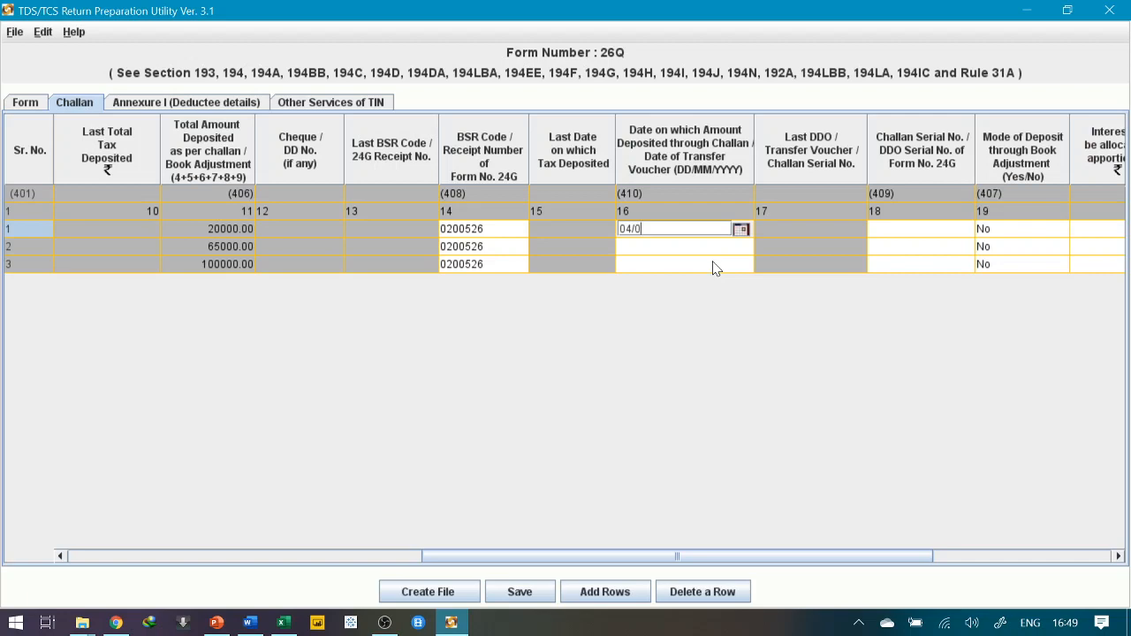
{"action": "type", "text": "6/2018"}
{"action": "key", "text": "alt+Tab"}
{"action": "key", "text": "alt+Tab"}
{"action": "key", "text": "Return"}
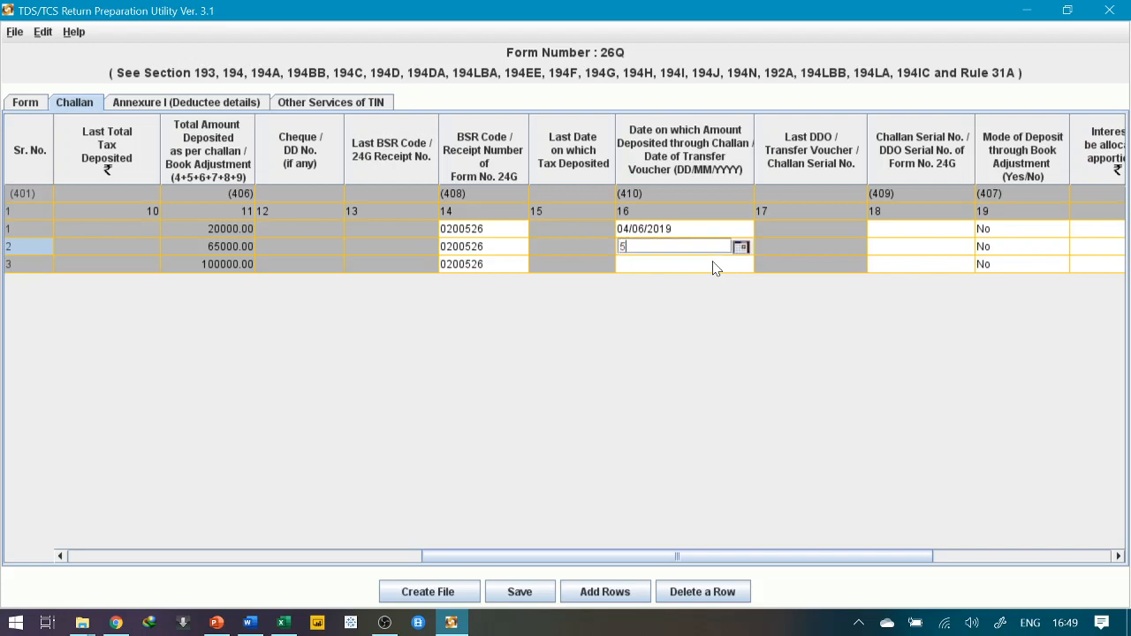
Set the deposit date 05/07/2019 for challan rows 2 and 3
{"action": "type", "text": "05/07/2019"}
{"action": "key", "text": "Return"}
{"action": "key", "text": "alt+Tab"}
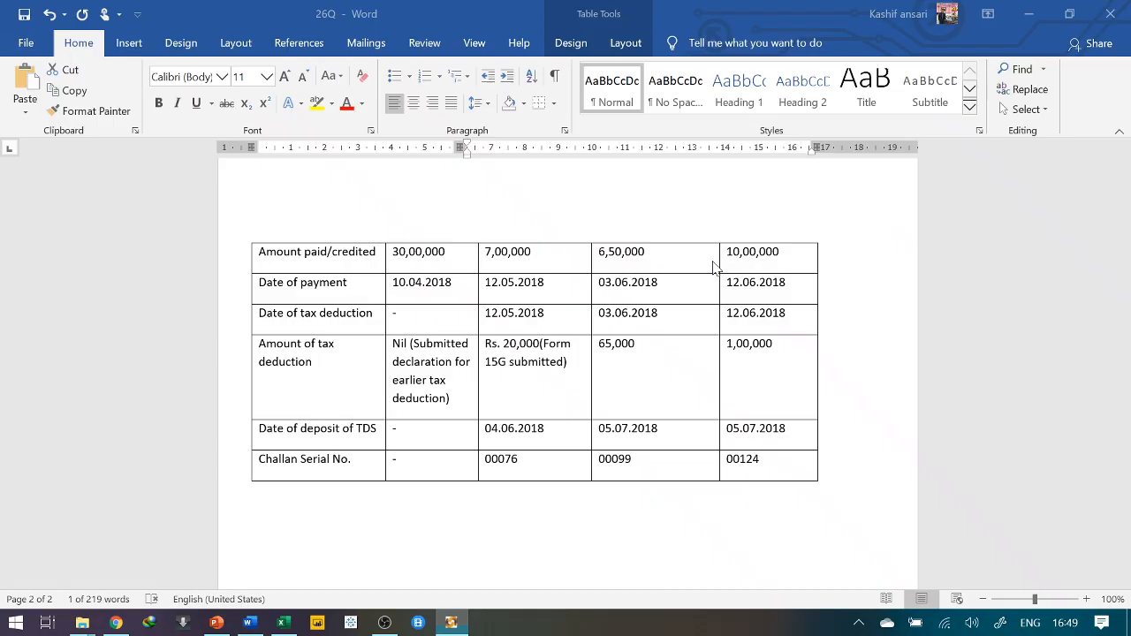
{"action": "key", "text": "alt+Tab"}
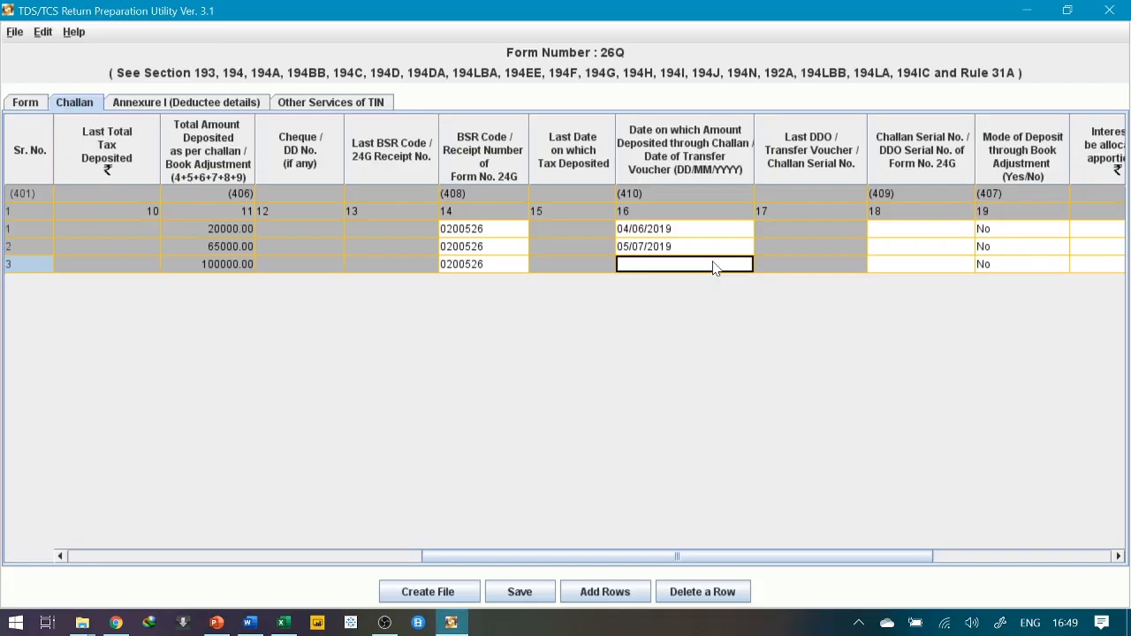
{"action": "double_click", "coordinate": [715, 268]}
{"action": "type", "text": "0"}
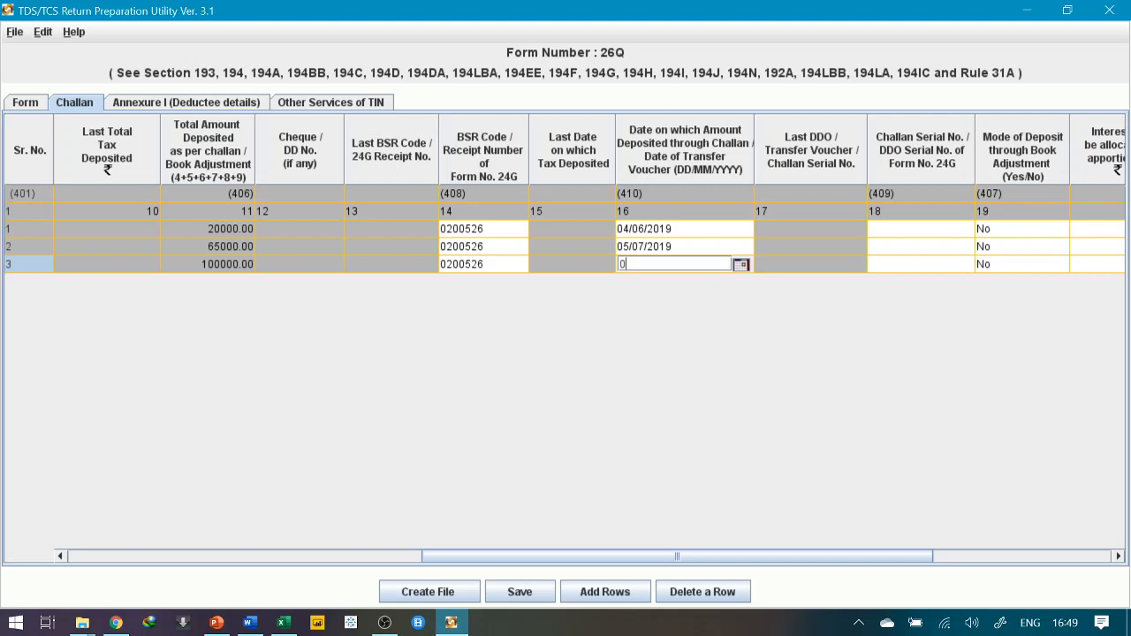
{"action": "type", "text": "5/07/2019"}
{"action": "left_click", "coordinate": [916, 232]}
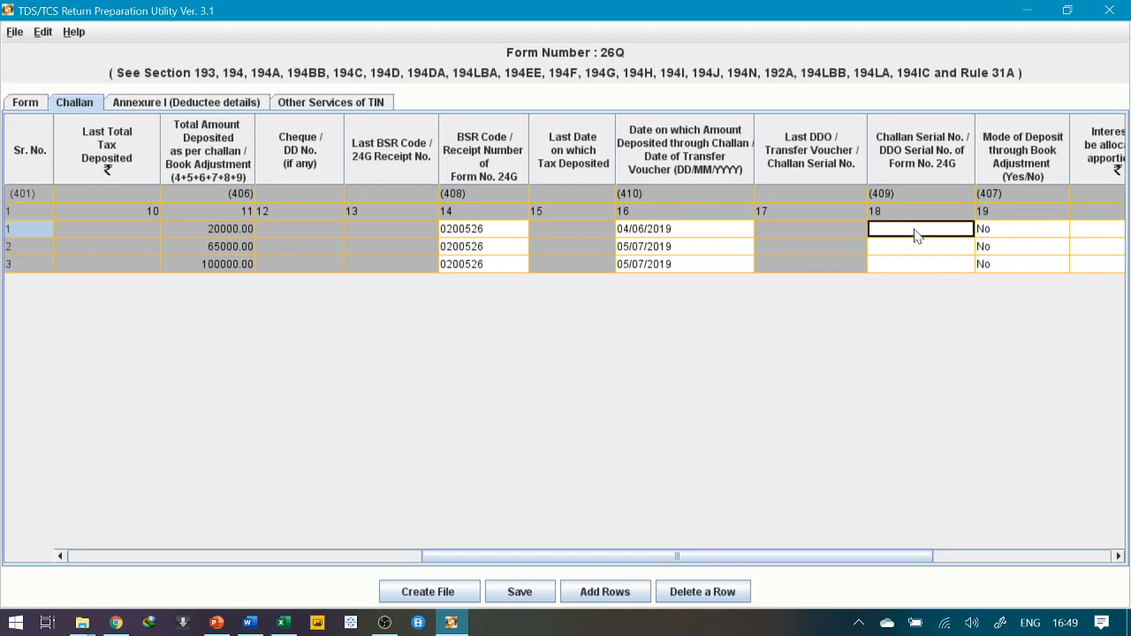
{"action": "key", "text": "alt+Tab"}
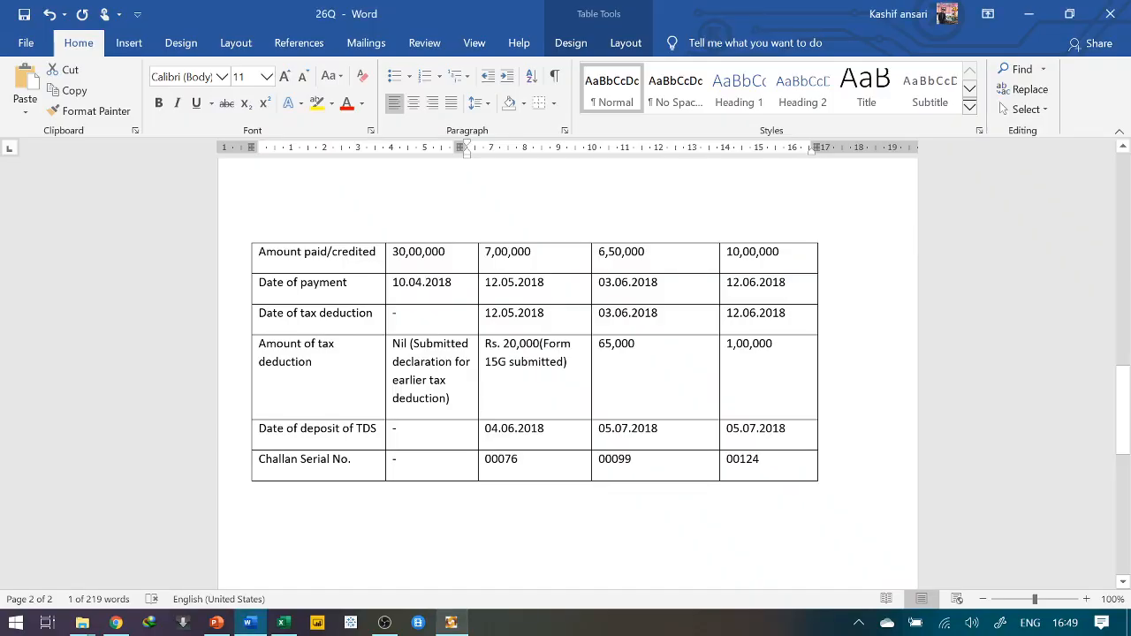
Enter challan serial numbers 00076, 00099 and 00124 for rows 1–3
{"action": "key", "text": "alt+Tab"}
{"action": "left_click", "coordinate": [923, 231]}
{"action": "type", "text": "00"}
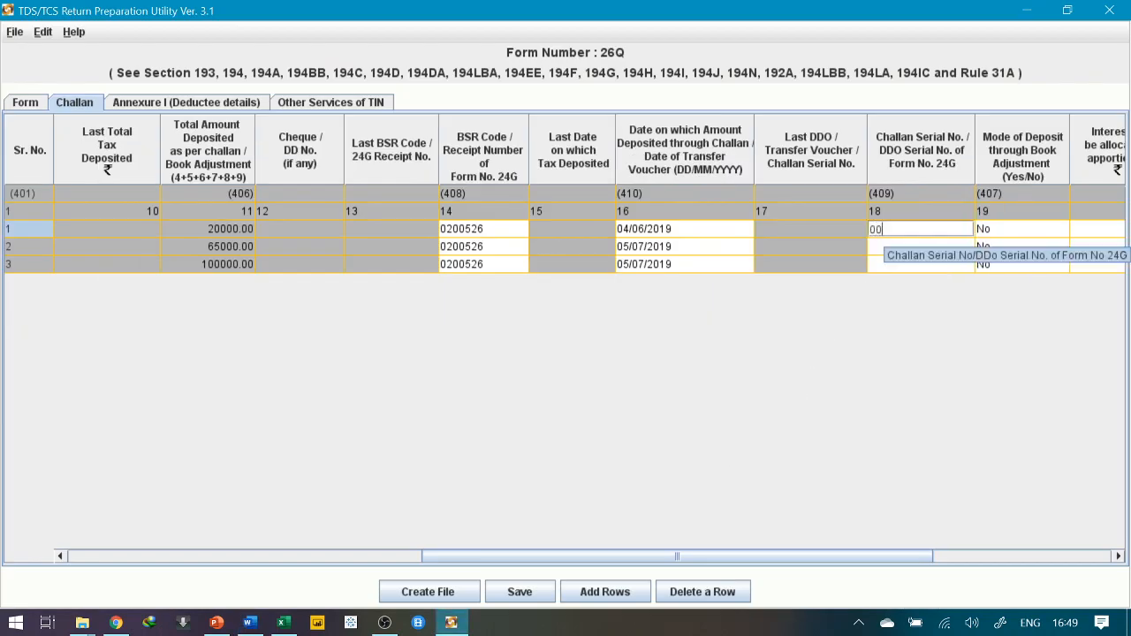
{"action": "type", "text": "07"}
{"action": "key", "text": "BackSpace"}
{"action": "key", "text": "BackSpace"}
{"action": "type", "text": "076"}
{"action": "key", "text": "Return"}
{"action": "type", "text": "00099"}
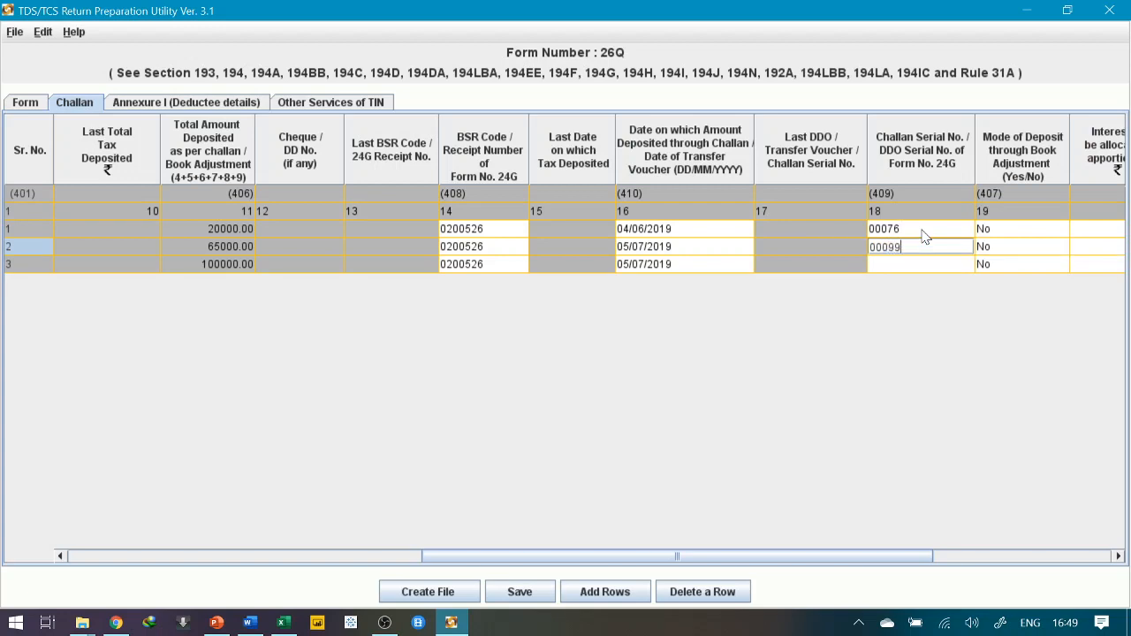
{"action": "key", "text": "Return"}
{"action": "type", "text": "0125x"}
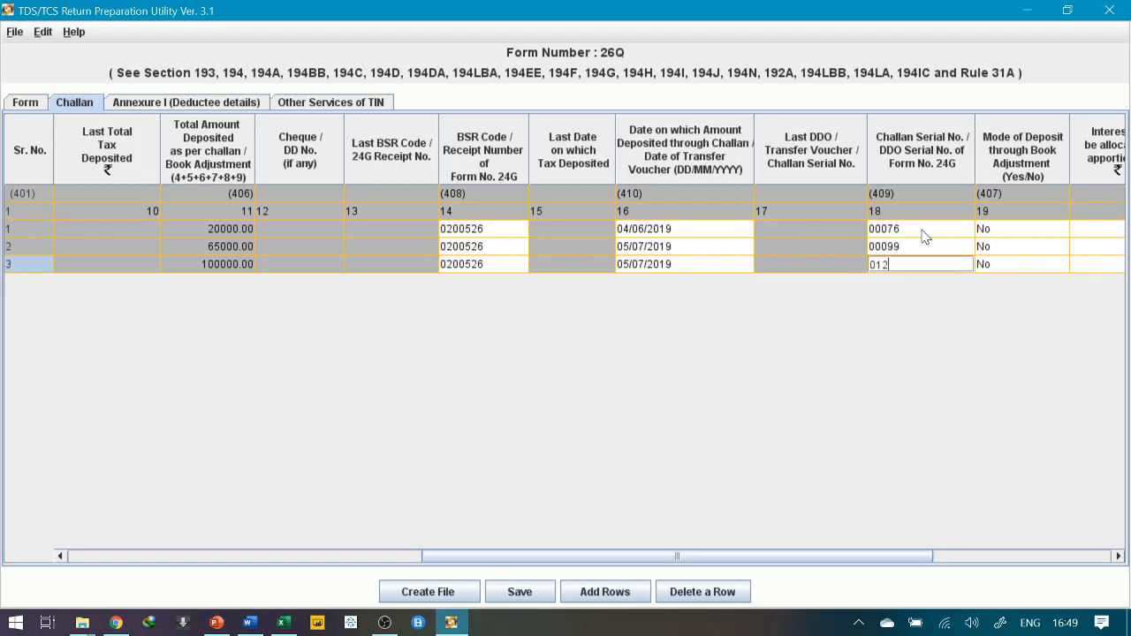
{"action": "key", "text": "alt+Tab"}
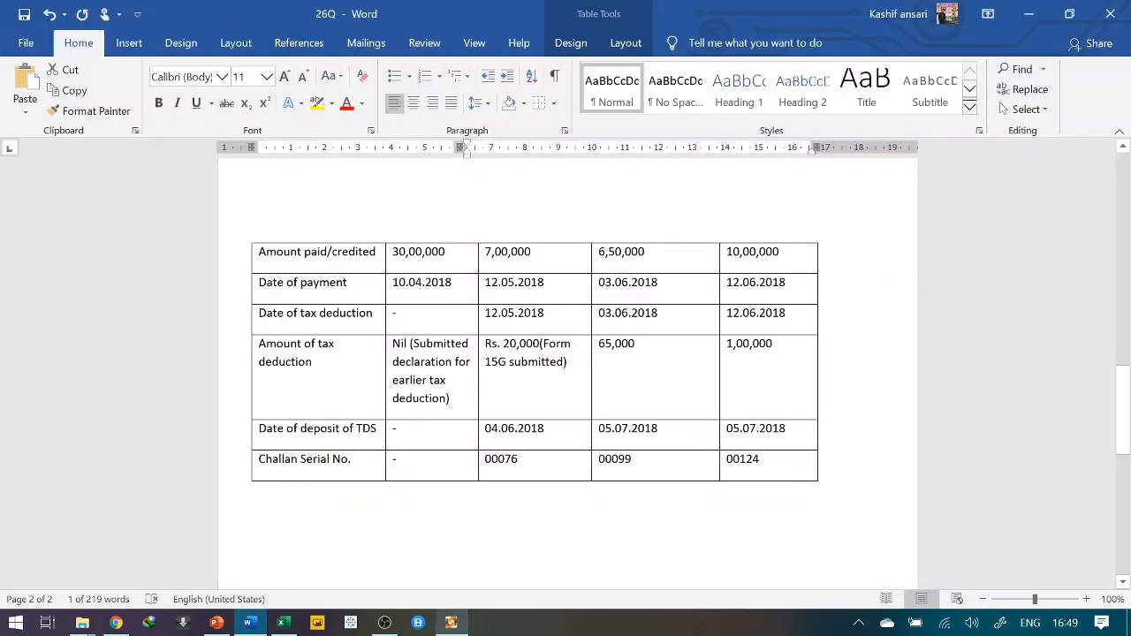
{"action": "key", "text": "alt+Tab"}
{"action": "key", "text": "BackSpace"}
{"action": "key", "text": "BackSpace"}
{"action": "key", "text": "BackSpace"}
{"action": "key", "text": "BackSpace"}
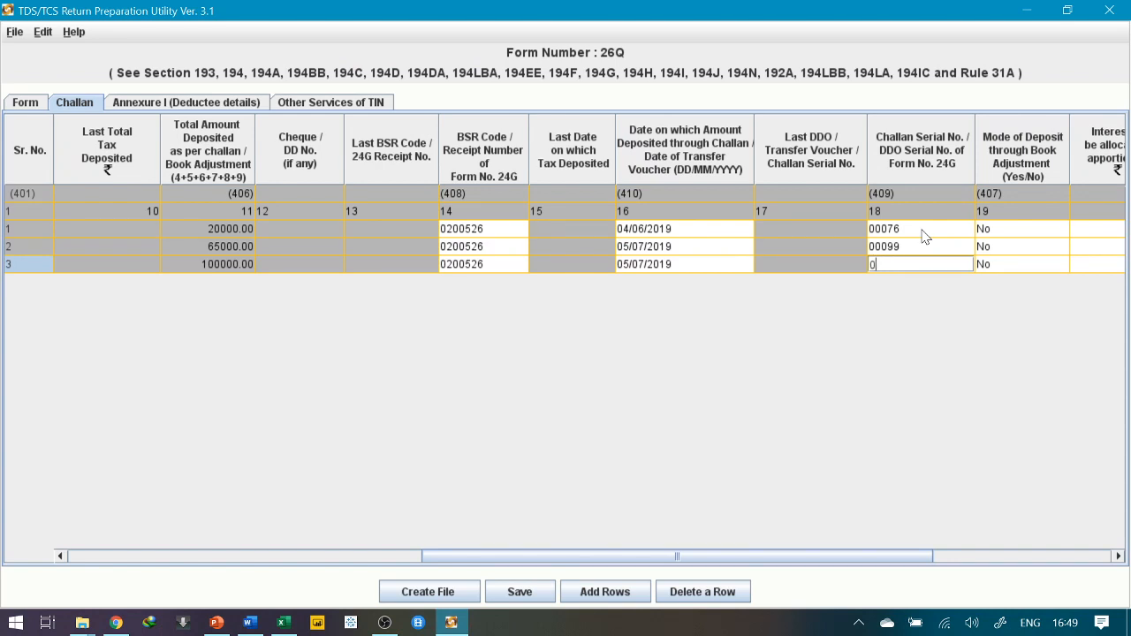
{"action": "type", "text": "0124"}
{"action": "left_click", "coordinate": [1007, 234]}
Set minor head 200 on all three challans and go to Annexure I deductee details
{"action": "key", "text": "Tab"}
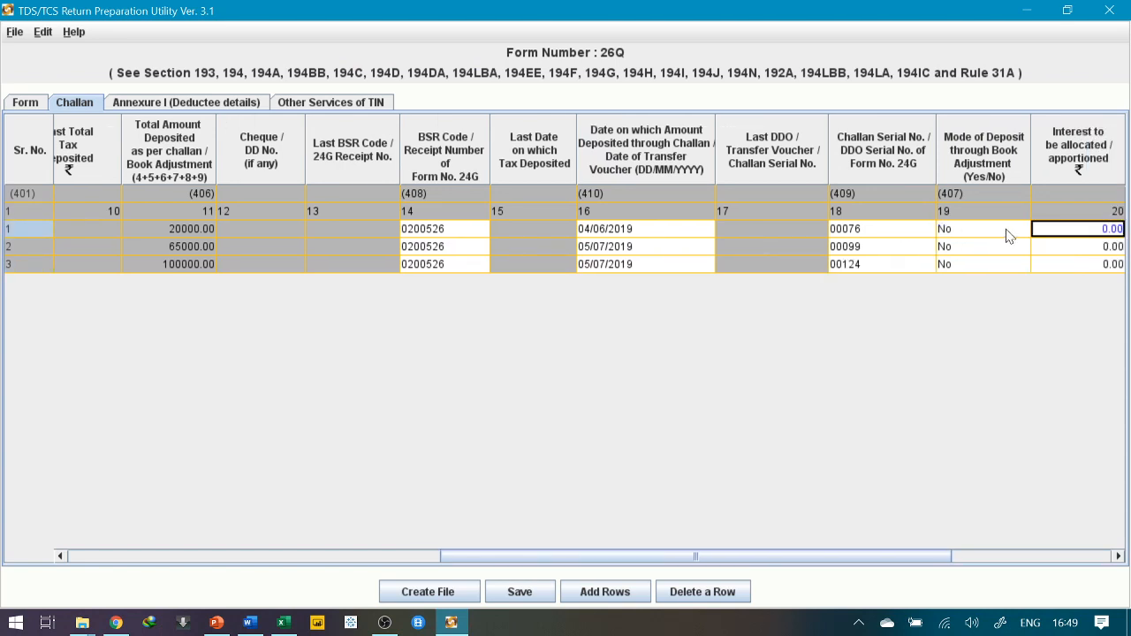
{"action": "key", "text": "Tab"}
{"action": "key", "text": "Tab"}
{"action": "key", "text": "Tab"}
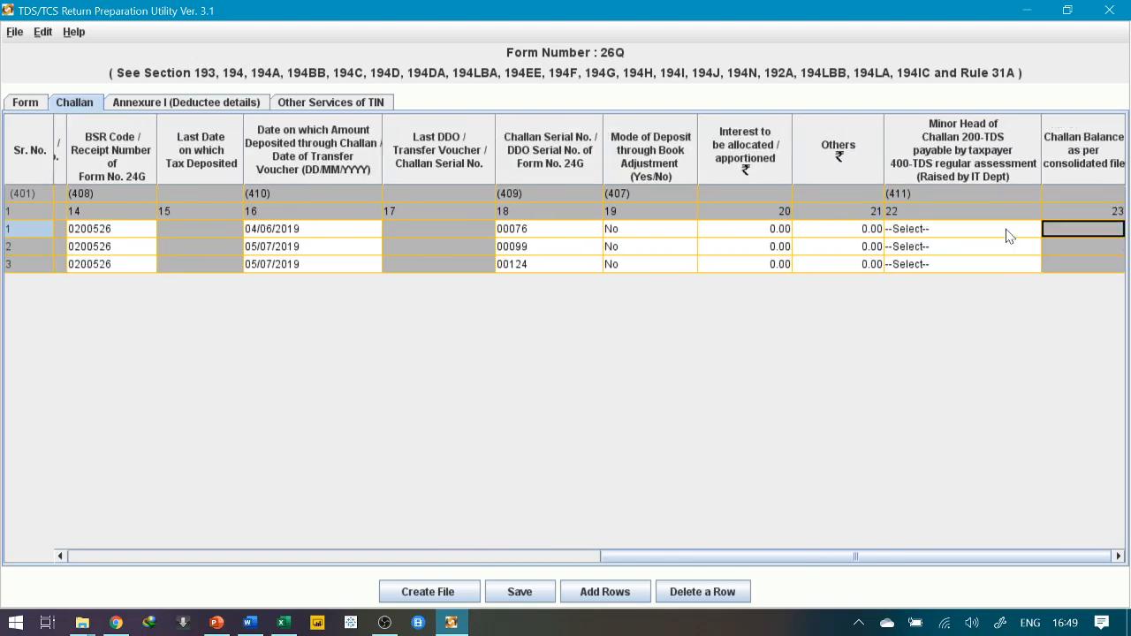
{"action": "key", "text": "shift+Tab"}
{"action": "key", "text": "shift+Tab"}
{"action": "key", "text": "Tab"}
{"action": "key", "text": "Tab"}
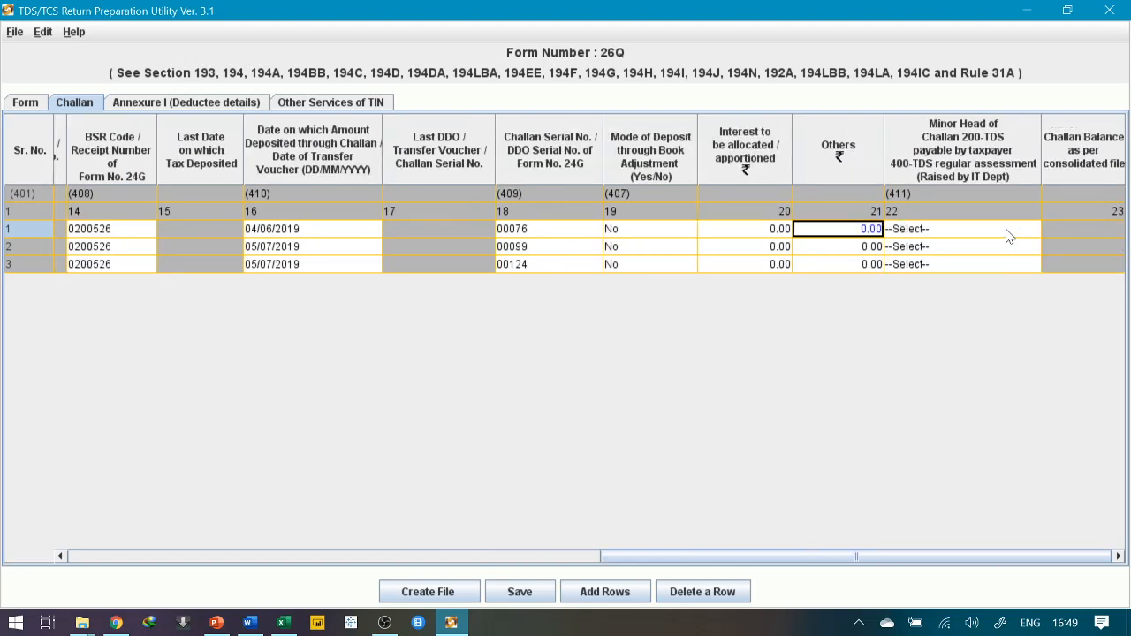
{"action": "left_click", "coordinate": [981, 232]}
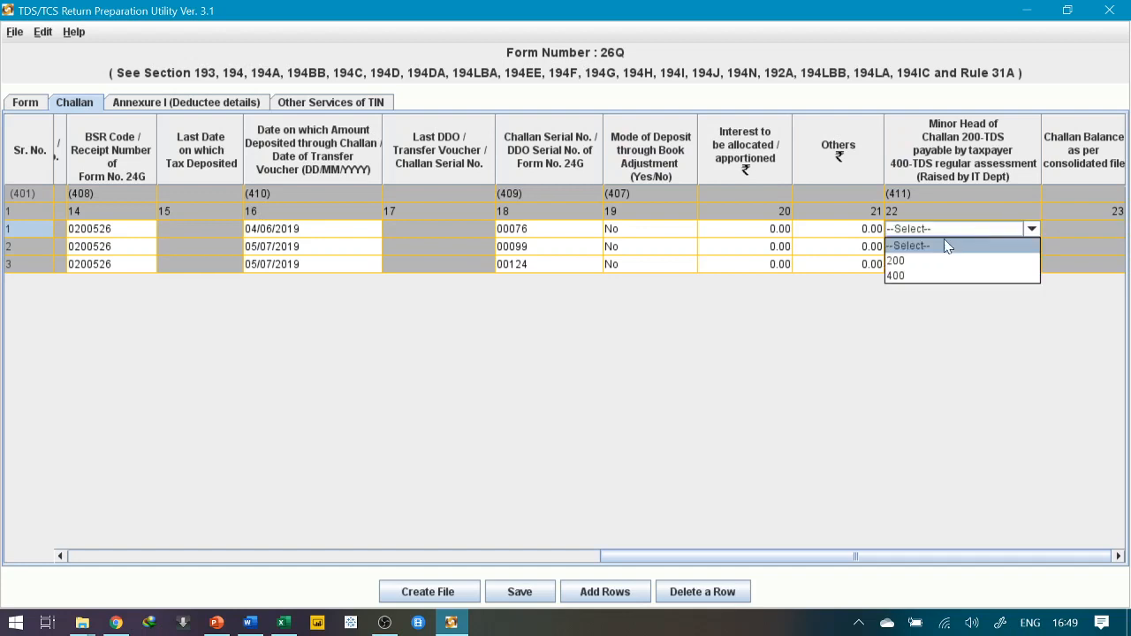
{"action": "left_click", "coordinate": [924, 258]}
{"action": "left_click", "coordinate": [922, 249]}
{"action": "left_click", "coordinate": [911, 279]}
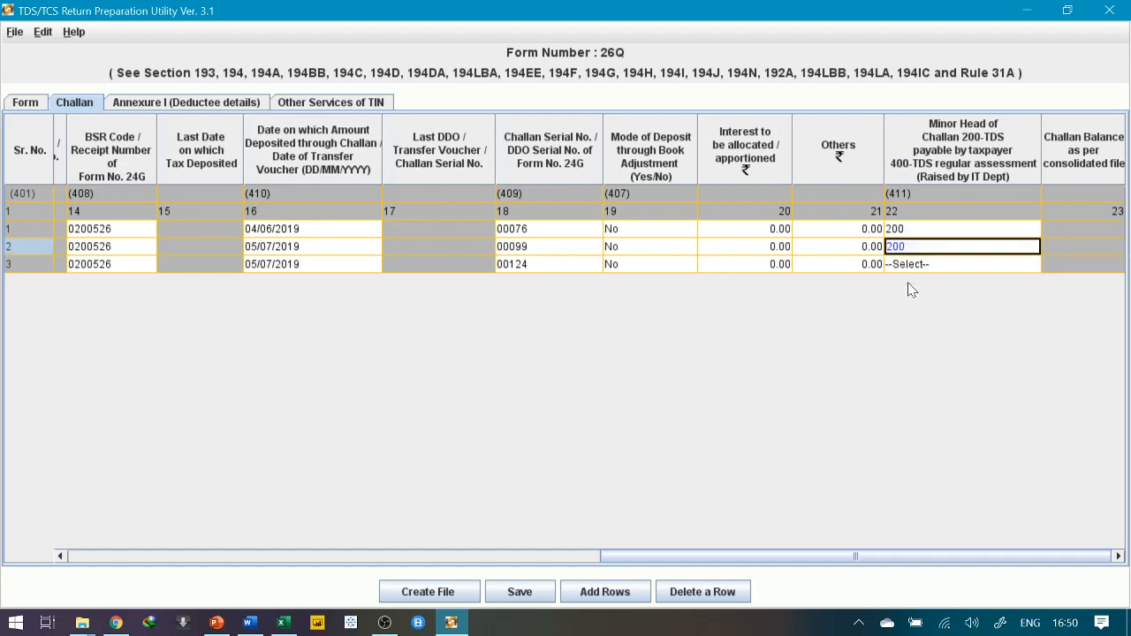
{"action": "left_click", "coordinate": [912, 265]}
{"action": "left_click", "coordinate": [896, 296]}
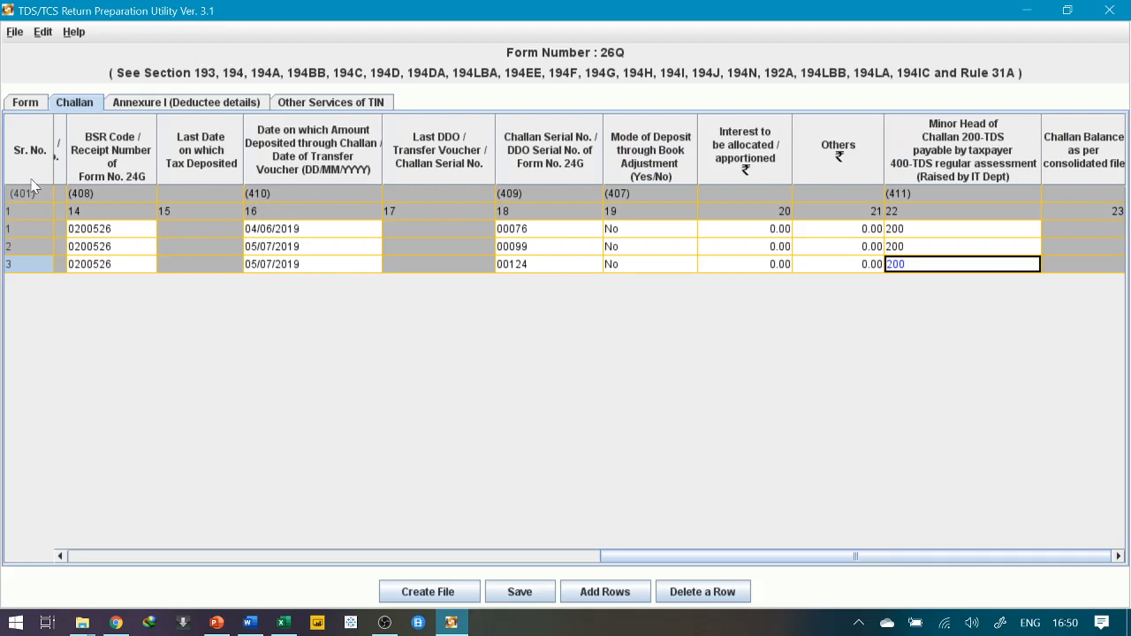
{"action": "left_click", "coordinate": [177, 106]}
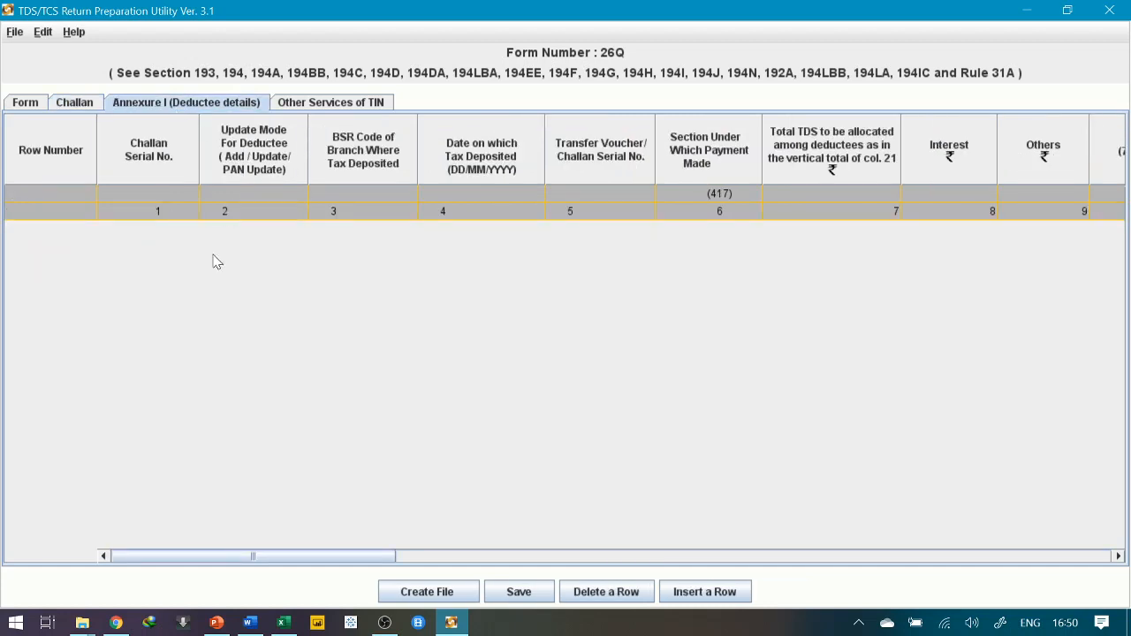
Bring up the Insert Rows dialog for deductee records, then view Word's 26Q document
{"action": "left_click", "coordinate": [705, 602]}
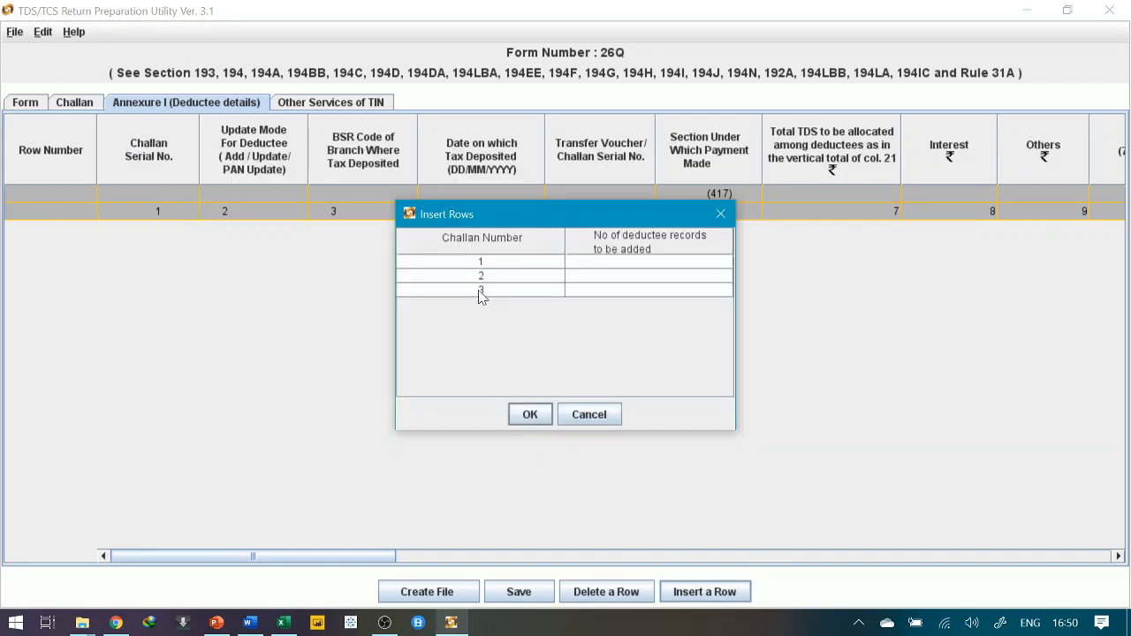
{"action": "left_click", "coordinate": [283, 623]}
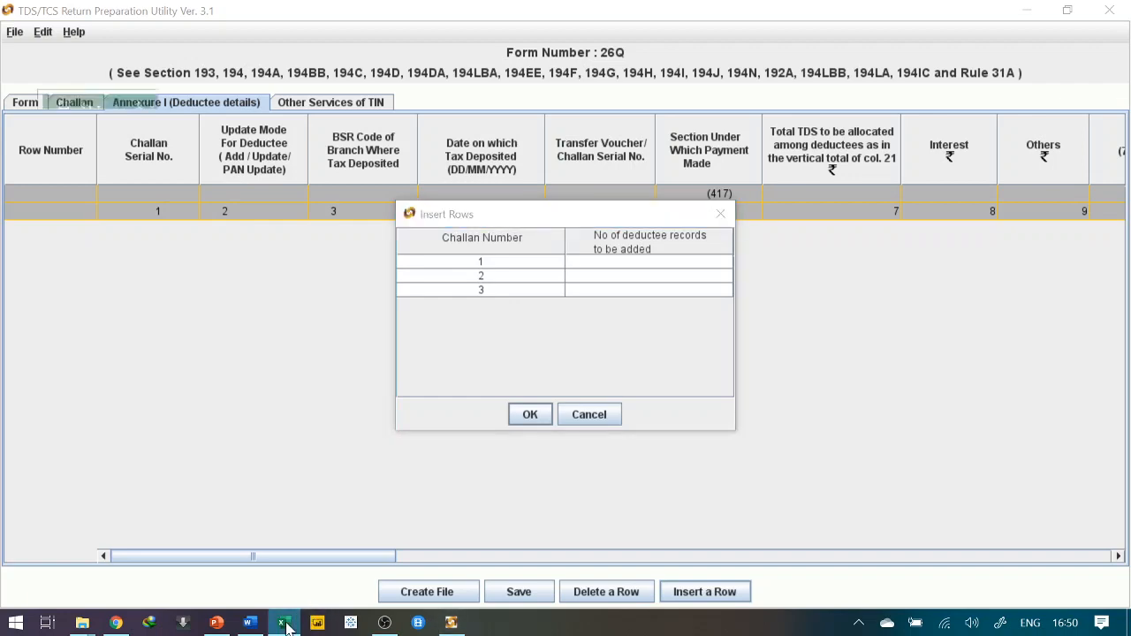
{"action": "left_click", "coordinate": [252, 622]}
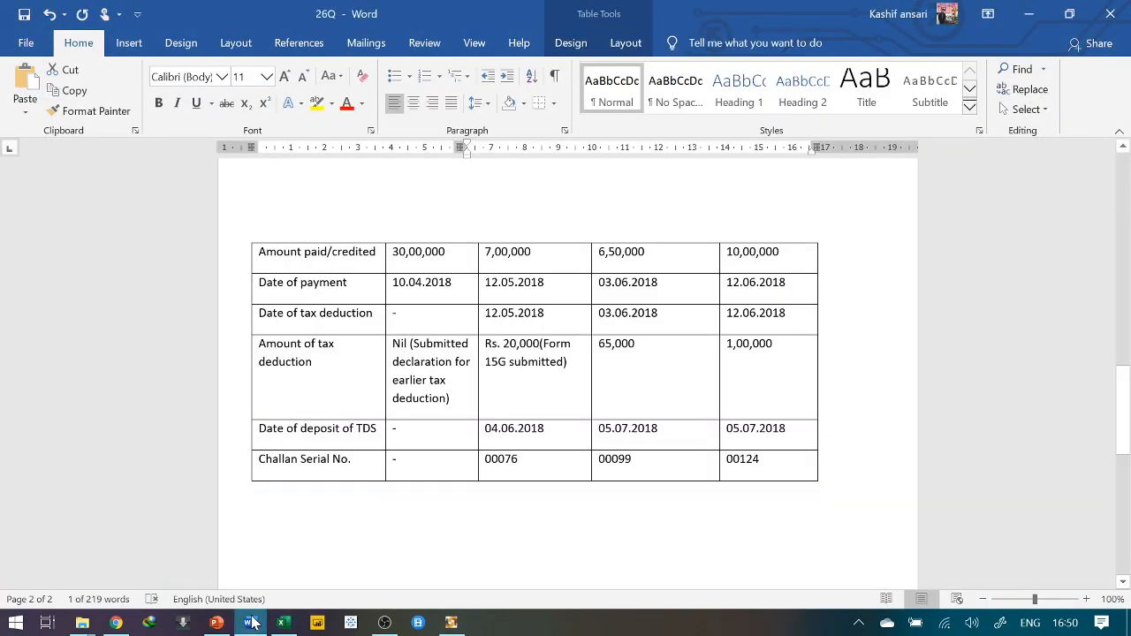
Scroll through 26Q's four deductees, amounts paid and tax deducted, then return to Insert Rows
{"action": "scroll", "coordinate": [1121, 407], "scroll_direction": "up", "scroll_amount": 3}
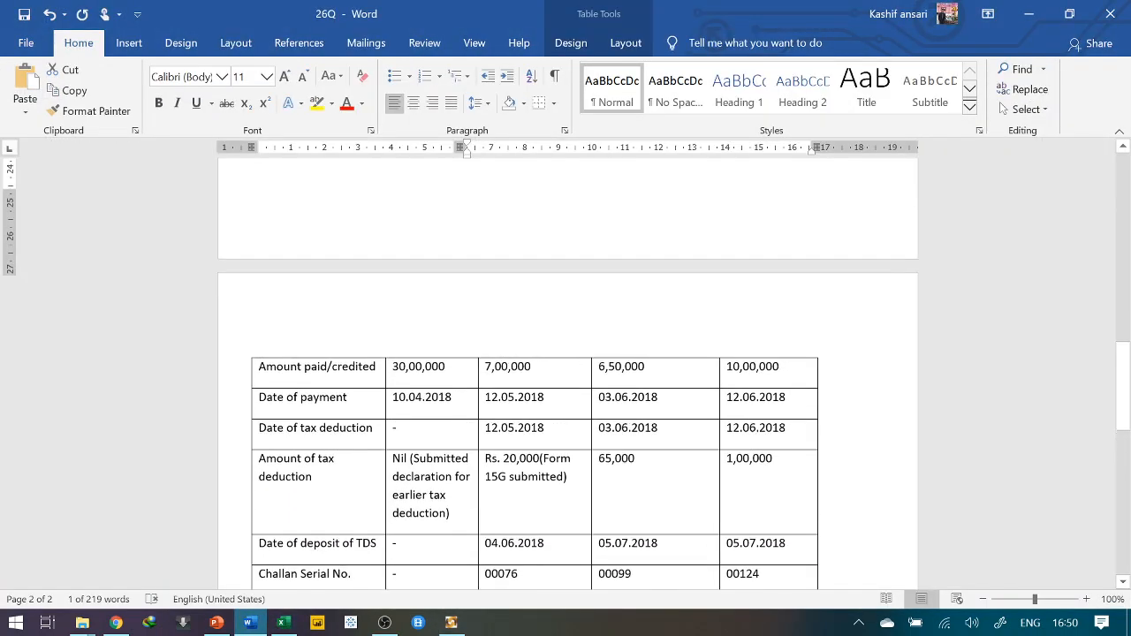
{"action": "scroll", "coordinate": [349, 344], "scroll_direction": "up", "scroll_amount": 15}
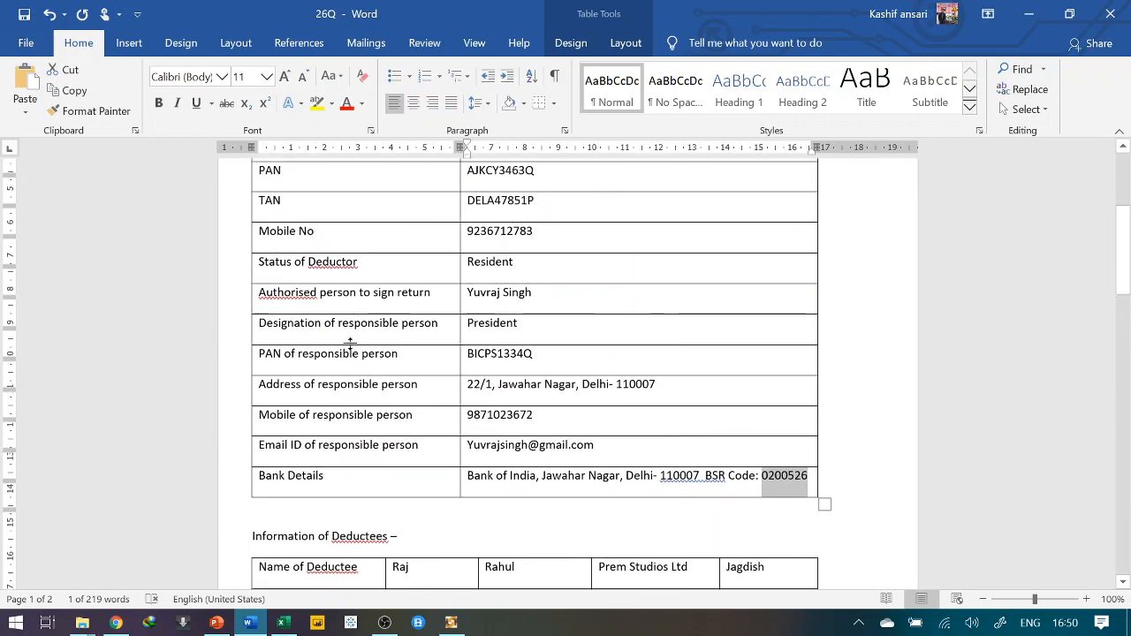
{"action": "scroll", "coordinate": [350, 344], "scroll_direction": "up", "scroll_amount": 4}
{"action": "scroll", "coordinate": [350, 344], "scroll_direction": "down", "scroll_amount": 10}
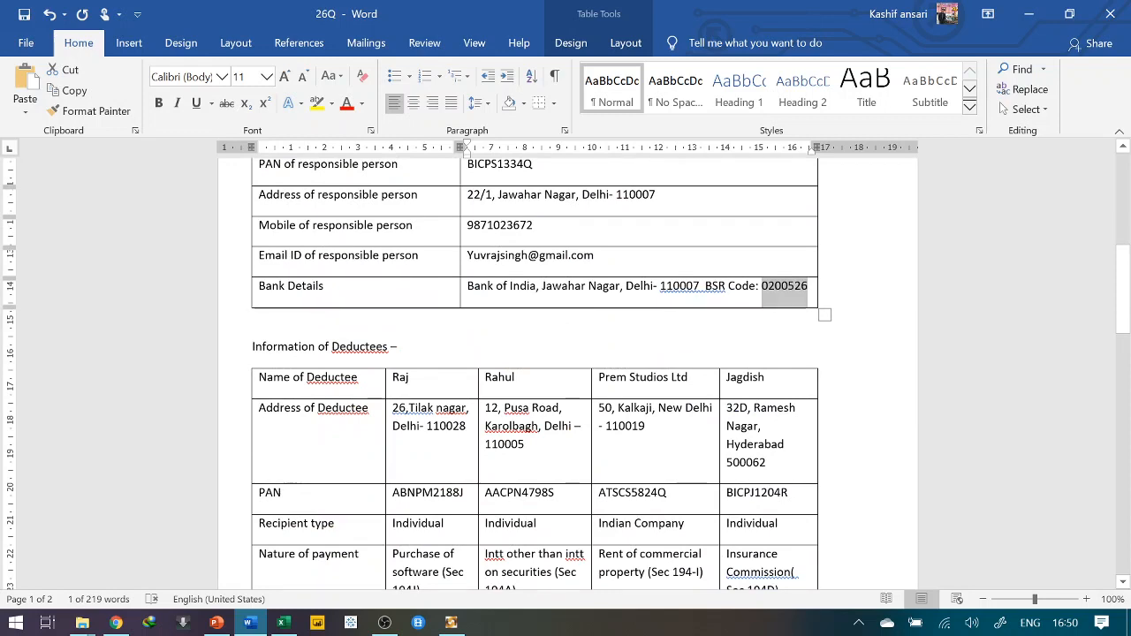
{"action": "scroll", "coordinate": [542, 366], "scroll_direction": "down", "scroll_amount": 2}
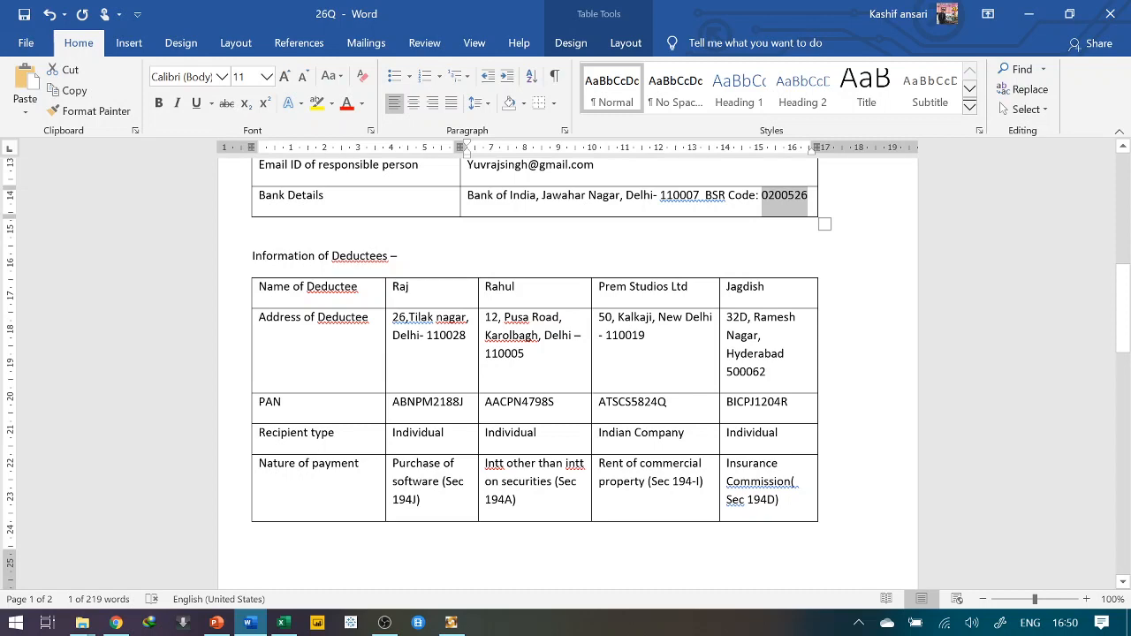
{"action": "scroll", "coordinate": [565, 371], "scroll_direction": "down", "scroll_amount": 10}
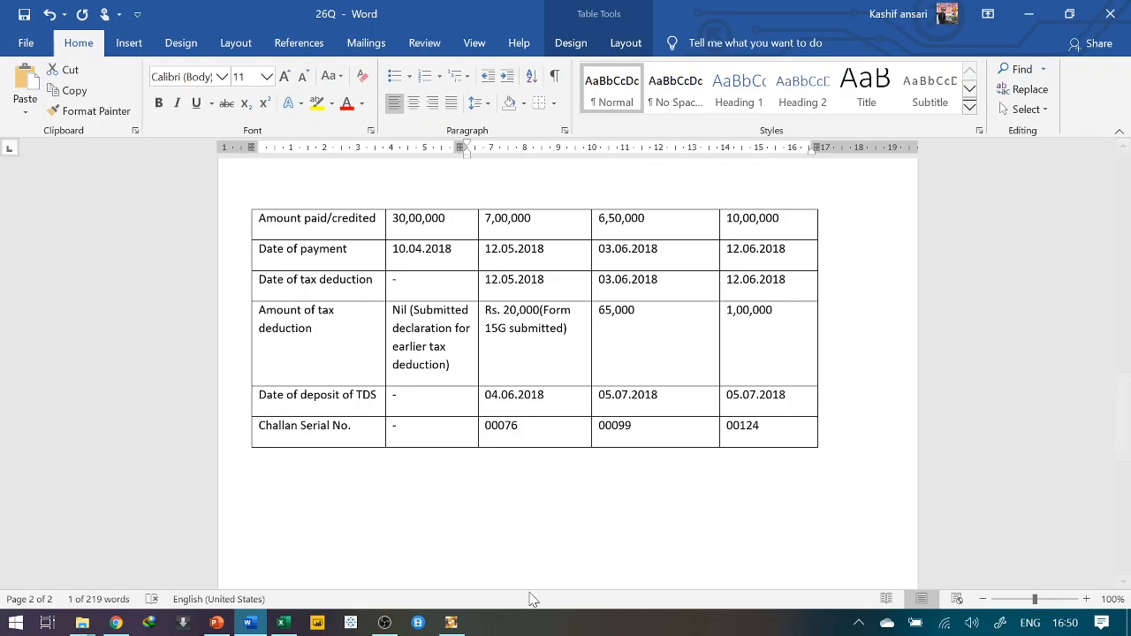
{"action": "key", "text": "alt+Tab"}
{"action": "key", "text": "alt+Tab"}
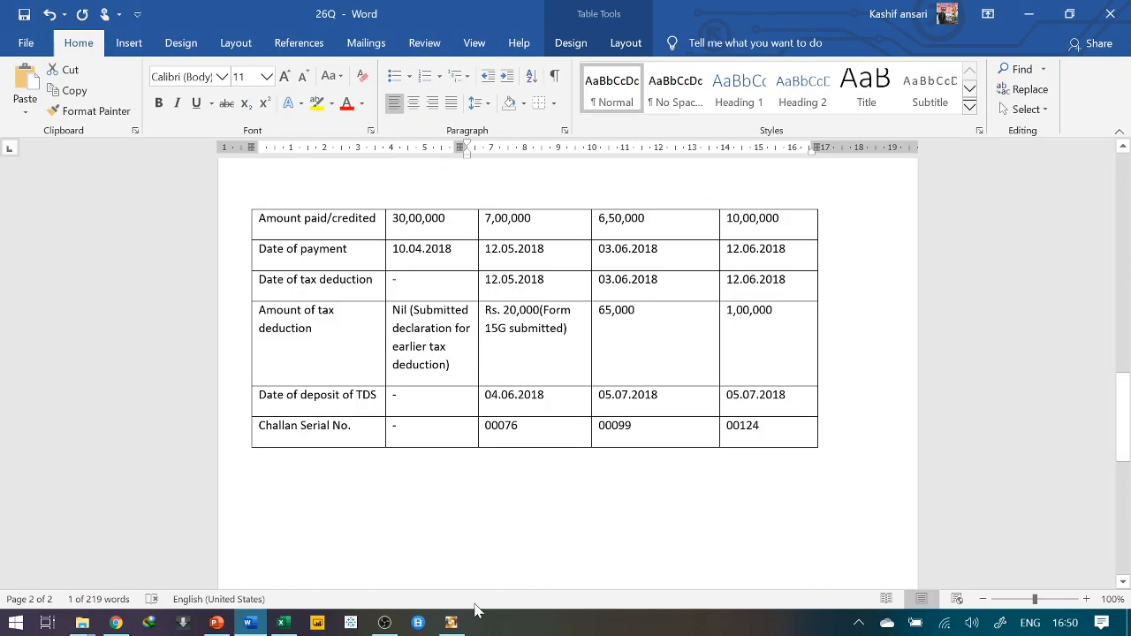
{"action": "left_click", "coordinate": [451, 621]}
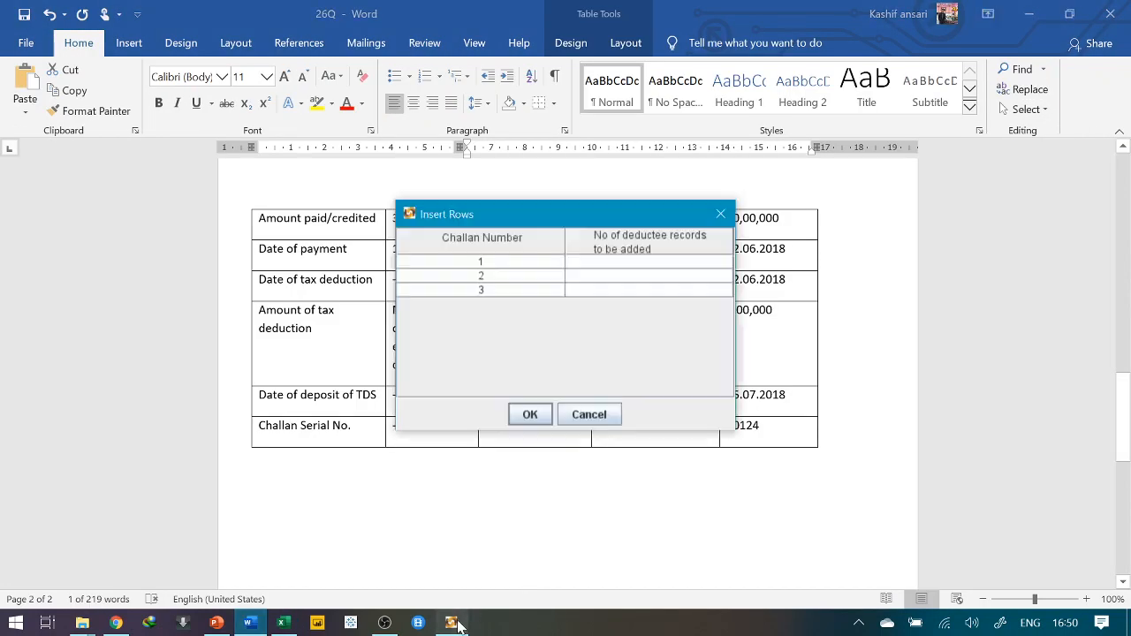
Enter 2, 1 and 1 deductee records for challans 1, 2 and 3 and confirm
{"action": "left_click", "coordinate": [598, 262]}
{"action": "type", "text": "2"}
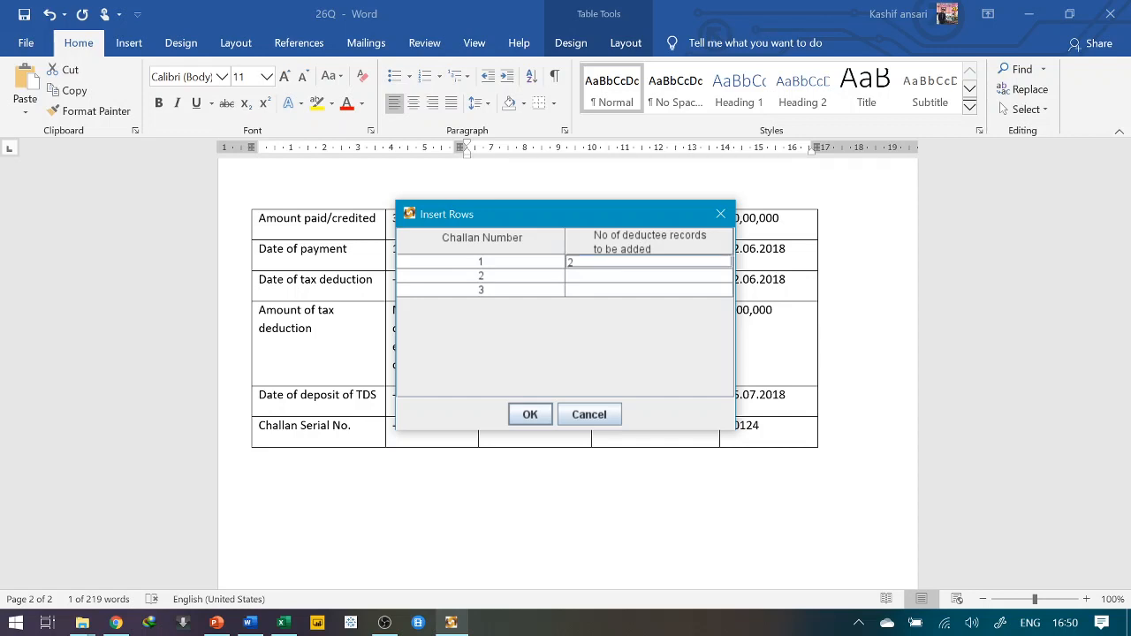
{"action": "left_click", "coordinate": [590, 277]}
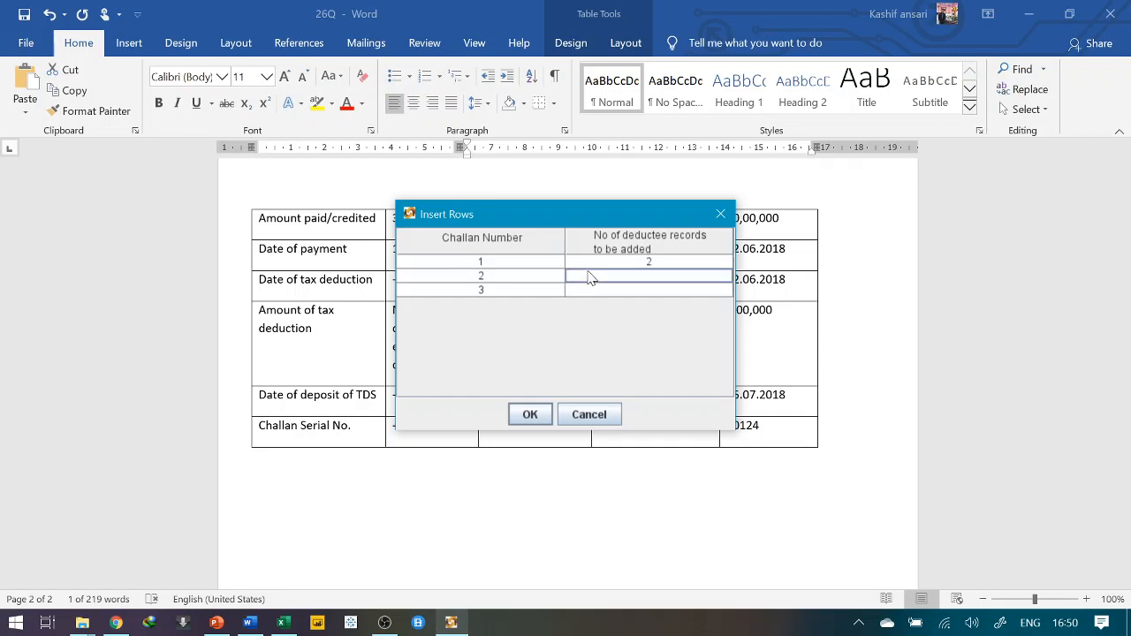
{"action": "type", "text": "1"}
{"action": "left_click", "coordinate": [582, 289]}
{"action": "type", "text": "1"}
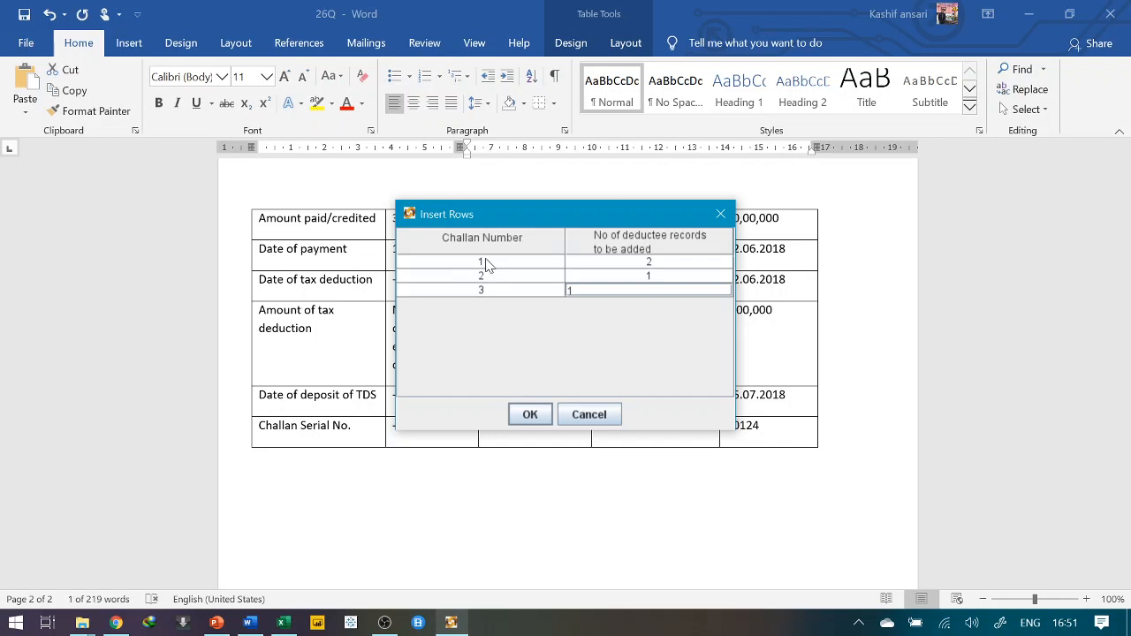
{"action": "left_click", "coordinate": [531, 415]}
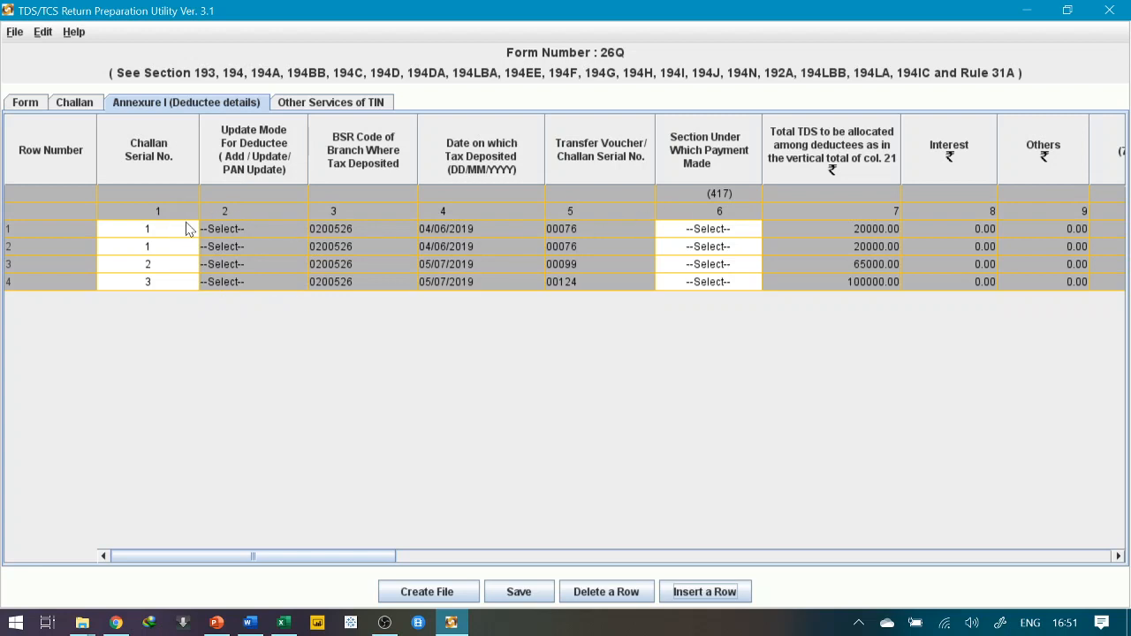
Compare row 1's section choices with the first deductee's payment details in Word
{"action": "left_click", "coordinate": [249, 623]}
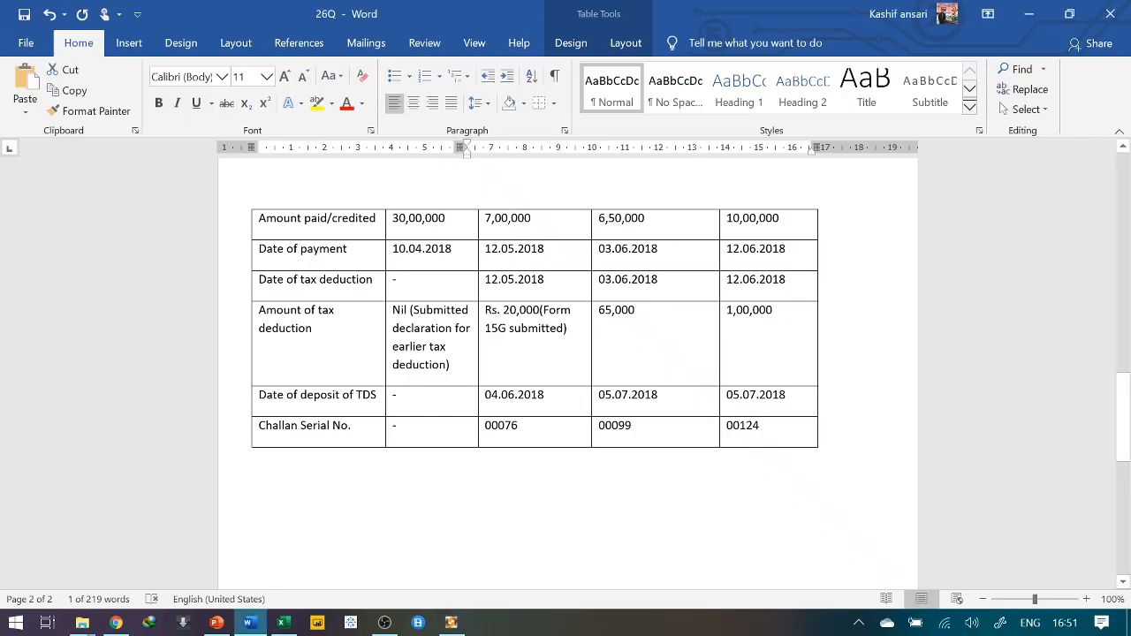
{"action": "scroll", "coordinate": [318, 265], "scroll_direction": "up", "scroll_amount": 10}
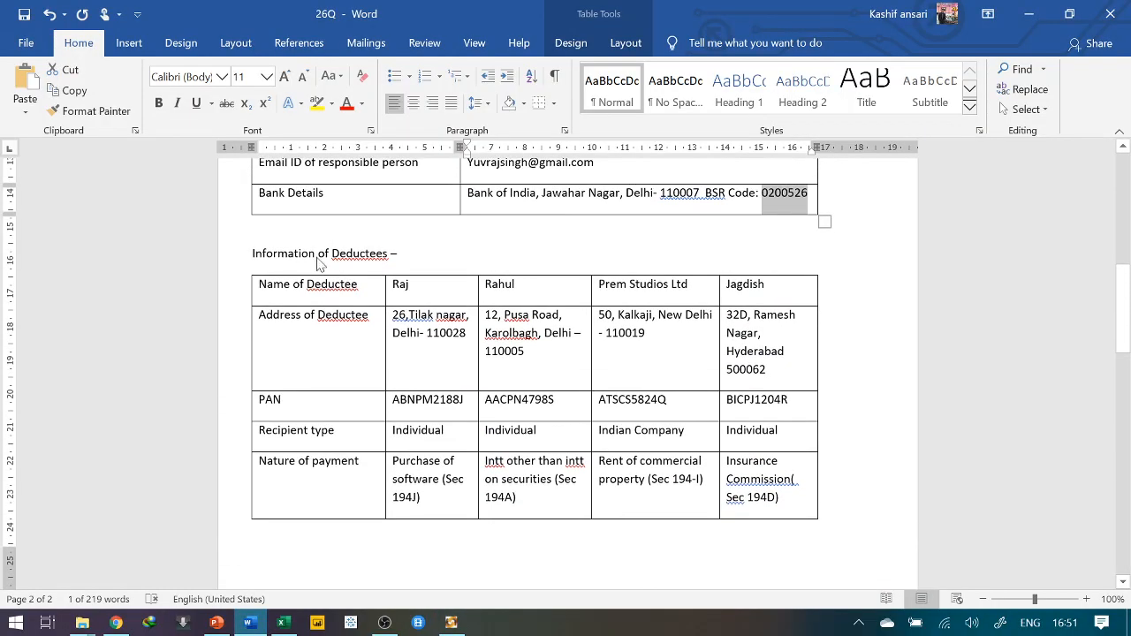
{"action": "key", "text": "alt+Tab"}
{"action": "left_click", "coordinate": [667, 231]}
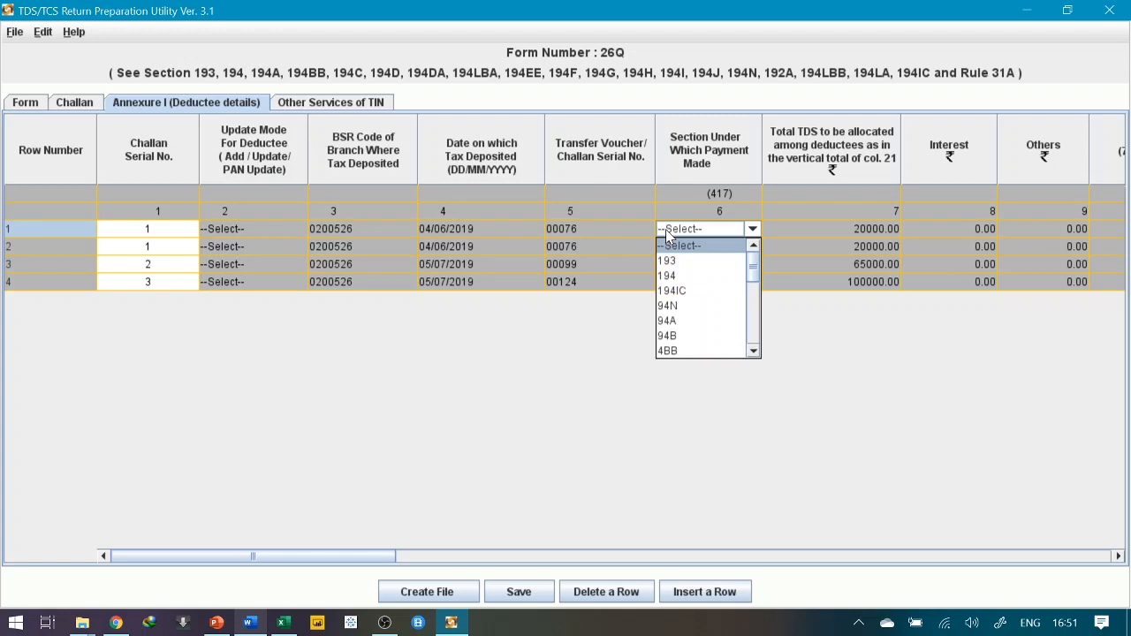
{"action": "left_click", "coordinate": [565, 361]}
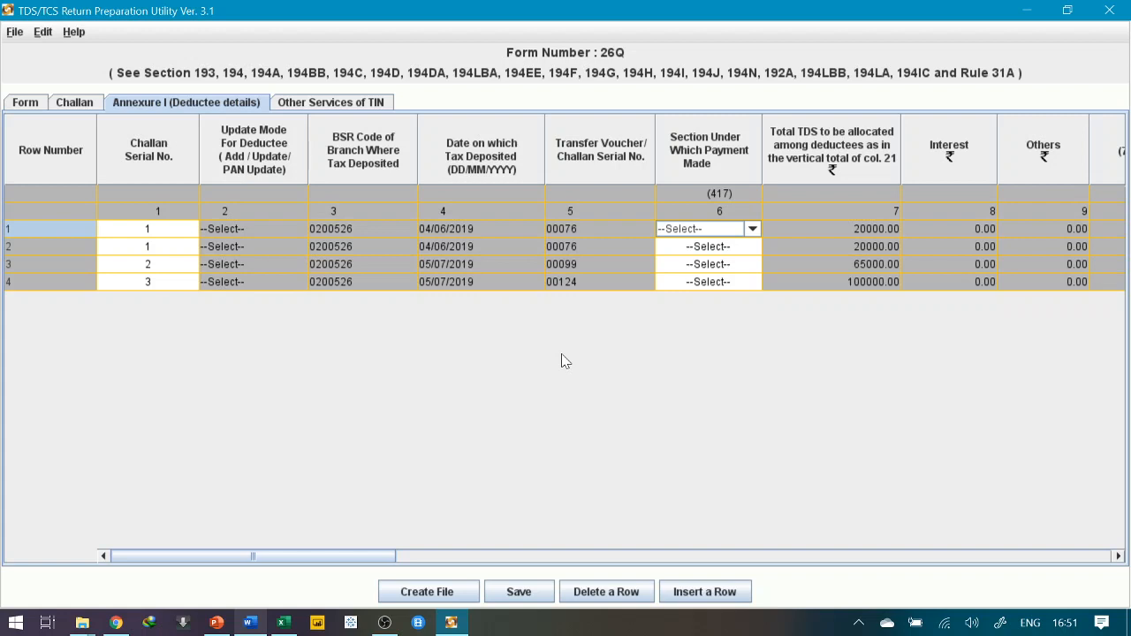
{"action": "left_click", "coordinate": [706, 232]}
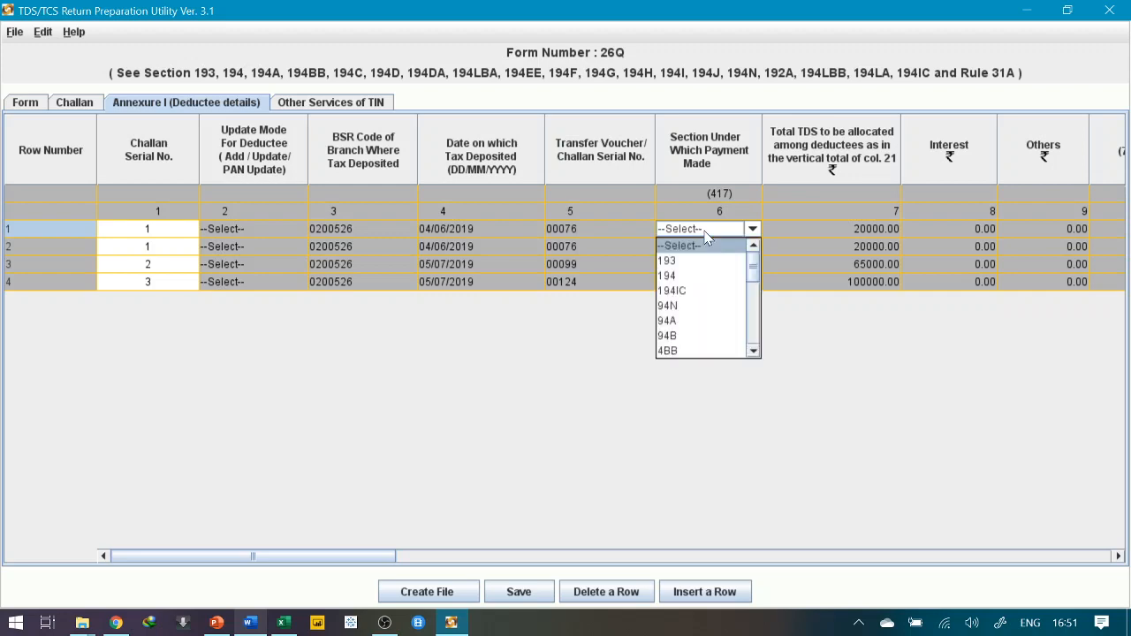
{"action": "key", "text": "alt+Tab"}
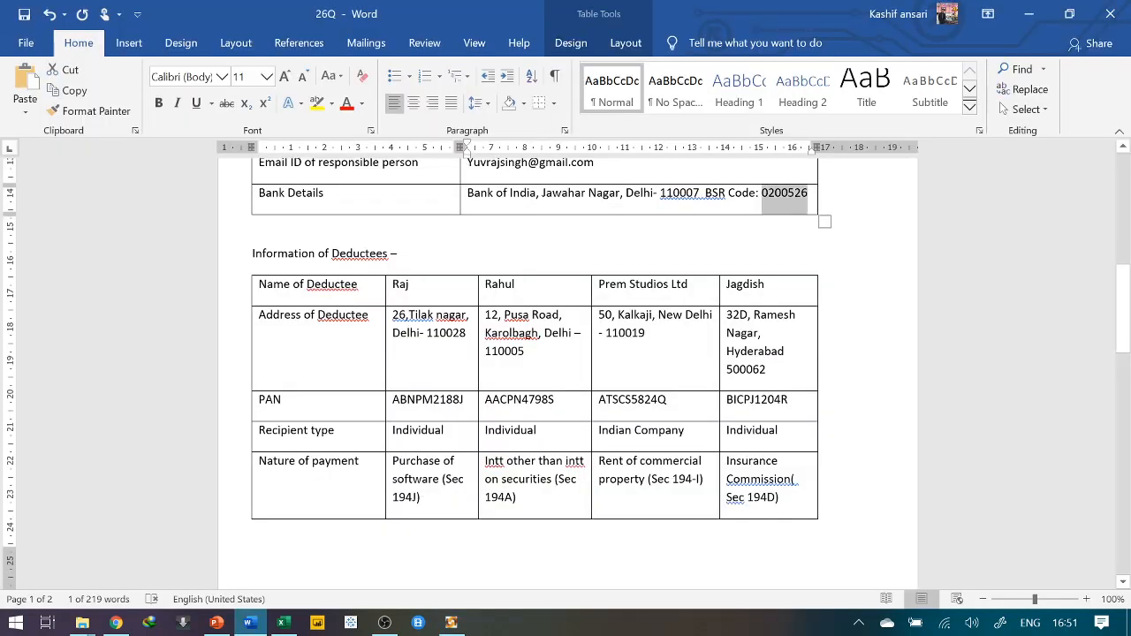
{"action": "scroll", "coordinate": [566, 371], "scroll_direction": "down", "scroll_amount": 1}
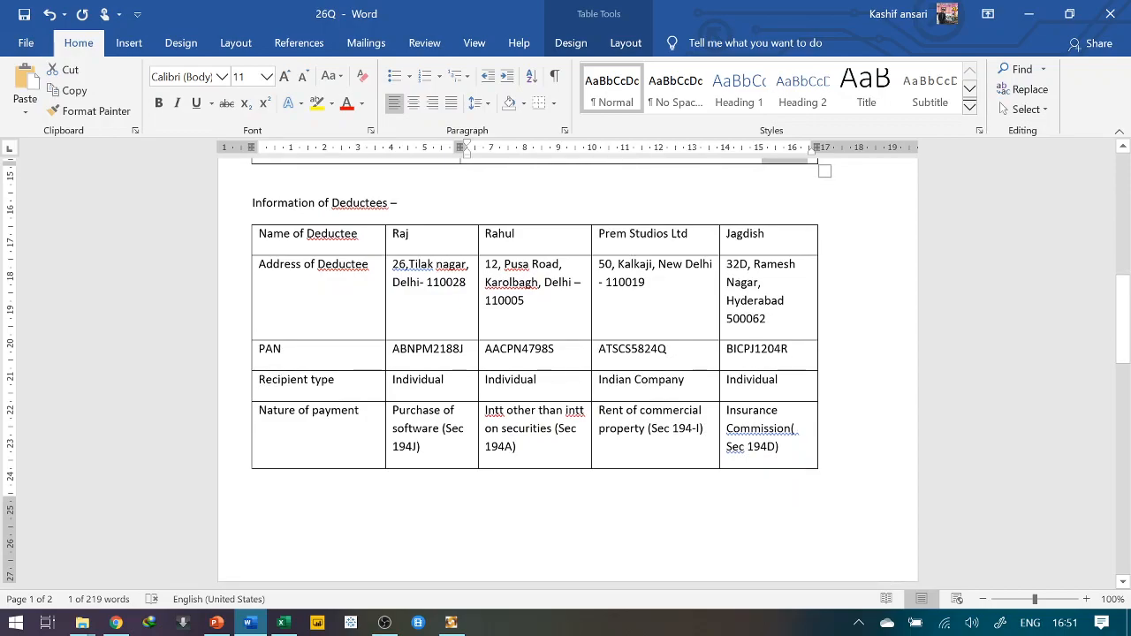
{"action": "key", "text": "alt+Tab"}
Choose section 94J, fees for professional or technical services, for deductee row 1
{"action": "left_click", "coordinate": [752, 230]}
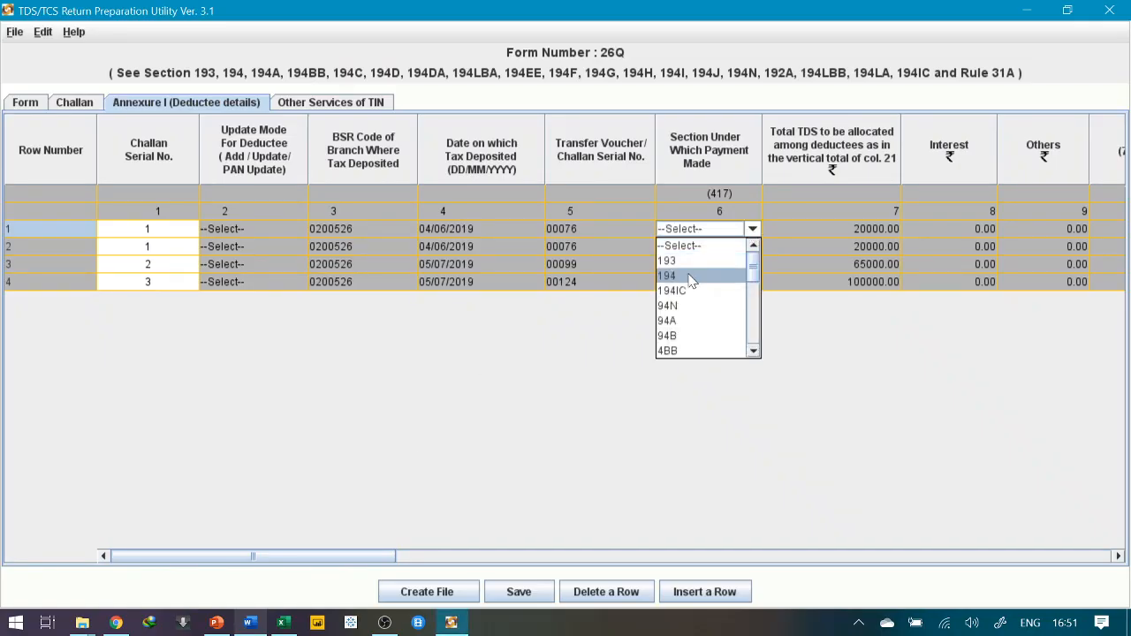
{"action": "key", "text": "Down"}
{"action": "key", "text": "Down"}
{"action": "key", "text": "Down"}
{"action": "key", "text": "Down"}
{"action": "key", "text": "Down"}
{"action": "key", "text": "Down"}
{"action": "key", "text": "Down"}
{"action": "key", "text": "Down"}
{"action": "key", "text": "Down"}
{"action": "key", "text": "Down"}
{"action": "key", "text": "Down"}
{"action": "key", "text": "Down"}
{"action": "key", "text": "Down"}
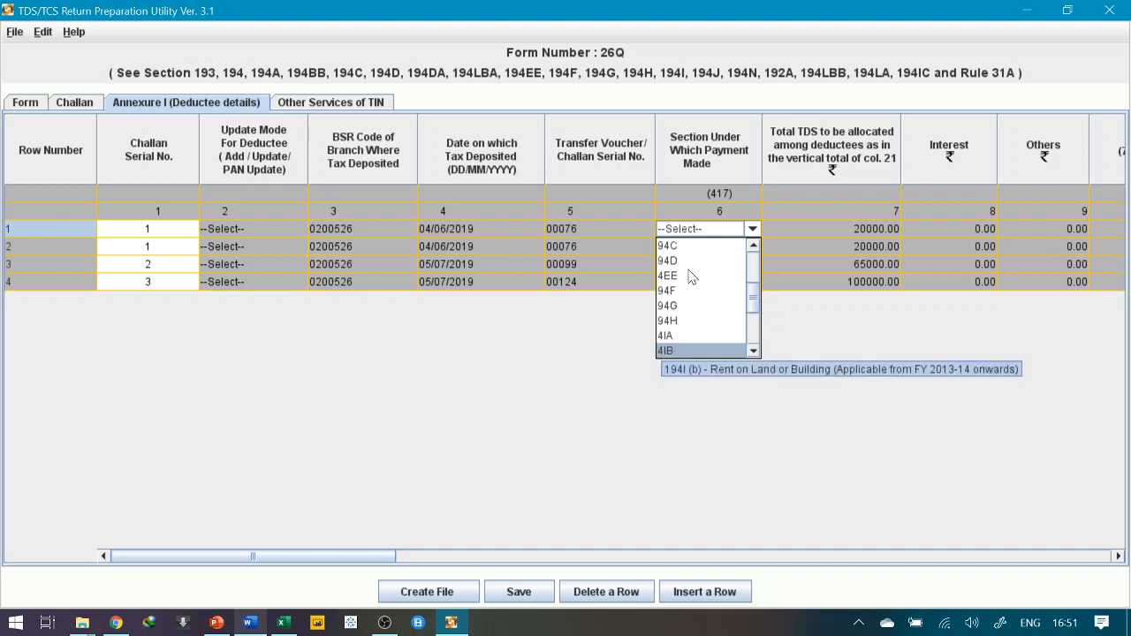
{"action": "key", "text": "Down"}
{"action": "key", "text": "Down"}
{"action": "key", "text": "Up"}
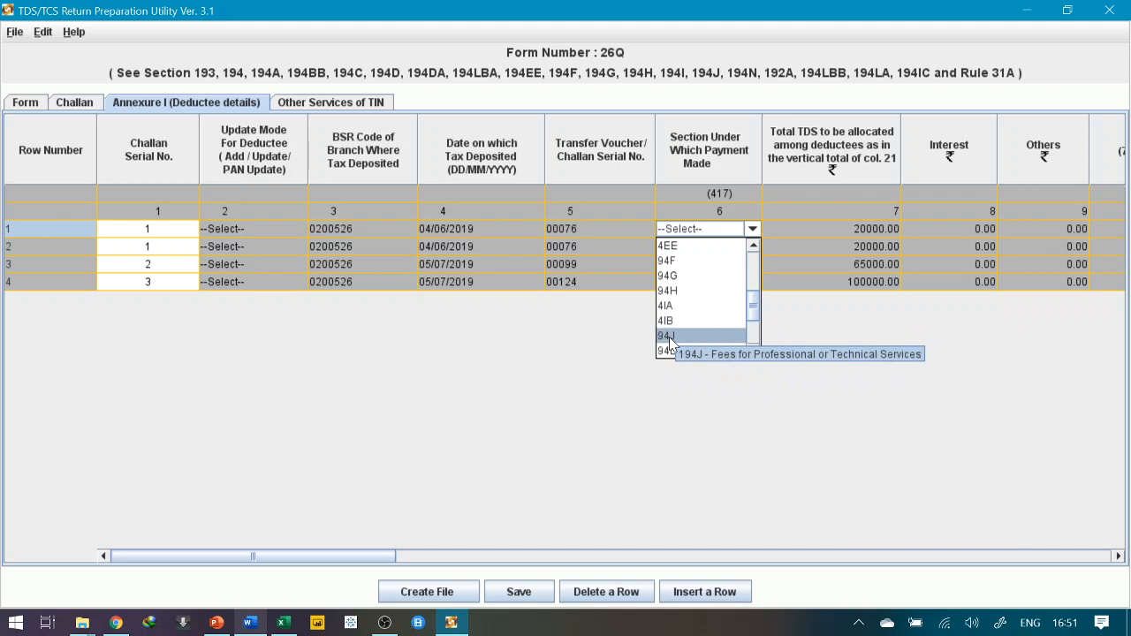
{"action": "left_click", "coordinate": [669, 340]}
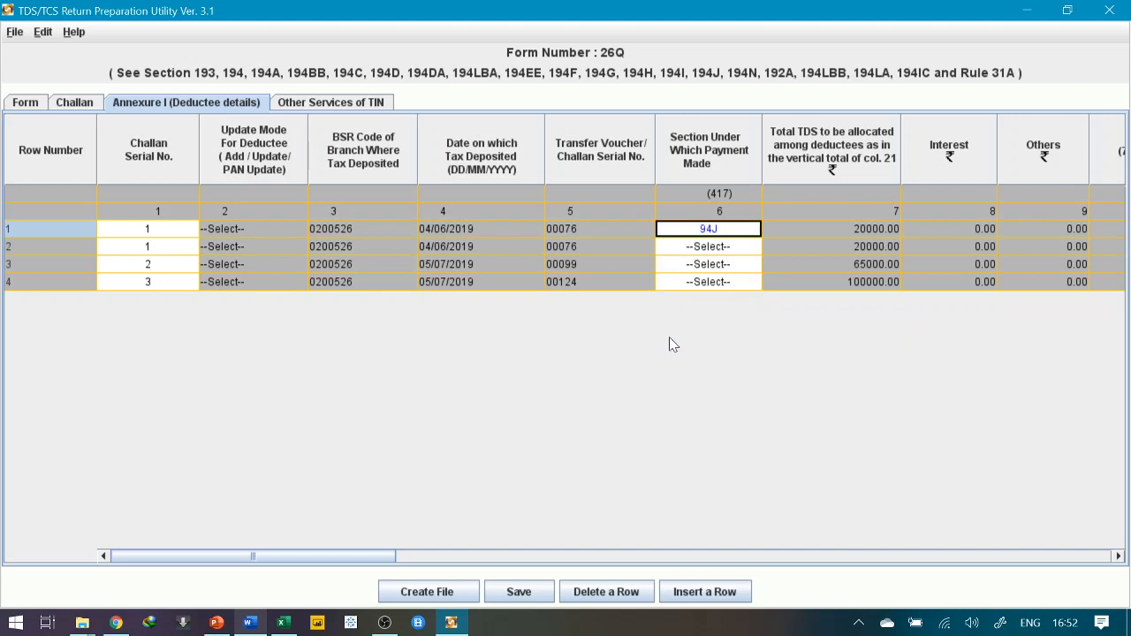
{"action": "key", "text": "alt+Tab"}
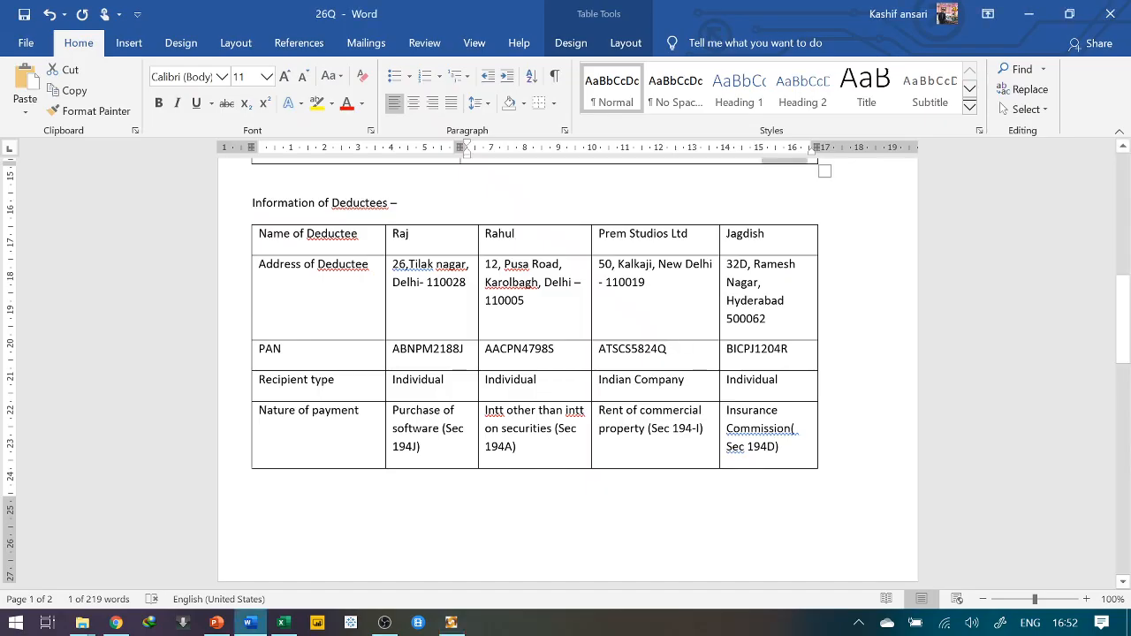
{"action": "key", "text": "alt+Tab"}
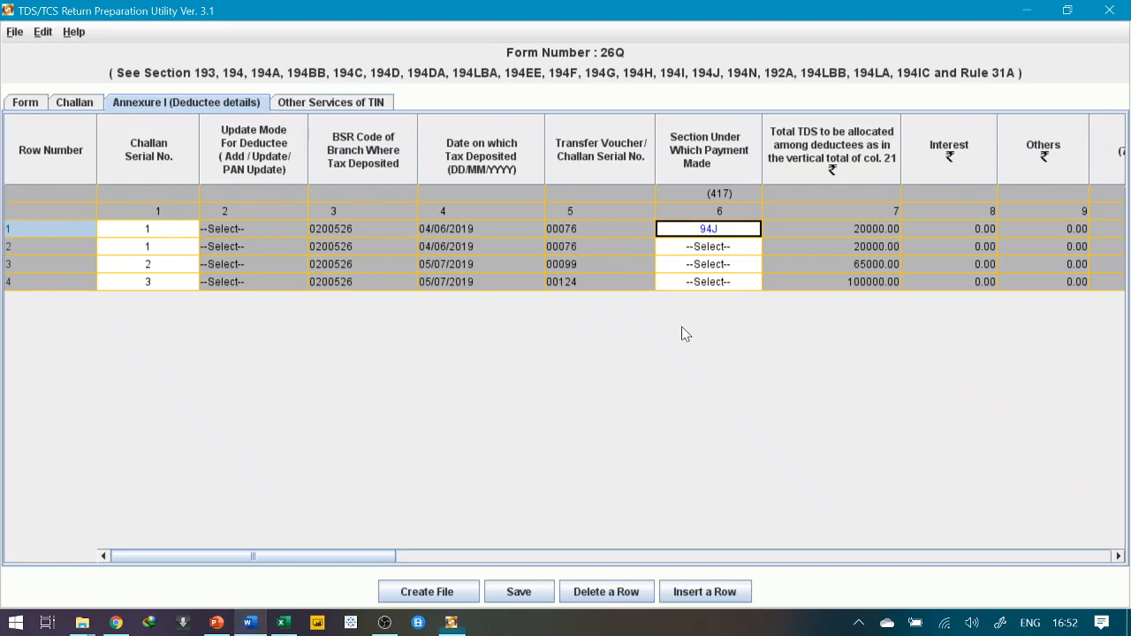
Set deductee row 2's section to 94A and row 3's to 4IB
{"action": "left_click", "coordinate": [711, 247]}
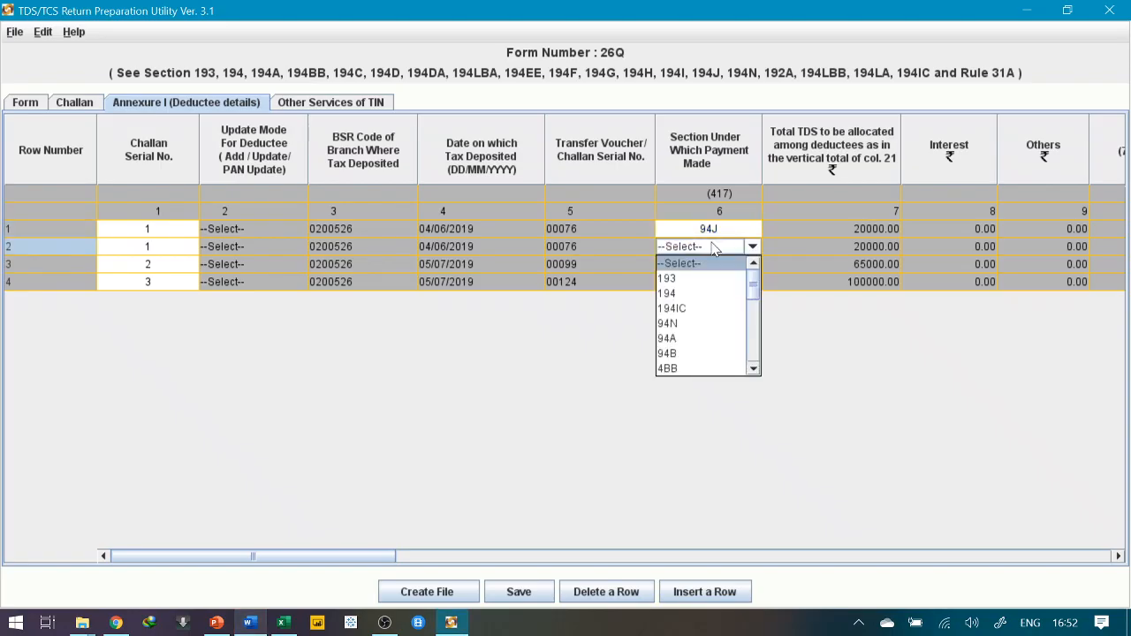
{"action": "left_click", "coordinate": [673, 338]}
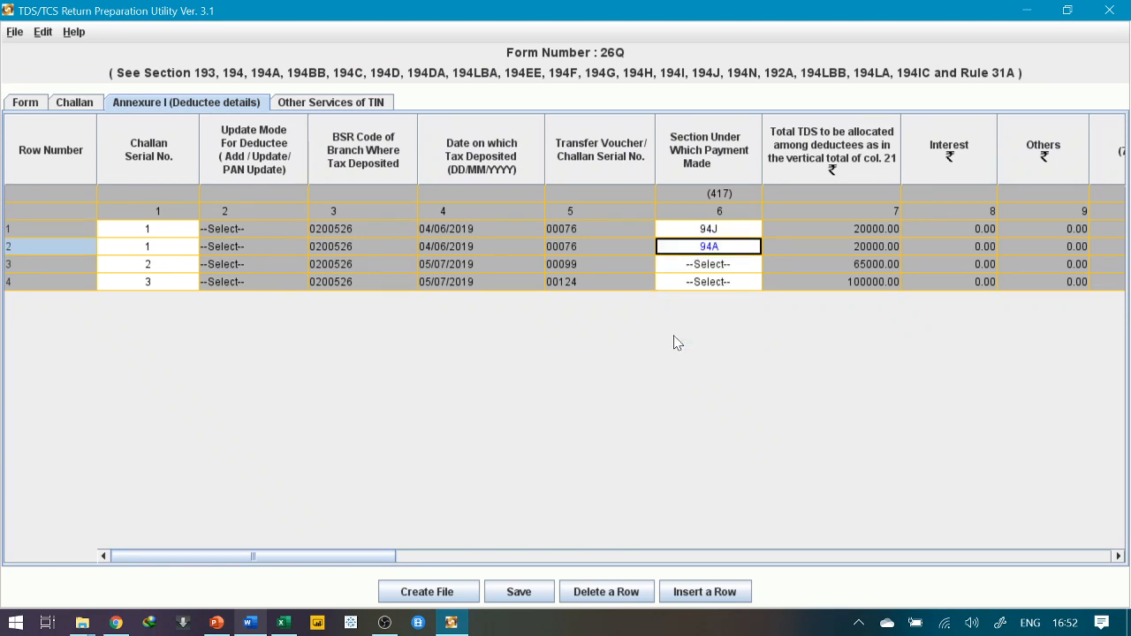
{"action": "left_click", "coordinate": [707, 264]}
{"action": "scroll", "coordinate": [756, 391], "scroll_direction": "down", "scroll_amount": 3}
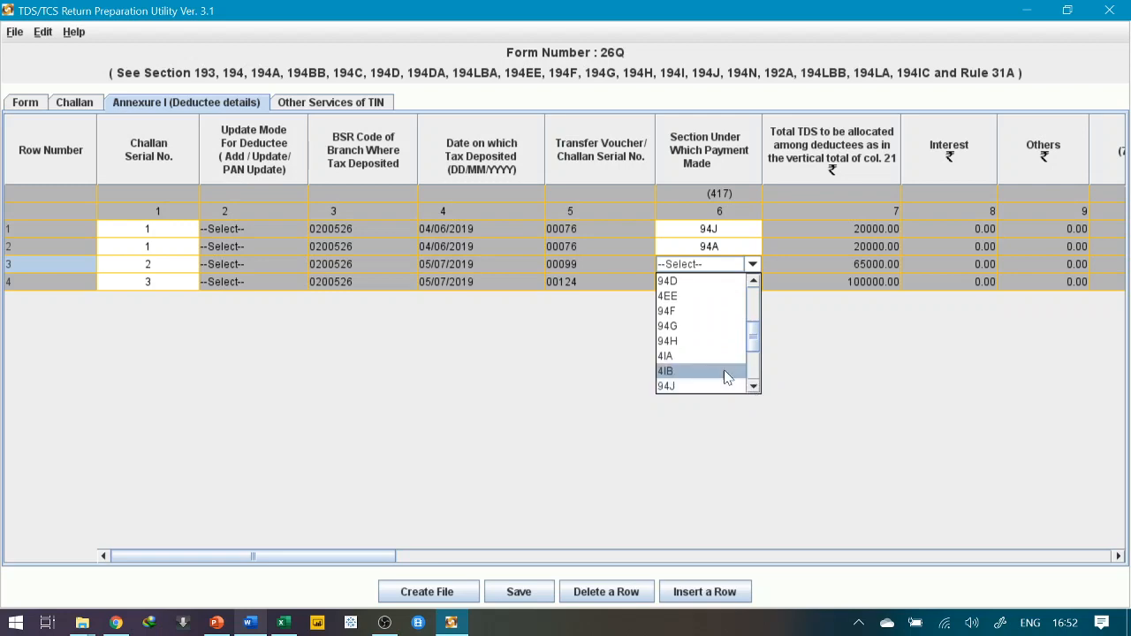
{"action": "key", "text": "alt+Tab"}
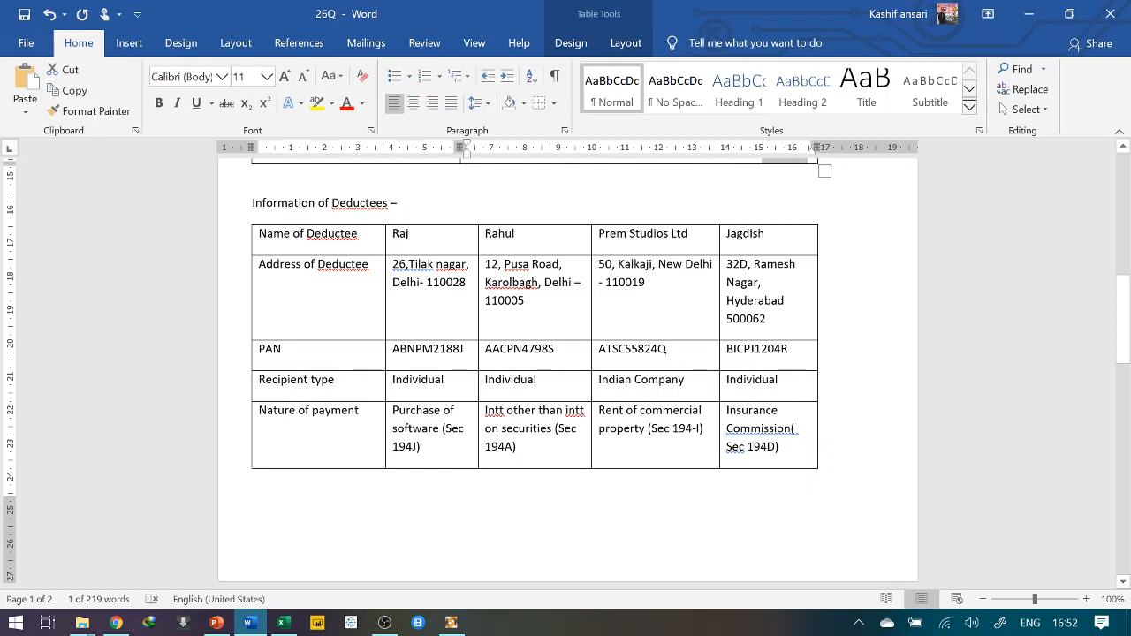
{"action": "key", "text": "alt+Tab"}
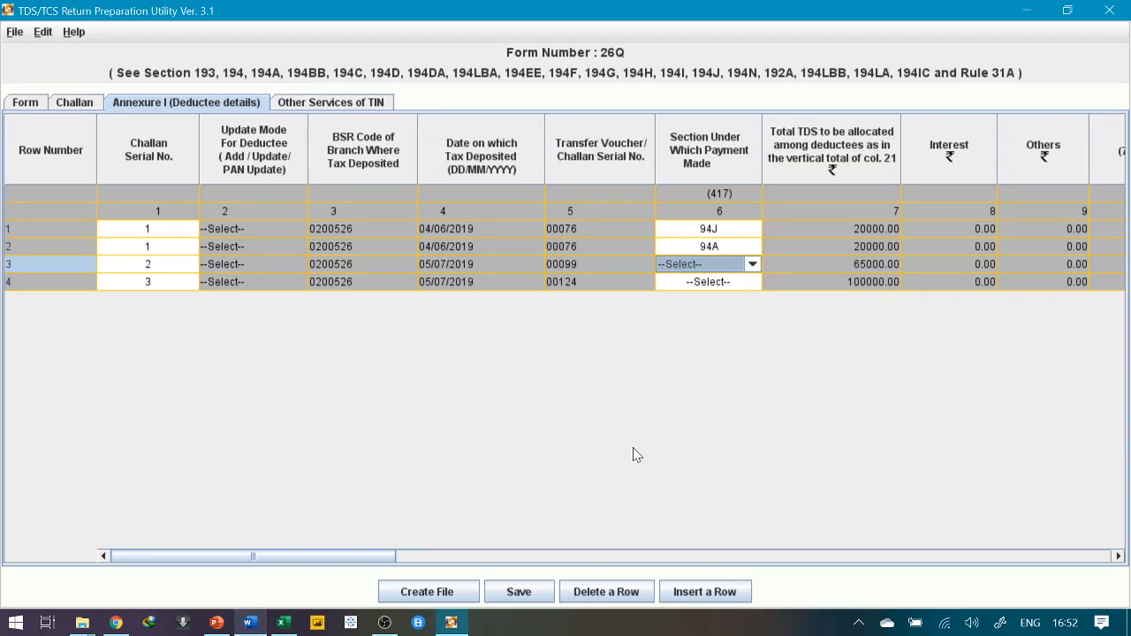
{"action": "left_click", "coordinate": [752, 265]}
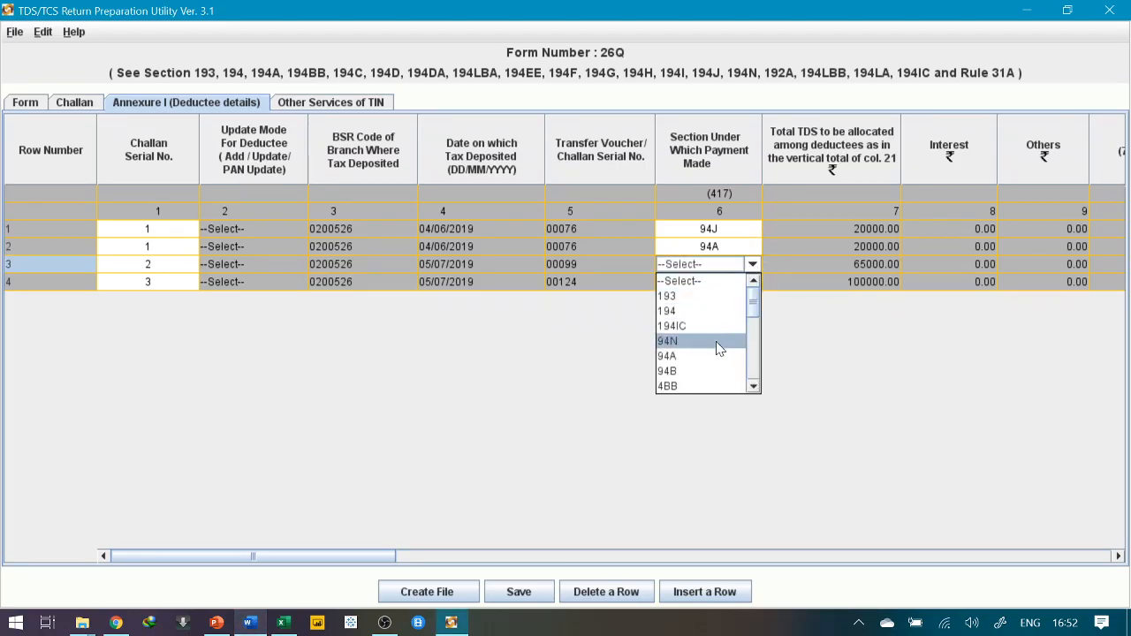
{"action": "scroll", "coordinate": [717, 348], "scroll_direction": "down", "scroll_amount": 1}
{"action": "left_click", "coordinate": [753, 386]}
{"action": "left_click", "coordinate": [753, 386]}
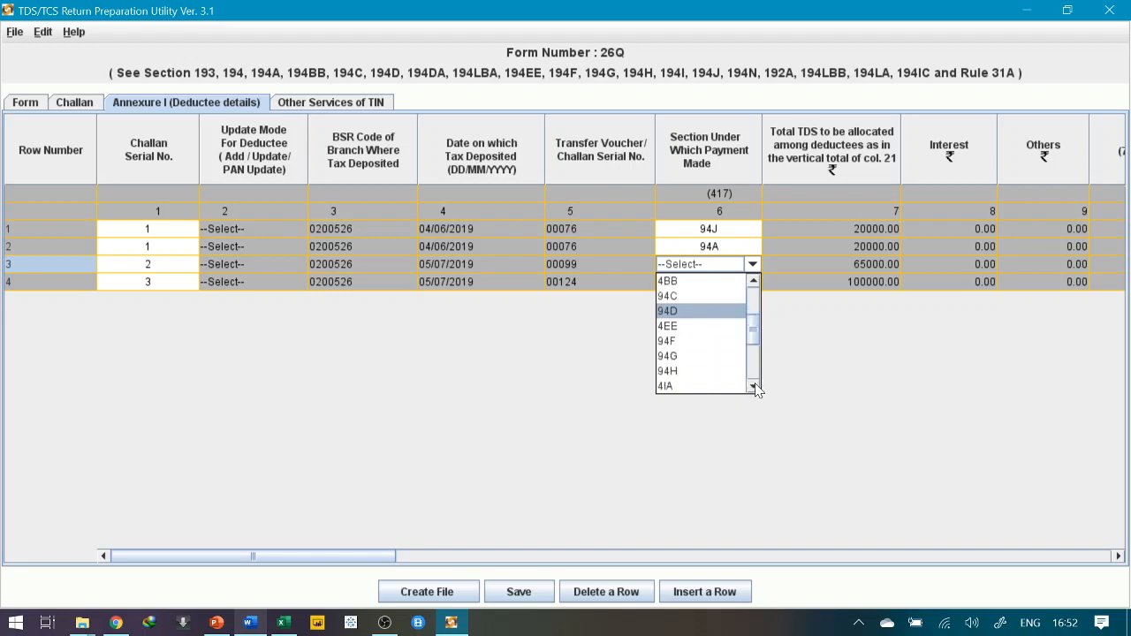
{"action": "left_click", "coordinate": [754, 387]}
{"action": "left_click", "coordinate": [754, 387]}
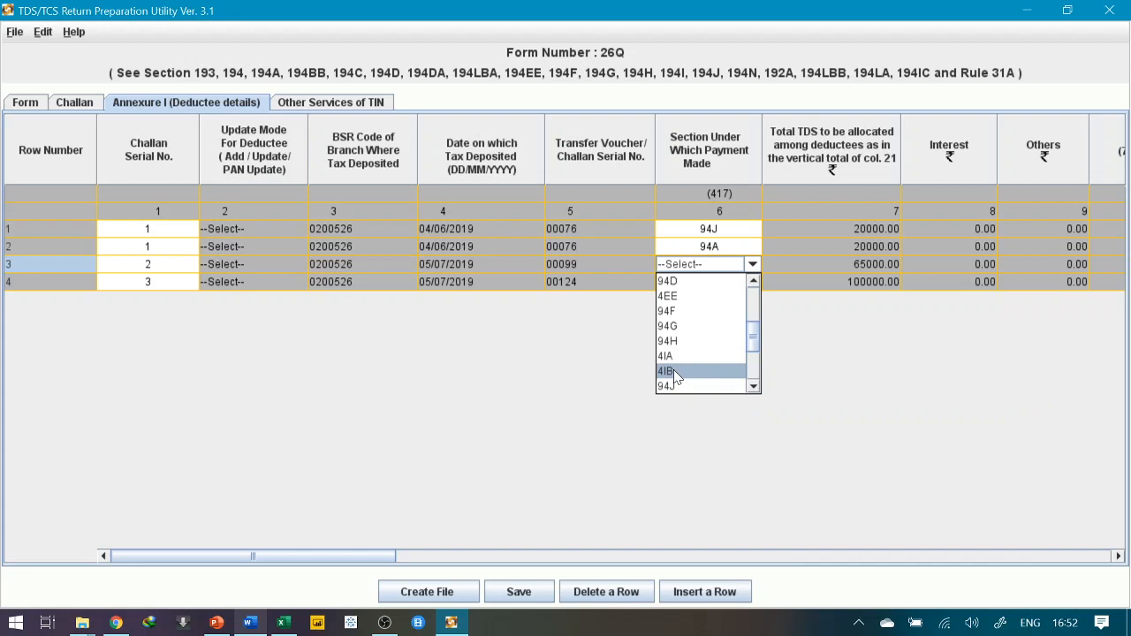
{"action": "left_click", "coordinate": [673, 371]}
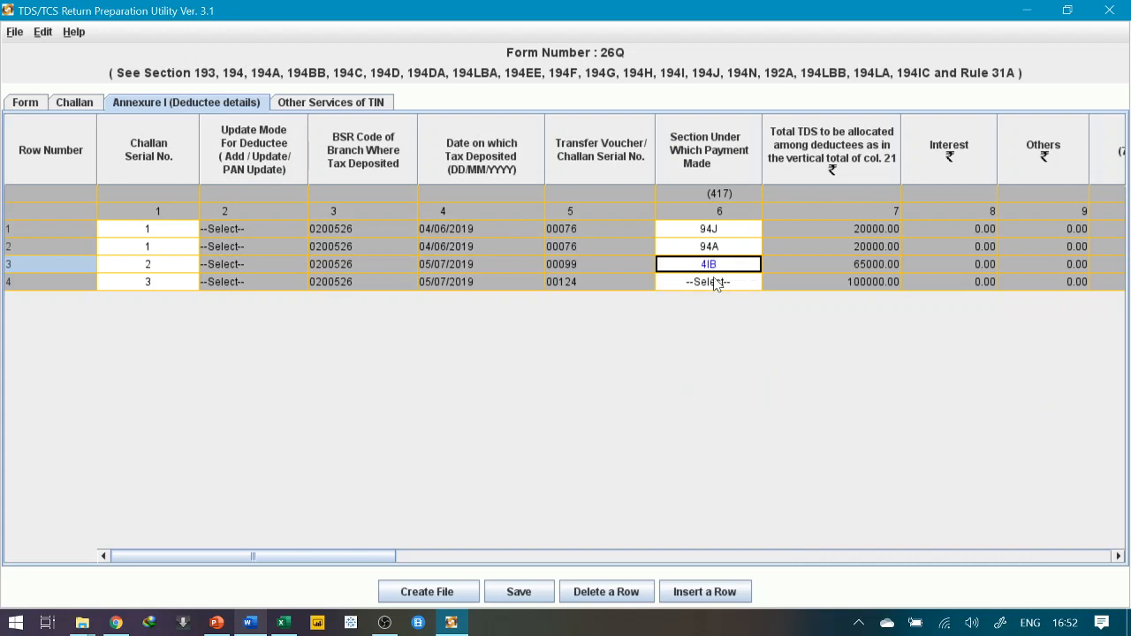
Set deductee row 4's payment section to 94D
{"action": "key", "text": "alt+Tab"}
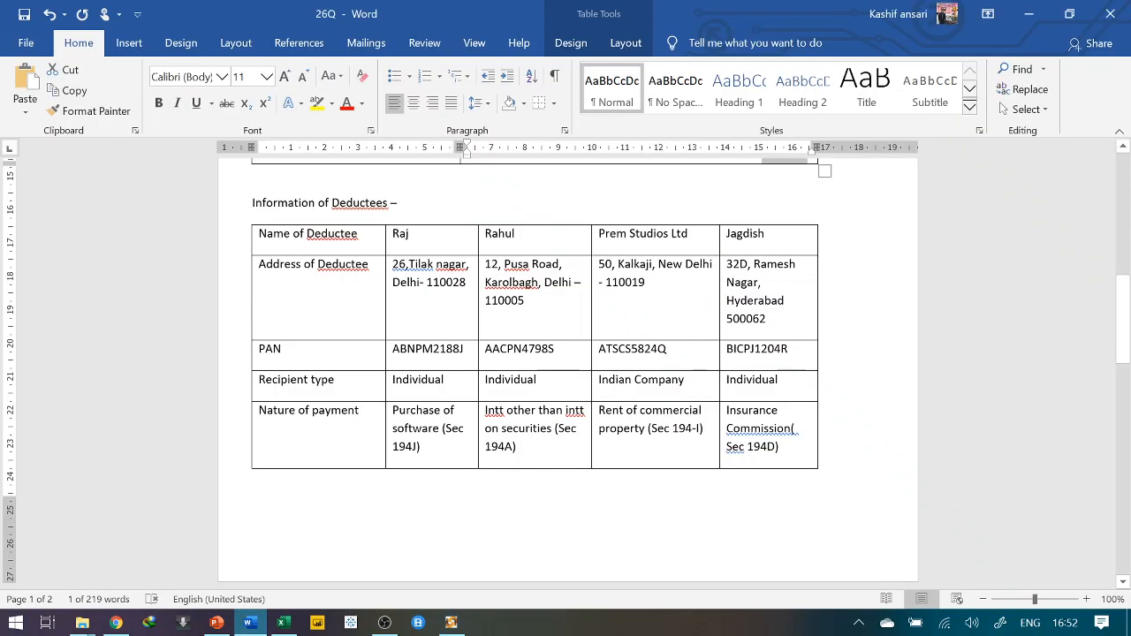
{"action": "key", "text": "alt+Tab"}
{"action": "left_click", "coordinate": [717, 281]}
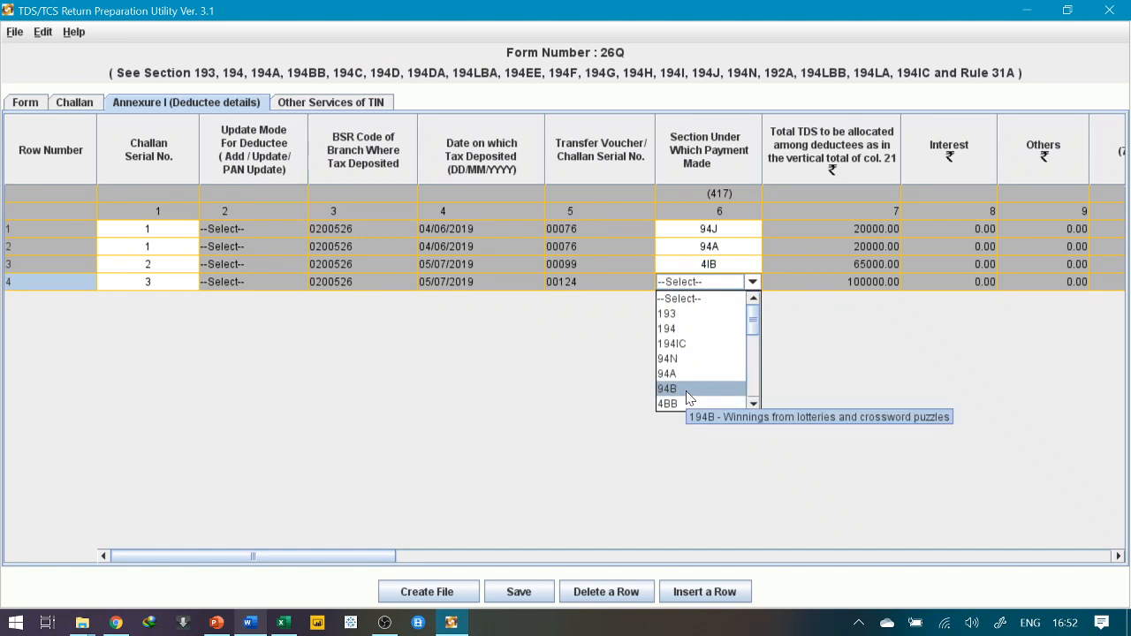
{"action": "scroll", "coordinate": [691, 393], "scroll_direction": "down", "scroll_amount": 3}
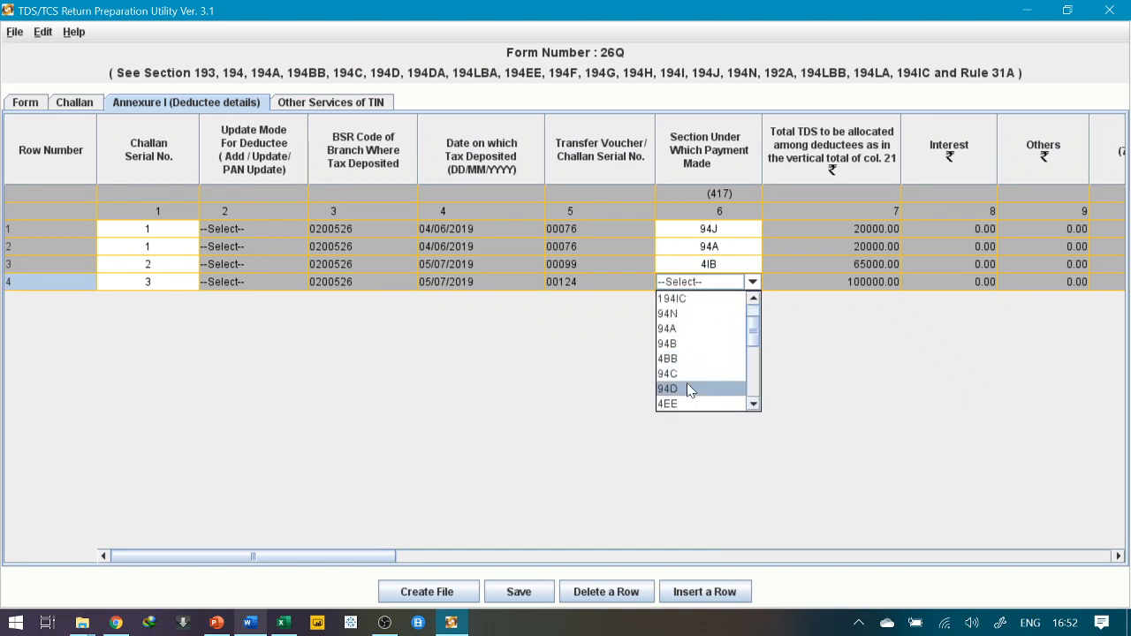
{"action": "left_click", "coordinate": [688, 390]}
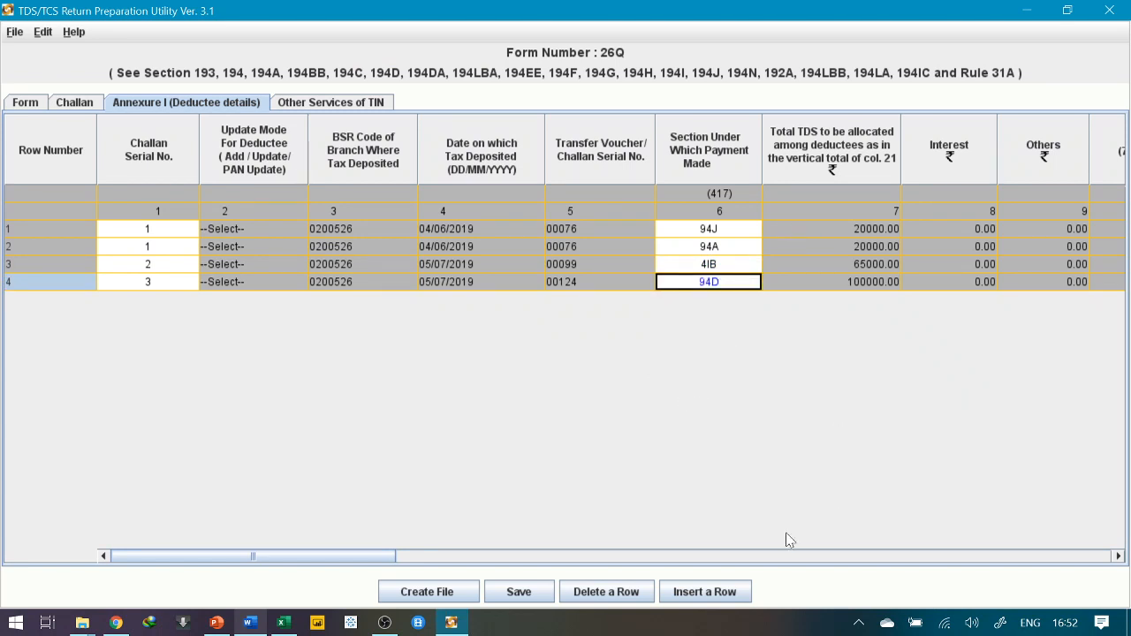
{"action": "left_click", "coordinate": [1117, 557]}
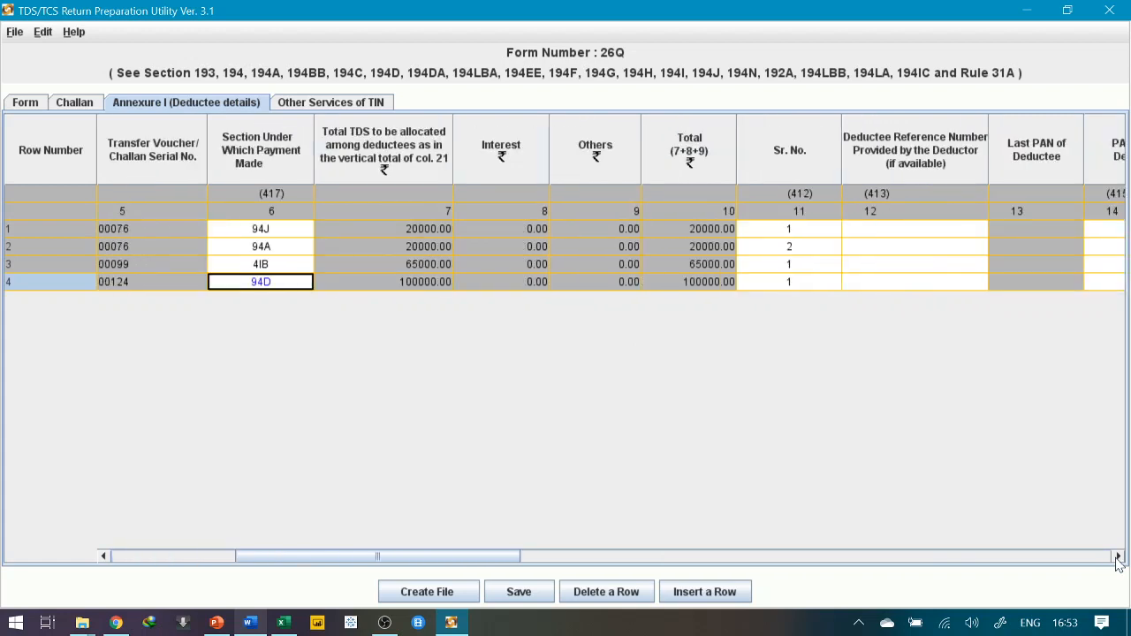
Copy the first deductee's PAN from the Word table into row 1's PAN of the Deductee cell
{"action": "left_click", "coordinate": [1117, 556]}
{"action": "left_click", "coordinate": [1117, 556]}
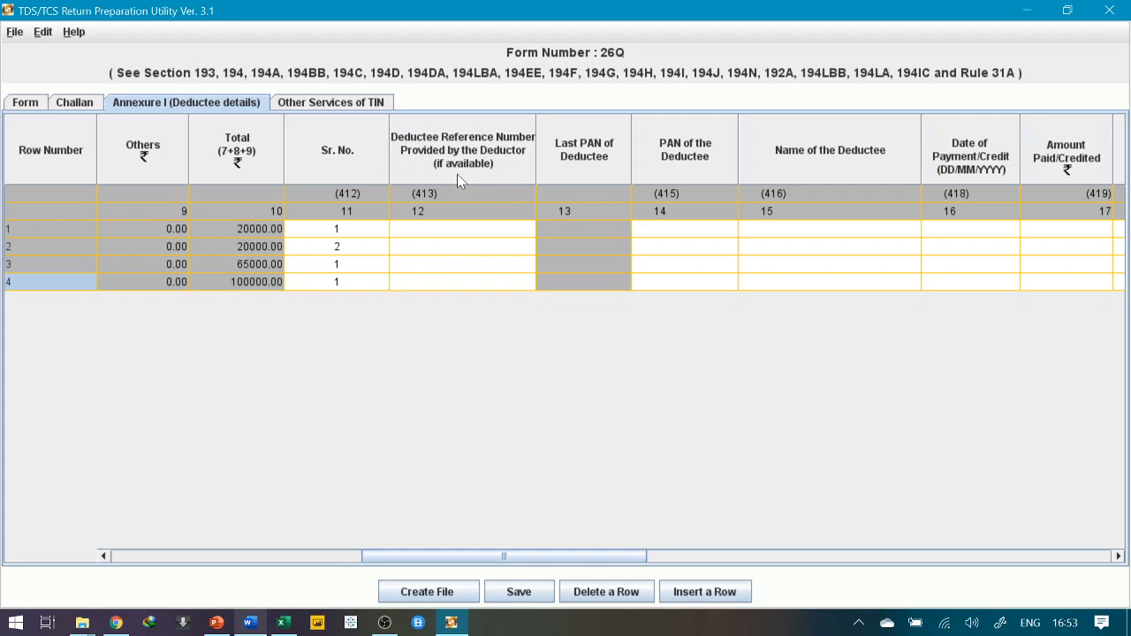
{"action": "key", "text": "alt+Tab"}
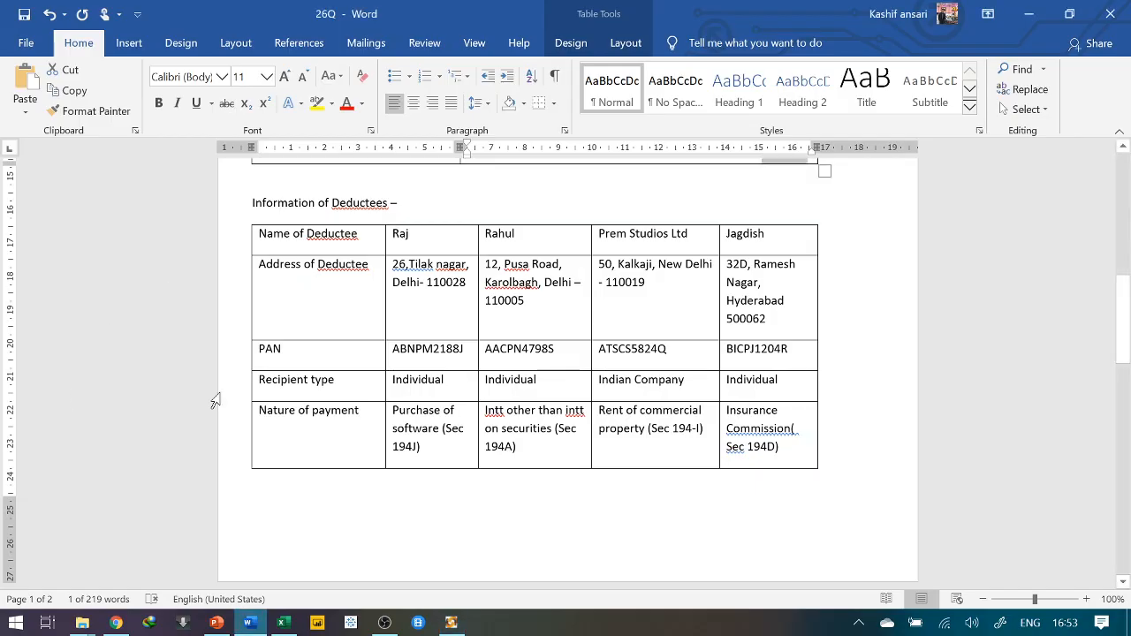
{"action": "key", "text": "alt+Tab"}
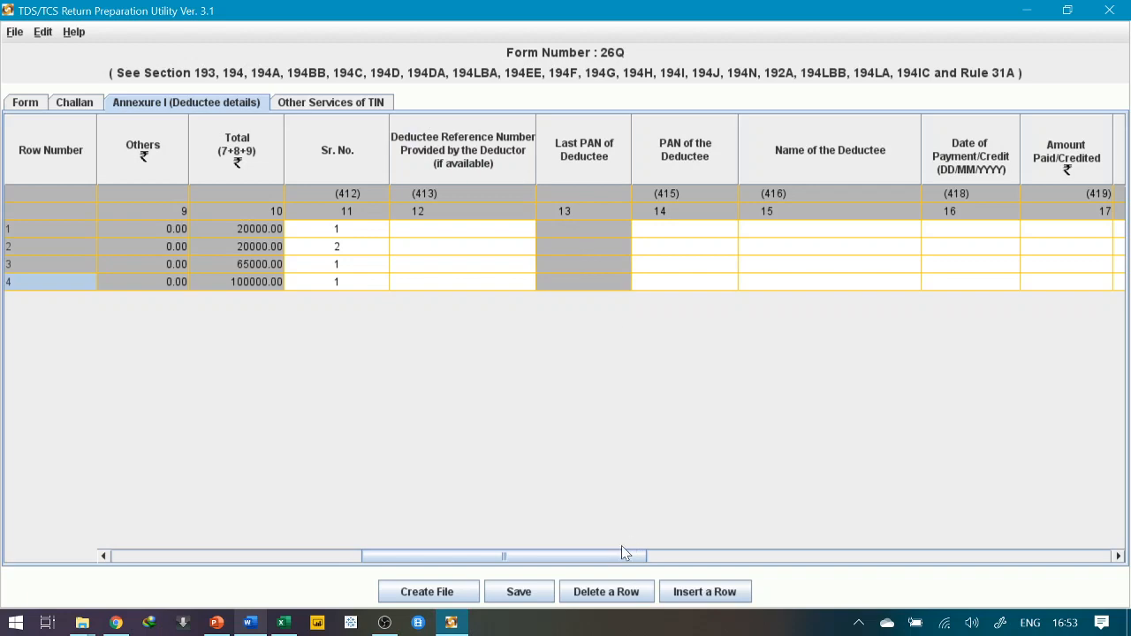
{"action": "left_click_drag", "start_coordinate": [623, 560], "coordinate": [667, 557]}
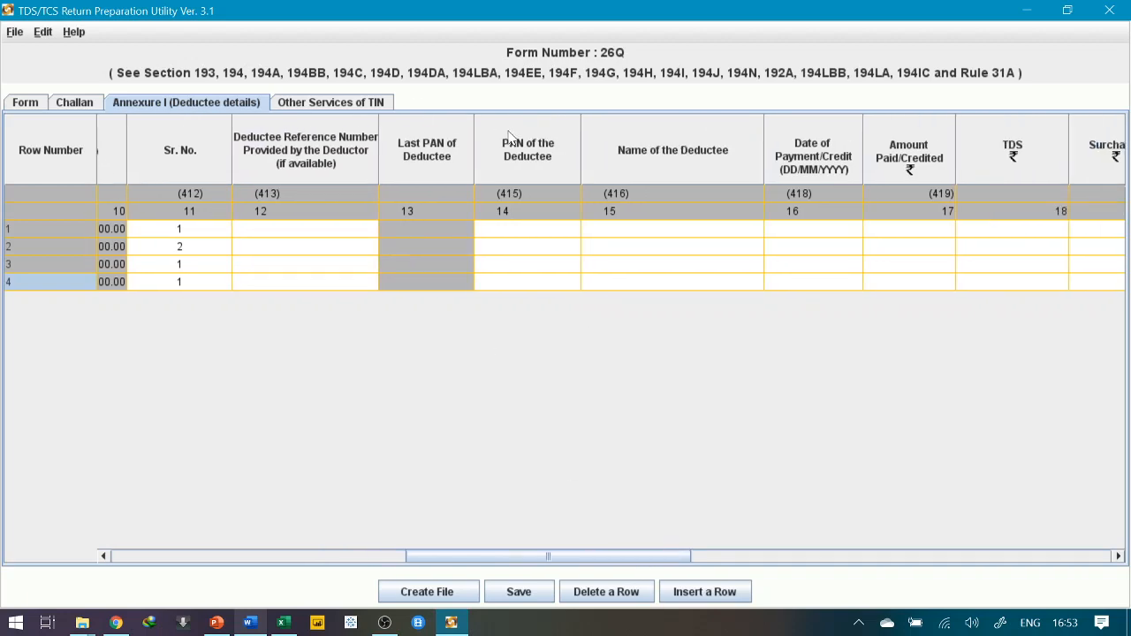
{"action": "key", "text": "alt+Tab"}
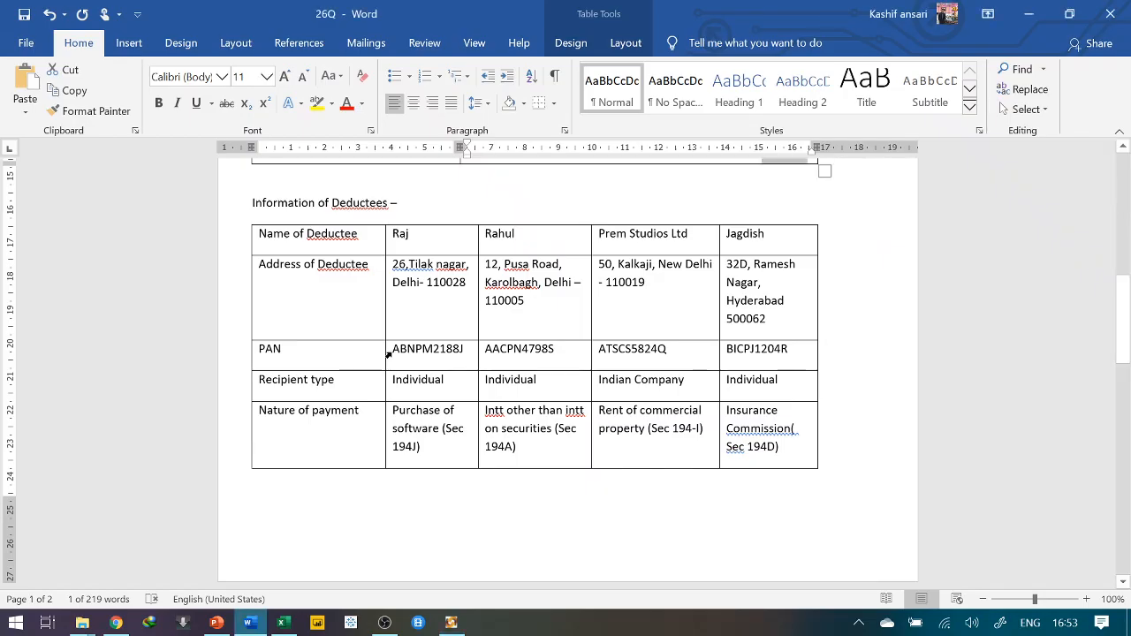
{"action": "left_click_drag", "start_coordinate": [393, 349], "coordinate": [468, 353]}
{"action": "key", "text": "ctrl+c"}
{"action": "key", "text": "alt+Tab"}
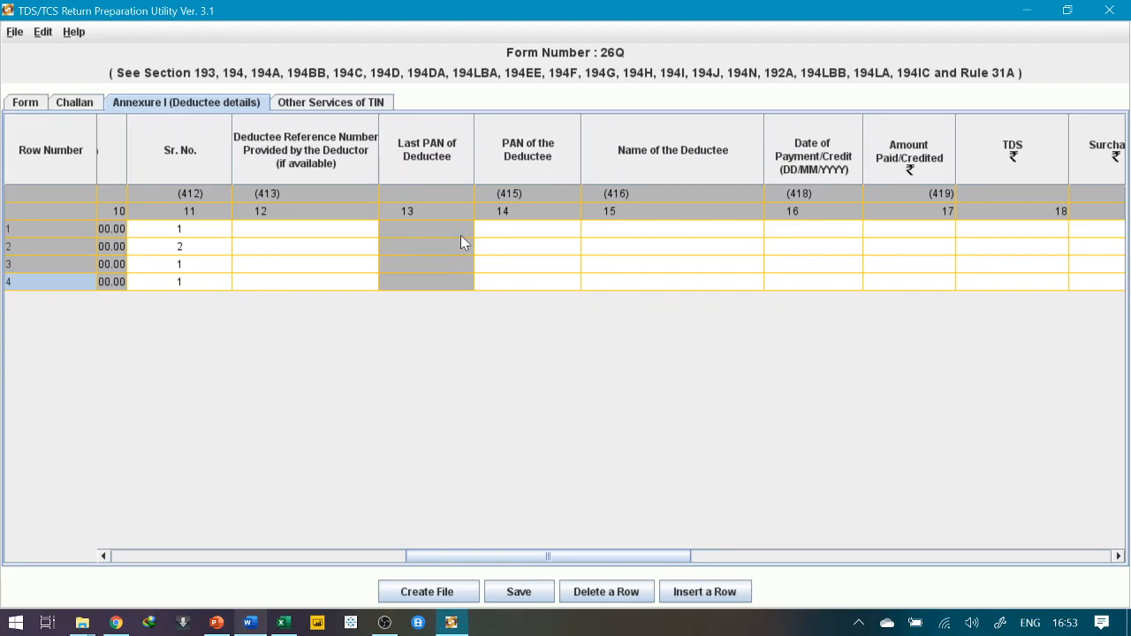
{"action": "left_click", "coordinate": [501, 232]}
{"action": "key", "text": "ctrl+v"}
Copy the second and third deductees' PANs from Word into rows 2 and 3
{"action": "key", "text": "alt+Tab"}
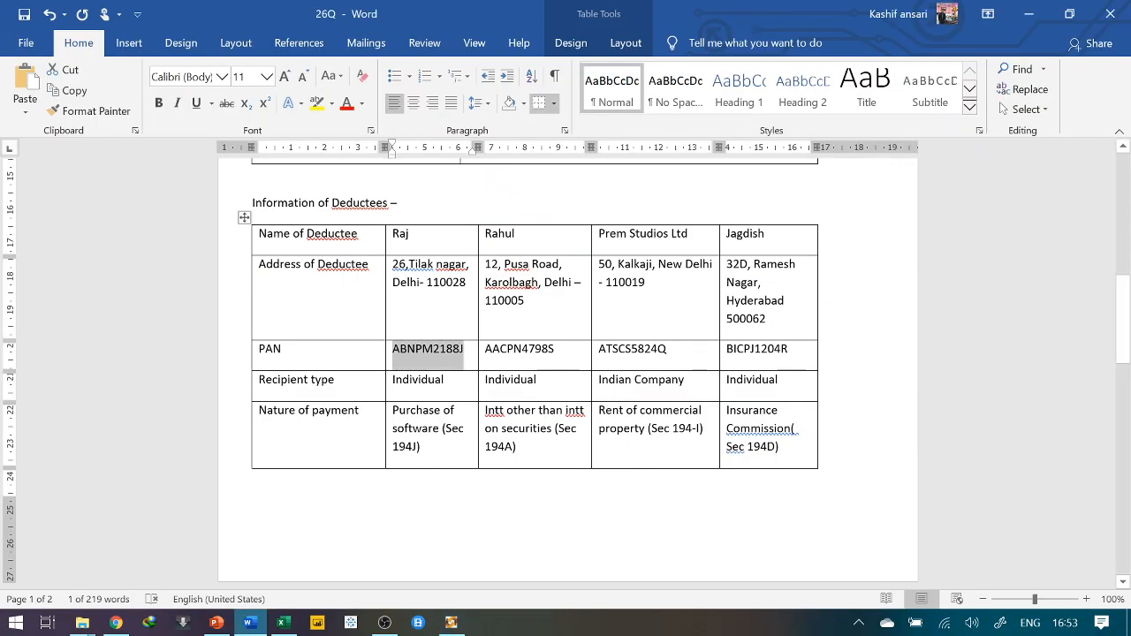
{"action": "left_click_drag", "start_coordinate": [484, 350], "coordinate": [555, 351]}
{"action": "key", "text": "ctrl+c"}
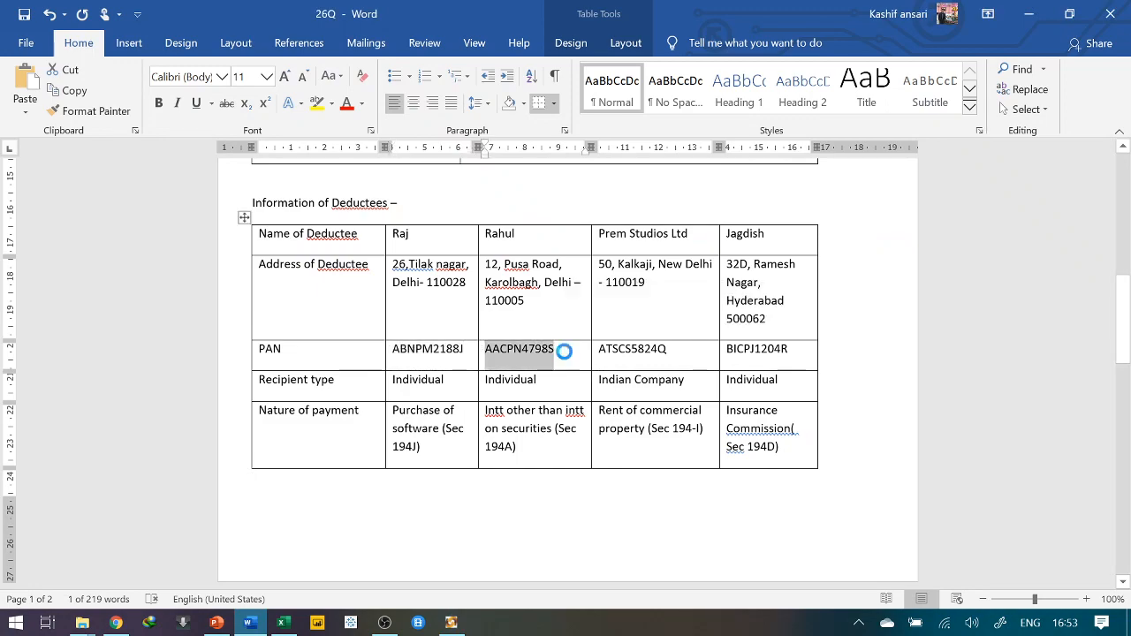
{"action": "key", "text": "alt+Tab"}
{"action": "left_click", "coordinate": [531, 247]}
{"action": "key", "text": "ctrl+v"}
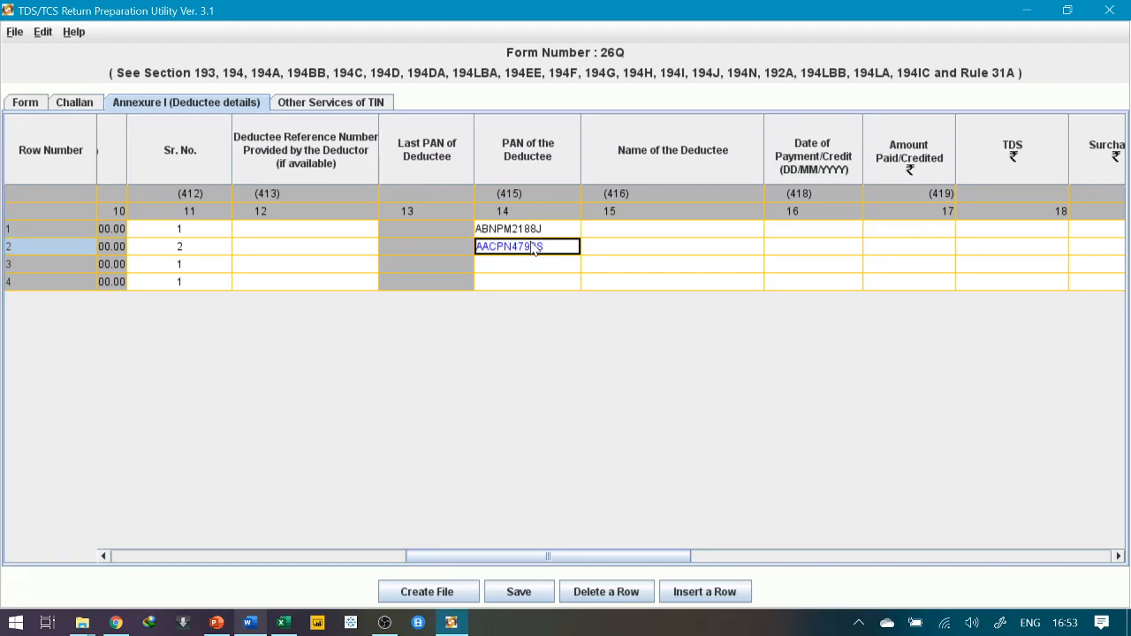
{"action": "key", "text": "alt+Tab"}
{"action": "left_click_drag", "start_coordinate": [598, 350], "coordinate": [668, 350]}
{"action": "key", "text": "ctrl+c"}
{"action": "key", "text": "alt+Tab"}
{"action": "left_click", "coordinate": [542, 264]}
{"action": "key", "text": "ctrl+v"}
Paste the fourth deductee's PAN from Word into row 4 and commit it
{"action": "key", "text": "alt+Tab"}
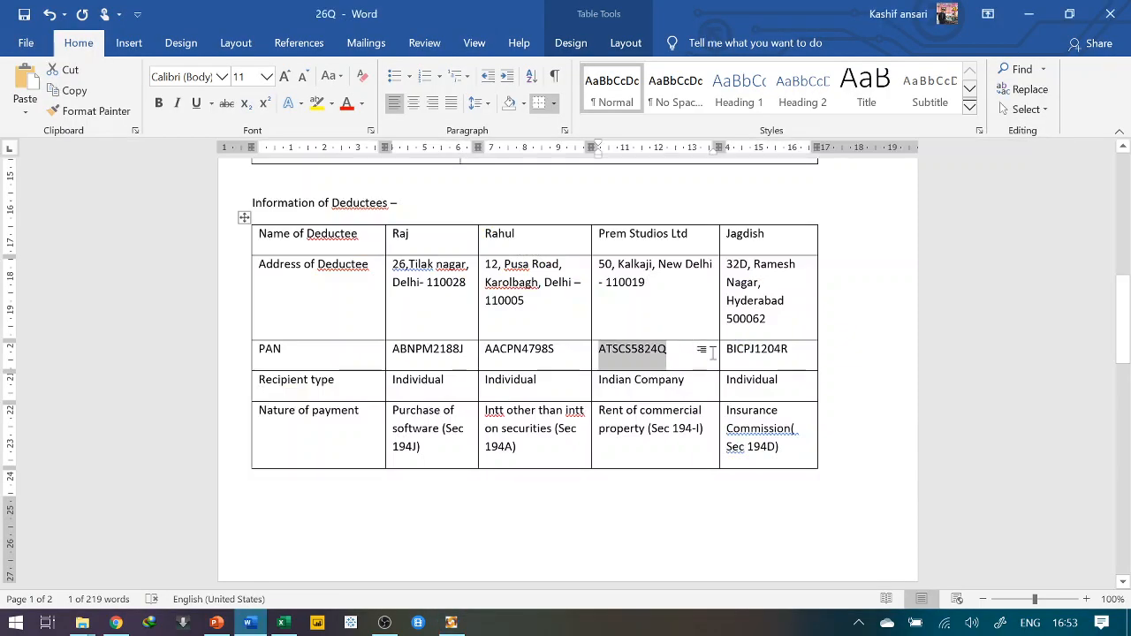
{"action": "left_click_drag", "start_coordinate": [726, 350], "coordinate": [790, 352]}
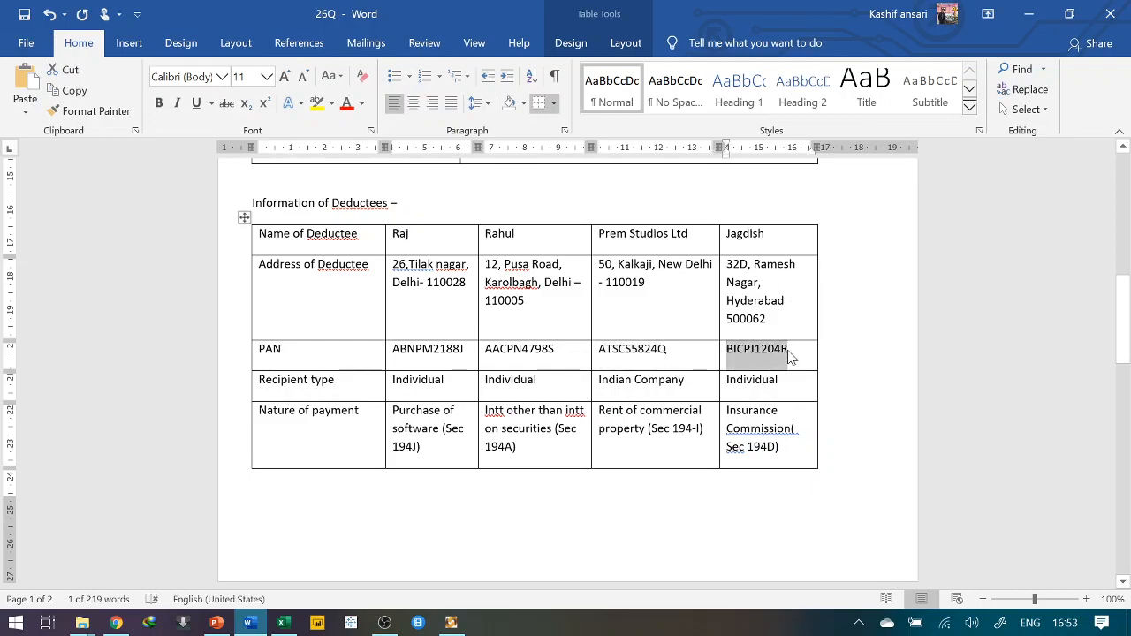
{"action": "key", "text": "ctrl+c"}
{"action": "key", "text": "alt+Tab"}
{"action": "left_click", "coordinate": [549, 281]}
{"action": "key", "text": "ctrl+v"}
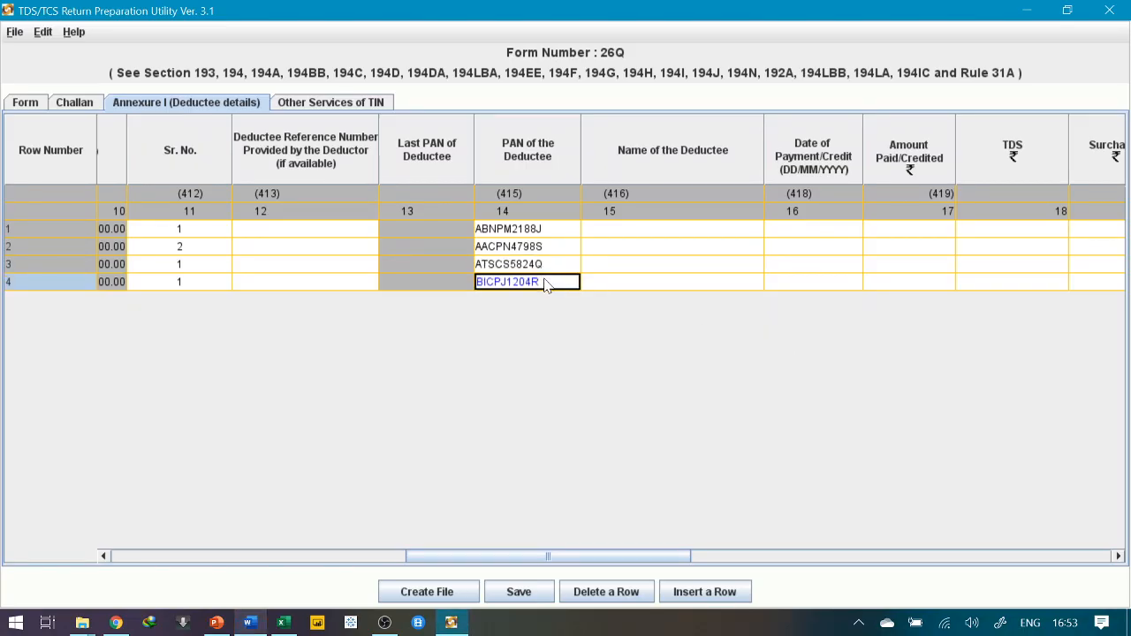
{"action": "key", "text": "alt+Tab"}
{"action": "key", "text": "alt+Tab"}
{"action": "left_click", "coordinate": [663, 219]}
{"action": "key", "text": "alt+Tab"}
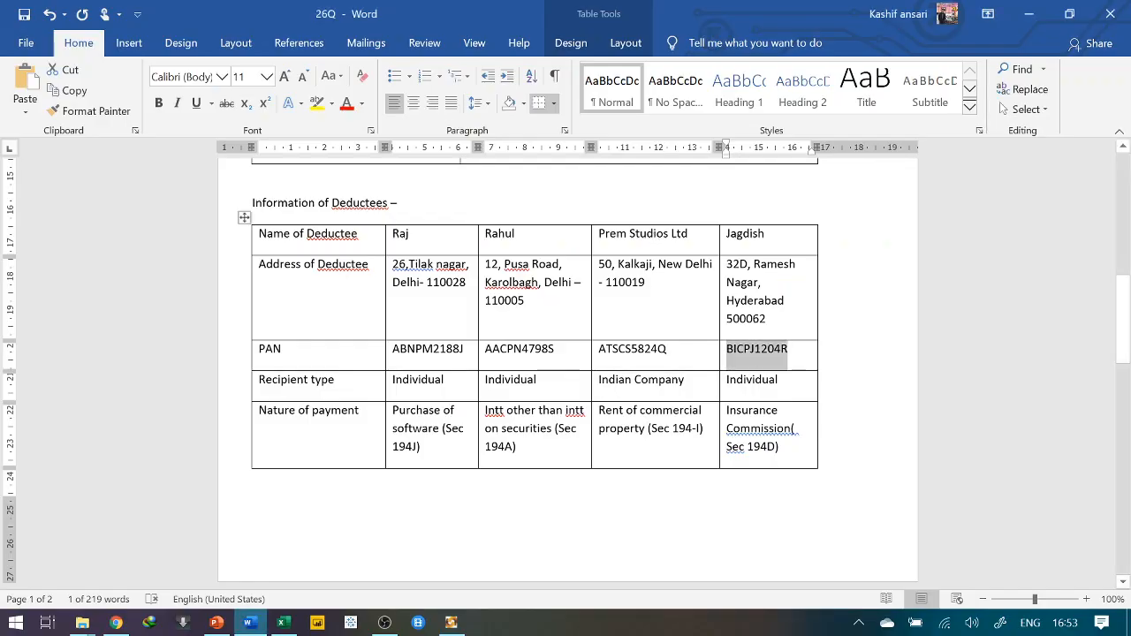
{"action": "key", "text": "alt+Tab"}
Enter the first two deductees' names in rows 1 and 2 of Name of the Deductee
{"action": "left_click", "coordinate": [654, 233]}
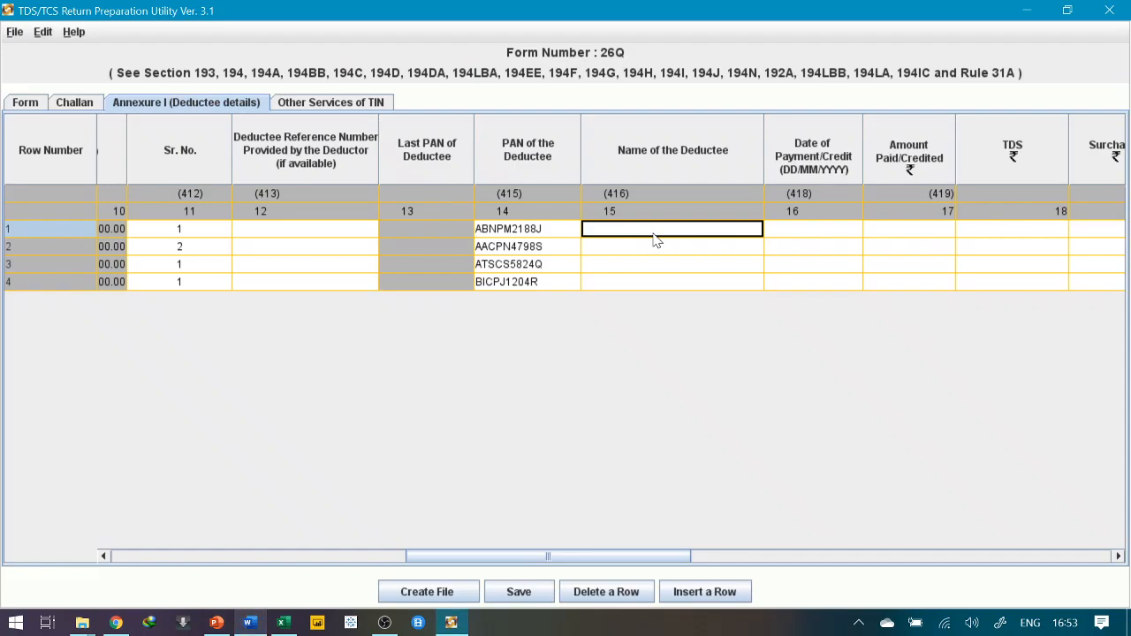
{"action": "type", "text": "RAJ"}
{"action": "key", "text": "Return"}
{"action": "type", "text": "Ra"}
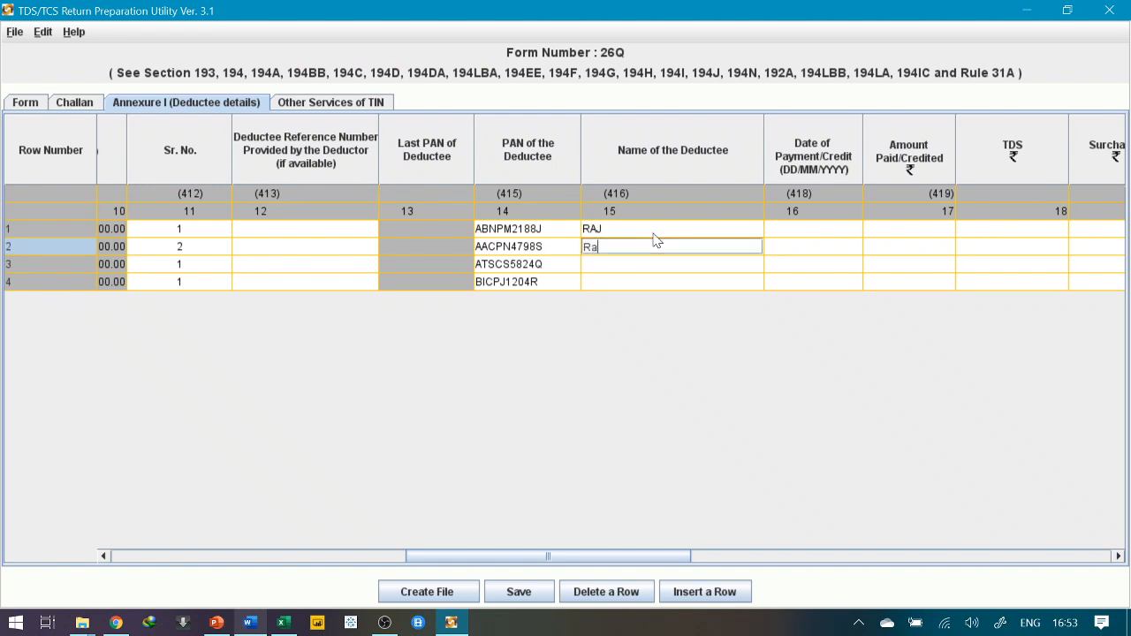
{"action": "type", "text": "hul"}
{"action": "key", "text": "Return"}
Enter PREM STUDIOS LTD for row 3 and the fourth deductee's name for row 4, fixing typos
{"action": "type", "text": "POR"}
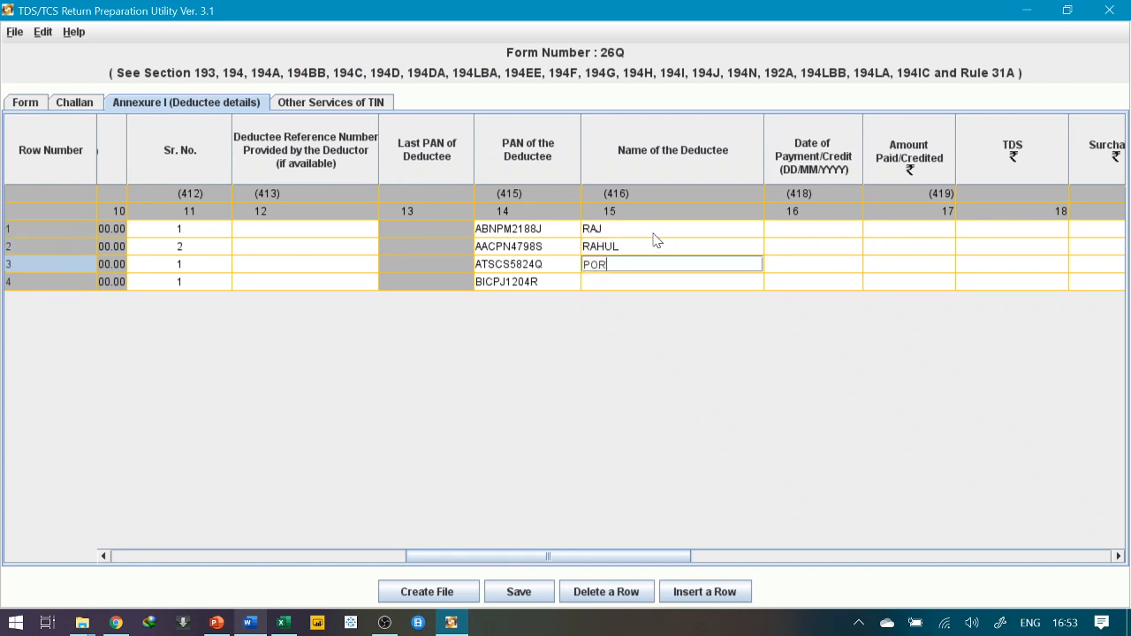
{"action": "key", "text": "BackSpace"}
{"action": "key", "text": "BackSpace"}
{"action": "type", "text": "Prem studios ltd"}
{"action": "key", "text": "BackSpace"}
{"action": "left_click", "coordinate": [590, 287]}
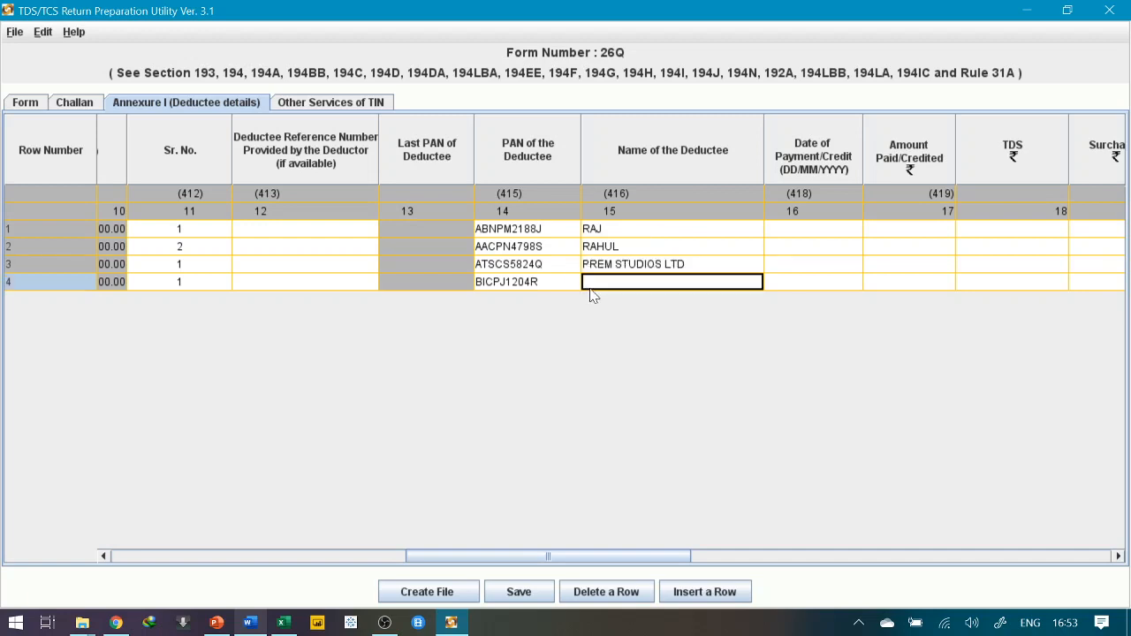
{"action": "key", "text": "alt+Tab"}
{"action": "key", "text": "alt+Tab"}
{"action": "type", "text": "Jagsish"}
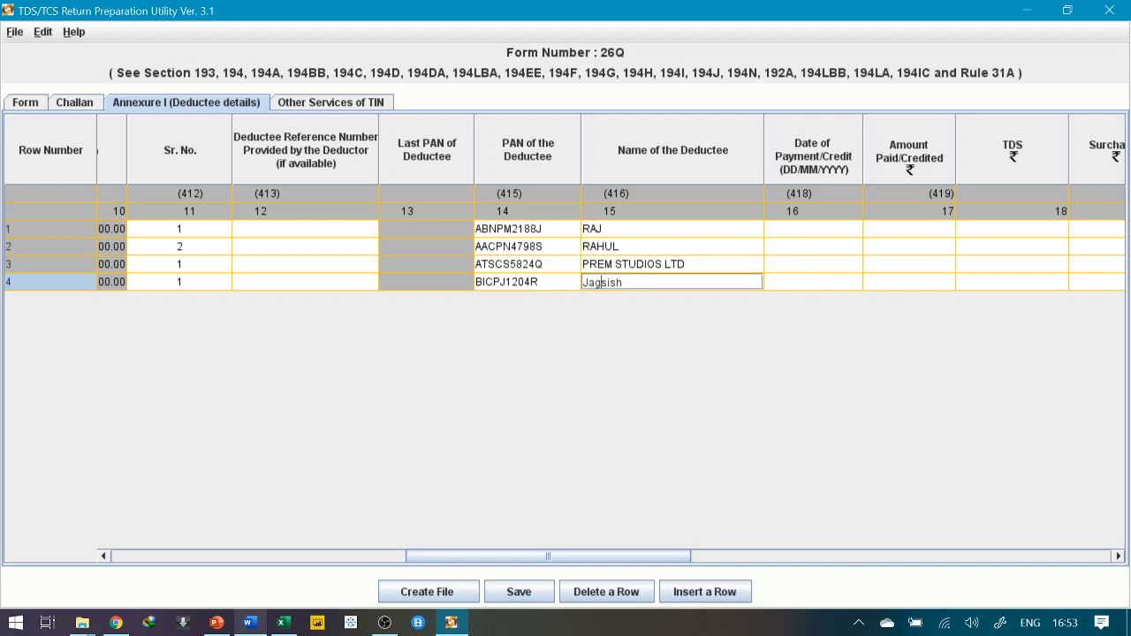
{"action": "key", "text": "Delete"}
{"action": "type", "text": "d"}
{"action": "key", "text": "Tab"}
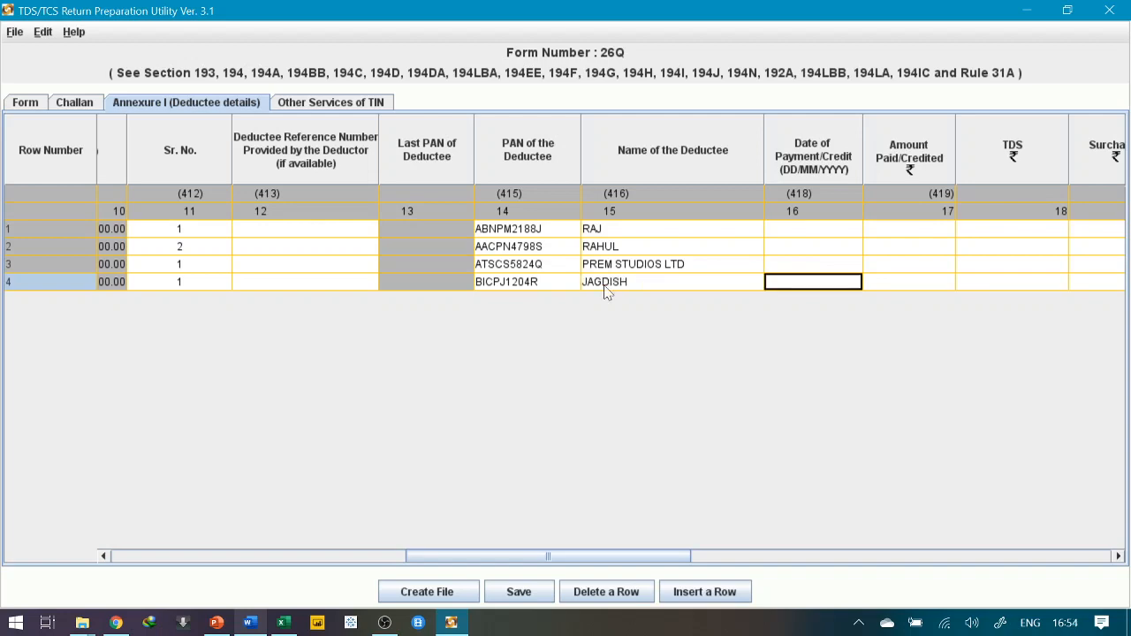
{"action": "key", "text": "alt+Tab"}
Enter 10/04/2019 as row 1's Date of Payment/Credit, checking it against Word
{"action": "scroll", "coordinate": [385, 456], "scroll_direction": "down", "scroll_amount": 8}
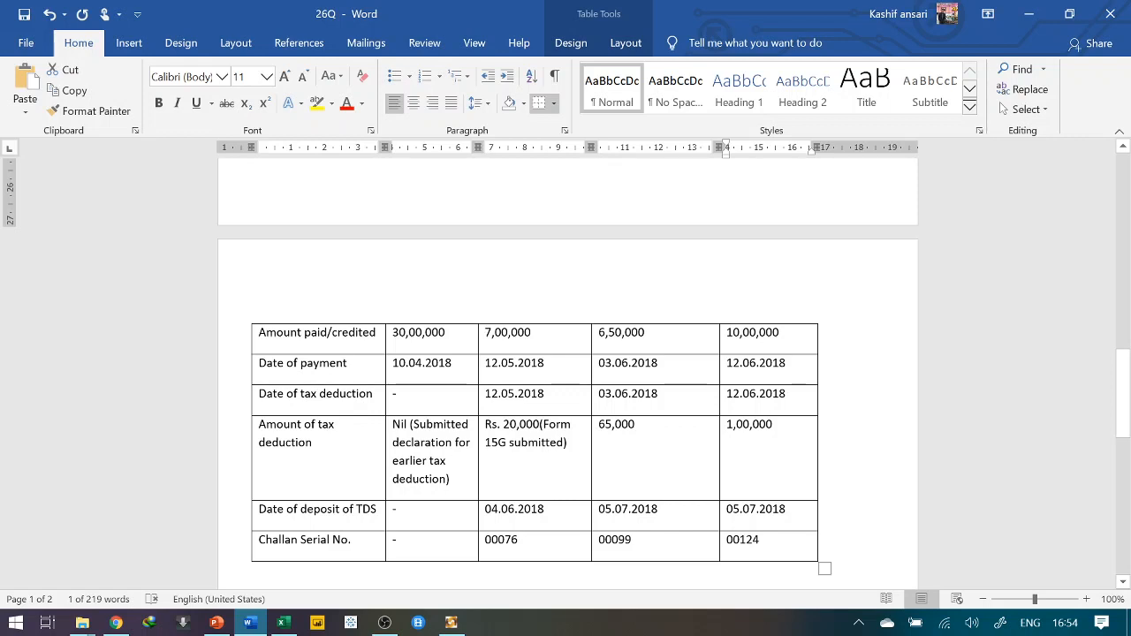
{"action": "left_click_drag", "start_coordinate": [263, 366], "coordinate": [428, 375]}
{"action": "double_click", "coordinate": [428, 373]}
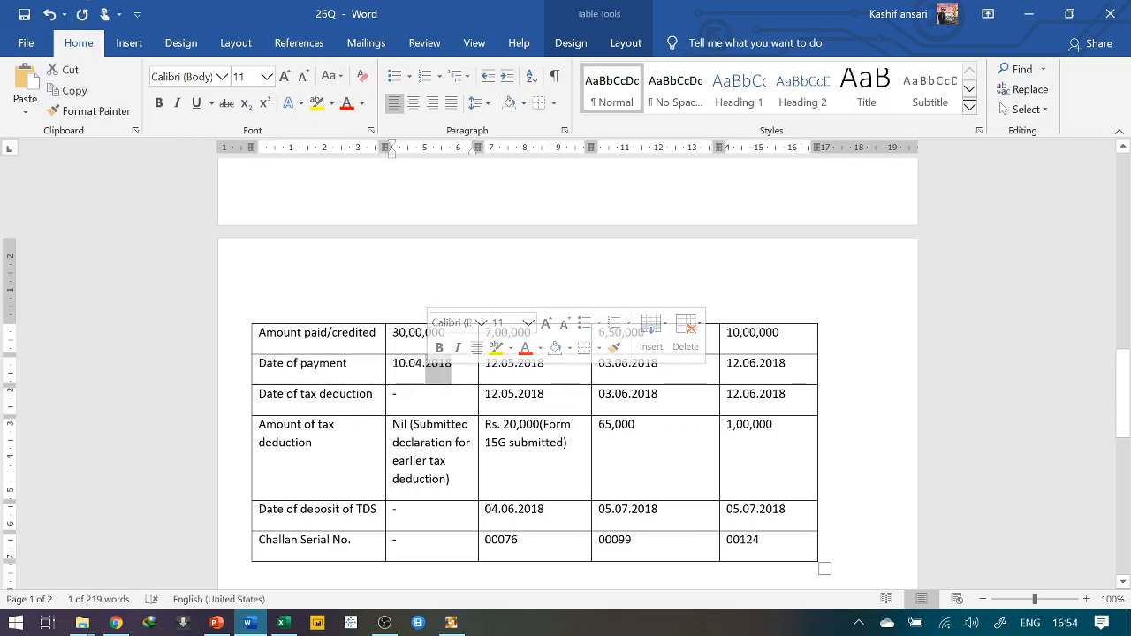
{"action": "left_click", "coordinate": [386, 363]}
{"action": "left_click", "coordinate": [425, 364]}
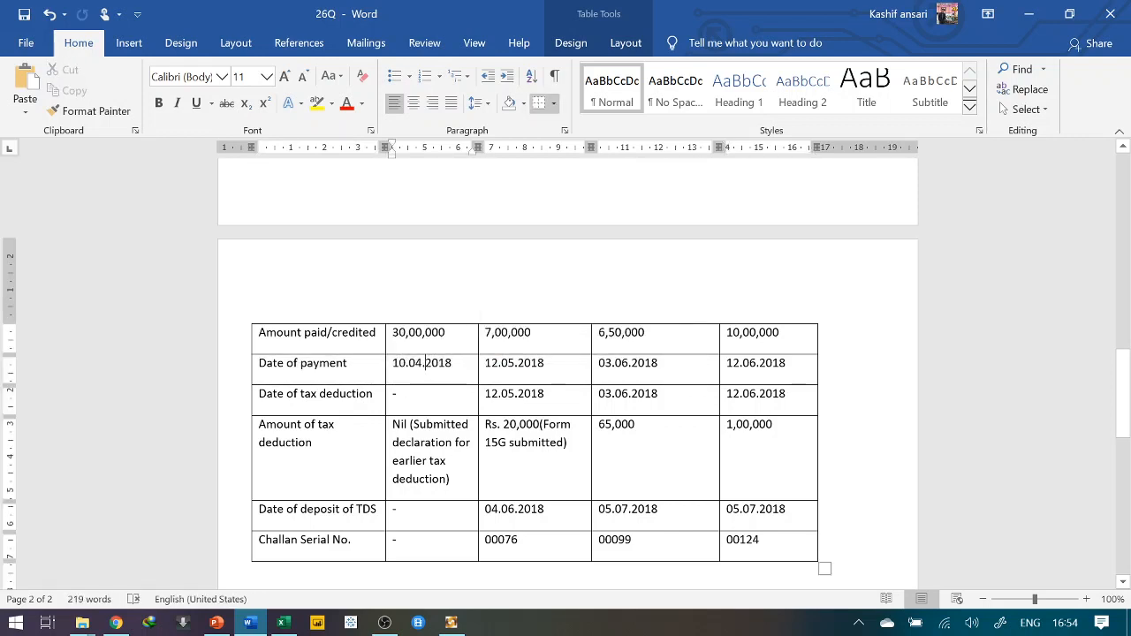
{"action": "key", "text": "alt+Tab"}
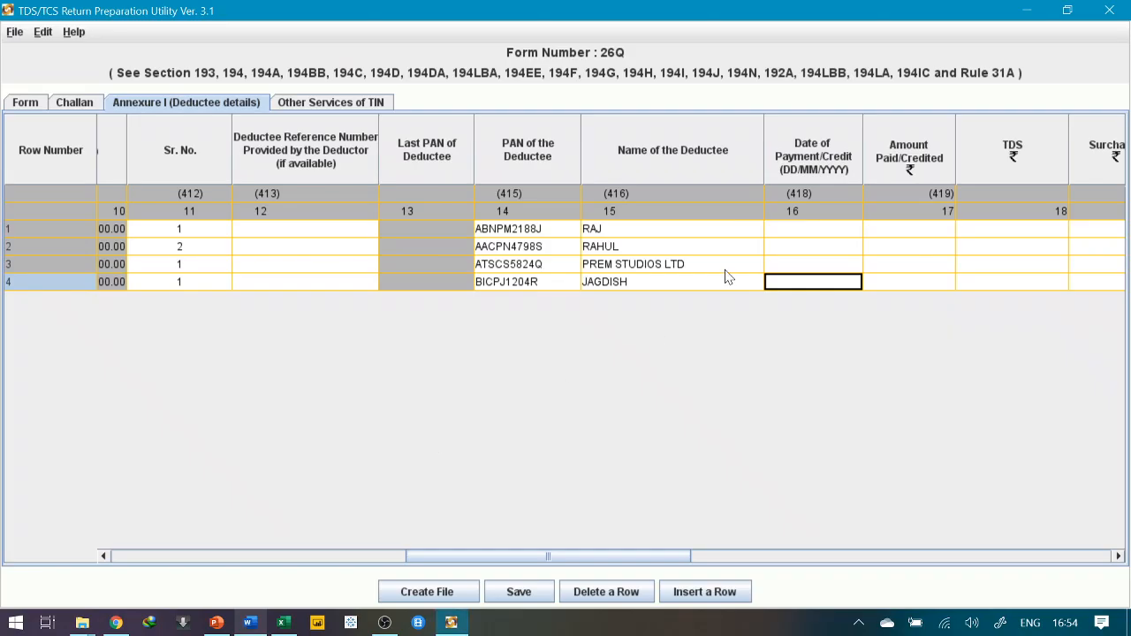
{"action": "left_click", "coordinate": [791, 231]}
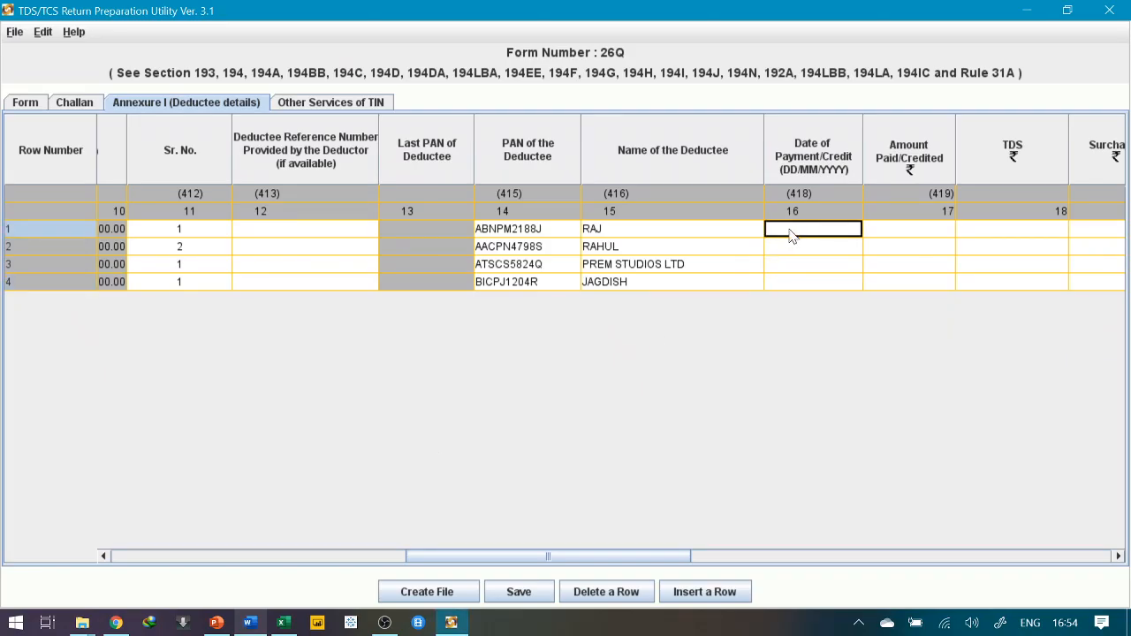
{"action": "left_click", "coordinate": [792, 235]}
{"action": "type", "text": "0/04/2019"}
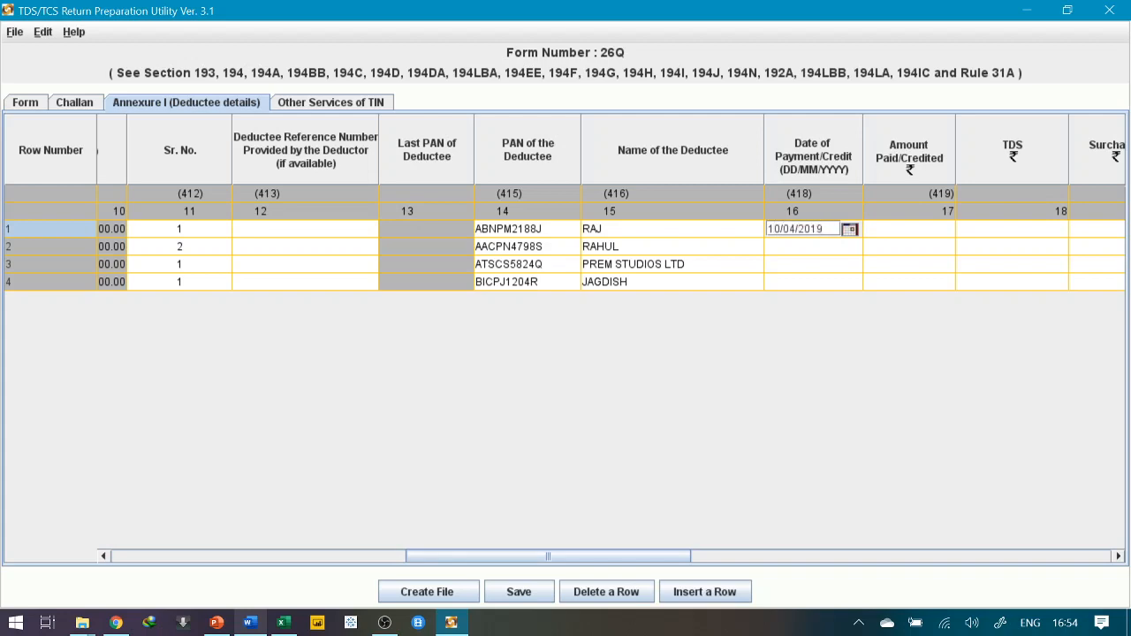
{"action": "key", "text": "alt+Tab"}
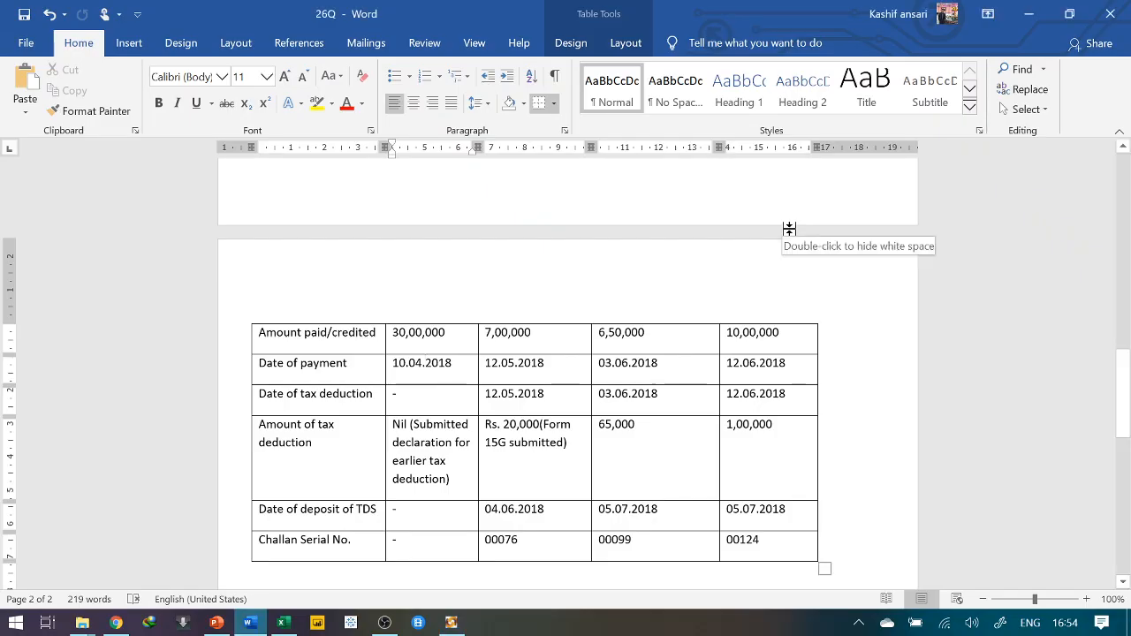
{"action": "key", "text": "alt+Tab"}
{"action": "key", "text": "Return"}
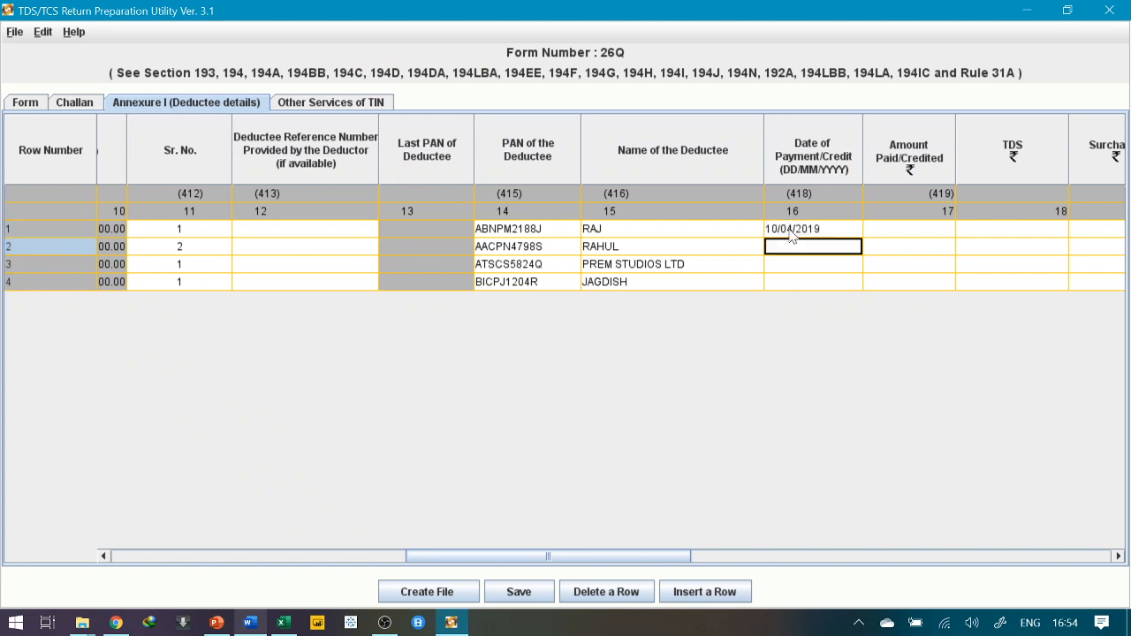
Enter payment dates 12/05/2019, 03/06/2019 and 12/06/2019 for rows 2–4
{"action": "type", "text": "12/05/2019"}
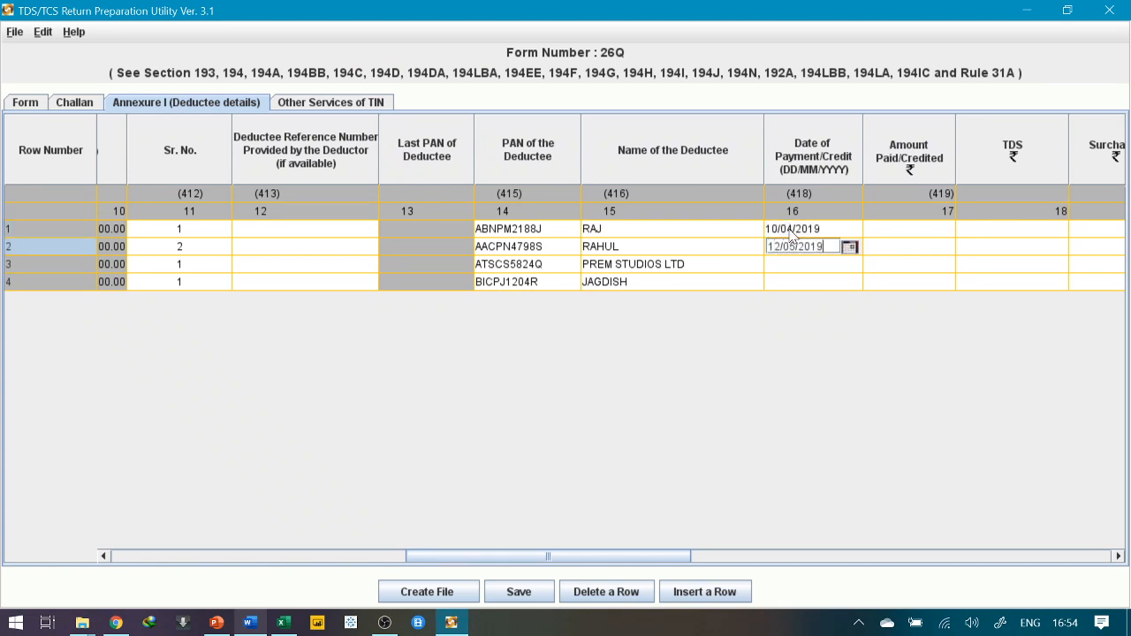
{"action": "key", "text": "Return"}
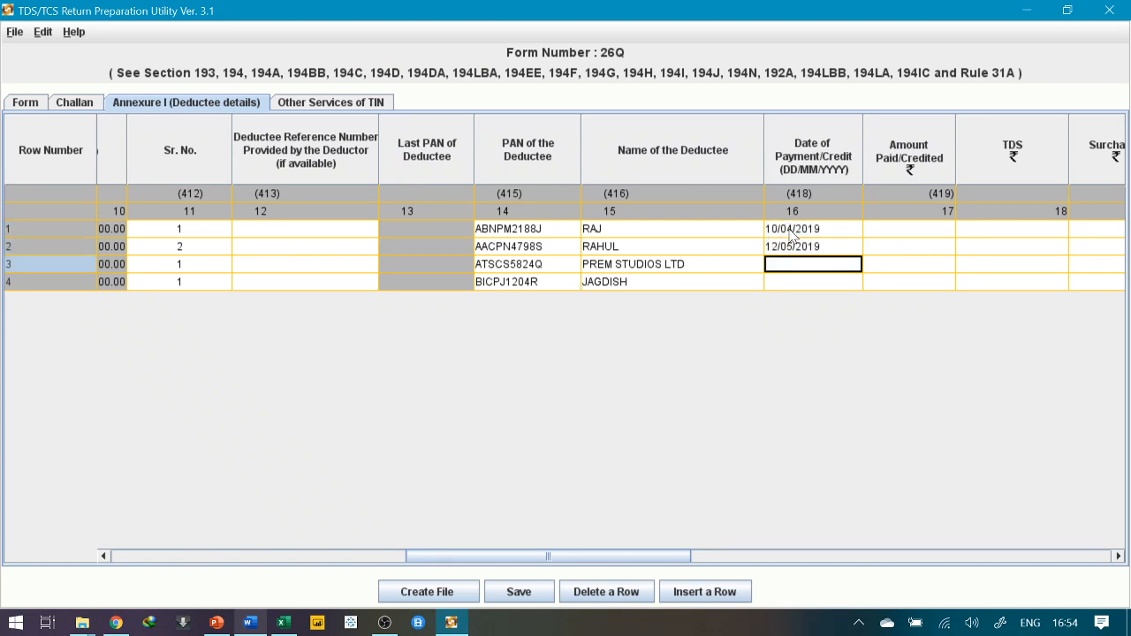
{"action": "type", "text": "03/06/"}
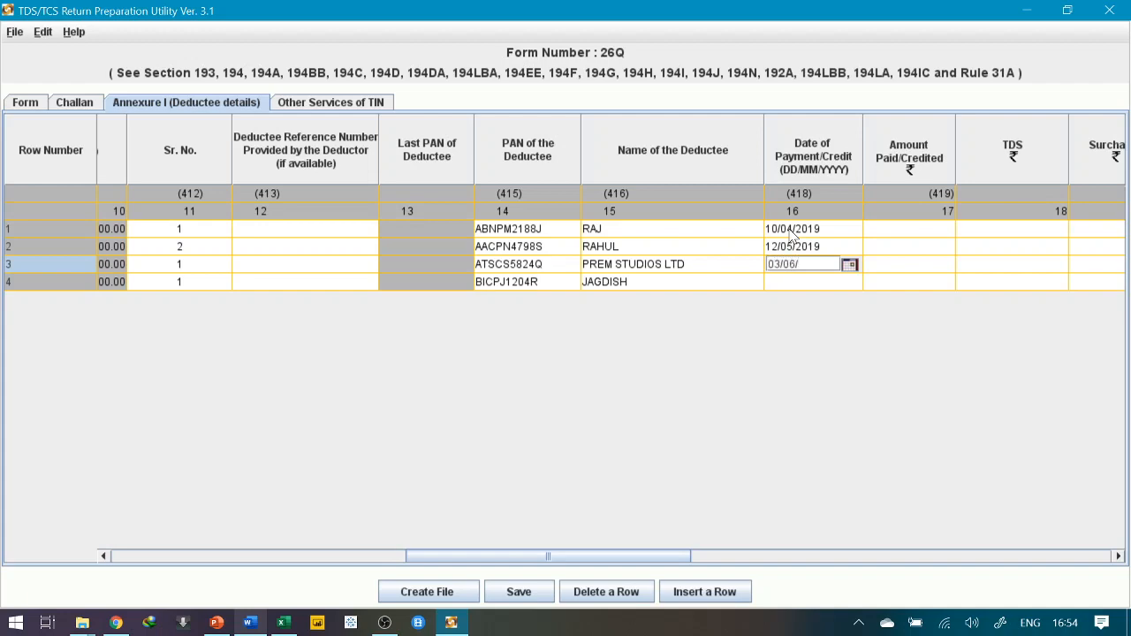
{"action": "type", "text": "2019"}
{"action": "key", "text": "alt+Tab"}
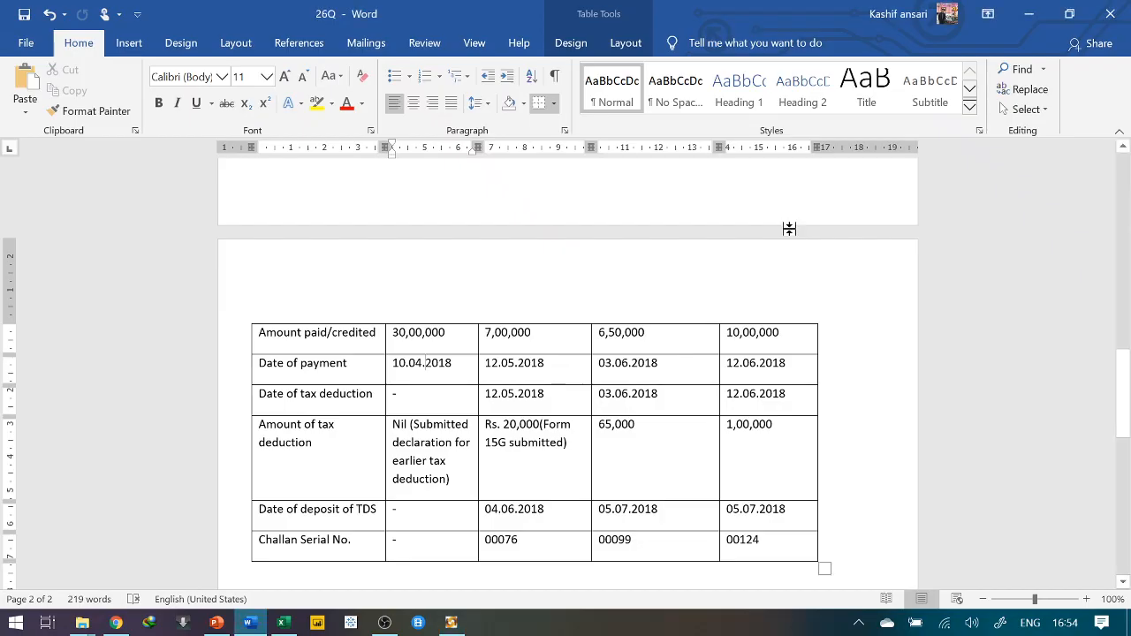
{"action": "key", "text": "alt+Tab"}
{"action": "key", "text": "Return"}
{"action": "type", "text": "2"}
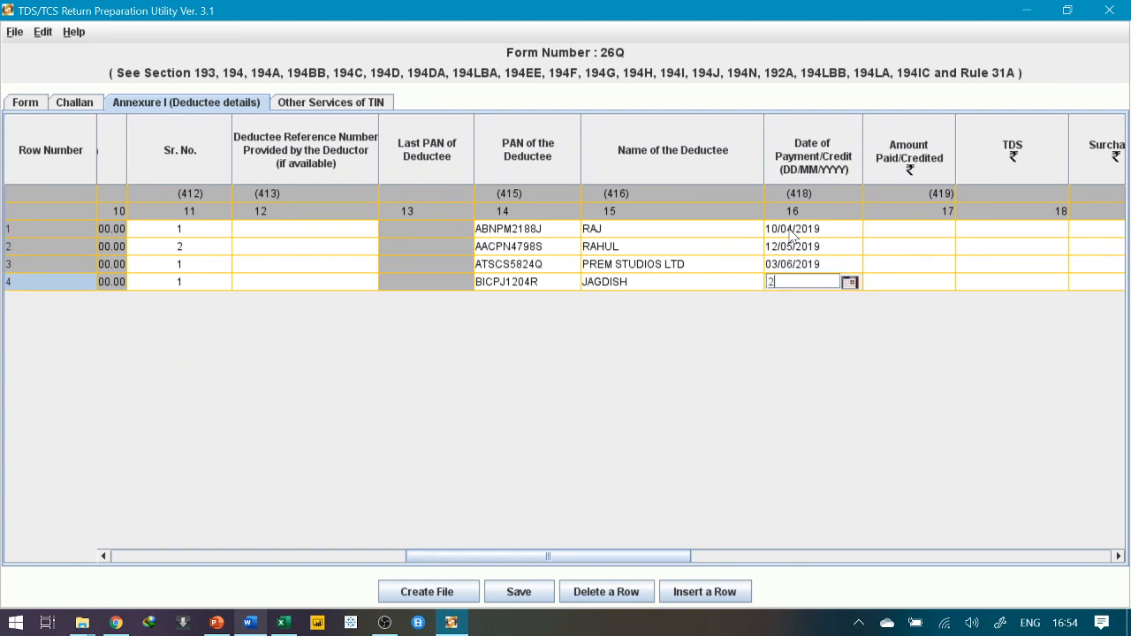
{"action": "key", "text": "BackSpace"}
{"action": "type", "text": "12/06/2019"}
{"action": "key", "text": "alt+Tab"}
{"action": "key", "text": "alt+Tab"}
{"action": "left_click", "coordinate": [926, 231]}
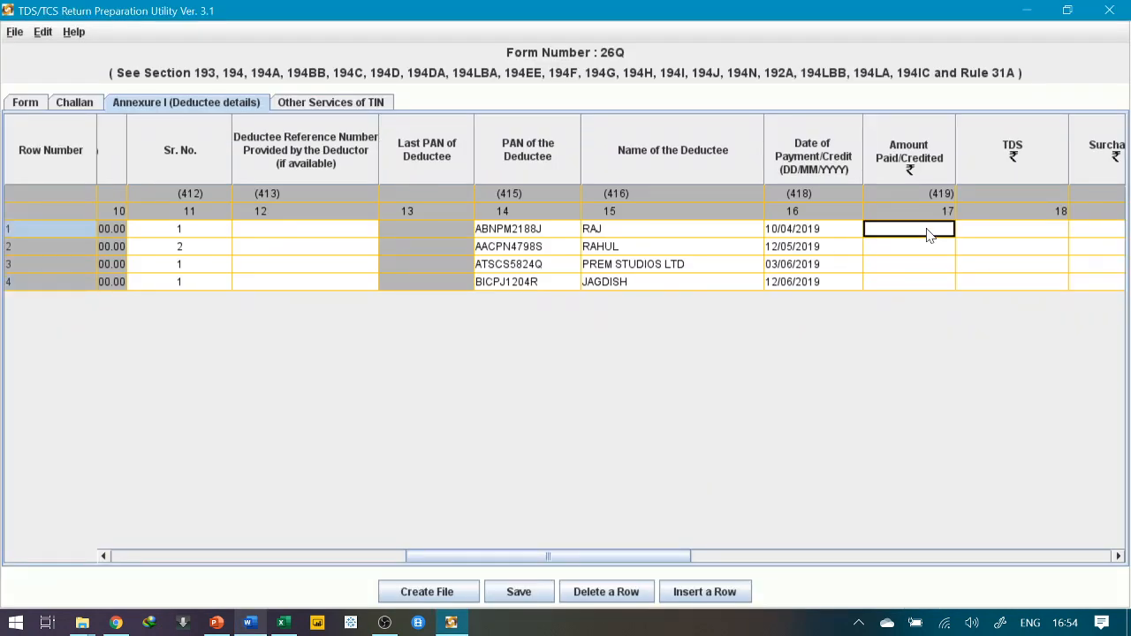
Set row 1's Amount Paid/Credited to 3000000
{"action": "key", "text": "alt+Tab"}
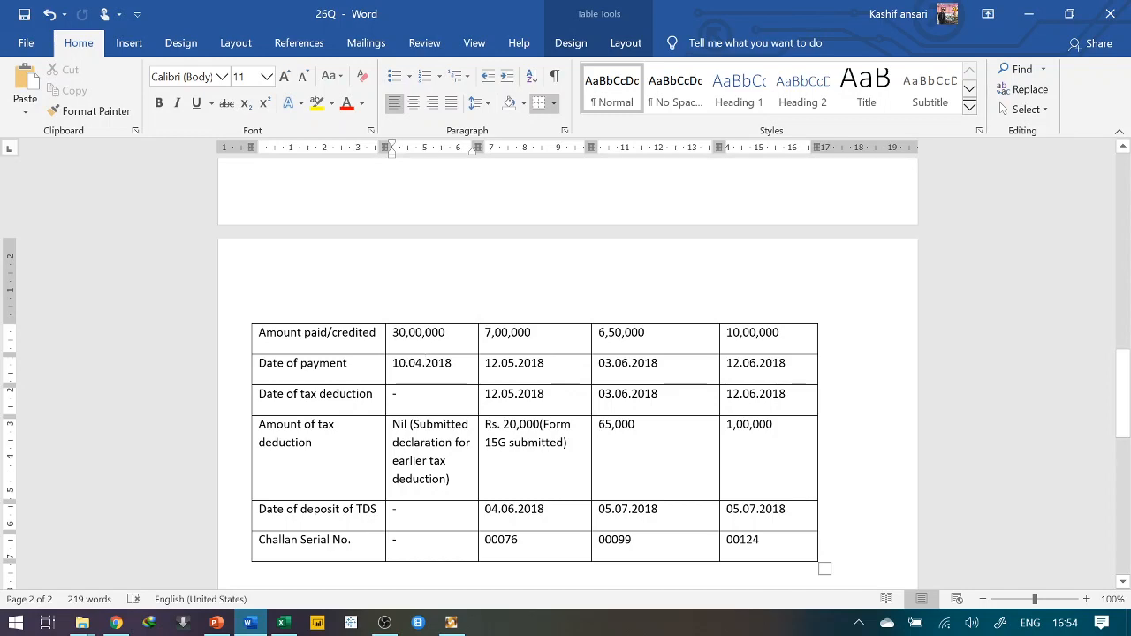
{"action": "key", "text": "alt+Tab"}
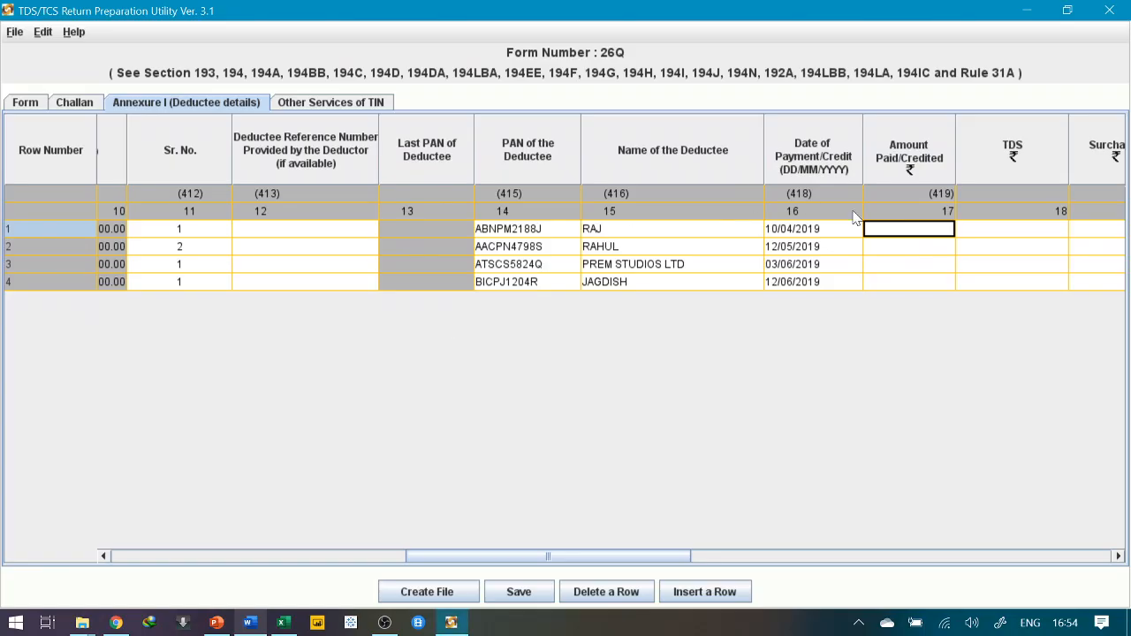
{"action": "key", "text": "Return"}
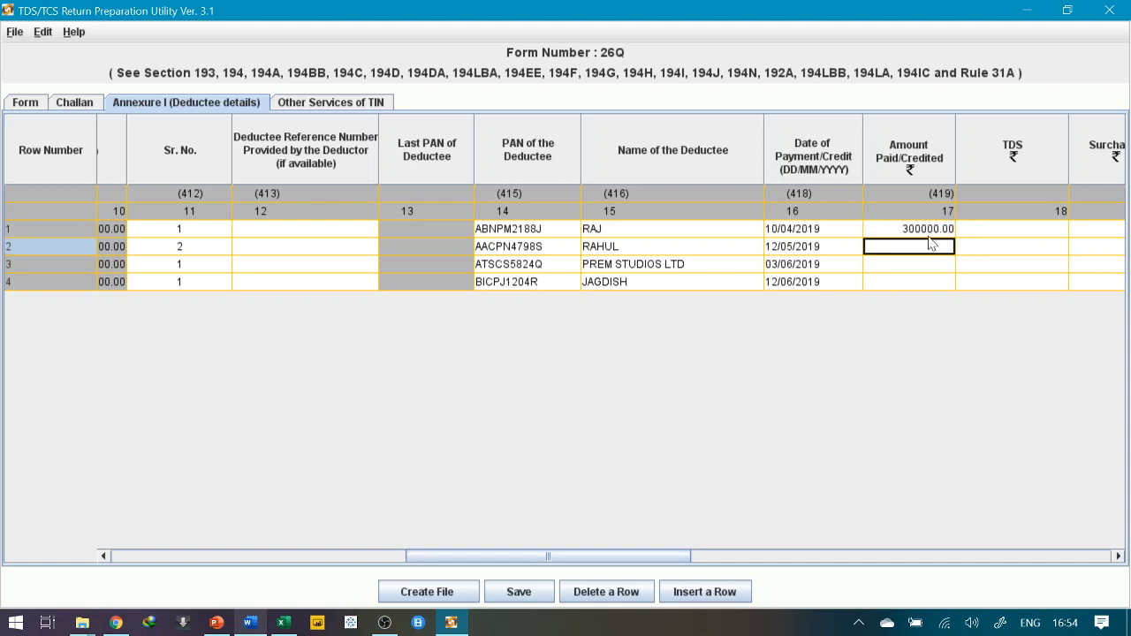
{"action": "double_click", "coordinate": [919, 229]}
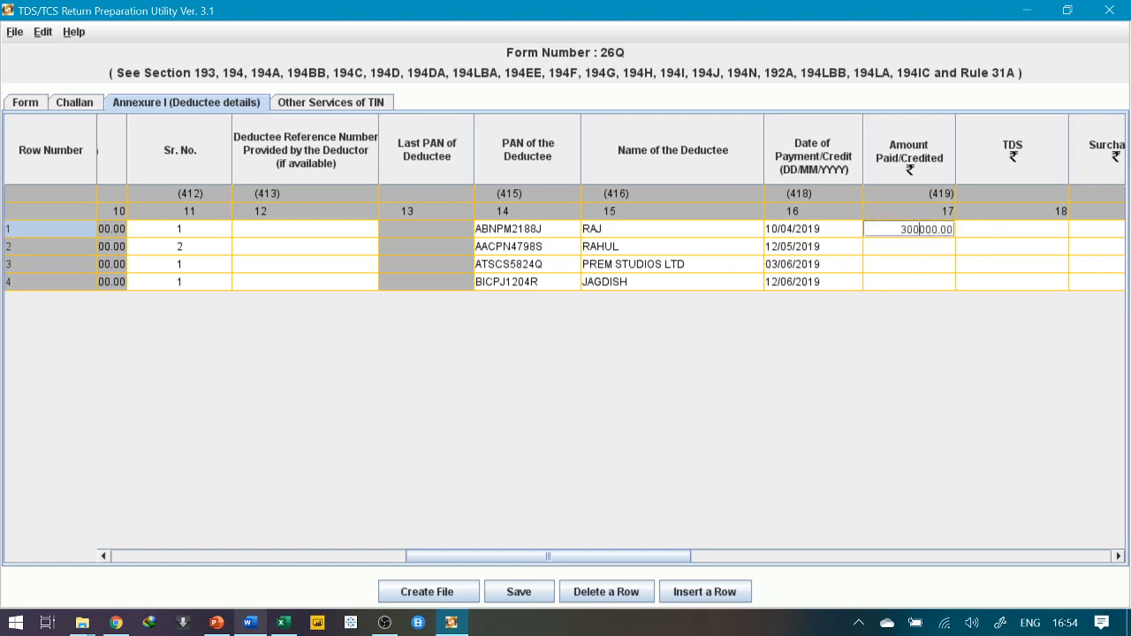
{"action": "key", "text": "Return"}
Enter amounts paid of 700000, 650000 and 1000000 for rows 2–4
{"action": "type", "text": "700000"}
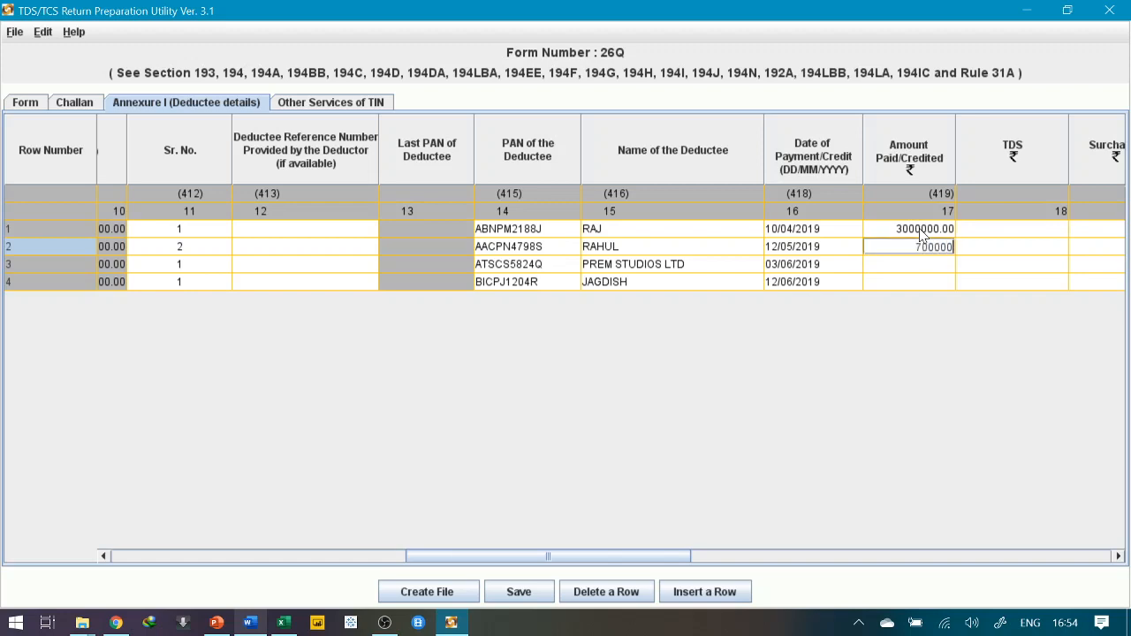
{"action": "key", "text": "alt+Tab"}
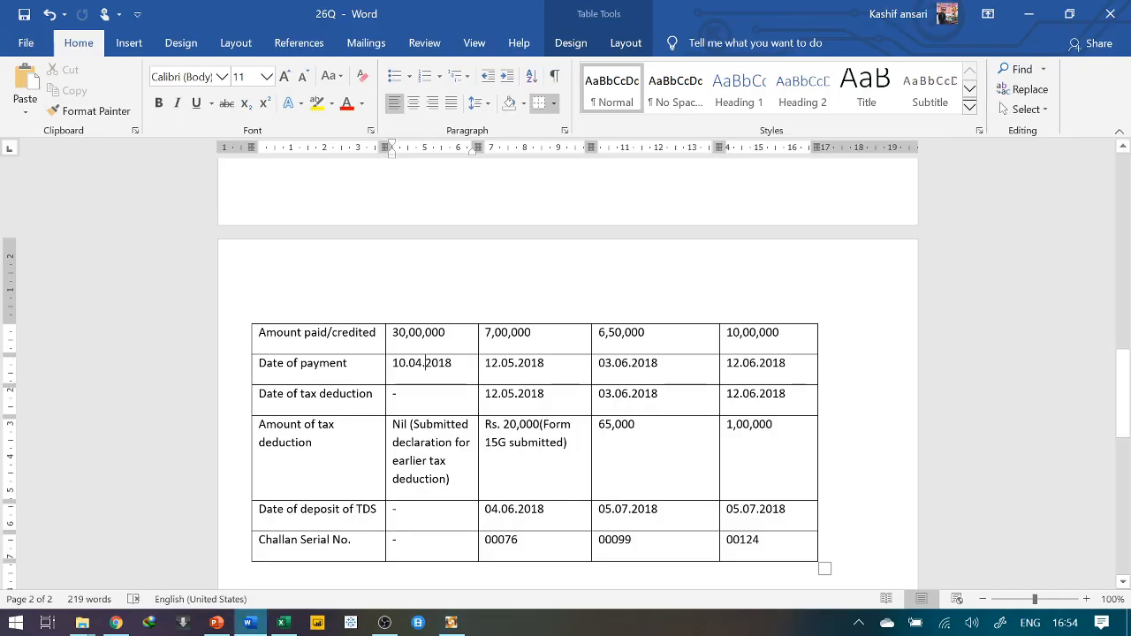
{"action": "key", "text": "alt+Tab"}
{"action": "key", "text": "Return"}
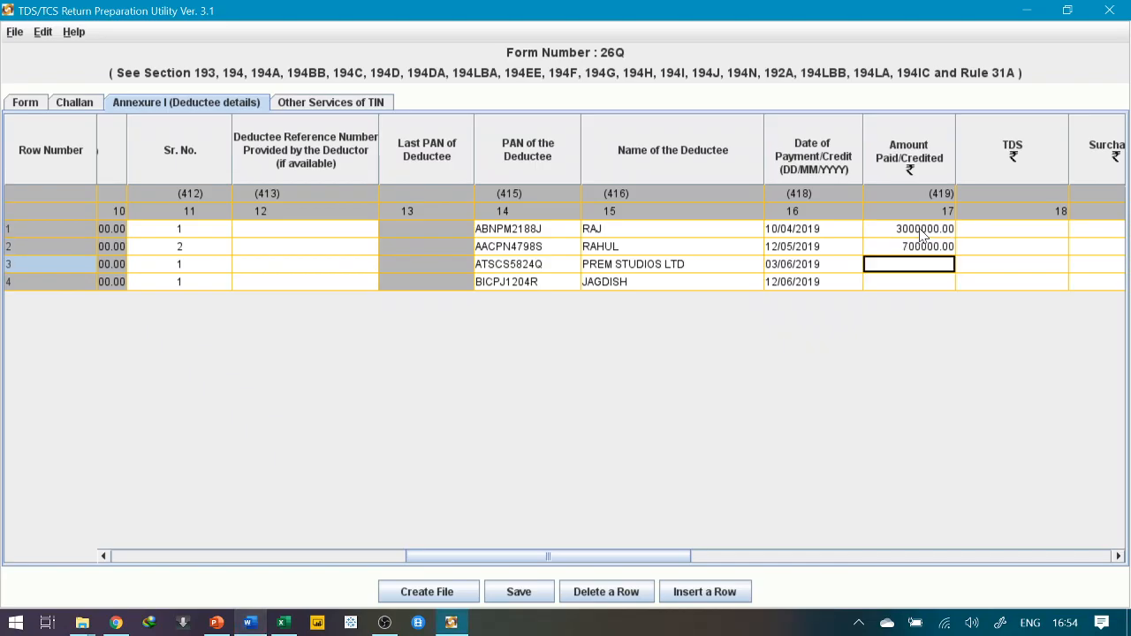
{"action": "type", "text": "650000"}
{"action": "key", "text": "Return"}
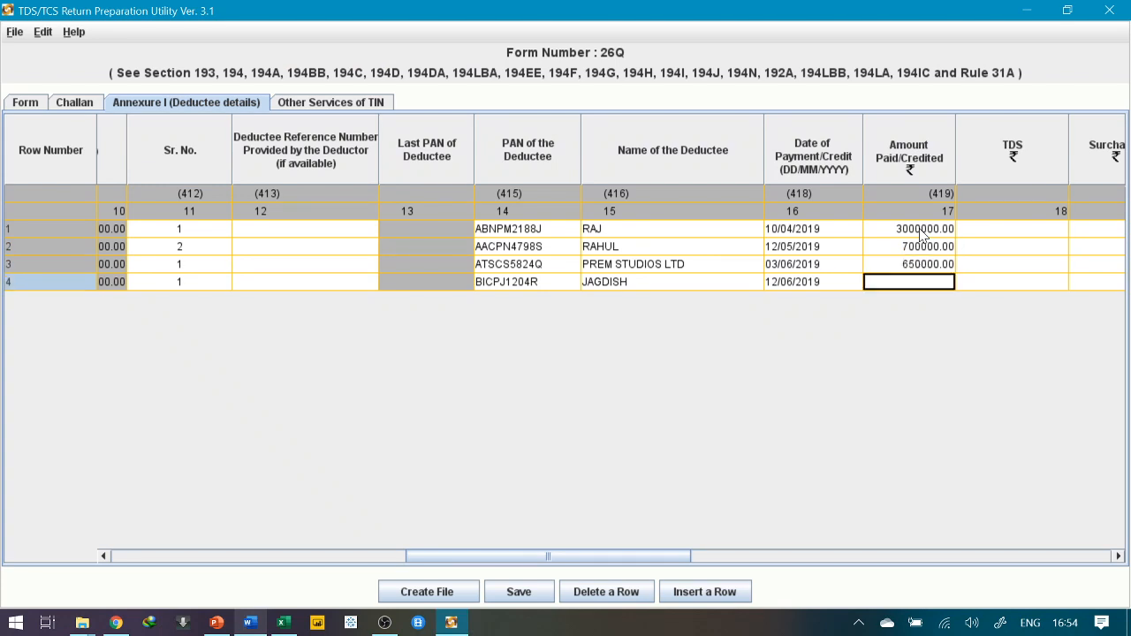
{"action": "type", "text": "1000000"}
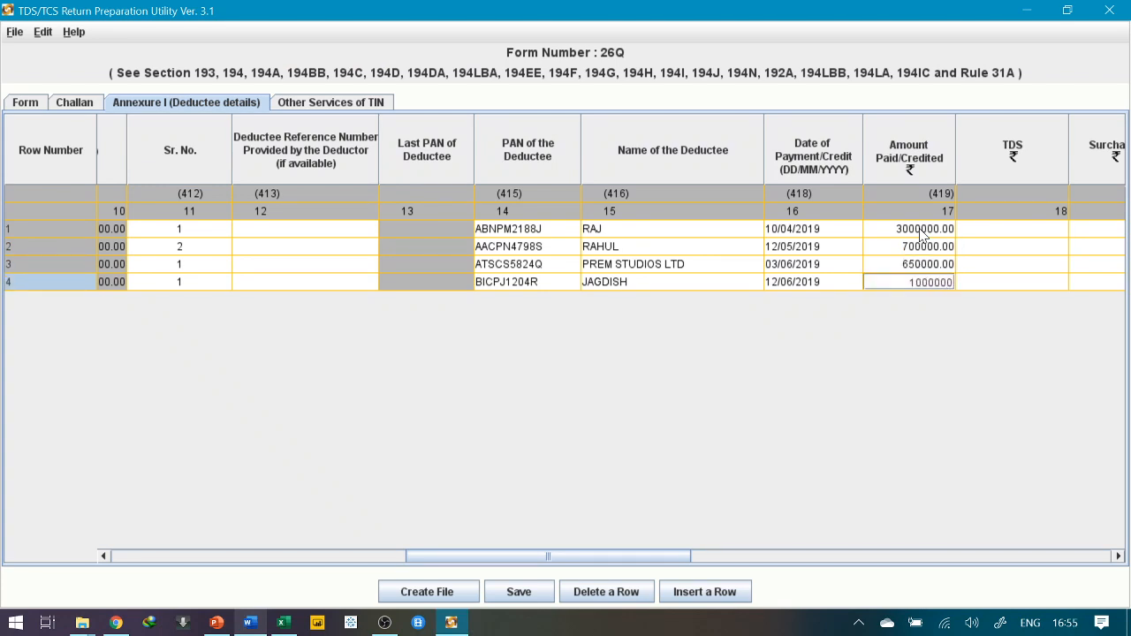
{"action": "key", "text": "Return"}
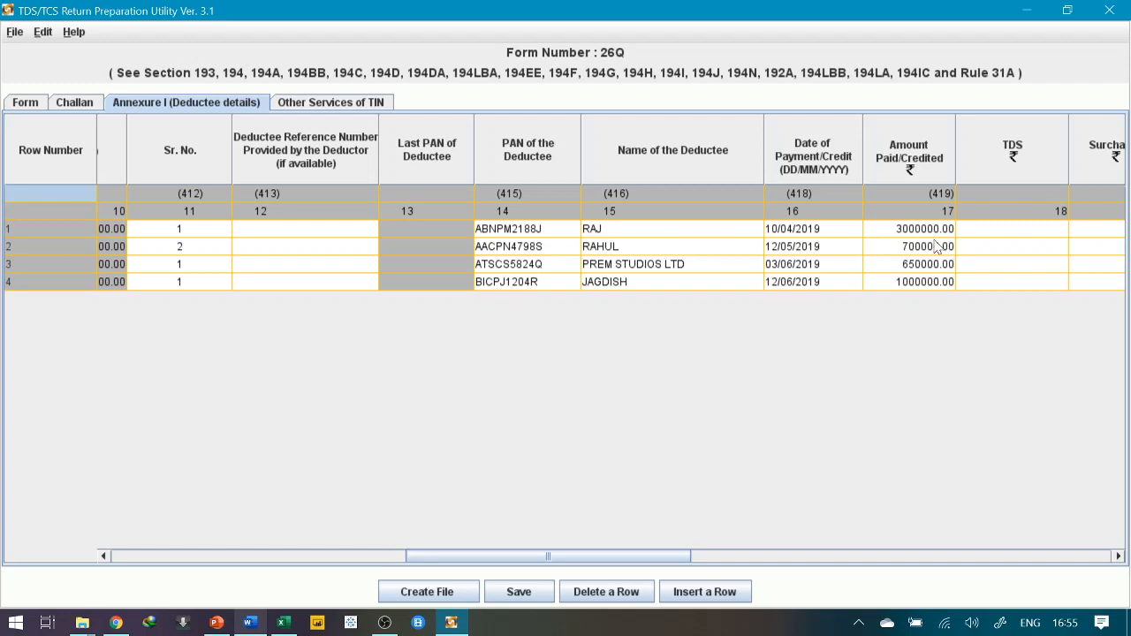
Enter TDS of 0 for the first deductee
{"action": "left_click", "coordinate": [1003, 233]}
{"action": "key", "text": "alt+Tab"}
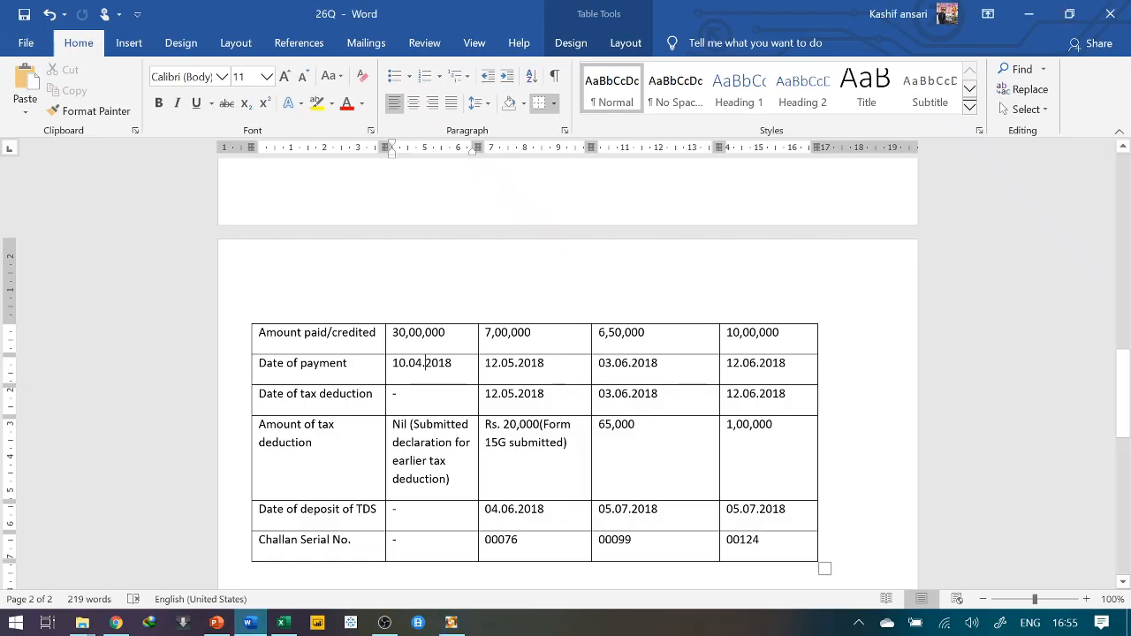
{"action": "key", "text": "alt+Tab"}
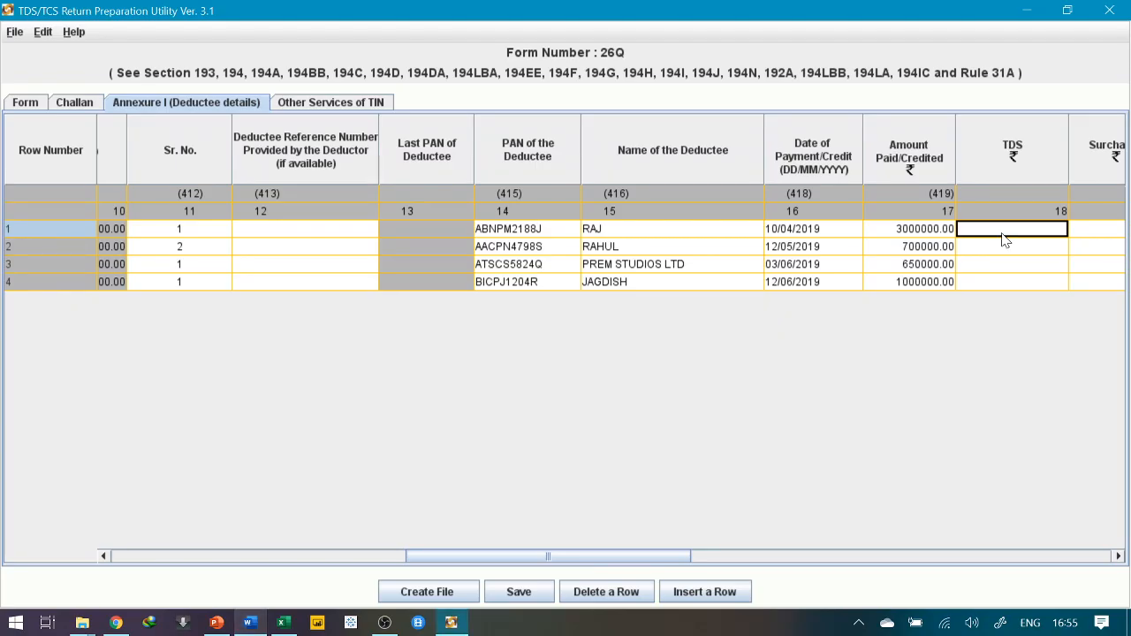
{"action": "type", "text": "0"}
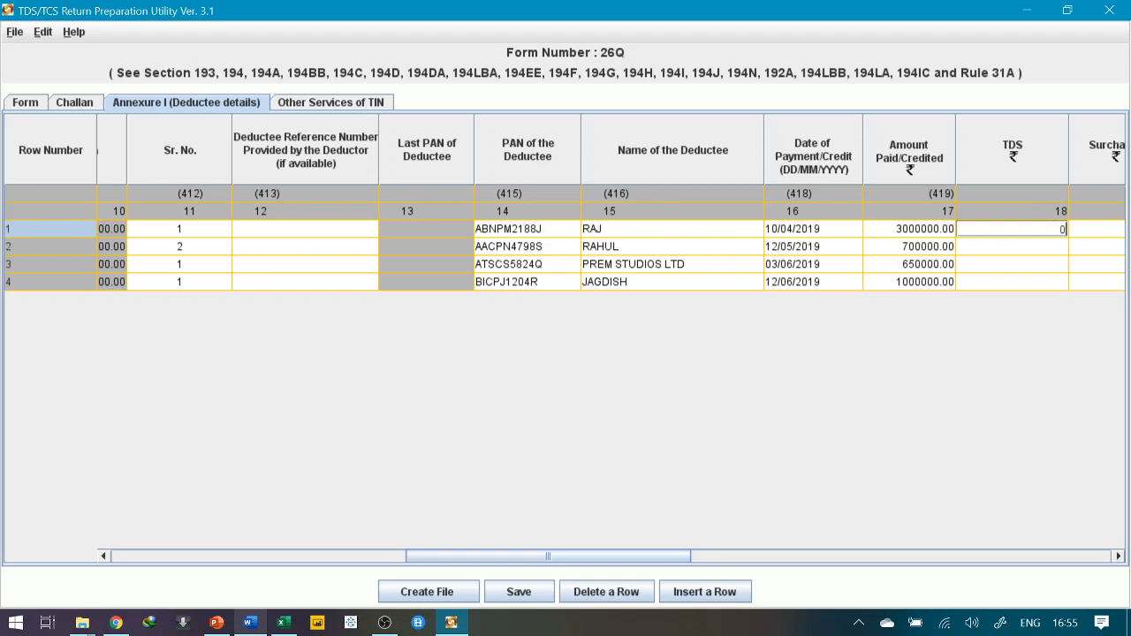
{"action": "key", "text": "Return"}
{"action": "key", "text": "alt+Tab"}
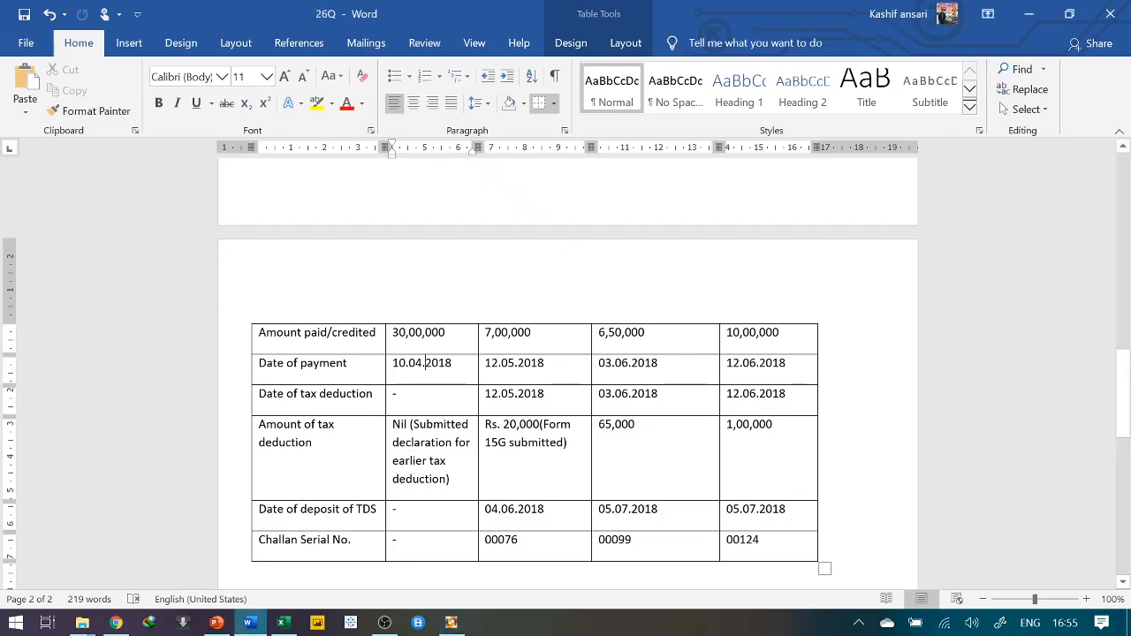
{"action": "left_click", "coordinate": [425, 362]}
{"action": "key", "text": "alt+Tab"}
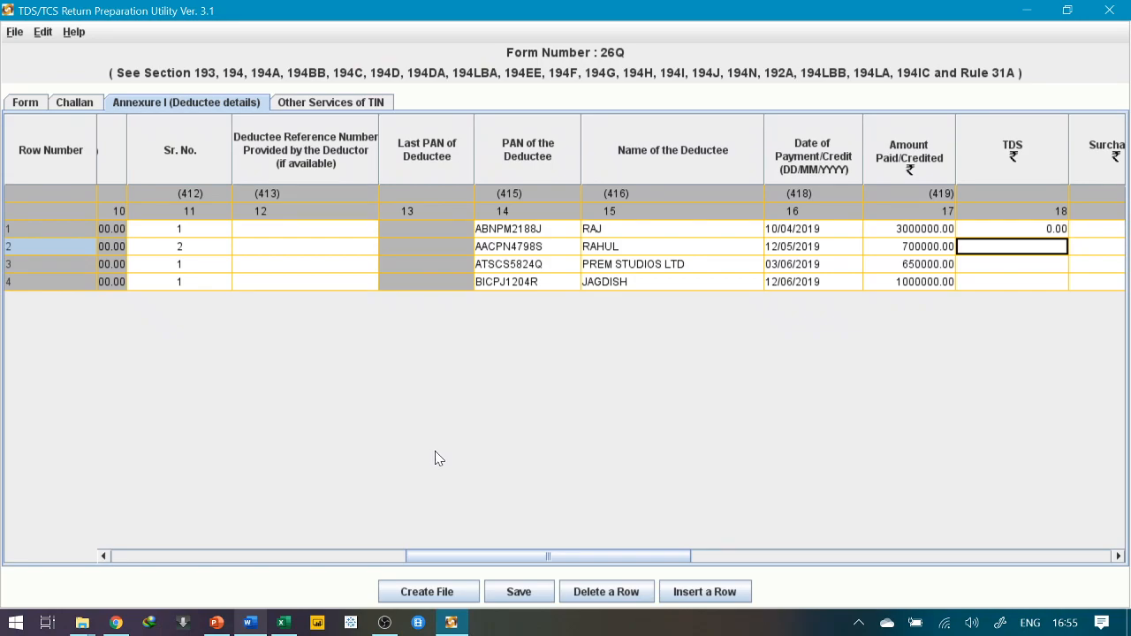
Enter TDS of 20000, 65000 and 100000 for rows 2–4
{"action": "key", "text": "alt+Tab"}
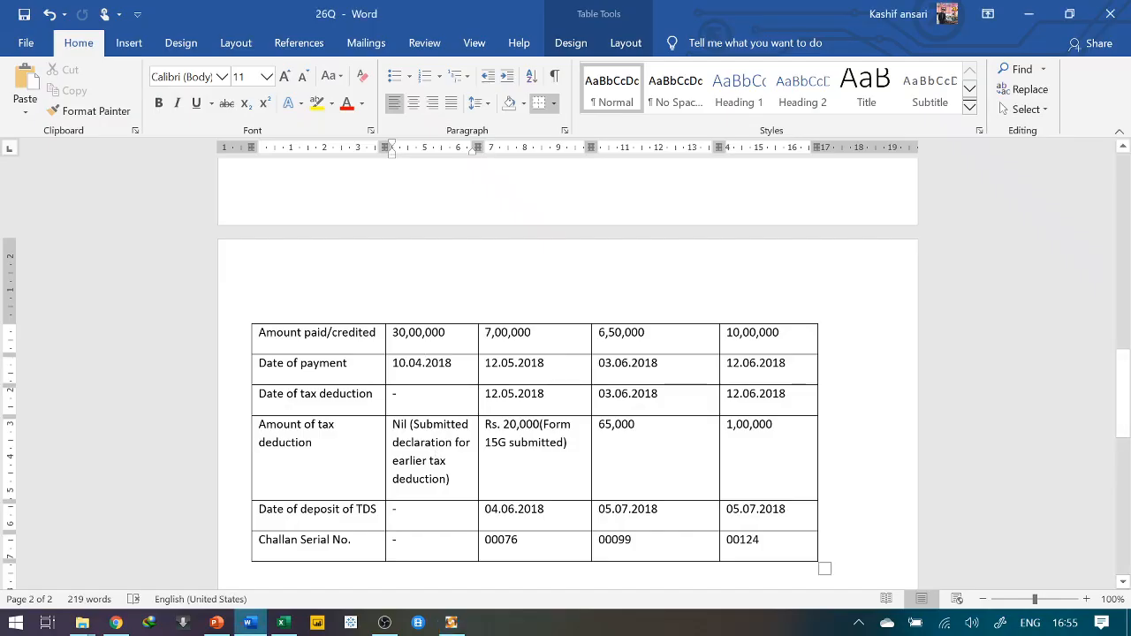
{"action": "key", "text": "alt+Tab"}
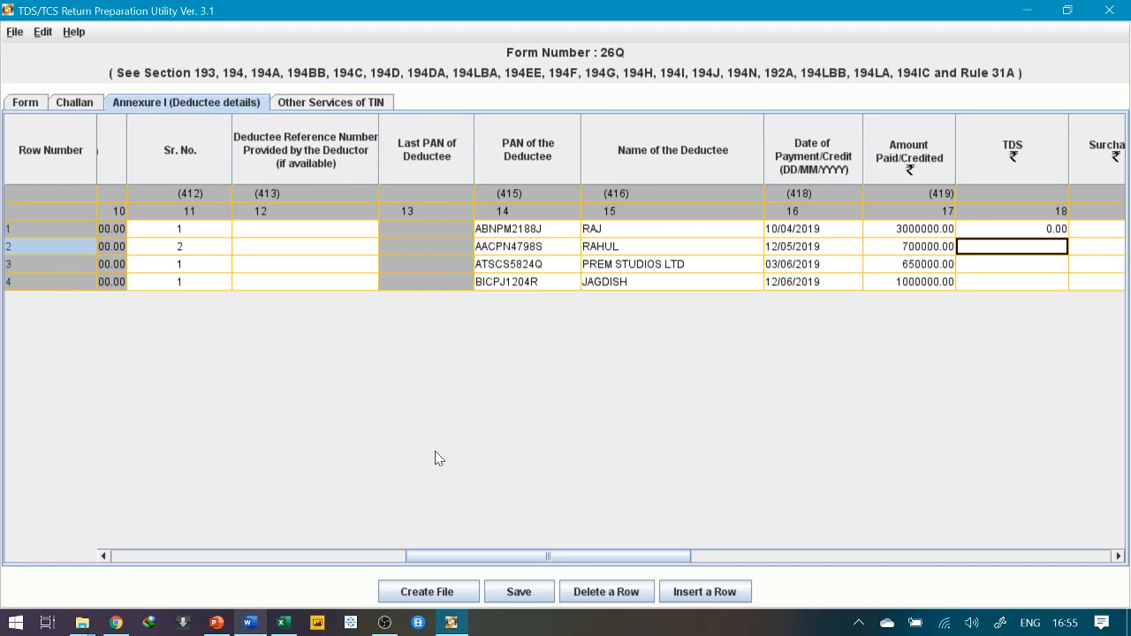
{"action": "type", "text": "20000"}
{"action": "key", "text": "Return"}
{"action": "type", "text": "6"}
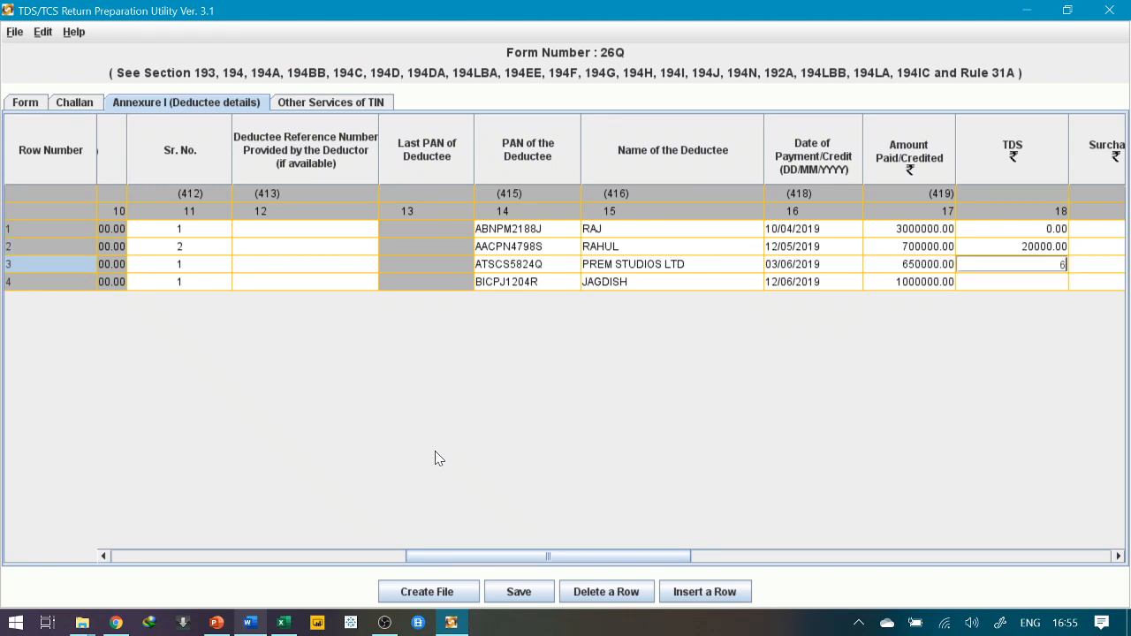
{"action": "type", "text": "5000"}
{"action": "key", "text": "Return"}
{"action": "type", "text": "100000"}
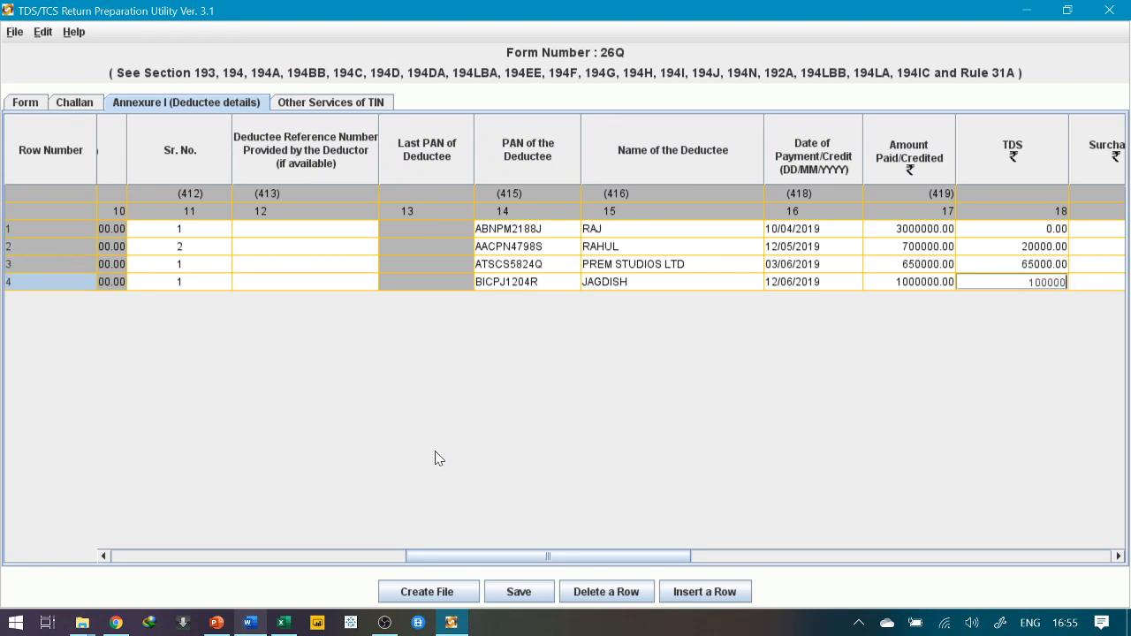
{"action": "key", "text": "Return"}
{"action": "key", "text": "alt+Tab"}
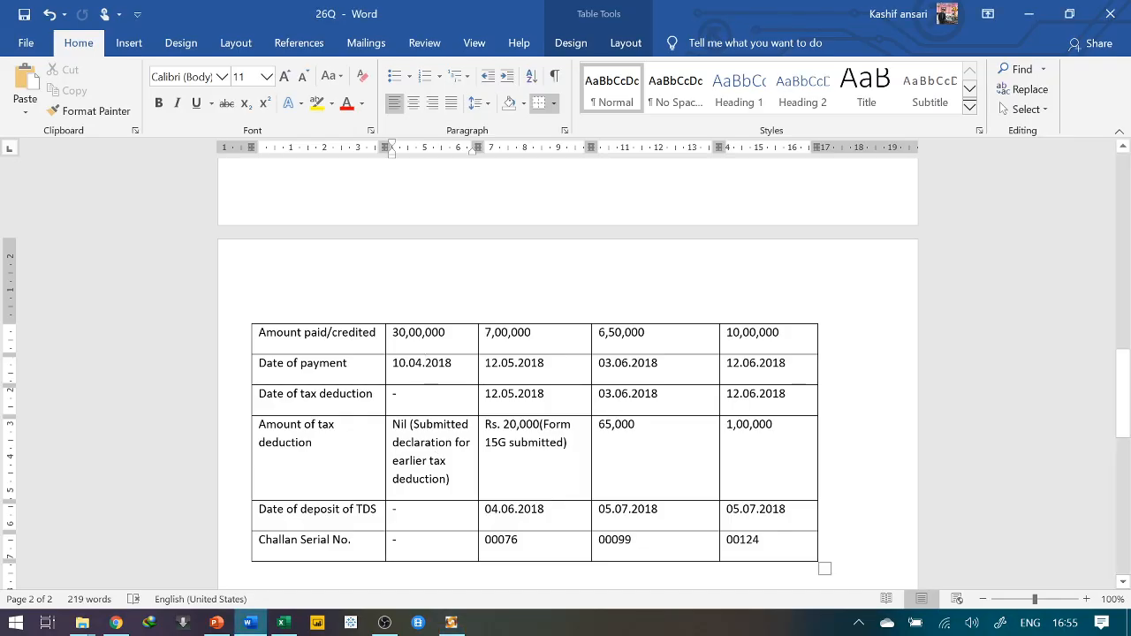
Enter 0 surcharge for the deductee rows
{"action": "key", "text": "alt+Tab"}
{"action": "scroll", "coordinate": [436, 456], "scroll_direction": "right", "scroll_amount": 6}
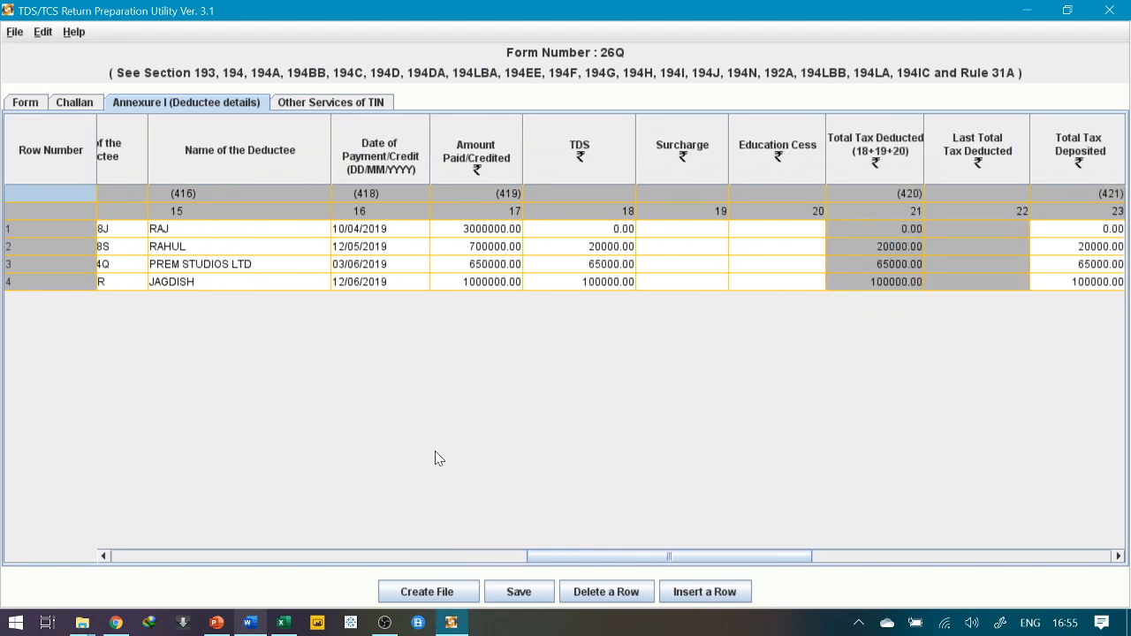
{"action": "double_click", "coordinate": [667, 229]}
{"action": "type", "text": "0"}
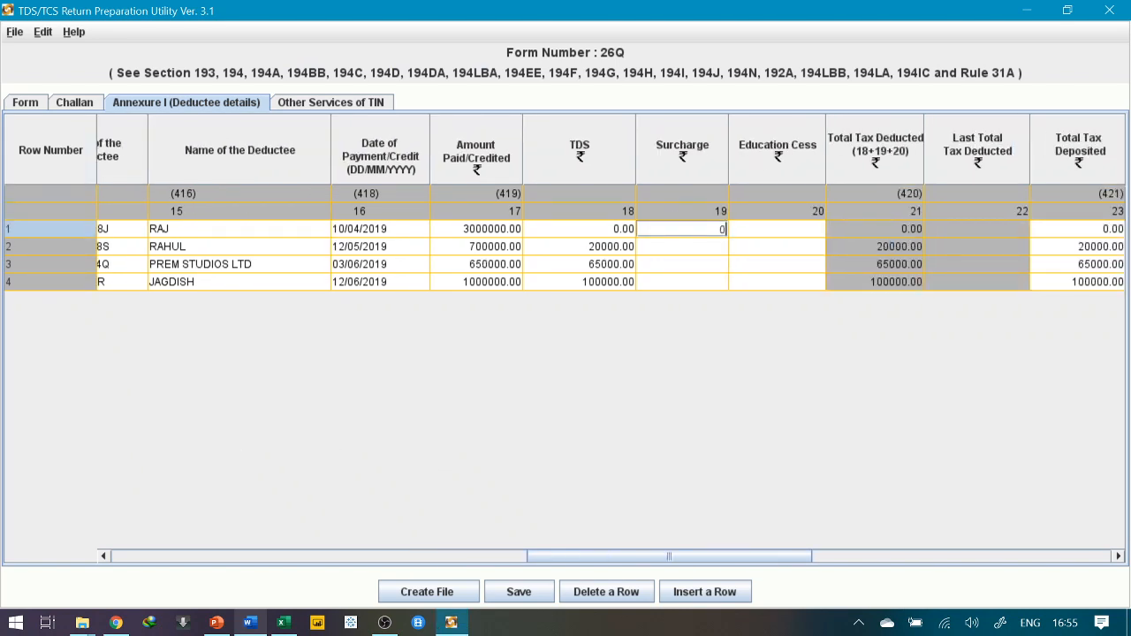
{"action": "key", "text": "Return"}
{"action": "type", "text": "0"}
{"action": "key", "text": "Return"}
{"action": "type", "text": "0"}
{"action": "key", "text": "Return"}
{"action": "type", "text": "0"}
{"action": "key", "text": "Return"}
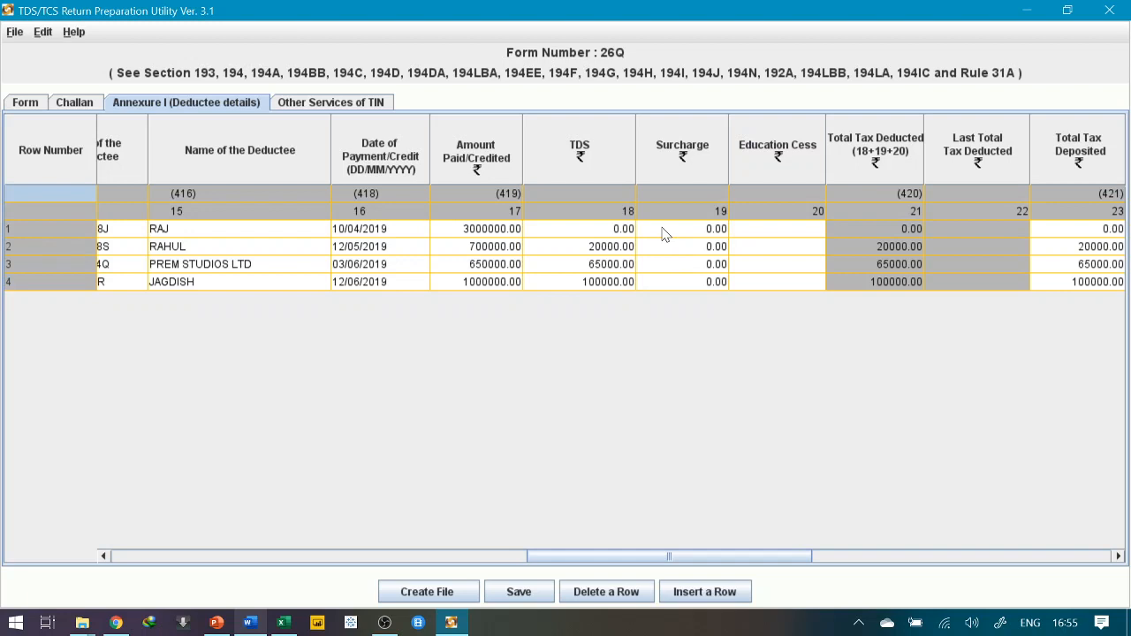
Enter 0 education cess for rows 1 and 2, dismissing the invalid-cess warnings
{"action": "left_click", "coordinate": [793, 231]}
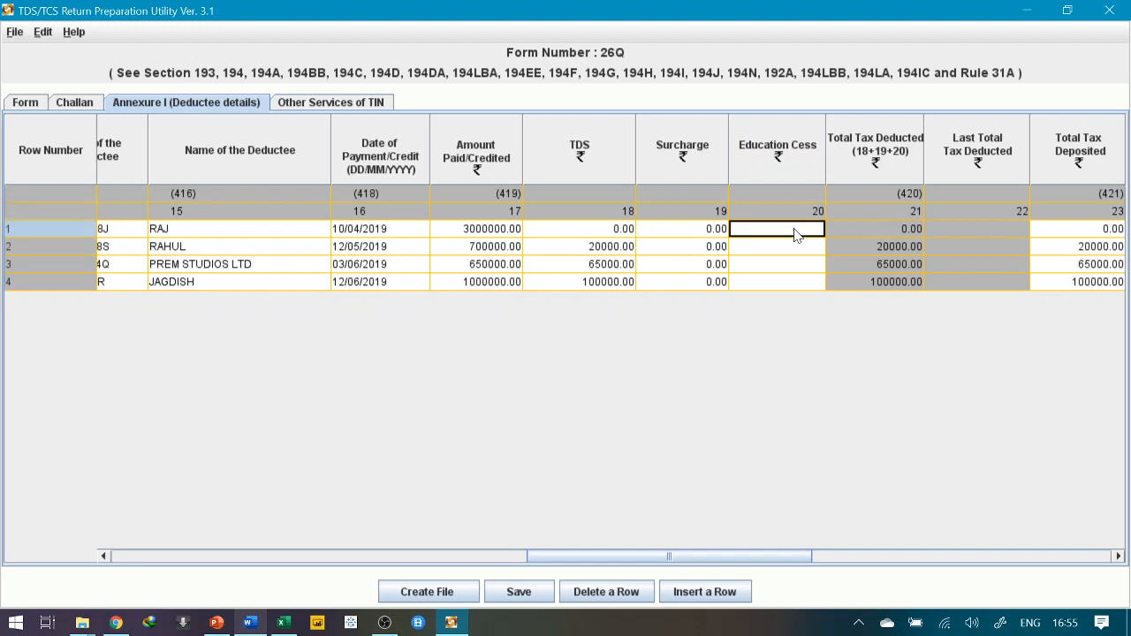
{"action": "type", "text": "0"}
{"action": "key", "text": "Return"}
{"action": "key", "text": "Return"}
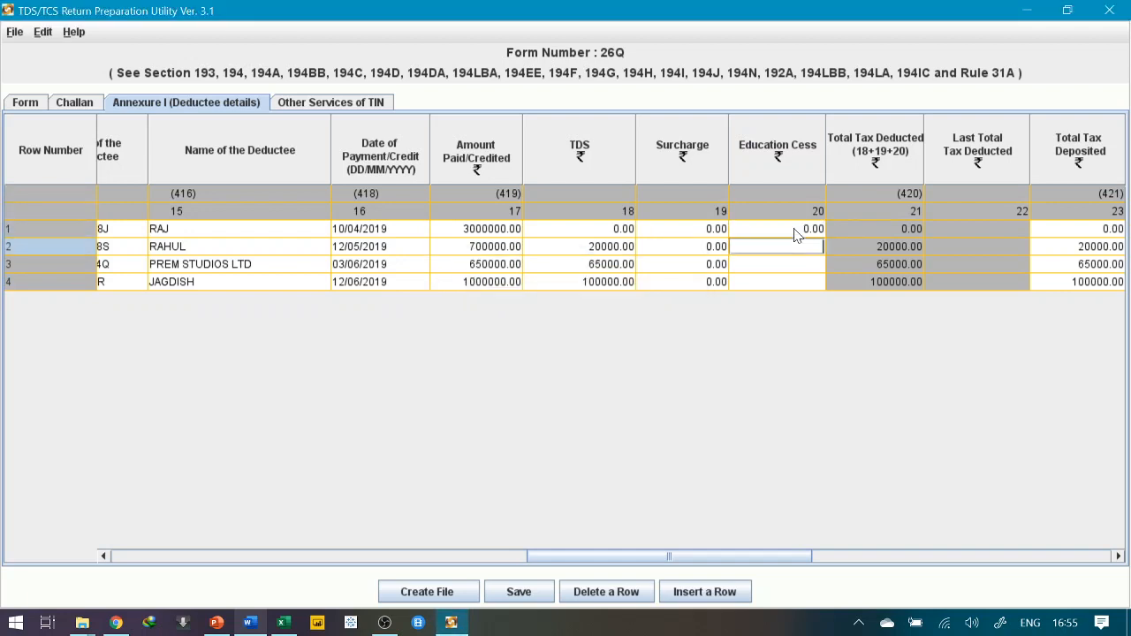
{"action": "key", "text": "Return"}
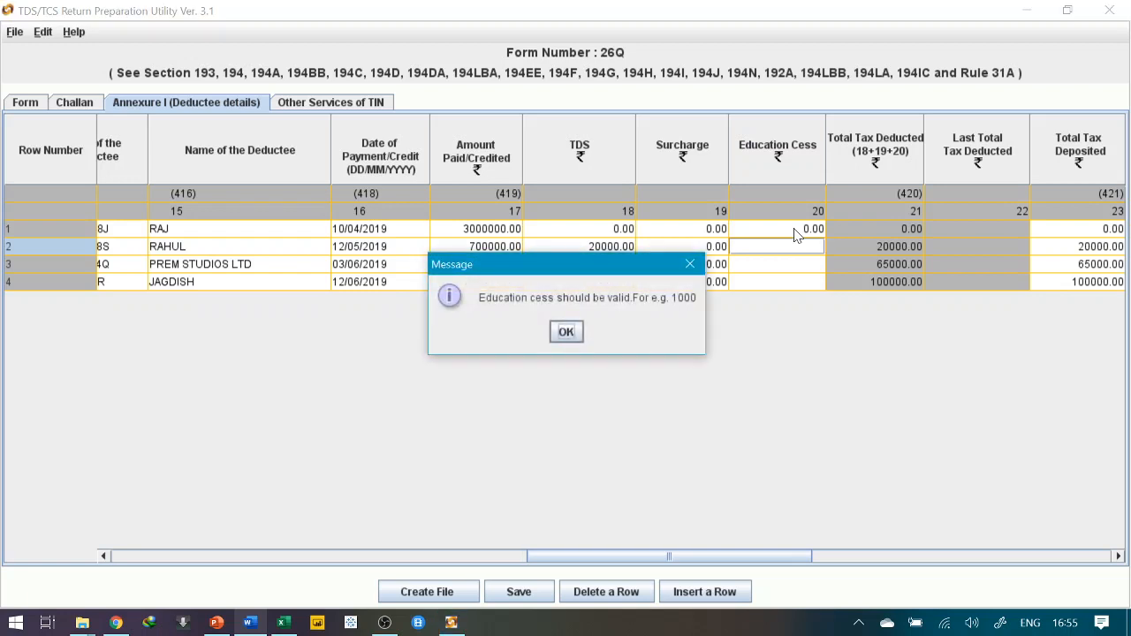
{"action": "left_click", "coordinate": [565, 332]}
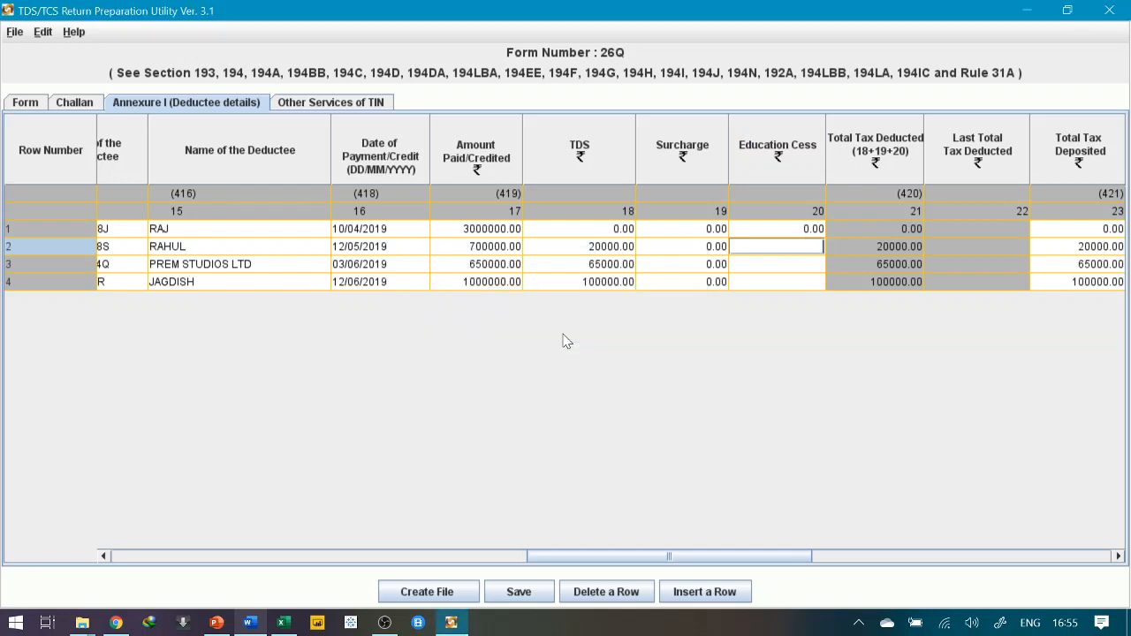
{"action": "type", "text": "0"}
{"action": "key", "text": "BackSpace"}
{"action": "key", "text": "Return"}
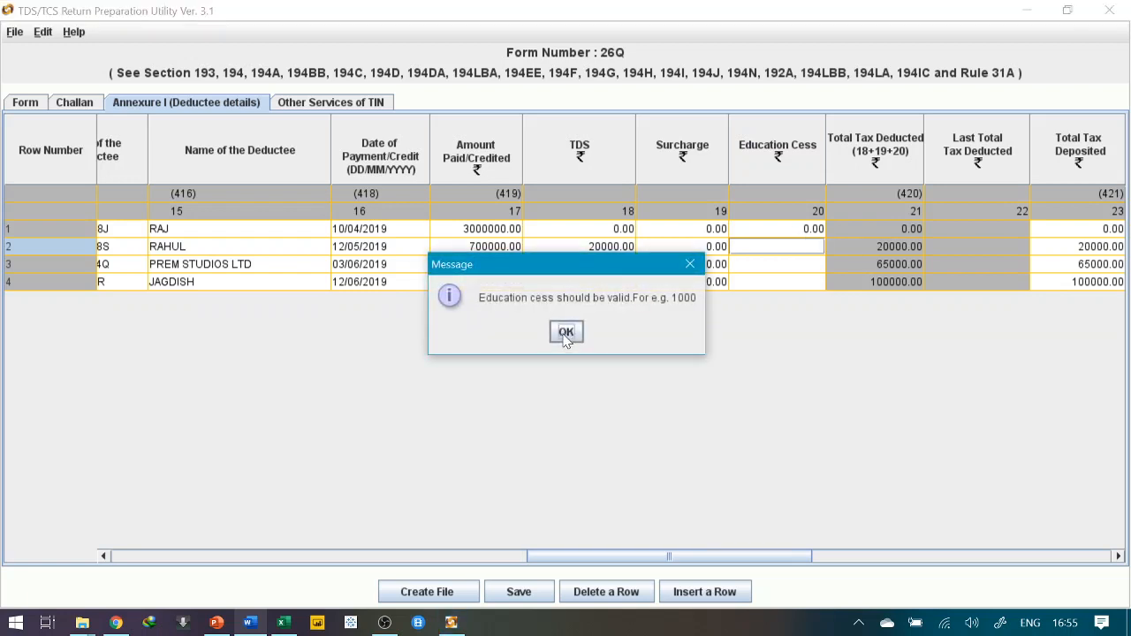
{"action": "left_click", "coordinate": [565, 332]}
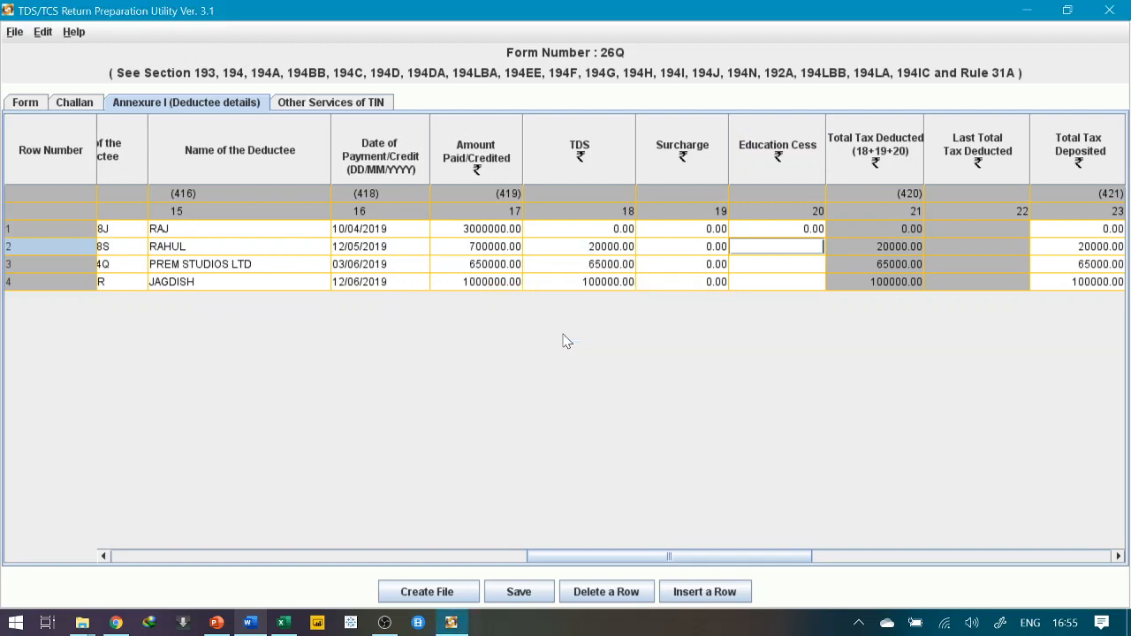
Enter 0 education cess for the remaining deductee rows
{"action": "type", "text": "0"}
{"action": "key", "text": "Return"}
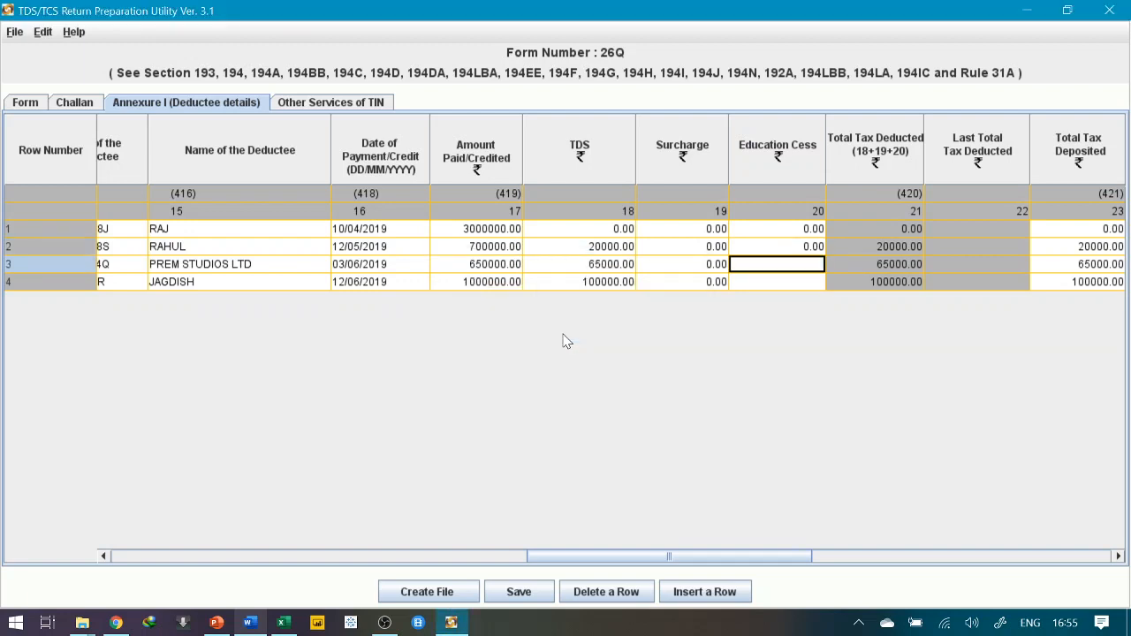
{"action": "type", "text": "0"}
{"action": "key", "text": "Return"}
{"action": "type", "text": "00"}
{"action": "key", "text": "Return"}
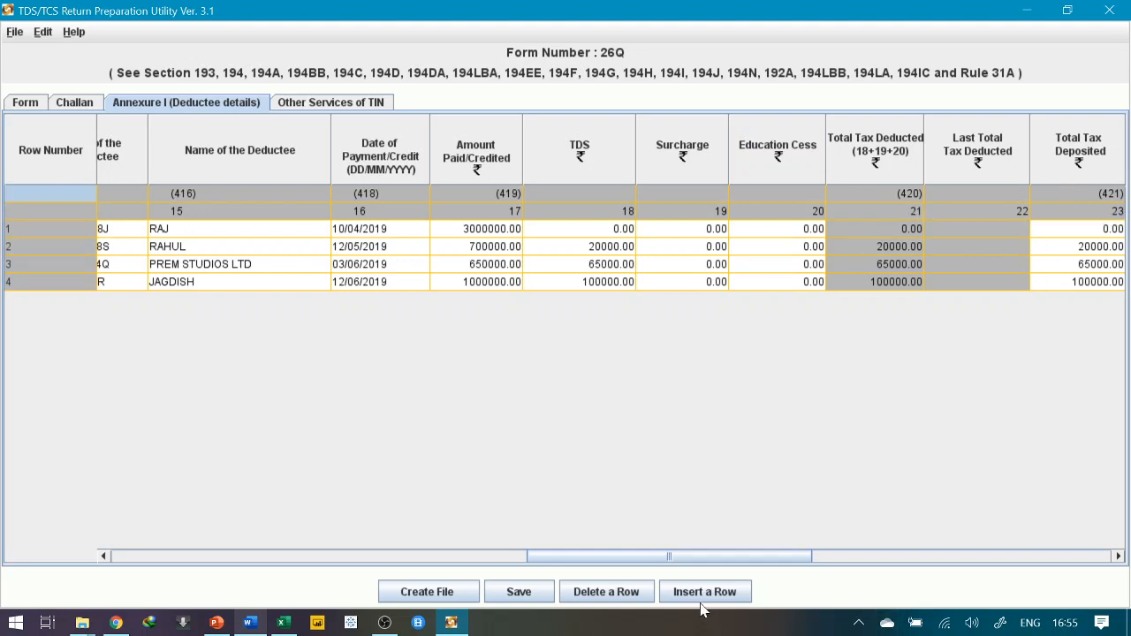
{"action": "left_click_drag", "start_coordinate": [733, 557], "coordinate": [945, 548]}
After checking the 26Q notes, select the Date of Payment cells for deductee rows 1–4
{"action": "left_click", "coordinate": [537, 232]}
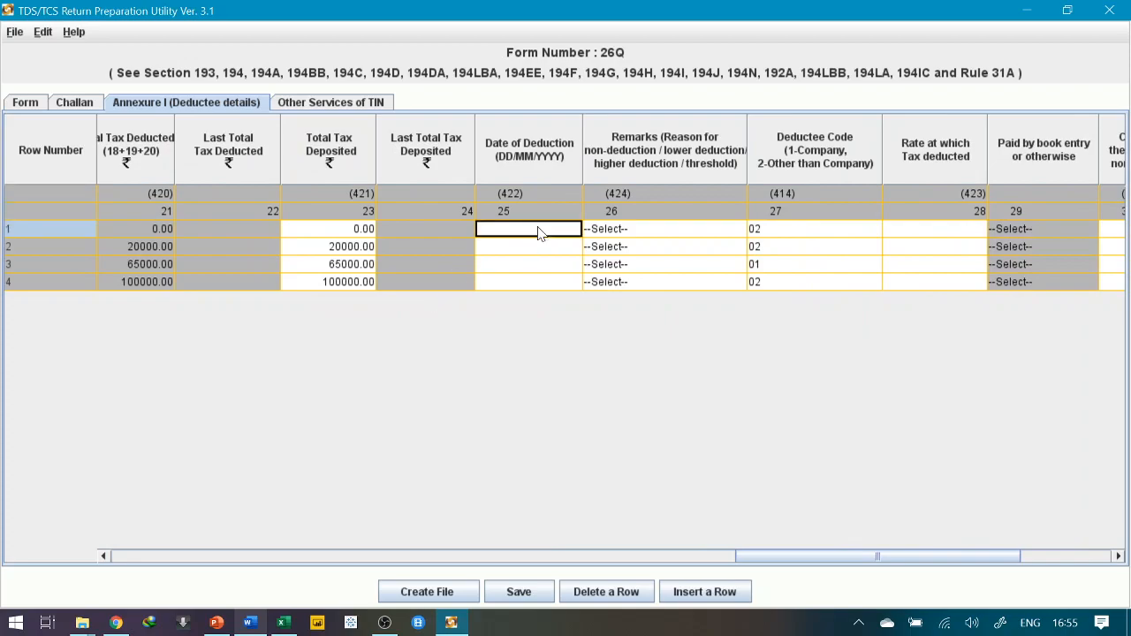
{"action": "key", "text": "alt+Tab"}
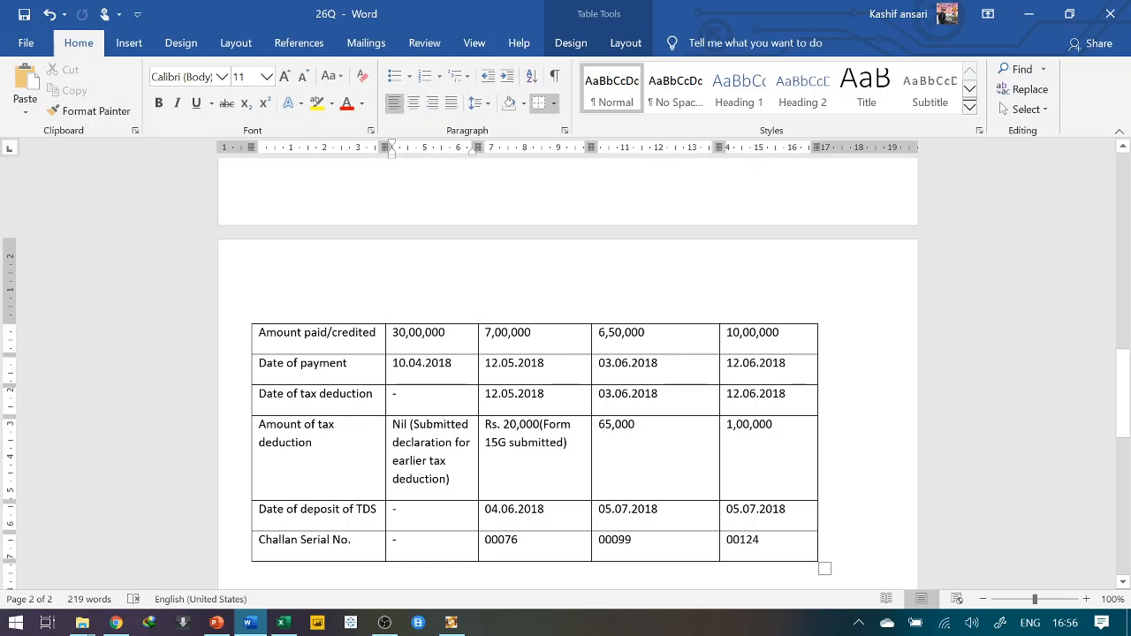
{"action": "key", "text": "alt+Tab"}
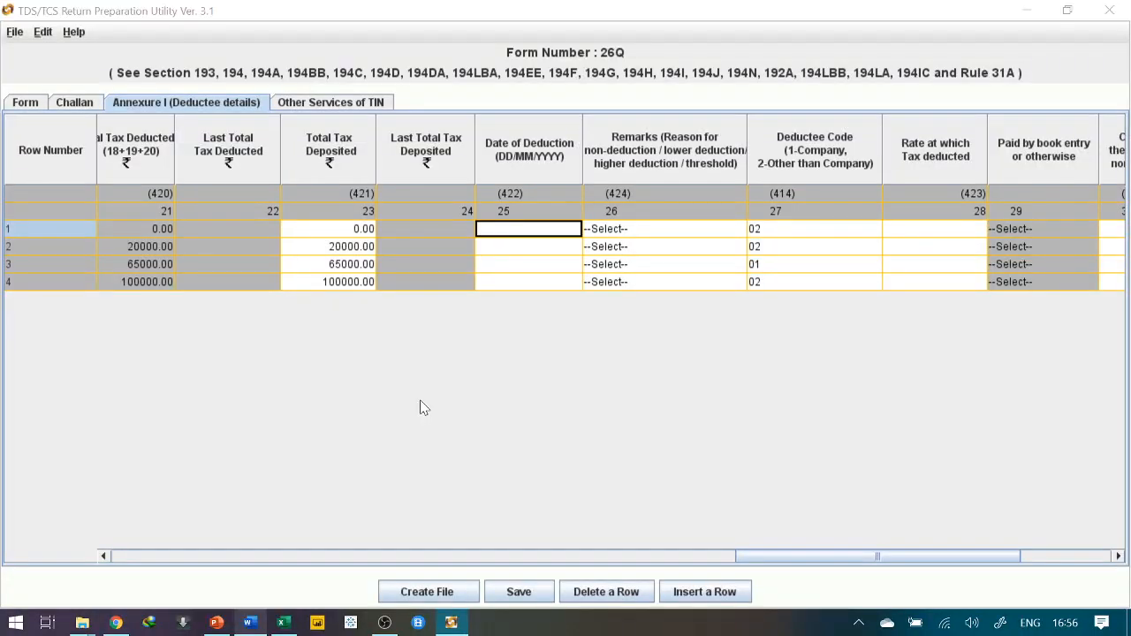
{"action": "key", "text": "alt+Tab"}
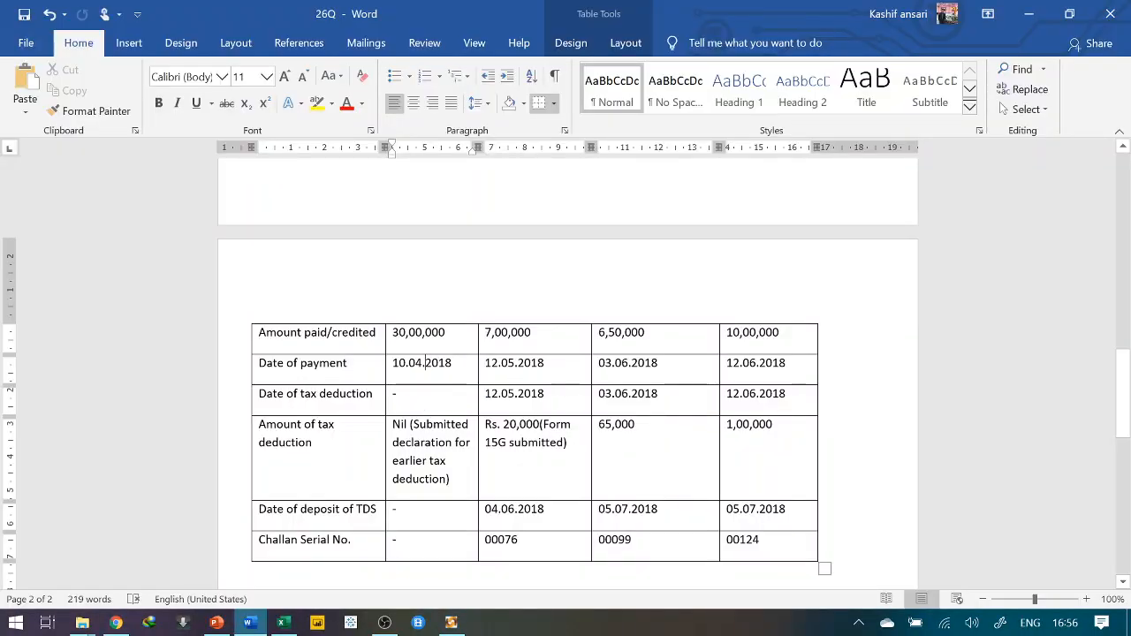
{"action": "key", "text": "alt+Tab"}
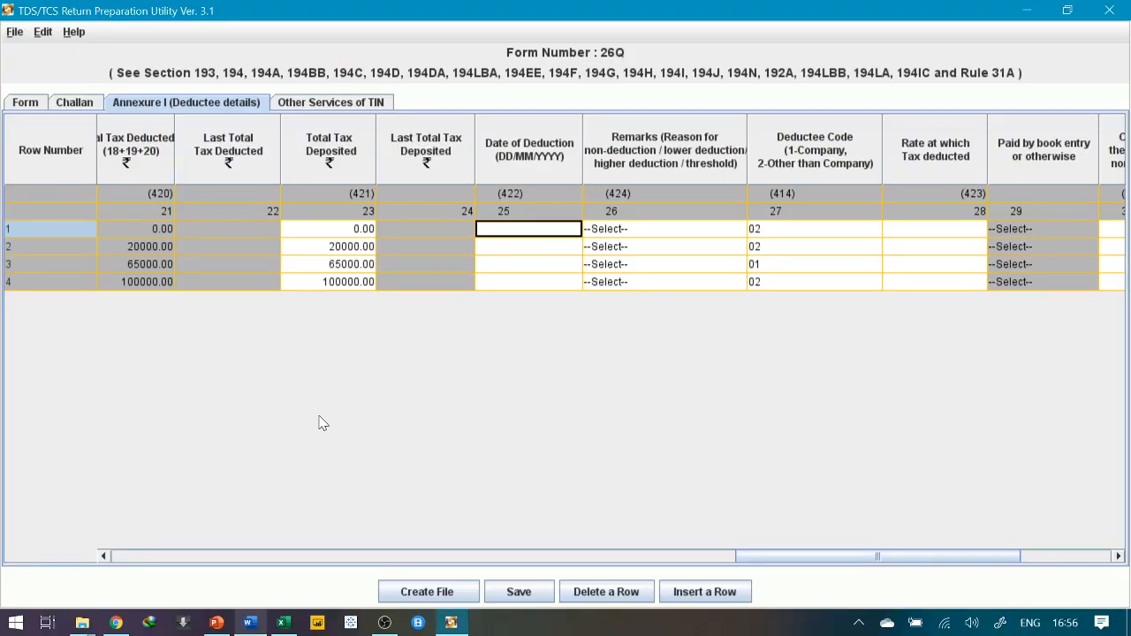
{"action": "key", "text": "Left"}
{"action": "key", "text": "Left"}
{"action": "key", "text": "Left"}
{"action": "key", "text": "Left"}
{"action": "key", "text": "Left"}
{"action": "key", "text": "Left"}
{"action": "key", "text": "Left"}
{"action": "key", "text": "Left"}
{"action": "key", "text": "Left"}
{"action": "key", "text": "Left"}
{"action": "key", "text": "Left"}
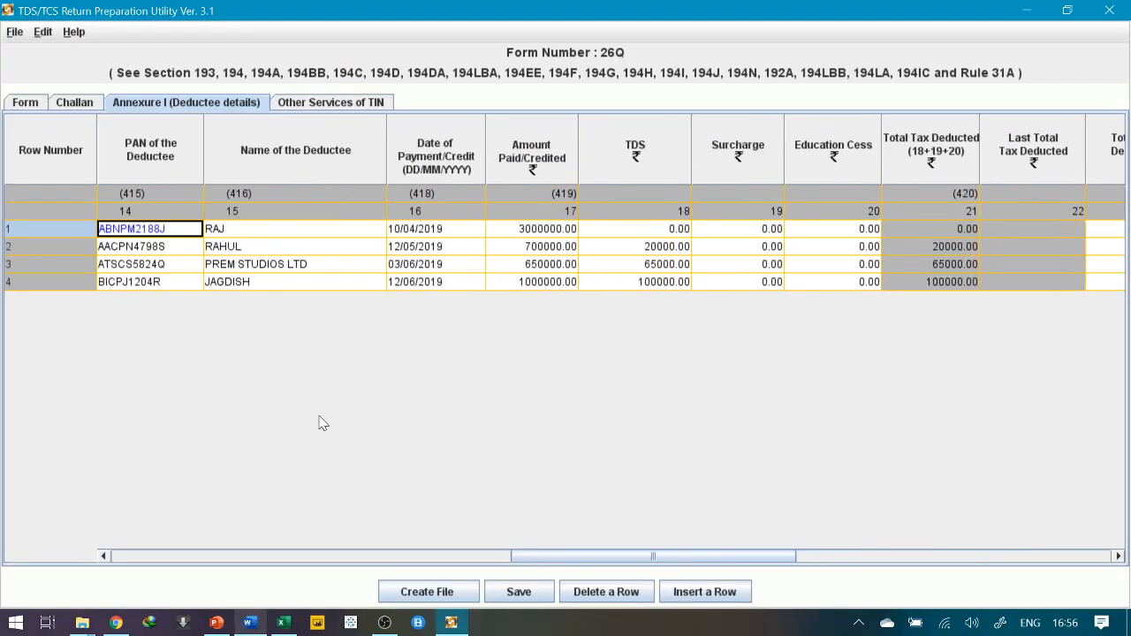
{"action": "key", "text": "Right"}
{"action": "key", "text": "Right"}
{"action": "key", "text": "shift+Down"}
{"action": "key", "text": "shift+Down"}
{"action": "key", "text": "shift+Down"}
{"action": "key", "text": "ctrl+c"}
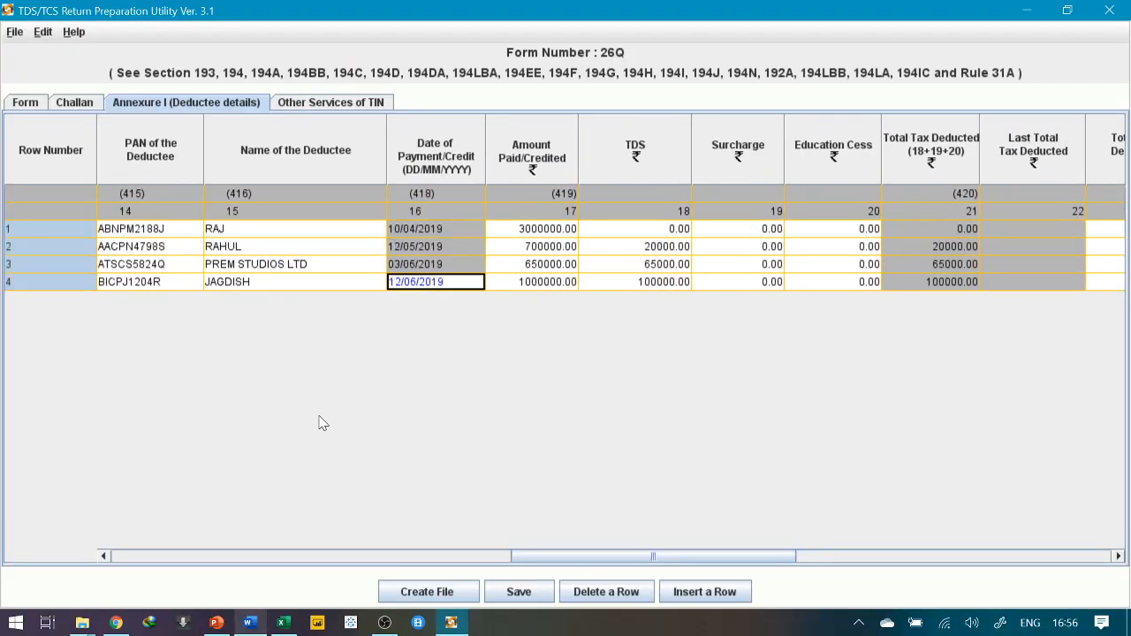
Paste the payment dates into Date of Deduction: 10/04/2019, 12/05/2019, 03/06/2019, 12/06/2019
{"action": "key", "text": "Right"}
{"action": "key", "text": "Right"}
{"action": "key", "text": "Right"}
{"action": "key", "text": "Right"}
{"action": "key", "text": "Right"}
{"action": "key", "text": "Right"}
{"action": "key", "text": "Right"}
{"action": "key", "text": "Right"}
{"action": "key", "text": "Right"}
{"action": "key", "text": "Right"}
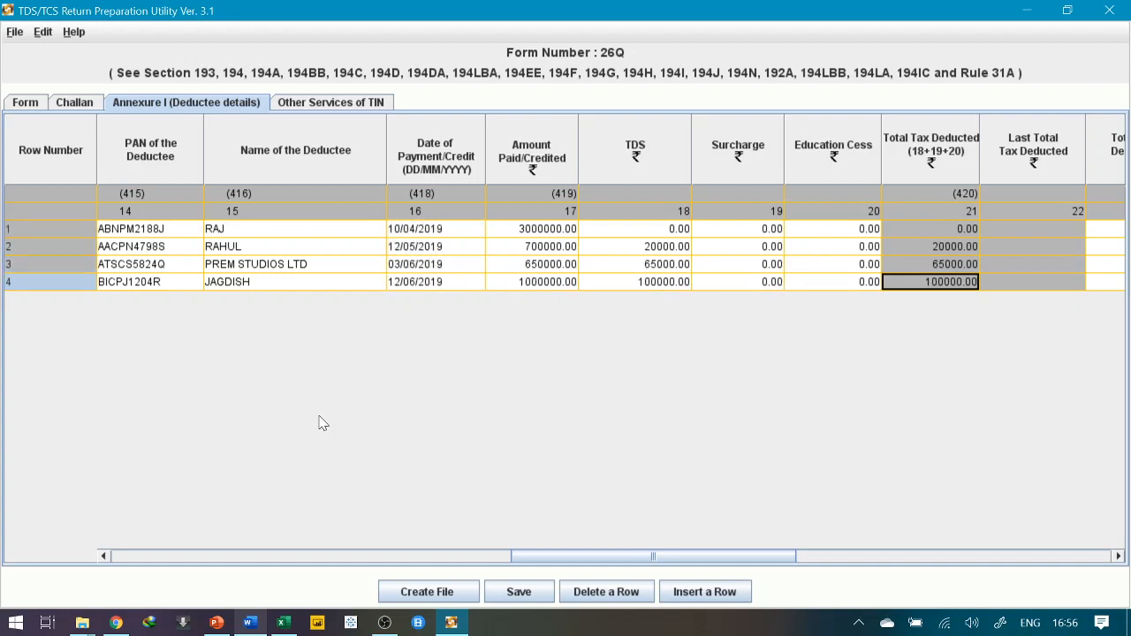
{"action": "key", "text": "Right"}
{"action": "key", "text": "Up"}
{"action": "key", "text": "Left"}
{"action": "key", "text": "Left"}
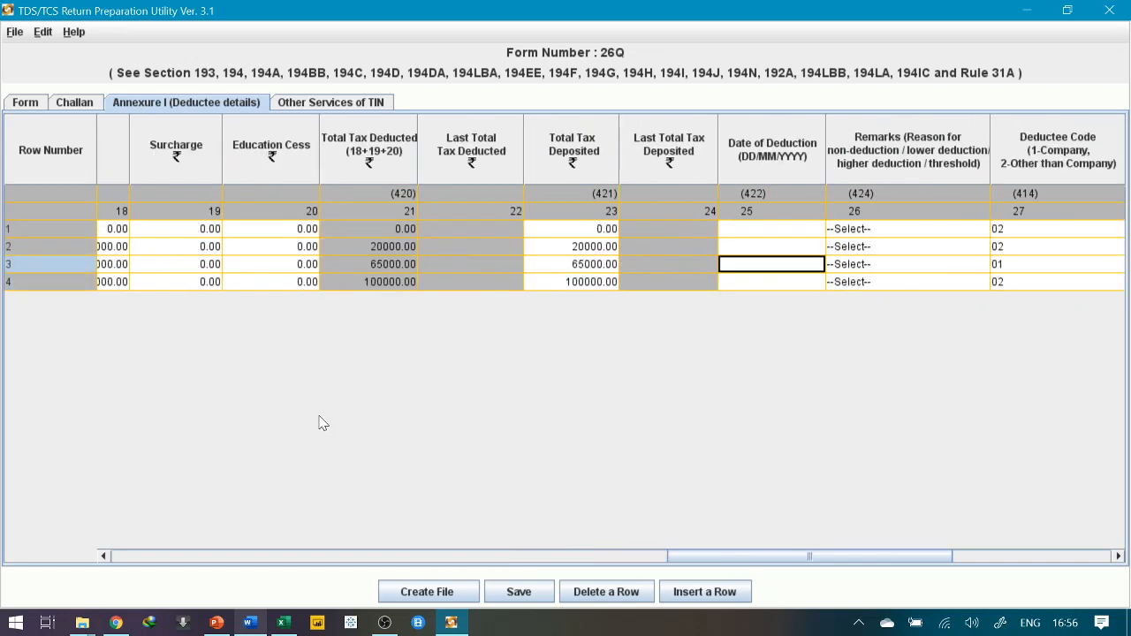
{"action": "key", "text": "Up"}
{"action": "key", "text": "Up"}
{"action": "key", "text": "ctrl+v"}
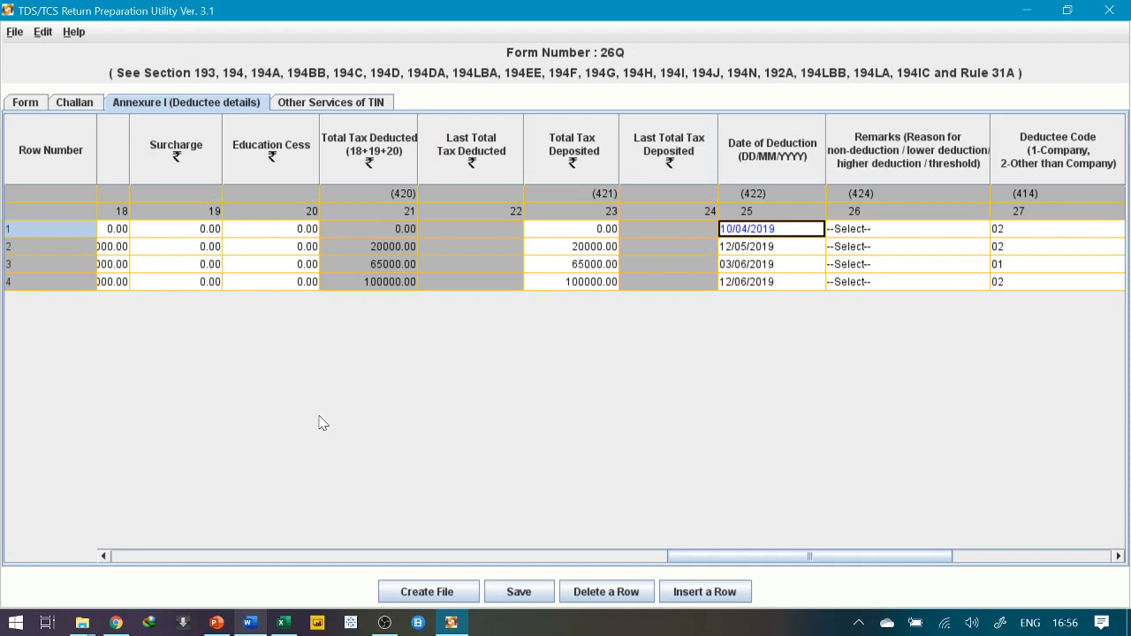
Move along row 1 to its Remarks cell
{"action": "key", "text": "Right"}
{"action": "key", "text": "Right"}
{"action": "key", "text": "Right"}
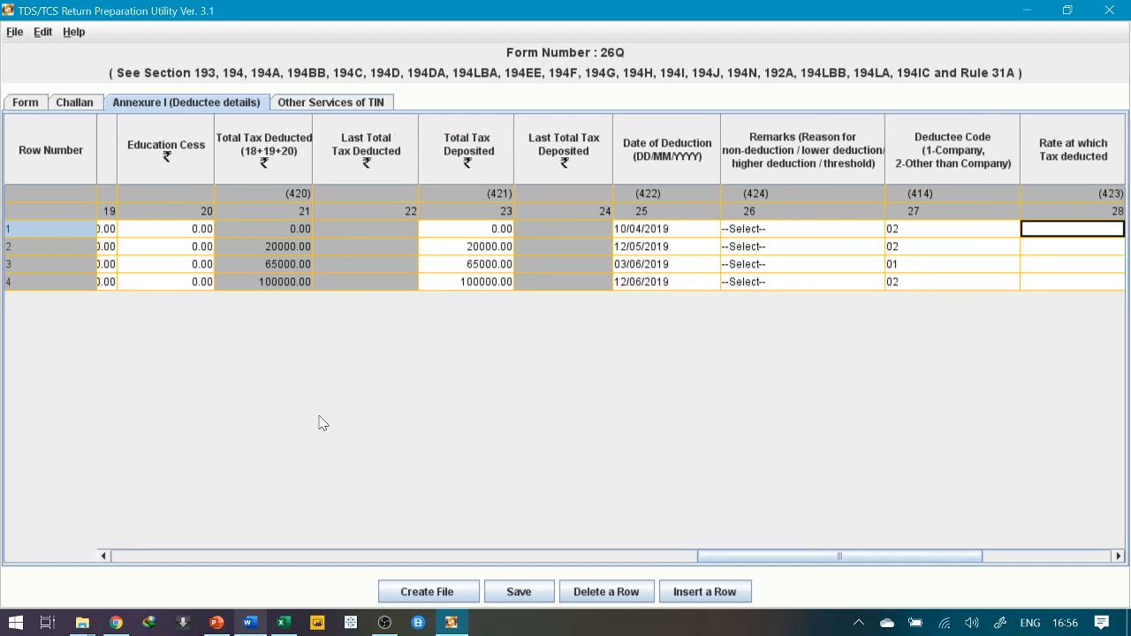
{"action": "key", "text": "Left"}
{"action": "key", "text": "Right"}
{"action": "key", "text": "Right"}
{"action": "key", "text": "Left"}
{"action": "key", "text": "Left"}
{"action": "key", "text": "Left"}
{"action": "key", "text": "Right"}
{"action": "key", "text": "Right"}
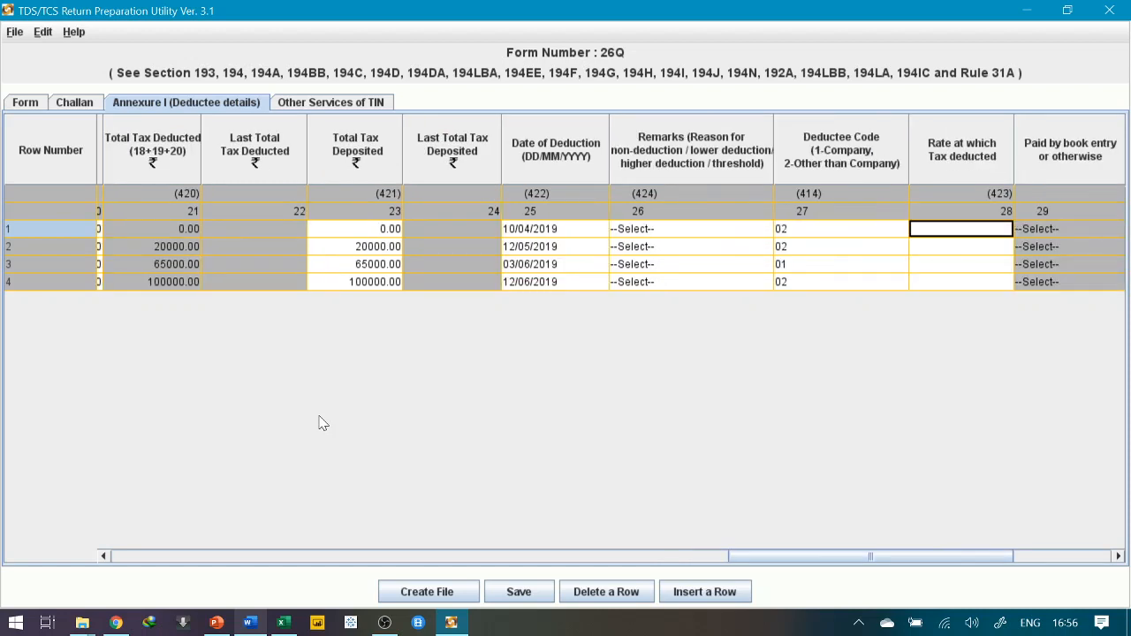
{"action": "key", "text": "Right"}
{"action": "key", "text": "Left"}
{"action": "key", "text": "Left"}
{"action": "key", "text": "Left"}
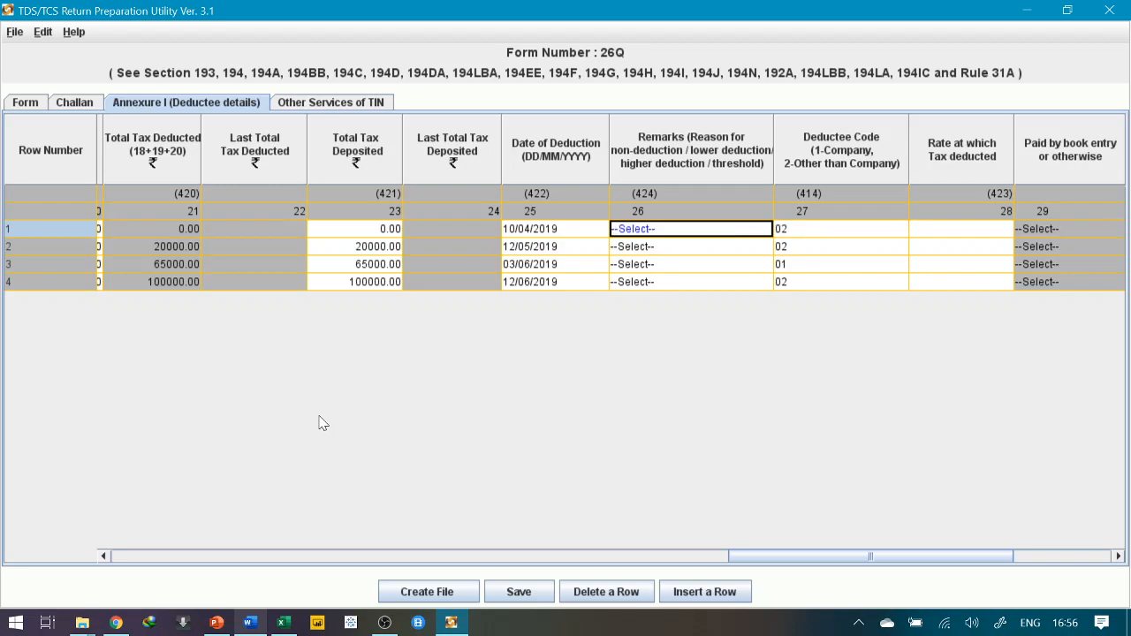
Check the 26Q notes, then bring up PowerPoint slide 9, 'Tags for difference'
{"action": "key", "text": "alt+Tab"}
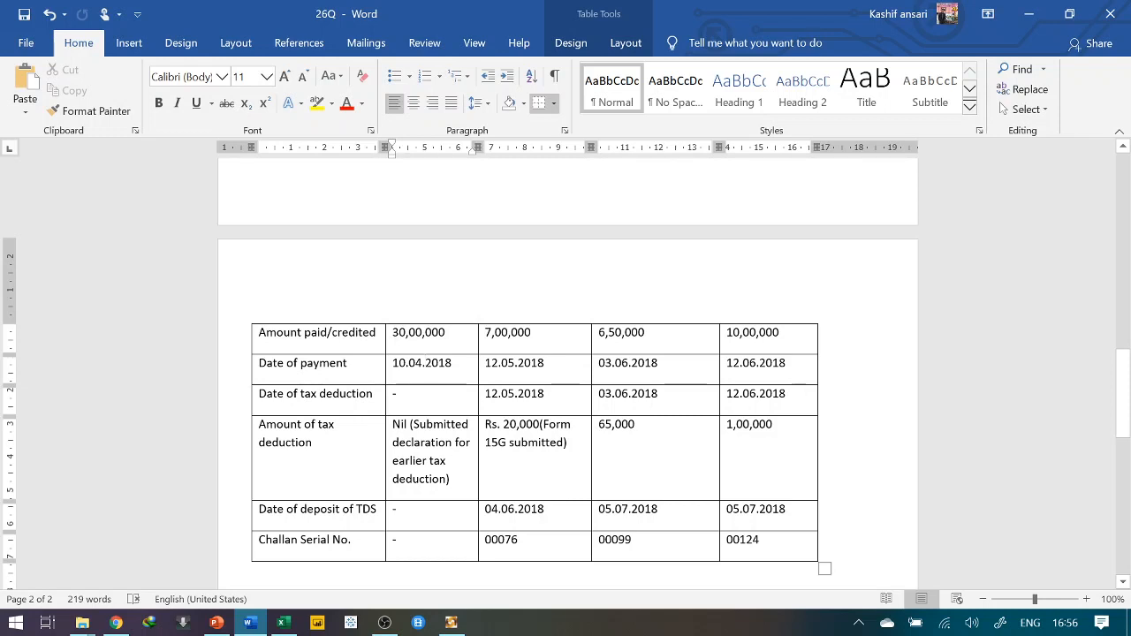
{"action": "left_click", "coordinate": [215, 622]}
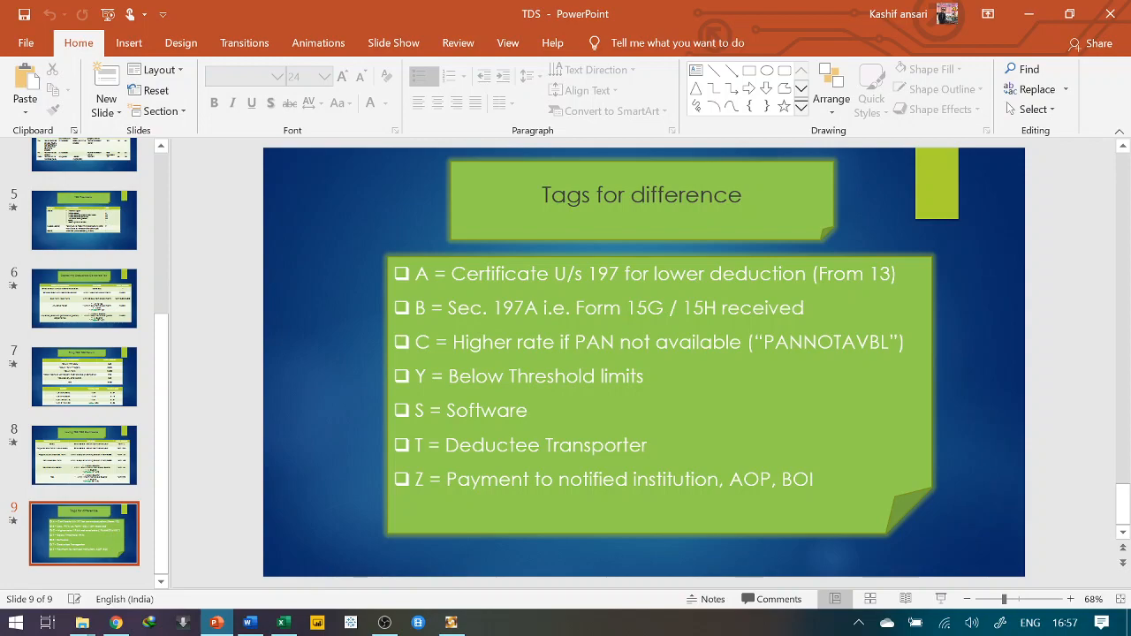
Leave the Tags for difference slide and bring back RPU's grid at the Remarks and Deductee Code columns
{"action": "key", "text": "alt+Tab"}
{"action": "key", "text": "alt+Tab"}
{"action": "left_click", "coordinate": [453, 624]}
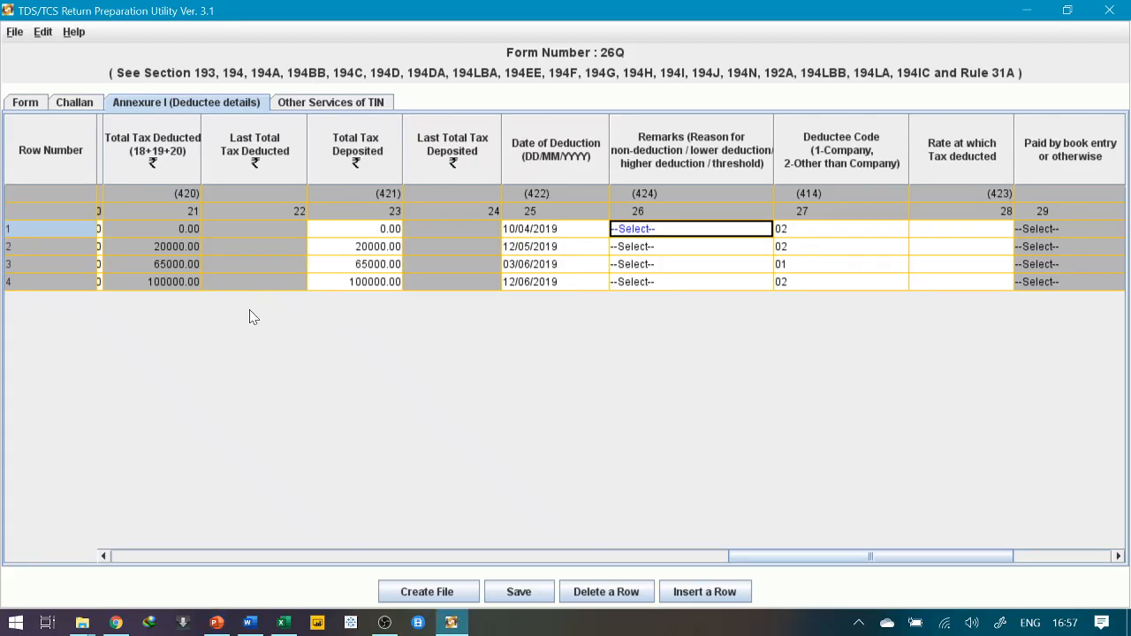
Run down and up the PAN column for deductees 1–4, then switch to the Tags for difference slide
{"action": "key", "text": "Left"}
{"action": "key", "text": "Left"}
{"action": "key", "text": "Left"}
{"action": "key", "text": "Left"}
{"action": "key", "text": "Left"}
{"action": "key", "text": "Left"}
{"action": "key", "text": "Left"}
{"action": "key", "text": "Left"}
{"action": "key", "text": "Left"}
{"action": "key", "text": "Left"}
{"action": "key", "text": "Left"}
{"action": "key", "text": "Left"}
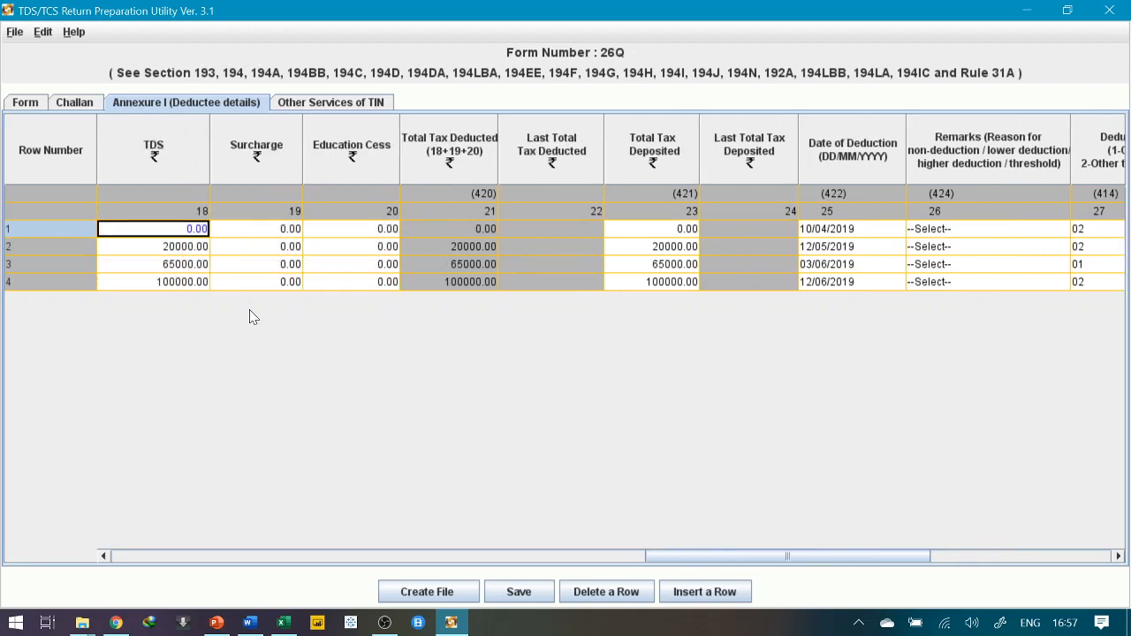
{"action": "key", "text": "Left"}
{"action": "key", "text": "Left"}
{"action": "key", "text": "Left"}
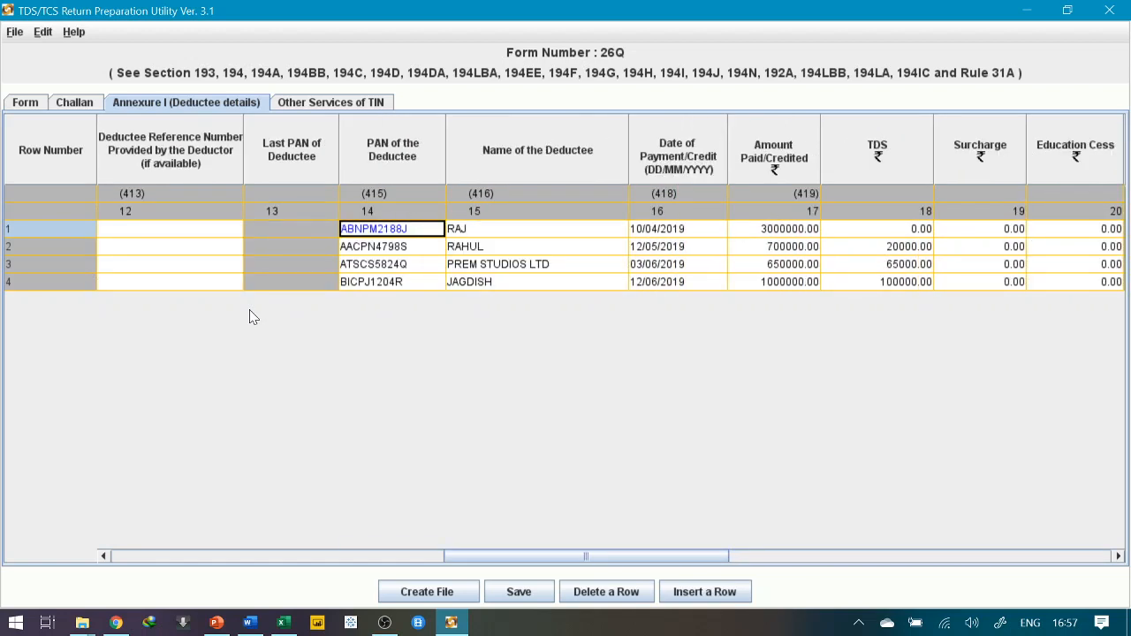
{"action": "key", "text": "Down"}
{"action": "key", "text": "Down"}
{"action": "key", "text": "Down"}
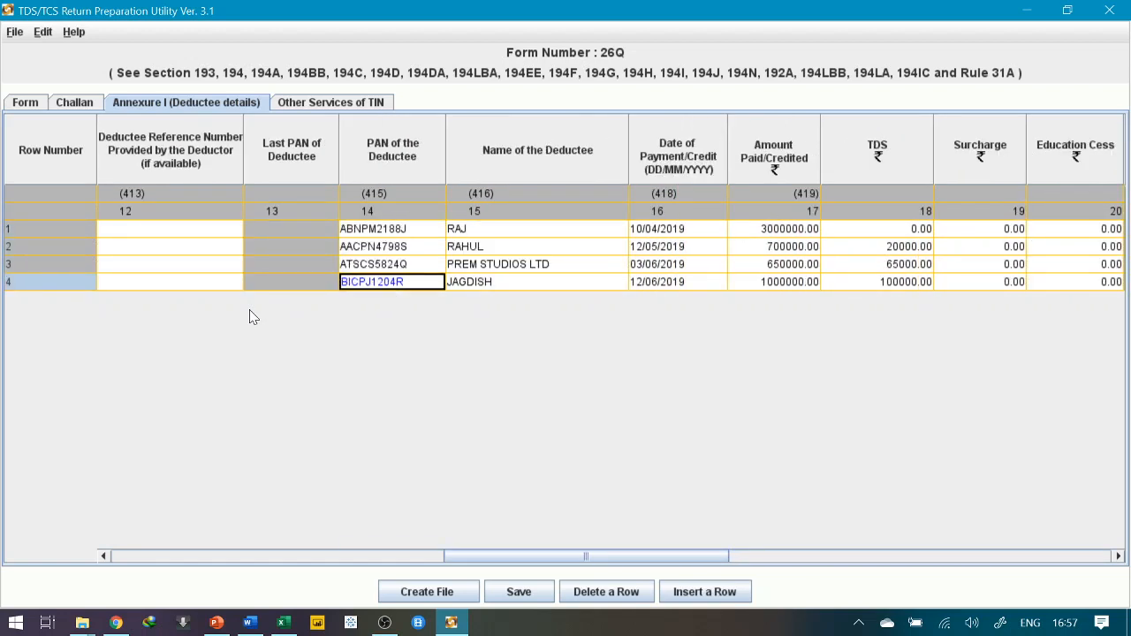
{"action": "key", "text": "Up"}
{"action": "key", "text": "Up"}
{"action": "key", "text": "Up"}
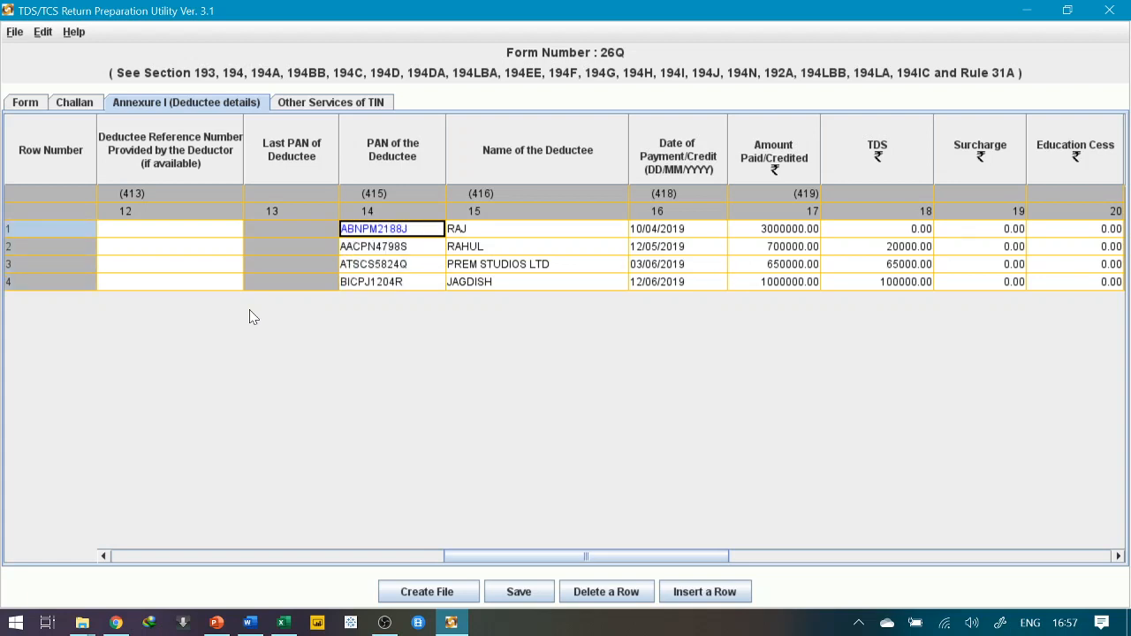
{"action": "key", "text": "alt+Tab"}
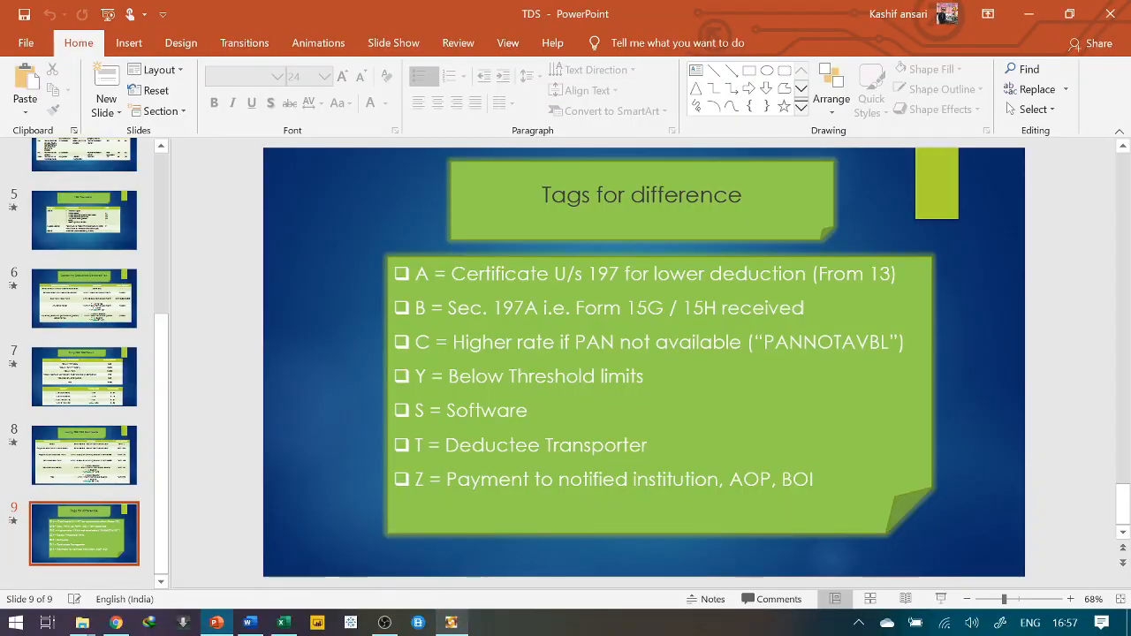
Highlight the PANNOTAVBL tag on the slide, then return to RPU at row 1's Deductee Code
{"action": "left_click_drag", "start_coordinate": [763, 343], "coordinate": [881, 346]}
{"action": "left_click", "coordinate": [652, 377]}
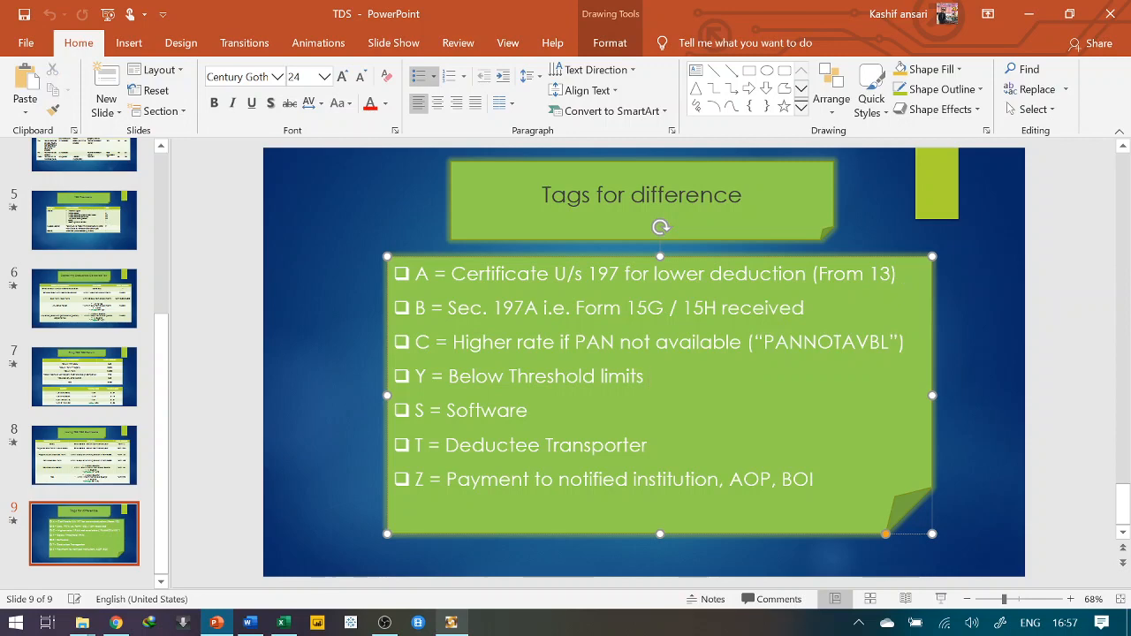
{"action": "key", "text": "alt+Tab"}
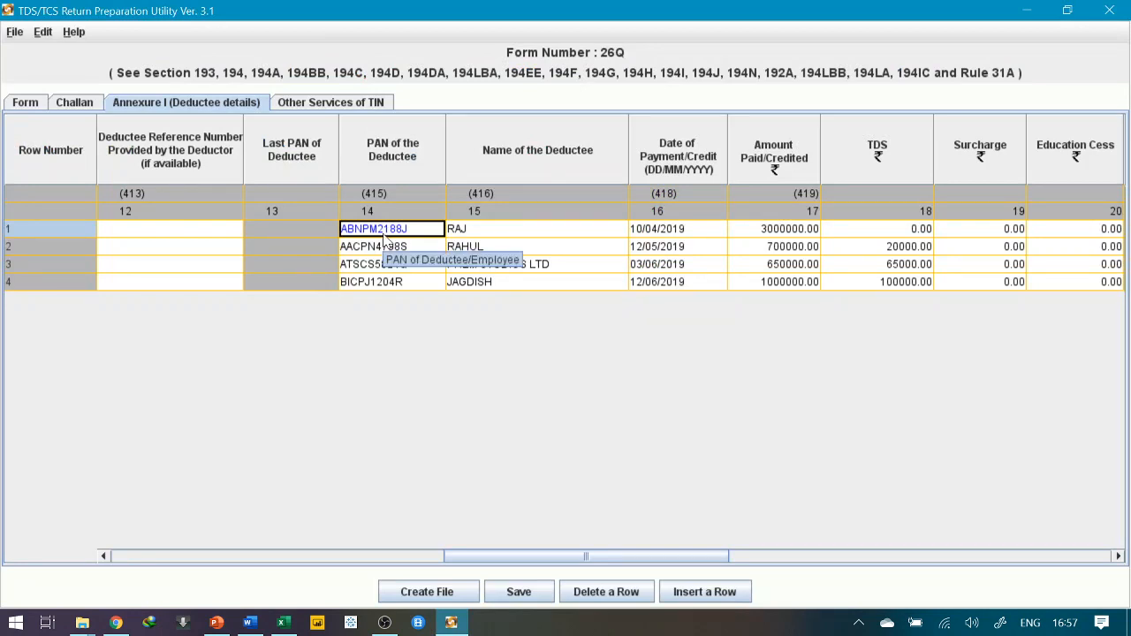
{"action": "key", "text": "Tab"}
{"action": "key", "text": "Tab"}
{"action": "key", "text": "Tab"}
{"action": "key", "text": "Tab"}
{"action": "key", "text": "Tab"}
{"action": "key", "text": "Tab"}
{"action": "key", "text": "Tab"}
{"action": "key", "text": "Tab"}
{"action": "key", "text": "Tab"}
{"action": "key", "text": "Tab"}
{"action": "key", "text": "Tab"}
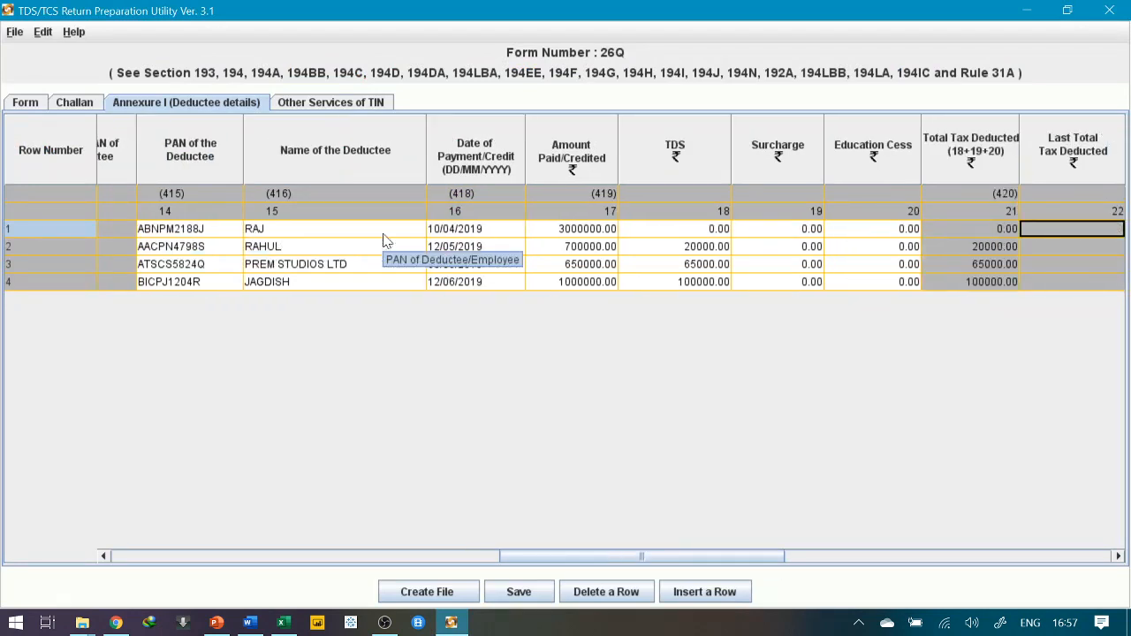
{"action": "key", "text": "Tab"}
{"action": "key", "text": "Tab"}
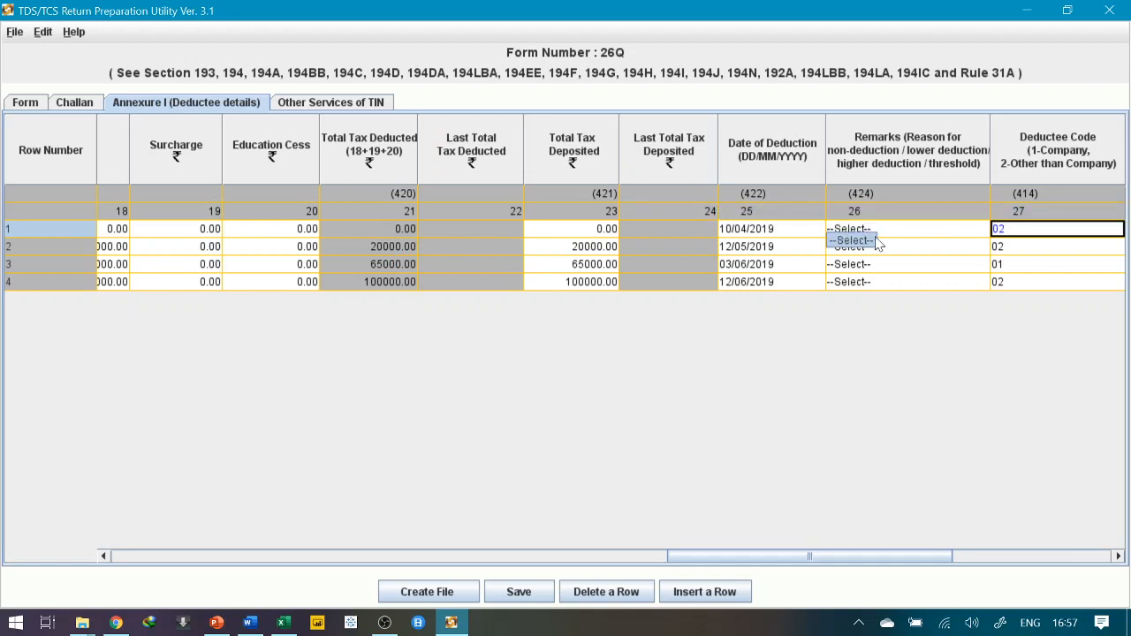